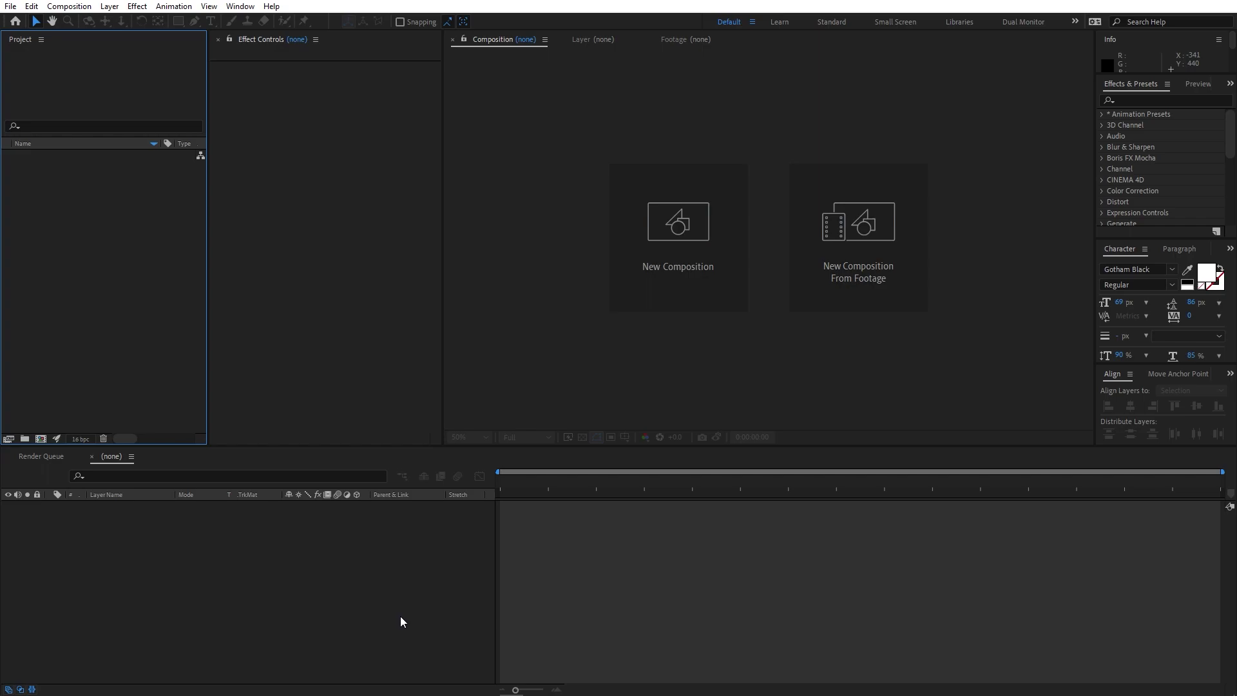
Create a 1920 x 1080 px composition named Main at 30 fps with a 30-second duration
click(682, 264)
text(Main)
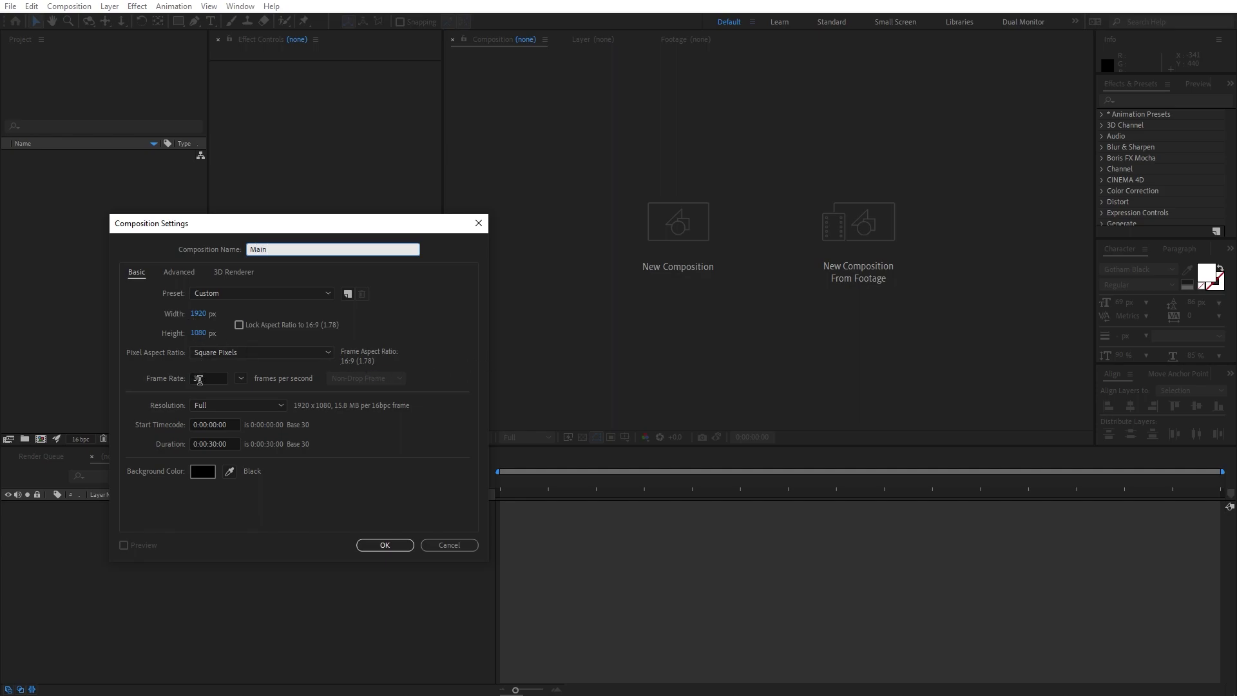
click(382, 545)
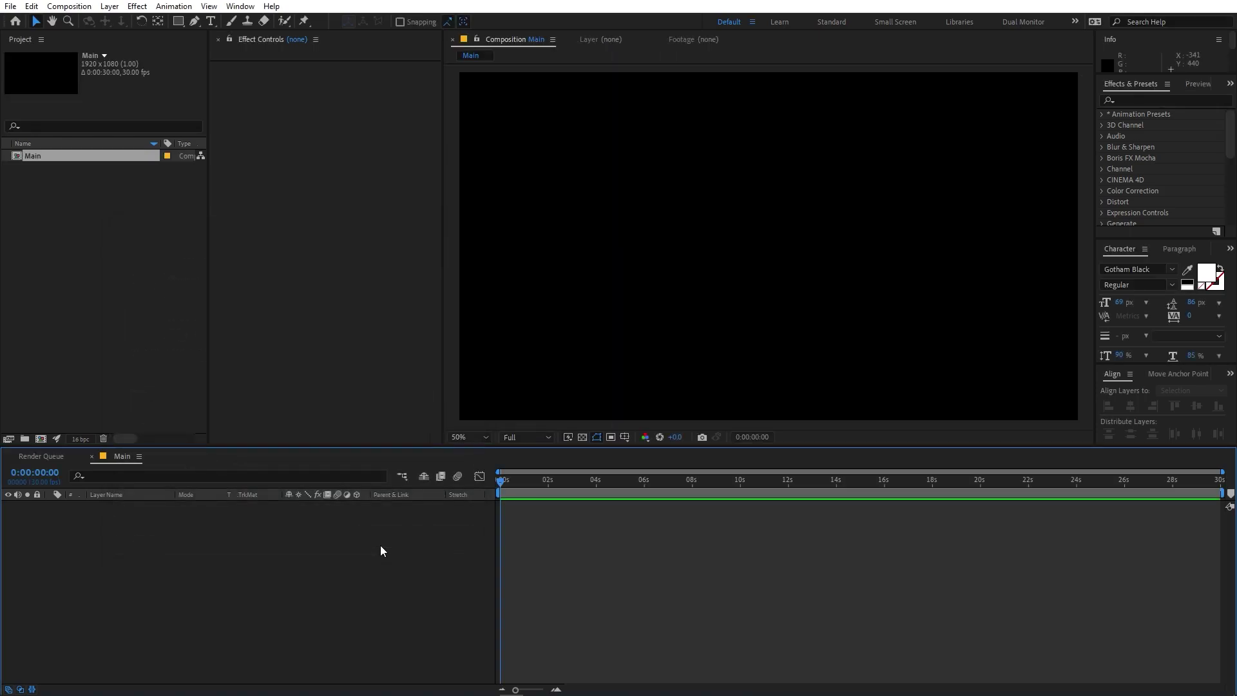
Create a second composition named Character, 250 px wide and 250 px high
click(31, 6)
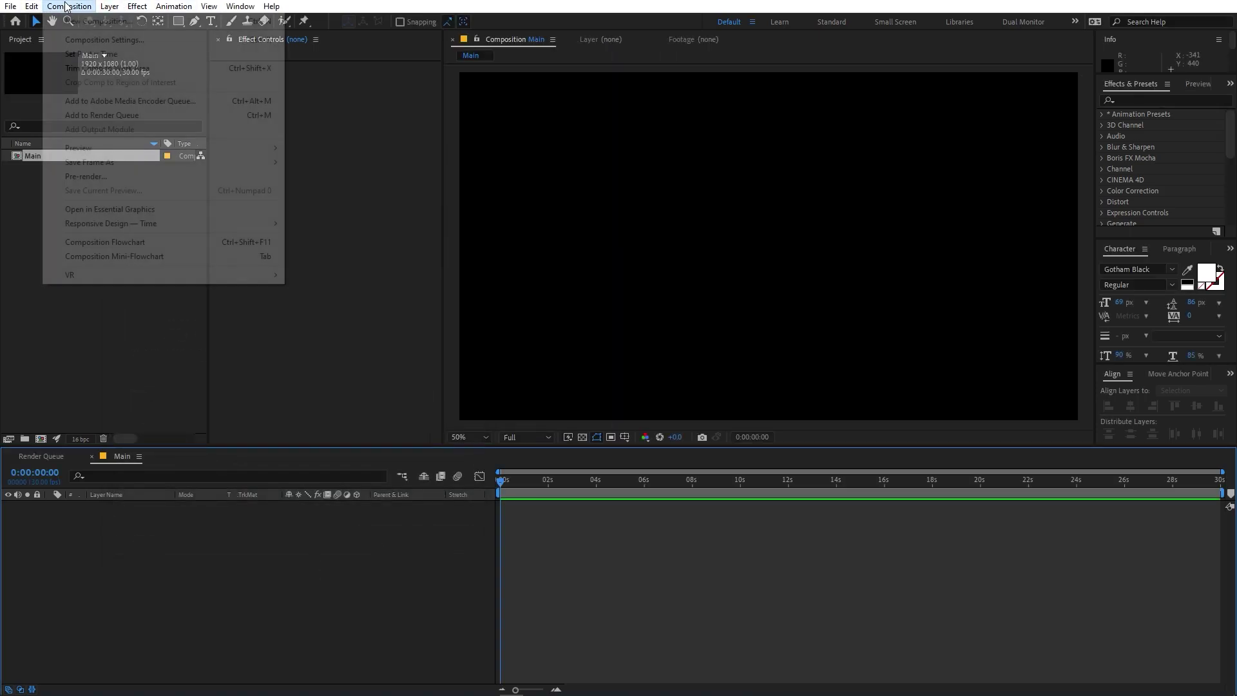
click(80, 23)
text(Character)
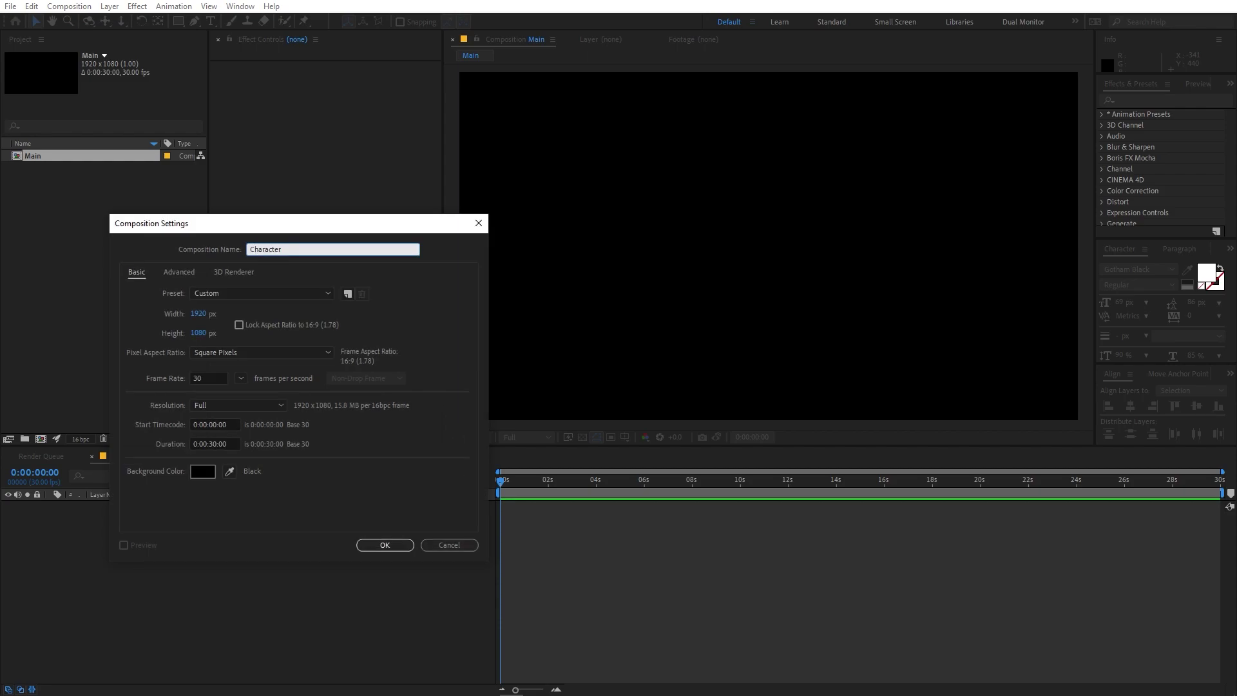
click(199, 314)
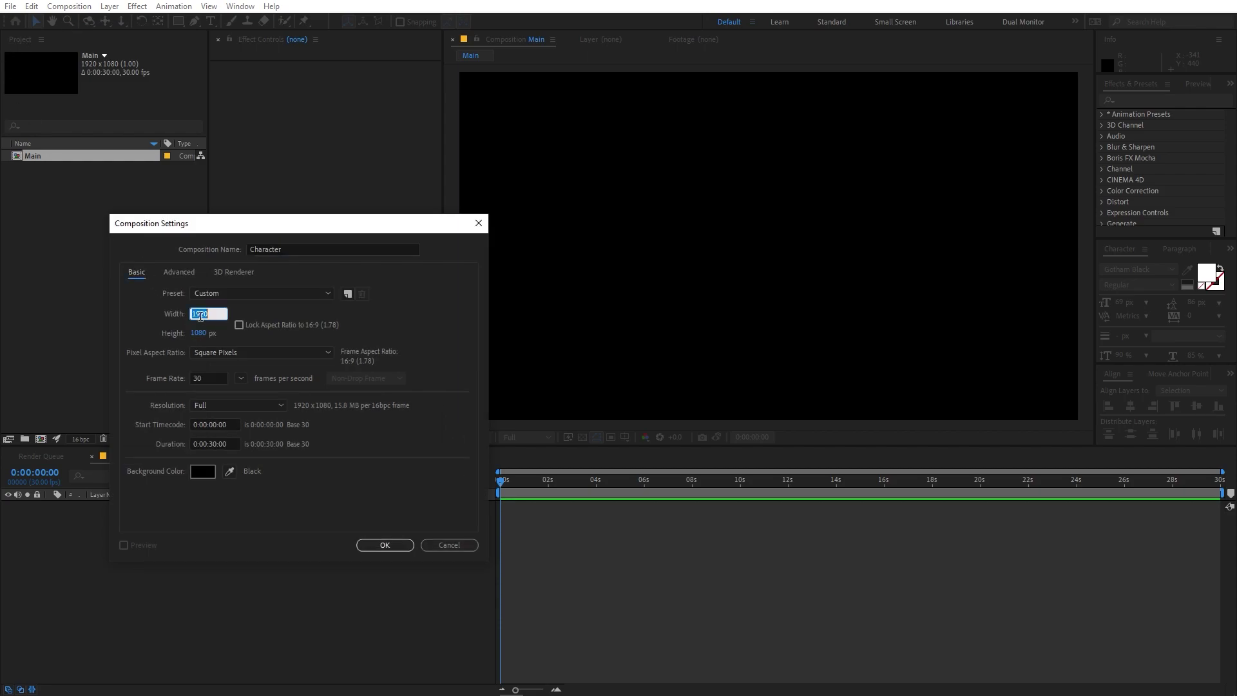
text(250)
key(Tab)
text(250)
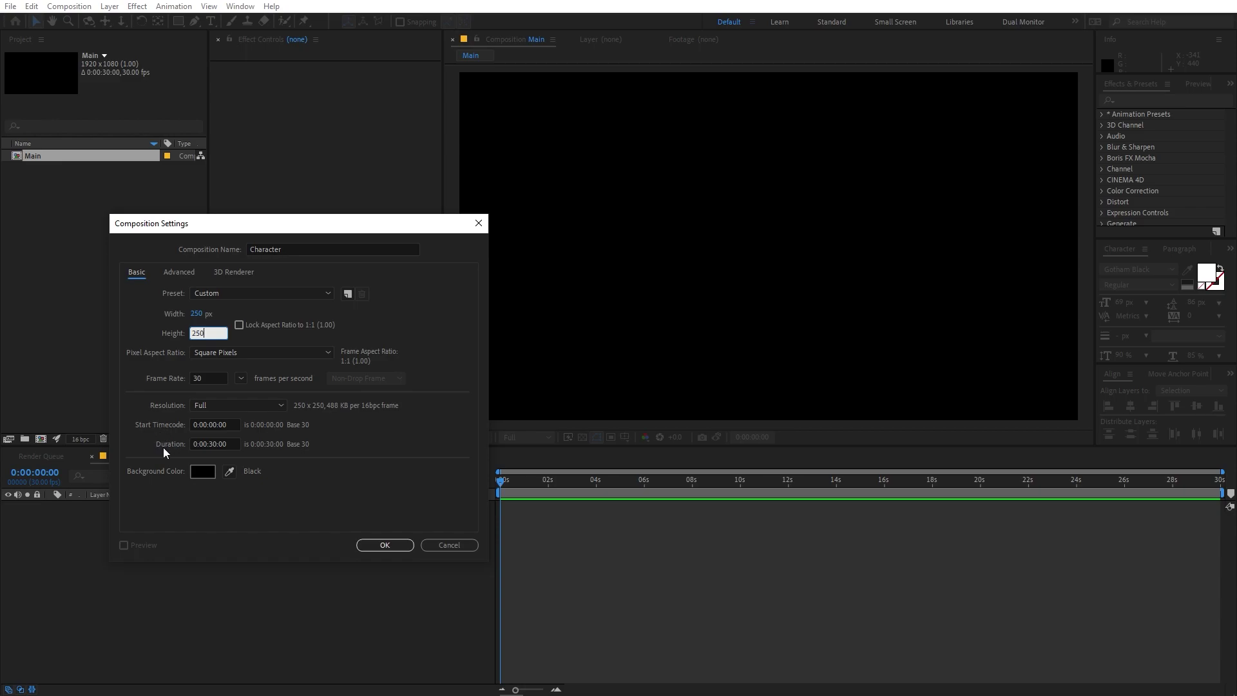
click(340, 499)
click(388, 547)
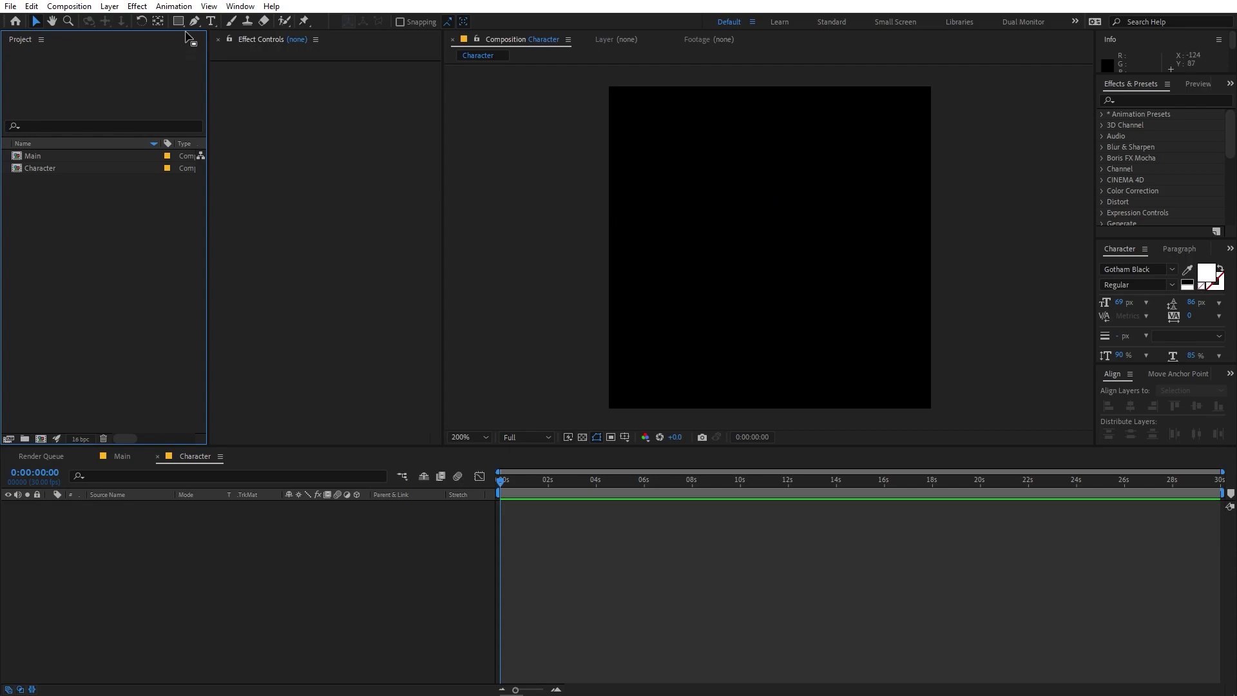
Add a text layer reading "A" and centre it horizontally and vertically in the Character composition
click(211, 21)
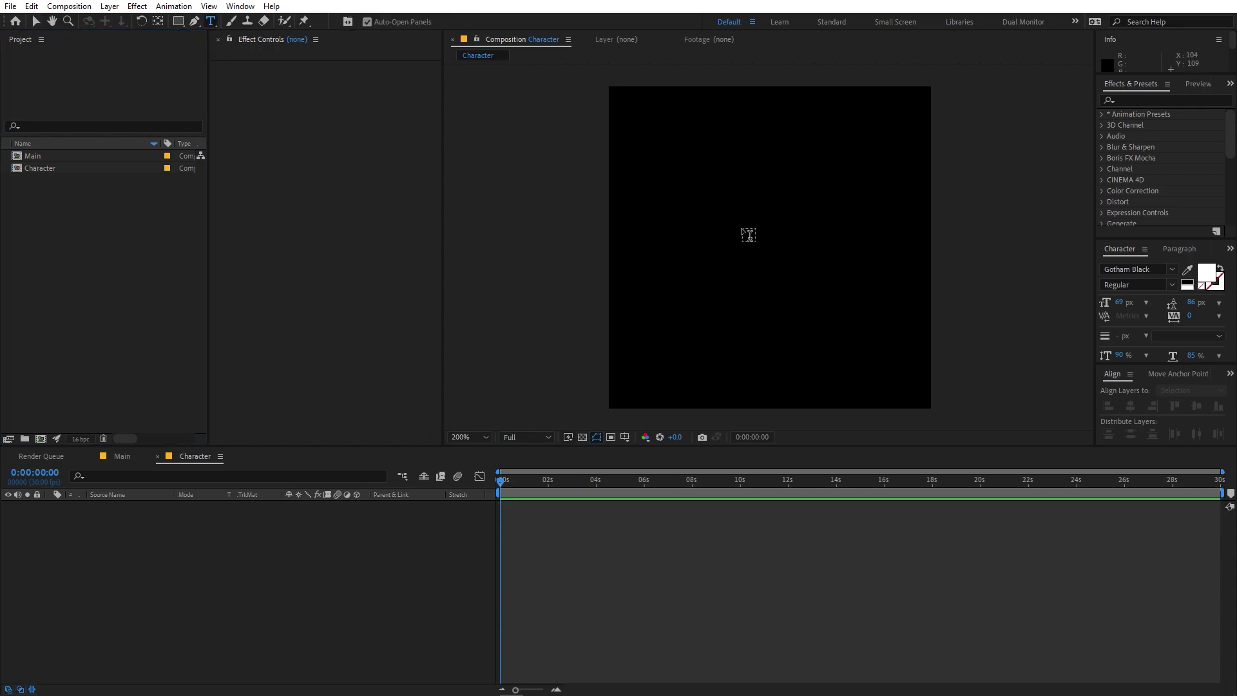
click(724, 257)
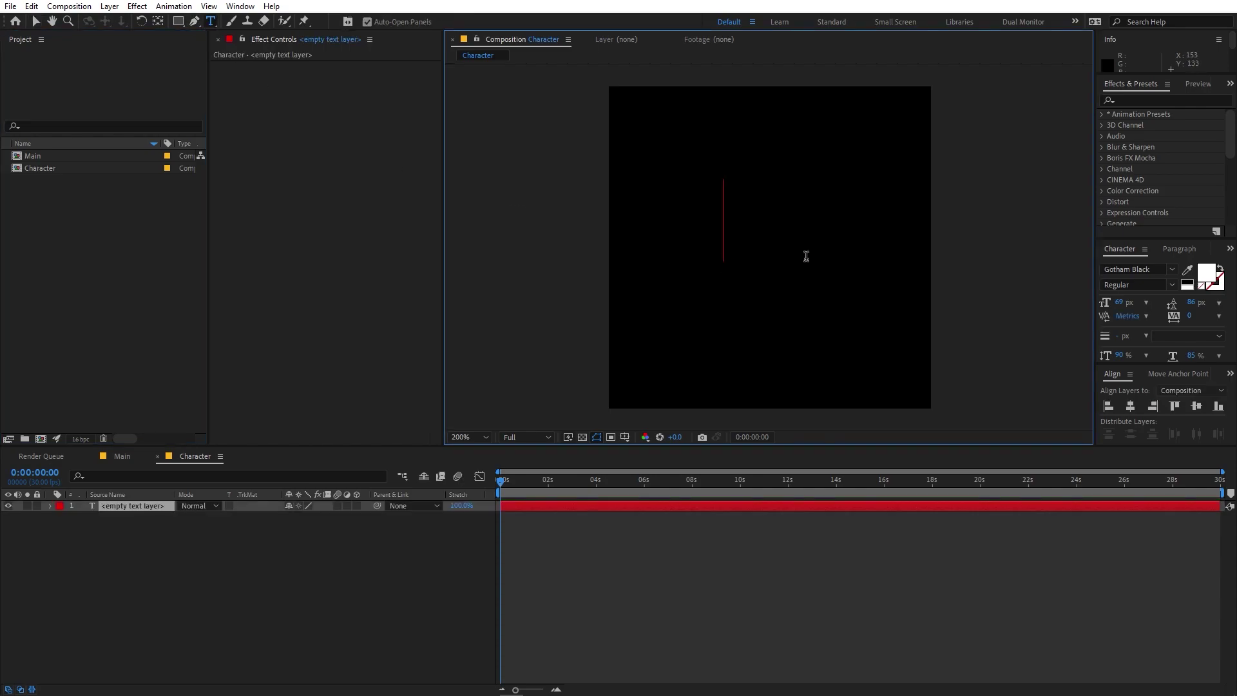
text(A)
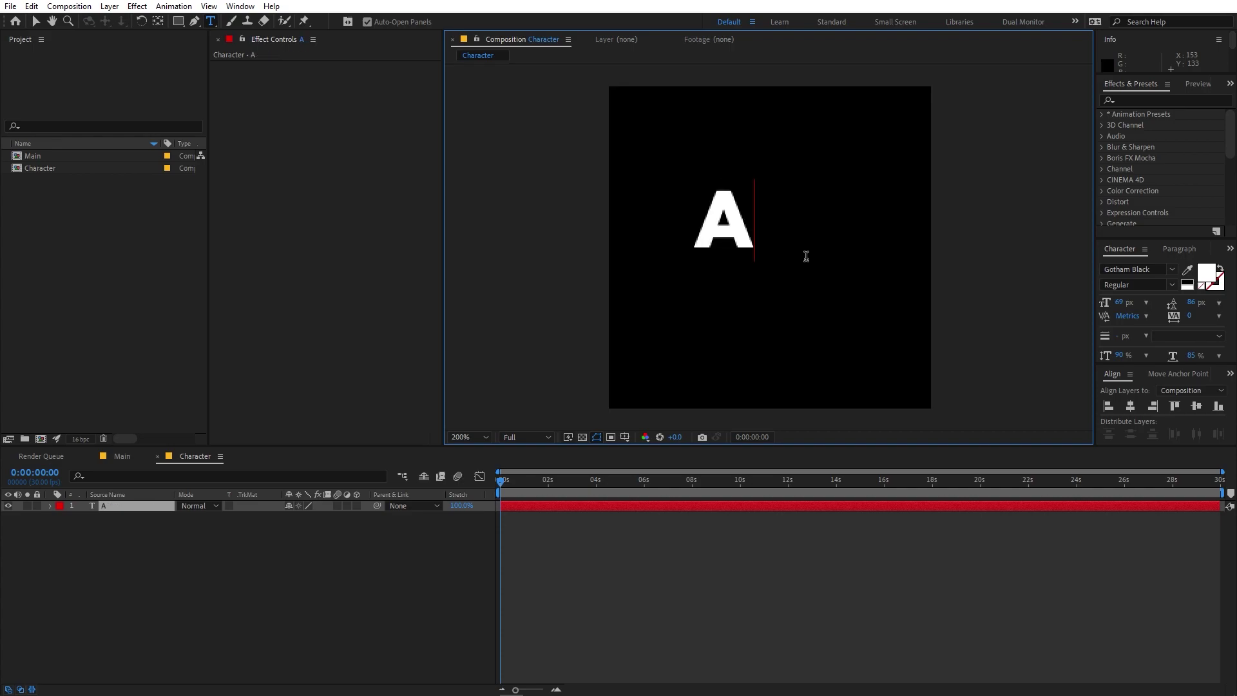
click(1133, 406)
click(1197, 407)
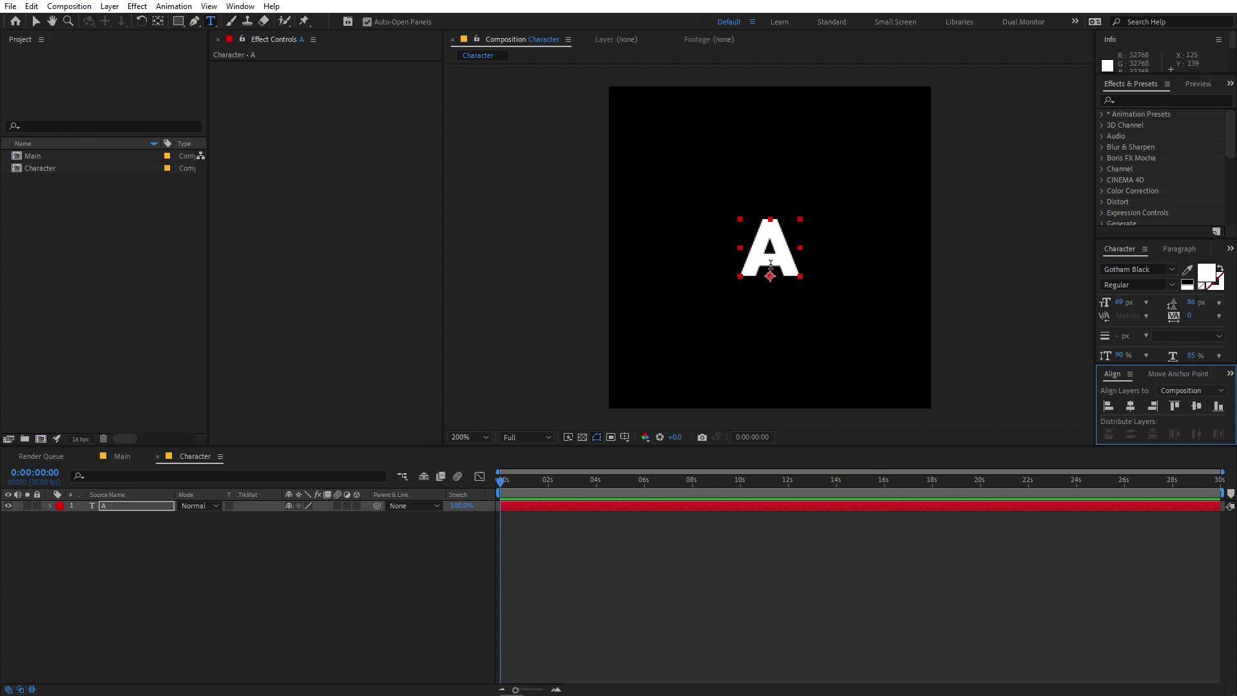
Centre the anchor point of the A text layer within its letter
click(119, 504)
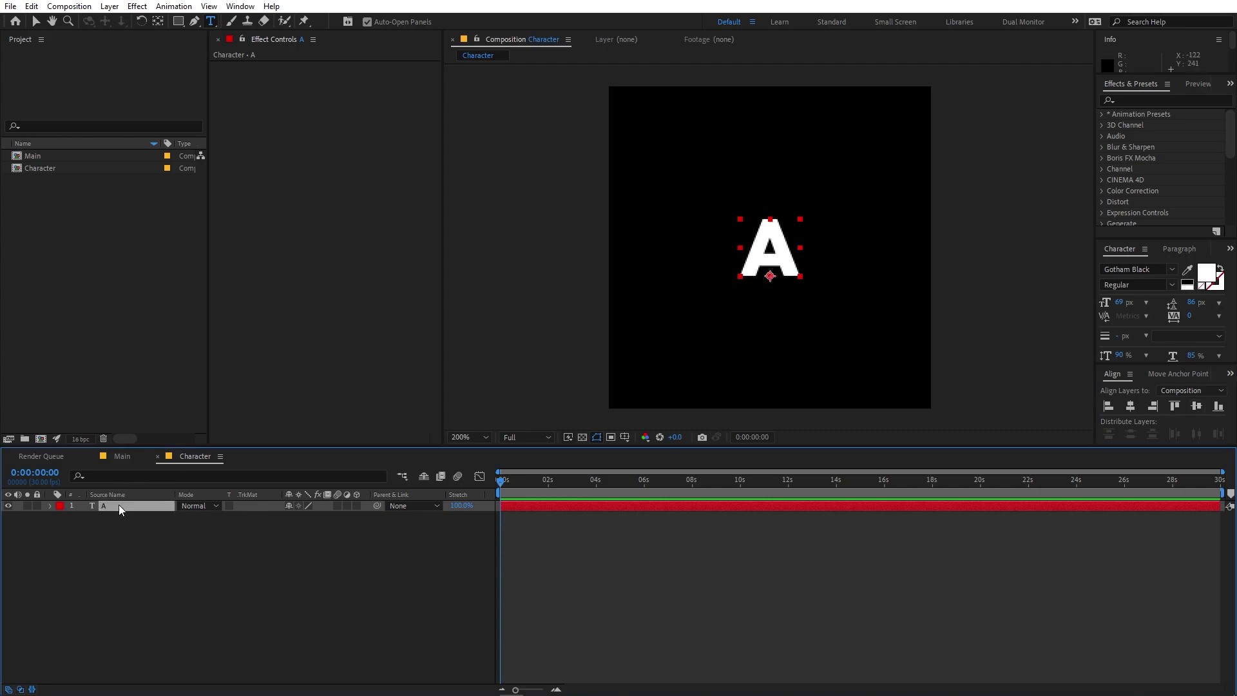
click(157, 24)
key(ctrl+alt+Home)
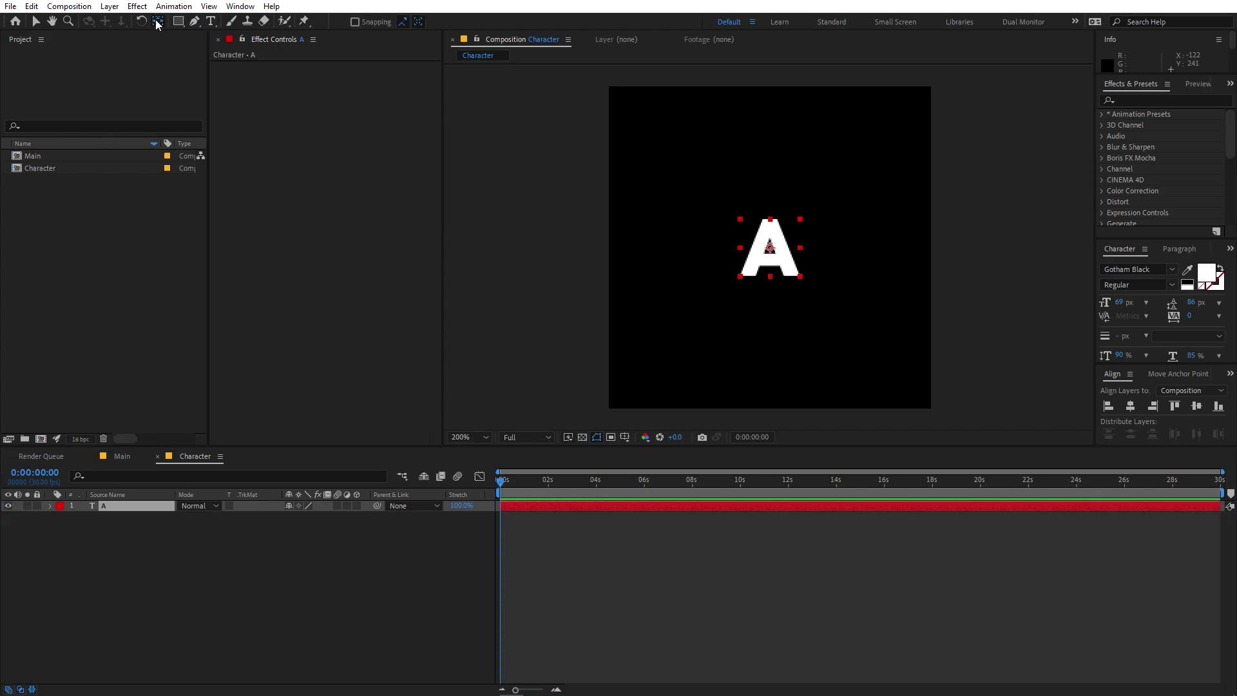
Scale the A text layer to about 352.6% so the letter fills most of the composition
click(132, 512)
click(133, 509)
key(s)
drag(311, 516, 1031, 563)
click(164, 567)
click(43, 509)
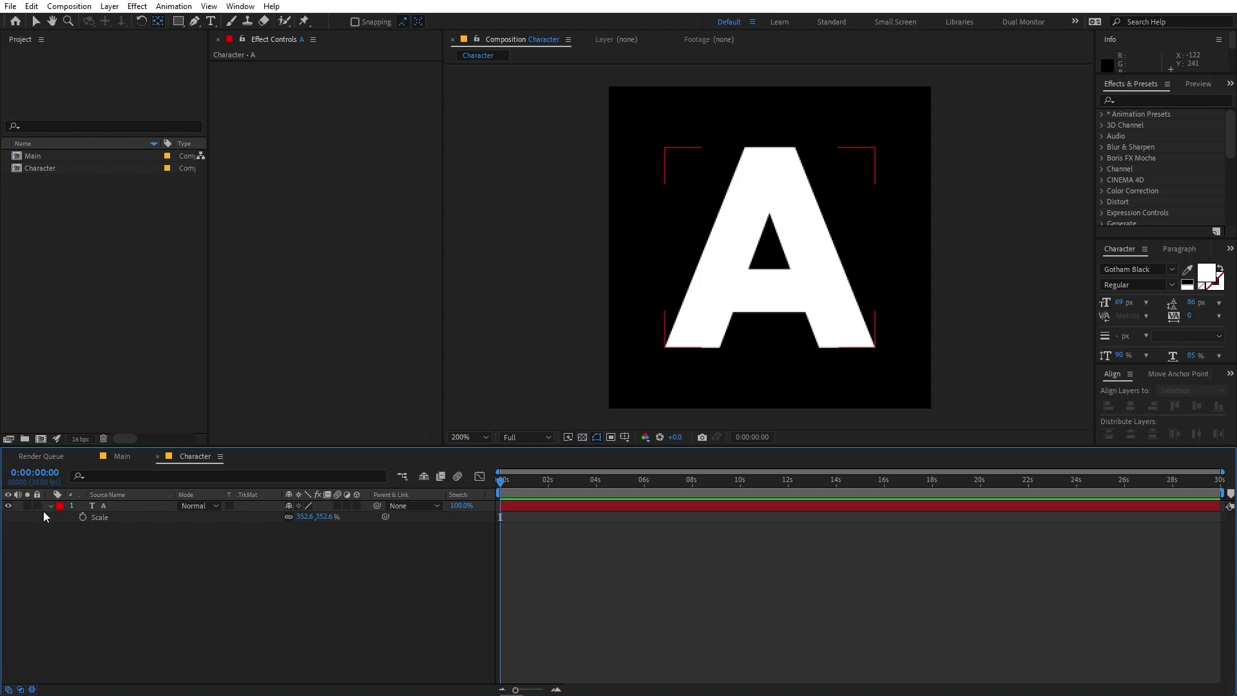
click(48, 505)
Create a black (000000) 250 x 250 px solid and place it beneath the A text layer
right_click(122, 589)
mouse_move(187, 428)
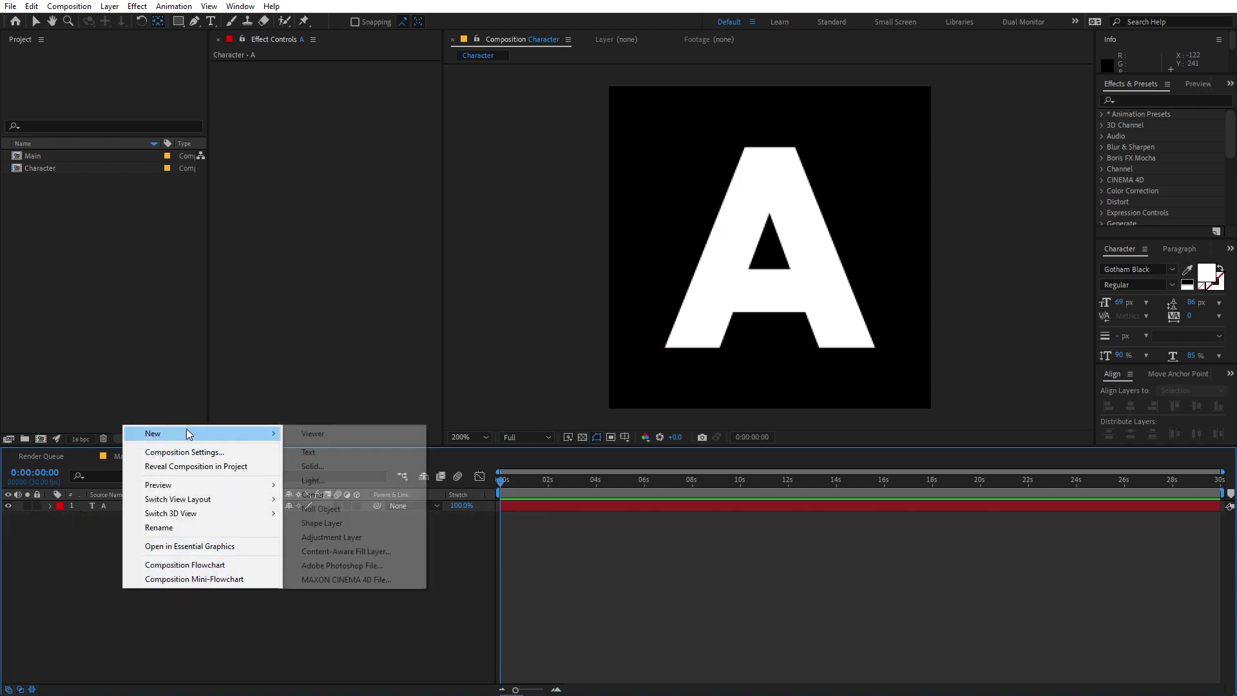
click(339, 434)
click(148, 225)
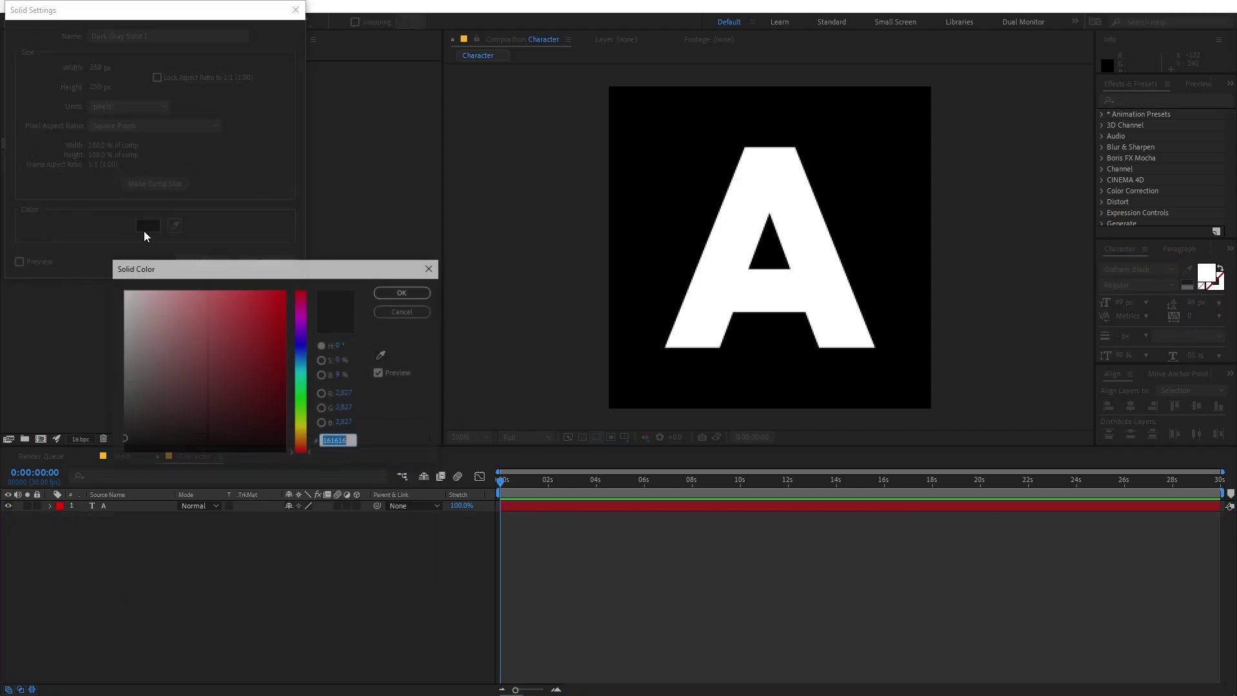
drag(124, 415, 109, 452)
click(402, 293)
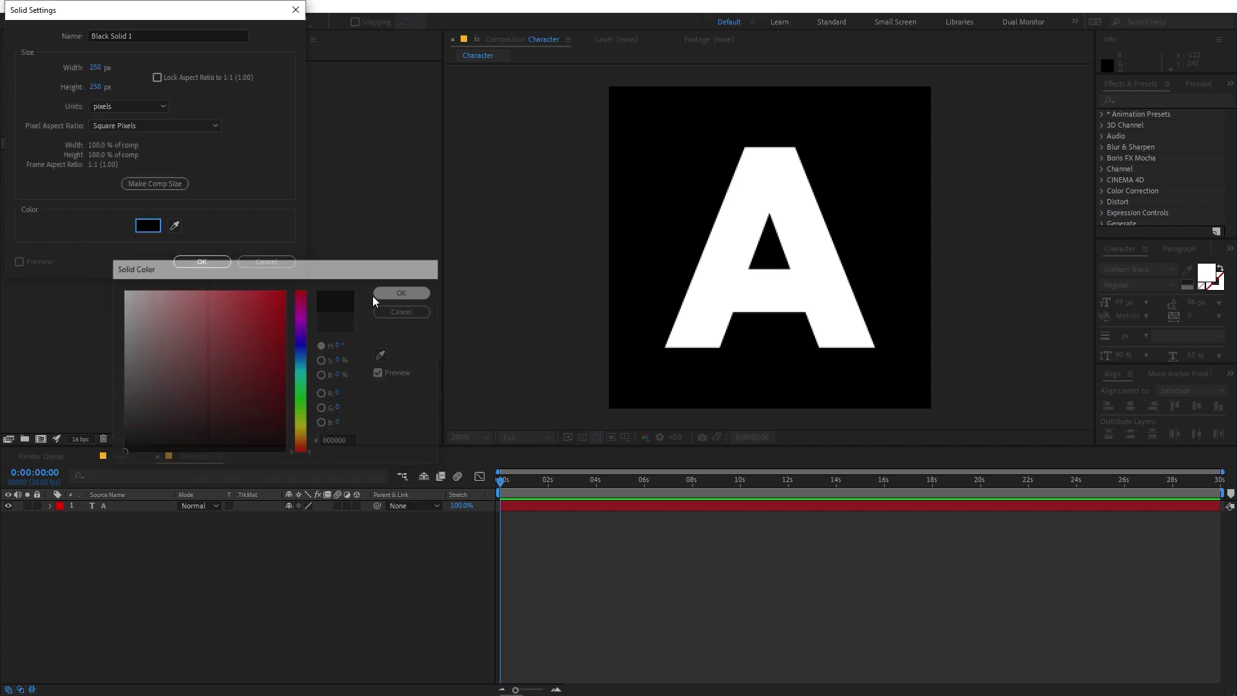
click(200, 263)
drag(117, 507, 118, 552)
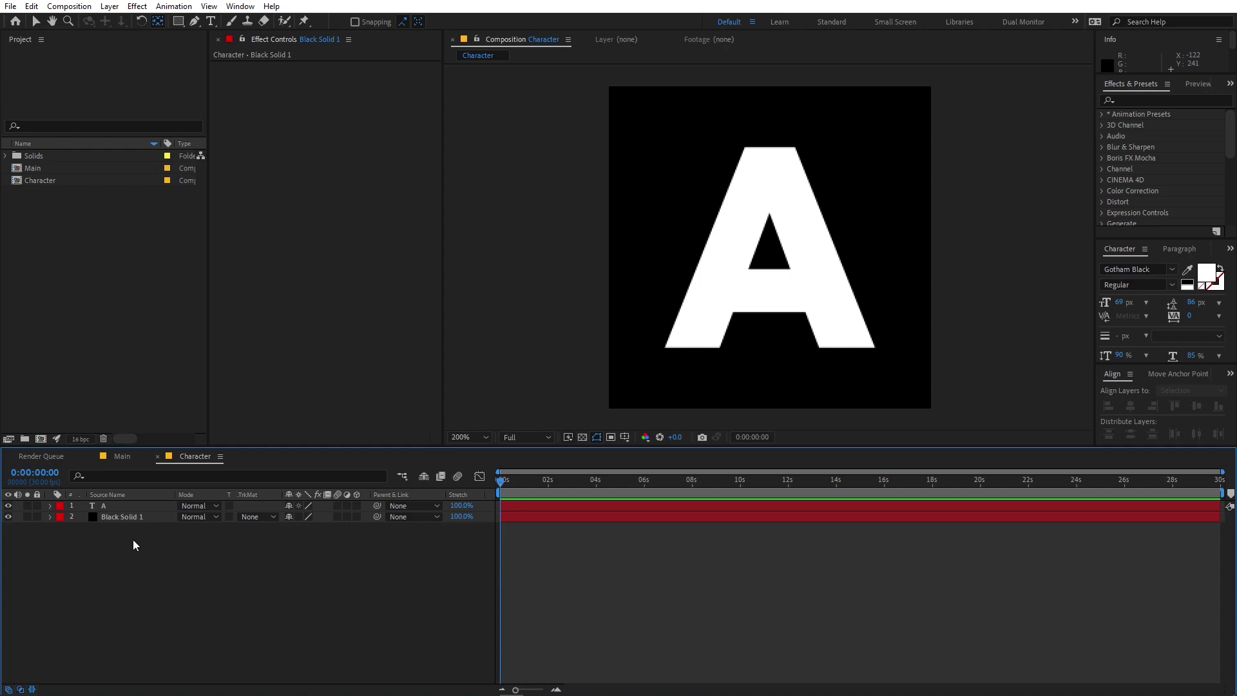
Place the Character composition as a layer in the Main composition
click(123, 456)
click(89, 256)
click(40, 184)
drag(44, 184, 193, 556)
Create a full-size red (FF0000) solid in Main and place it beneath the Character layer
right_click(231, 610)
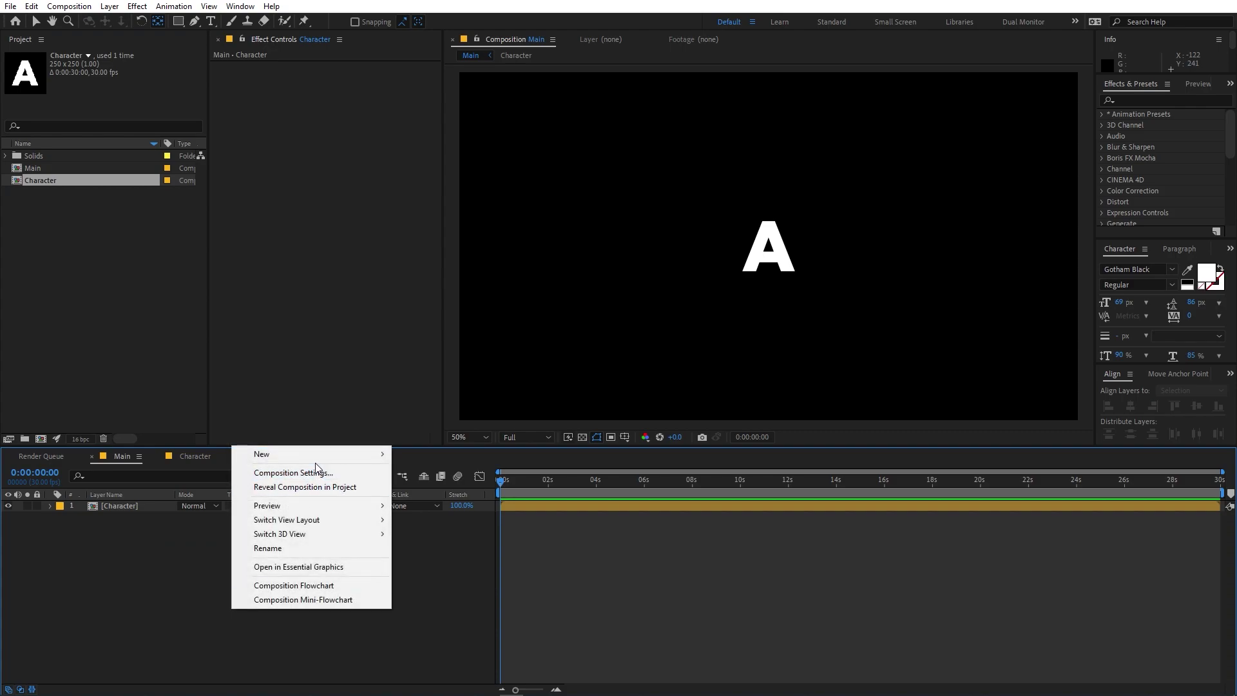
mouse_move(318, 456)
click(422, 489)
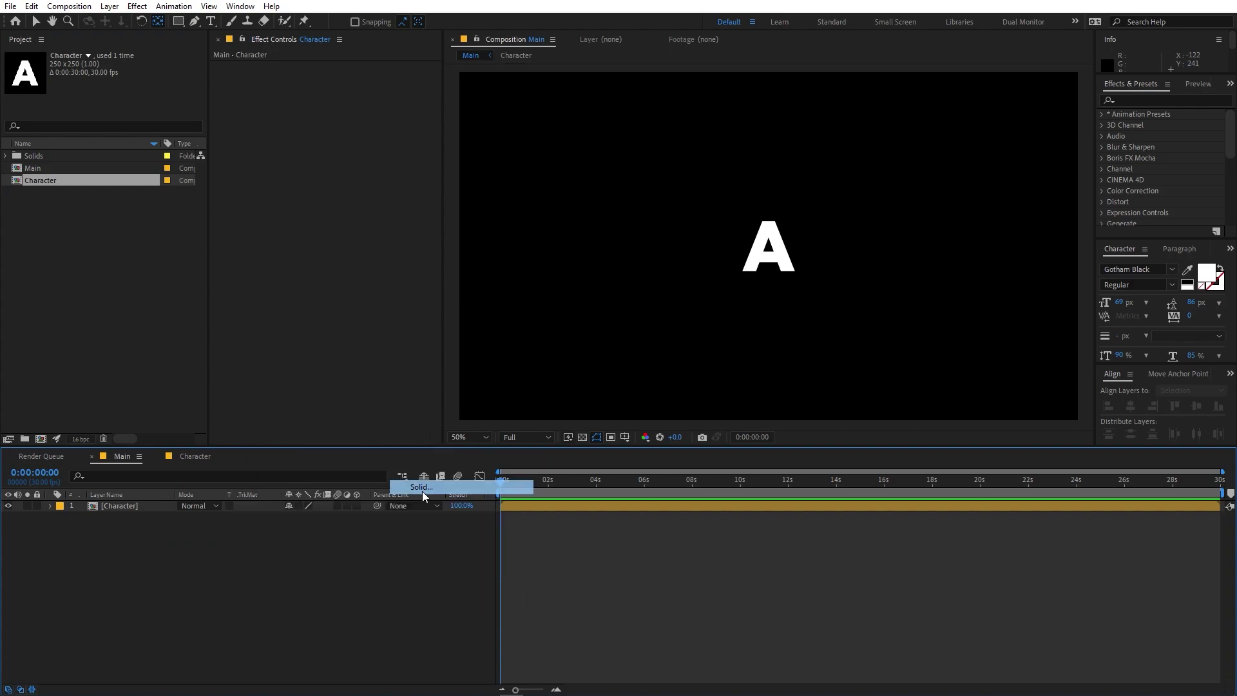
click(147, 225)
text(ff0000)
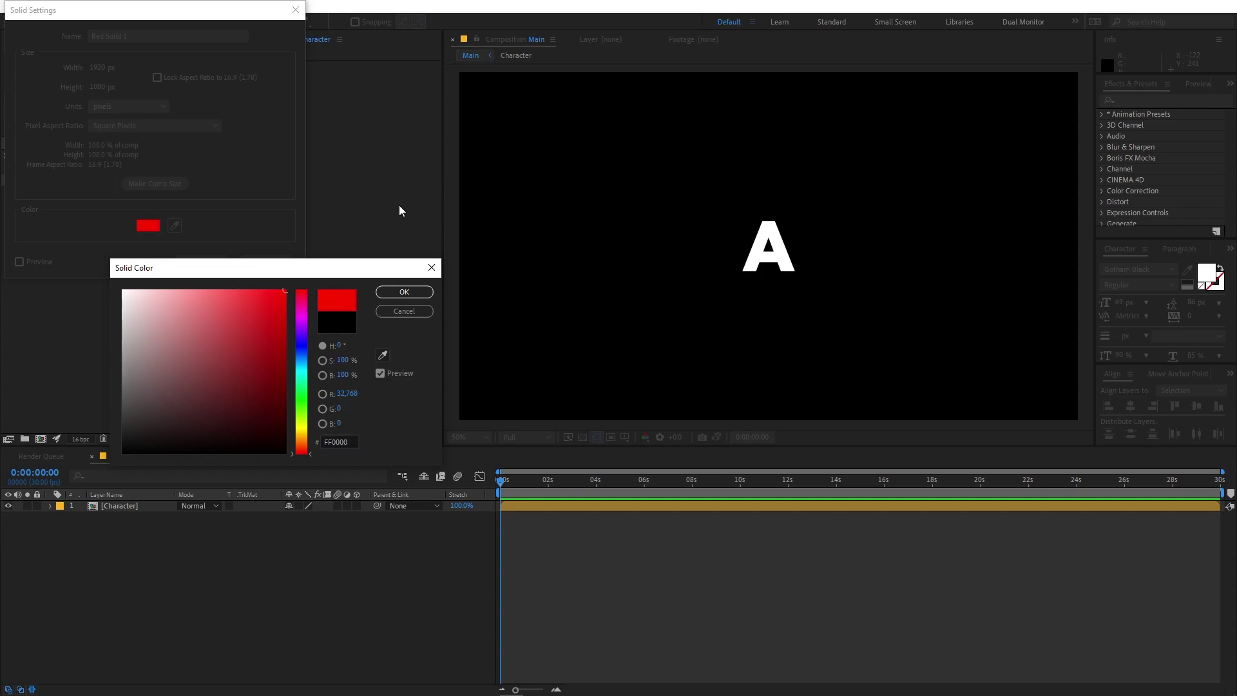
key(Return)
key(Return)
drag(138, 504, 133, 564)
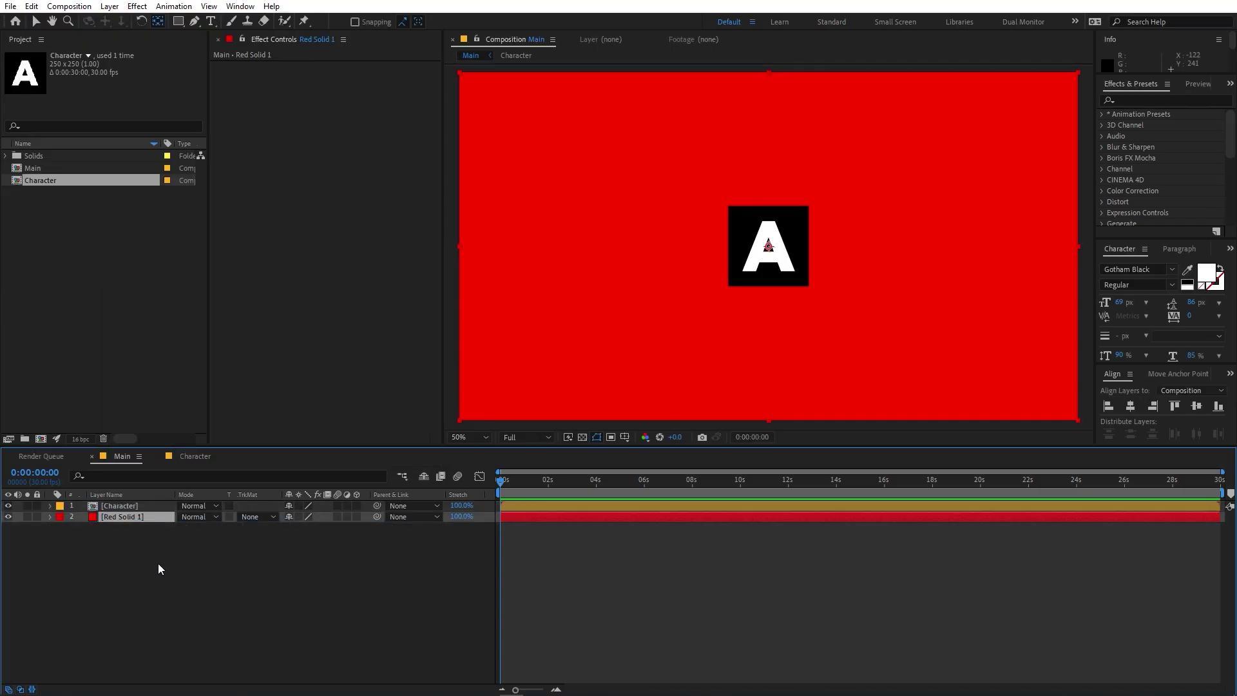
Turn the Character layer in Main into a 3D layer
click(157, 563)
click(117, 506)
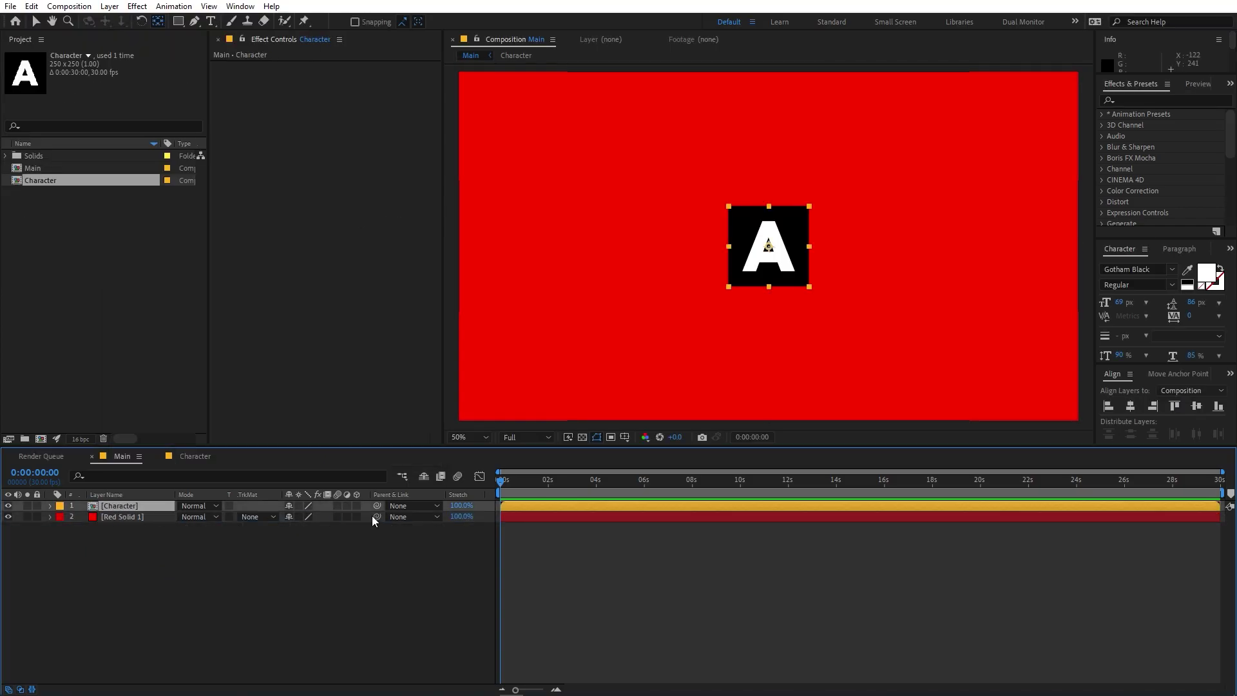
click(357, 506)
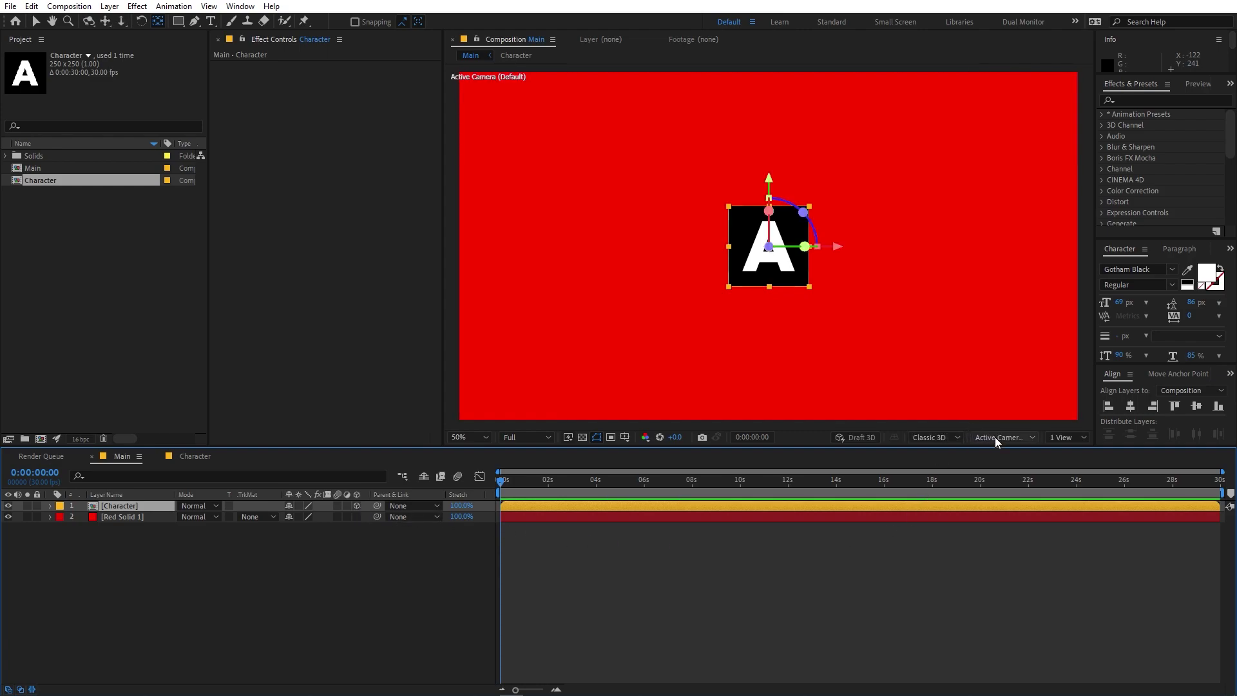
Add a new camera layer to the Main composition, keeping the default camera settings
click(174, 609)
click(109, 6)
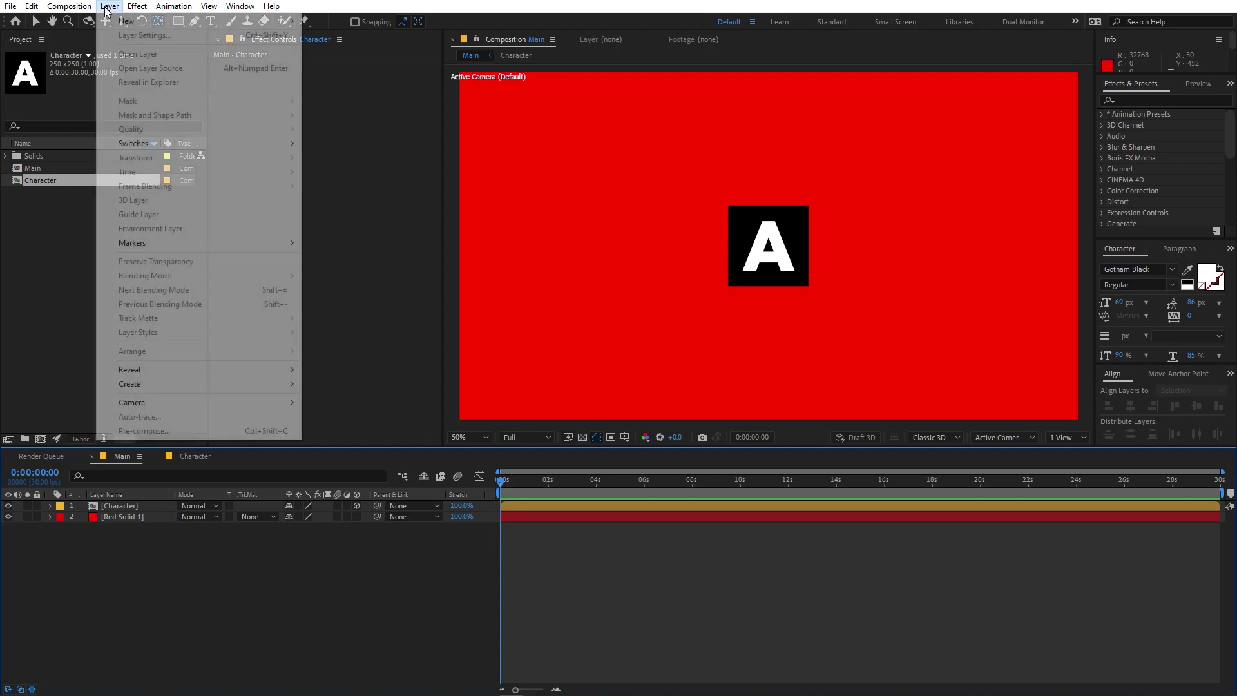
mouse_move(284, 21)
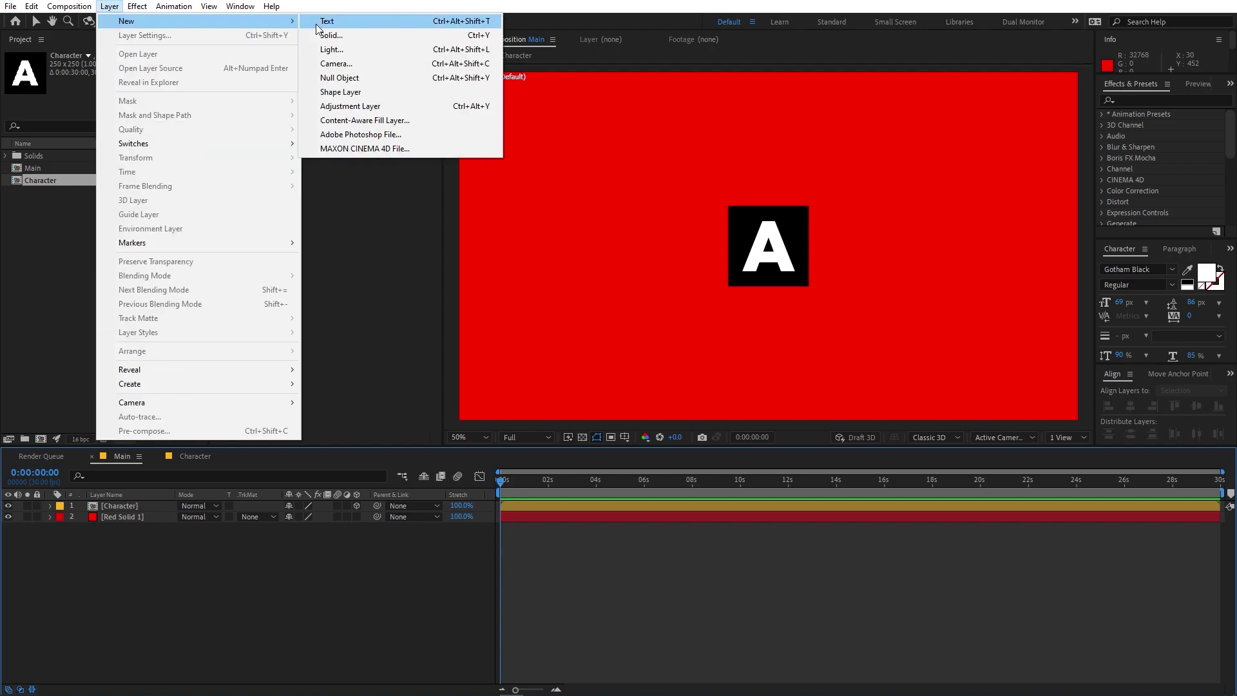
click(336, 64)
click(372, 311)
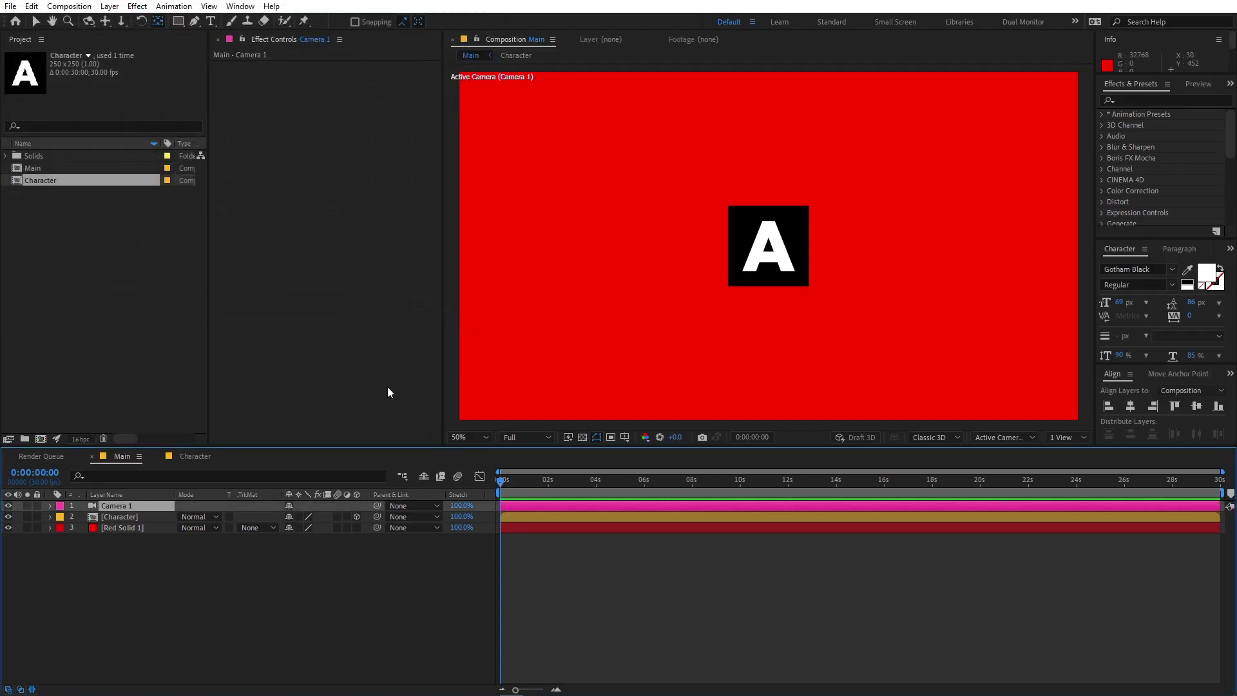
Switch the composition's 3D view from the active camera to Left
click(1047, 554)
click(1008, 442)
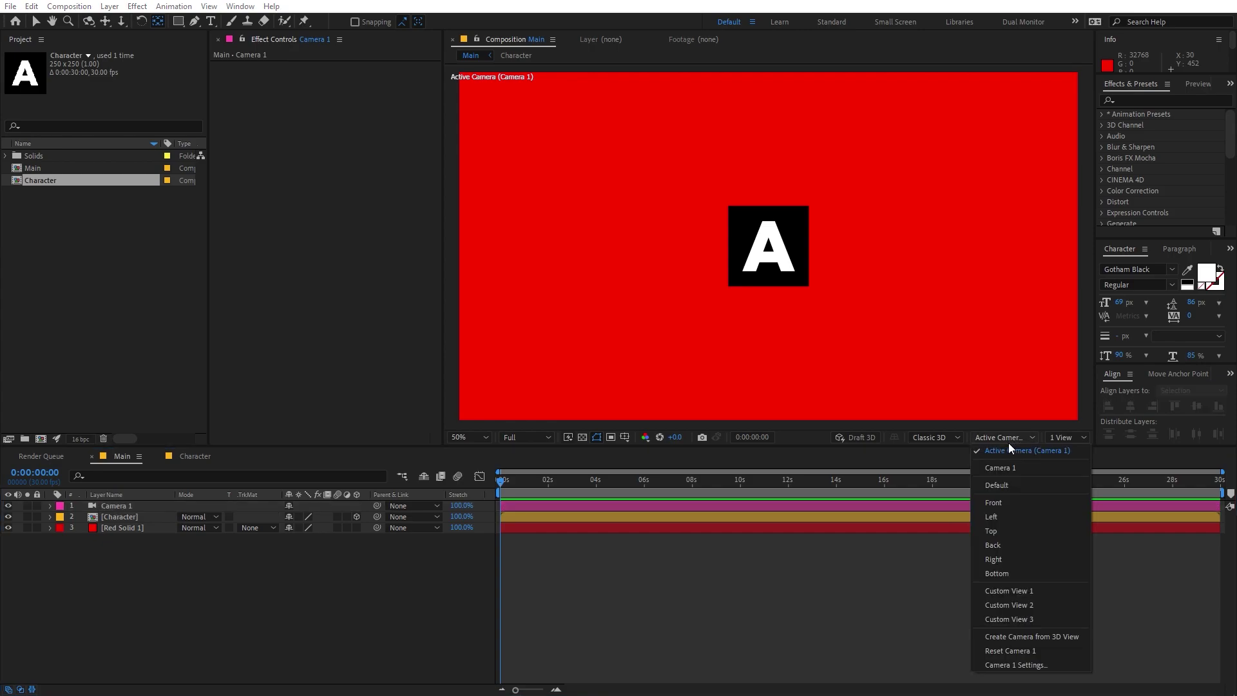
click(1002, 517)
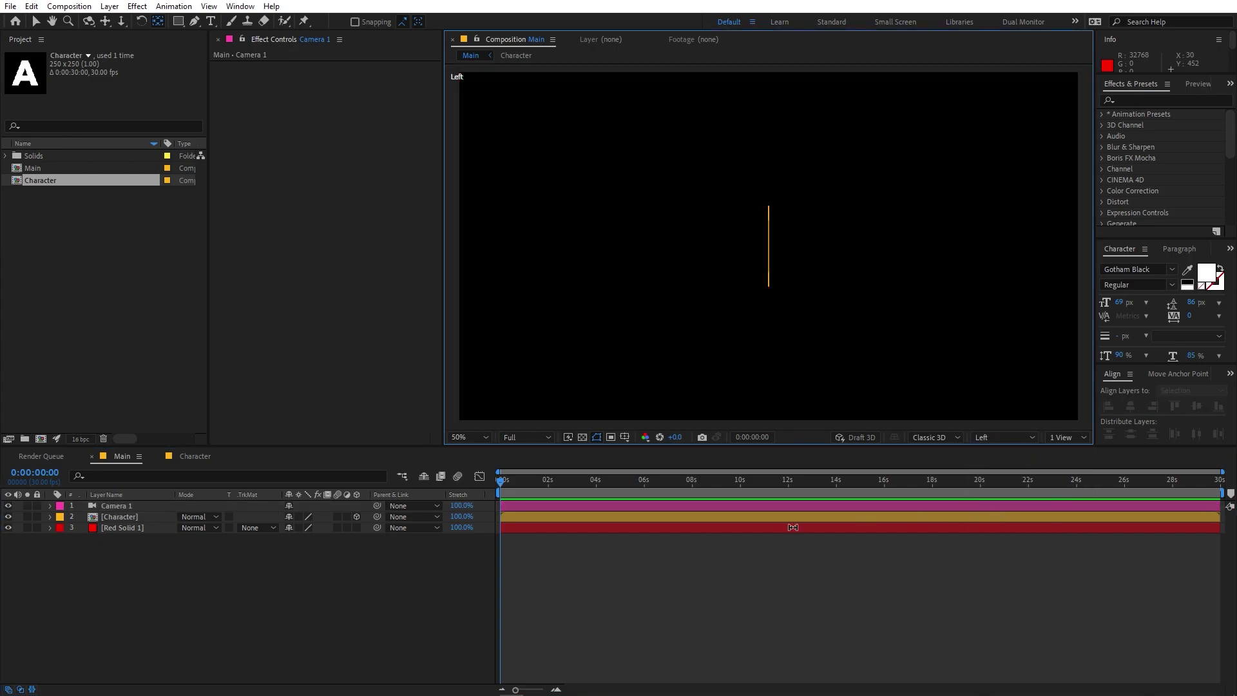
Set the Character layer's Z position to -125
click(120, 518)
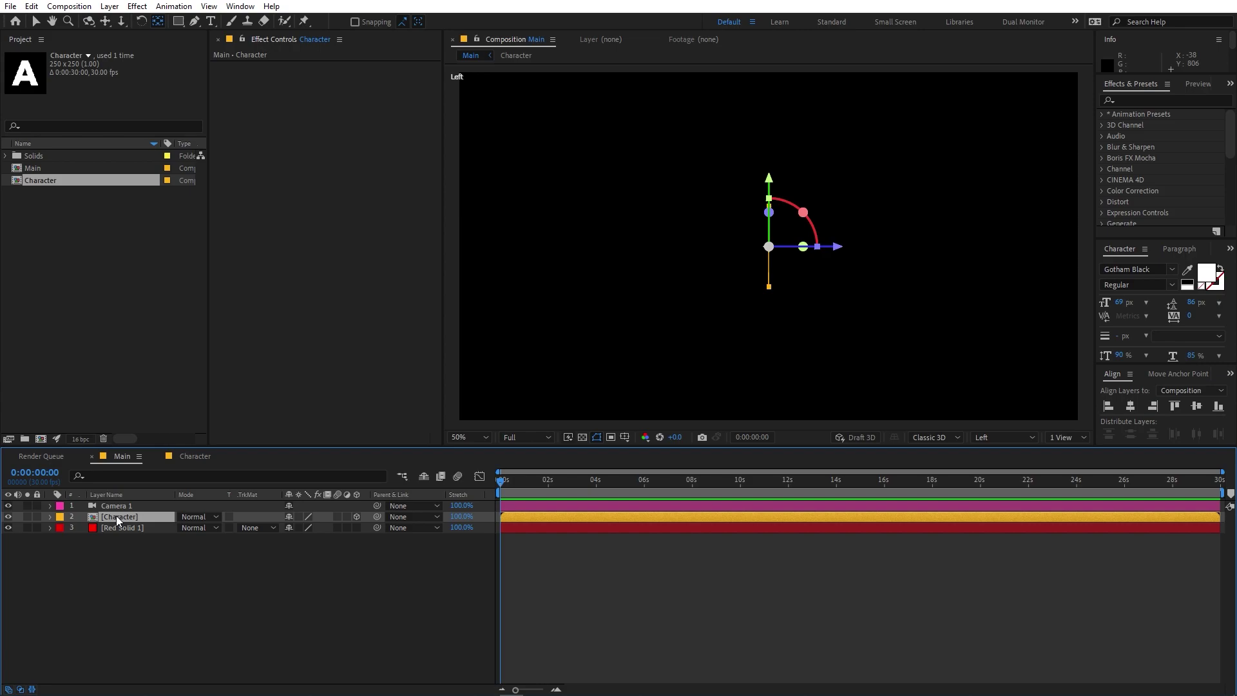
key(p)
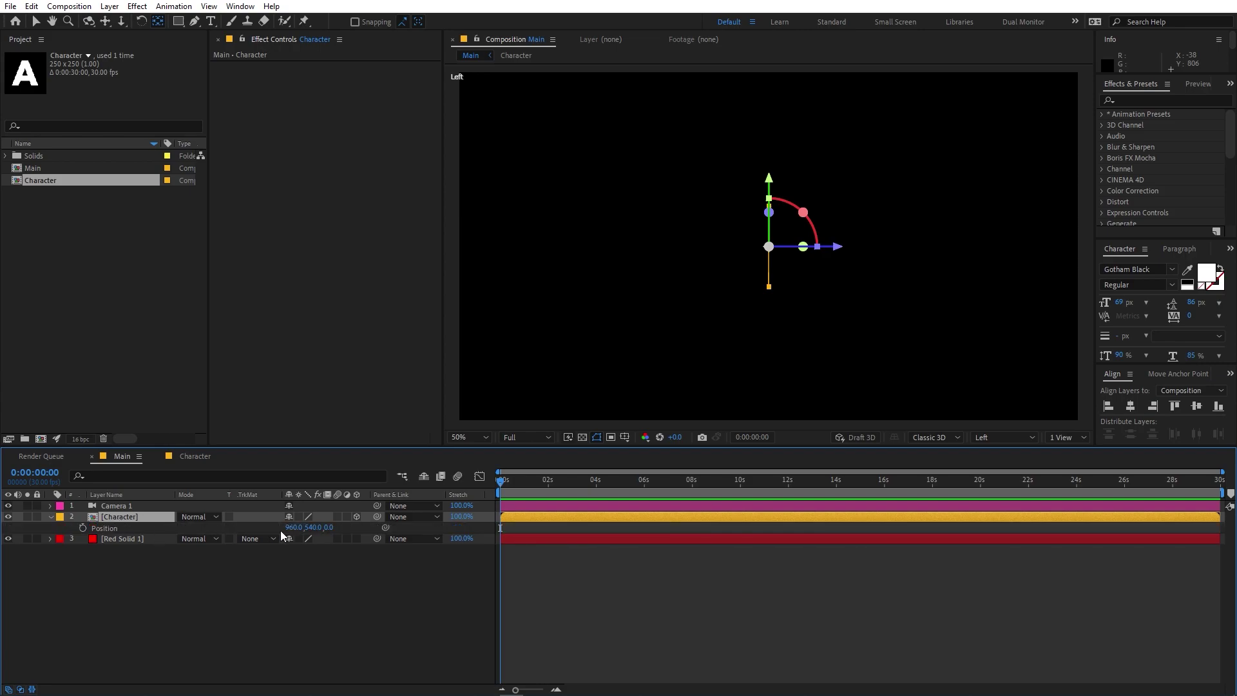
mouse_move(328, 529)
mouse_down()
mouse_move(316, 528)
mouse_move(348, 528)
mouse_move(330, 528)
mouse_up()
click(330, 527)
text(-125)
key(Return)
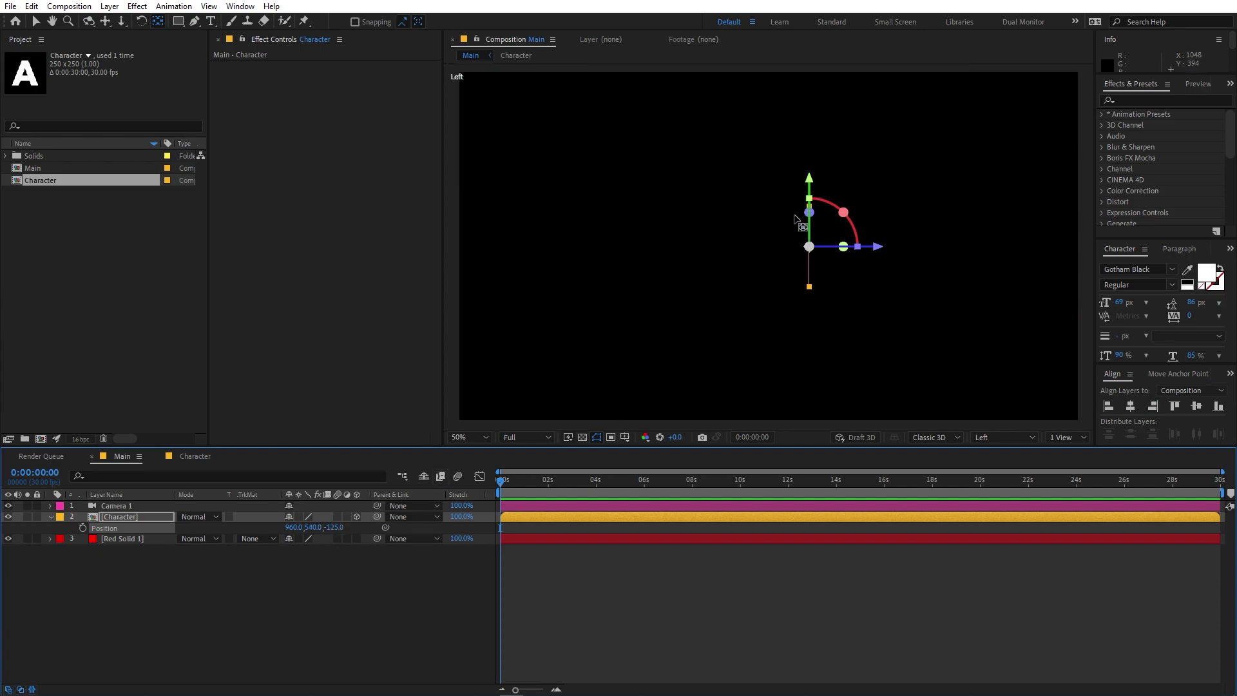
Duplicate the Character layer in the Main composition
click(188, 455)
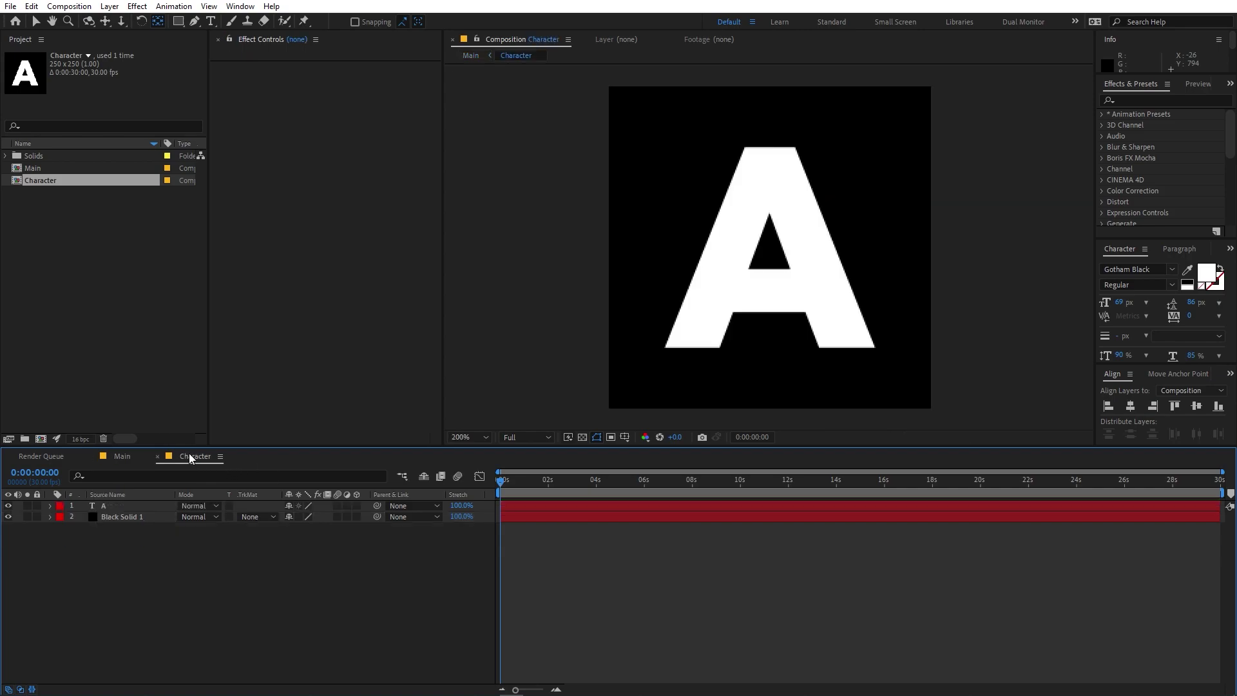
click(127, 456)
click(185, 588)
click(127, 514)
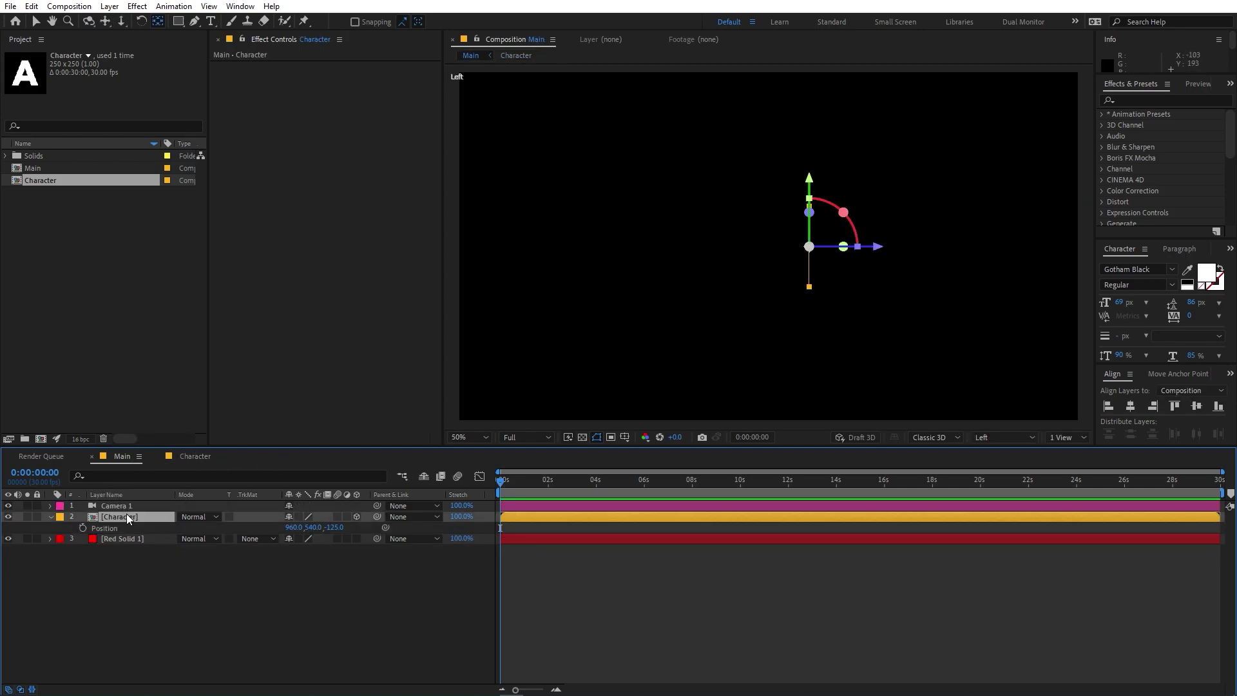
key(ctrl+d)
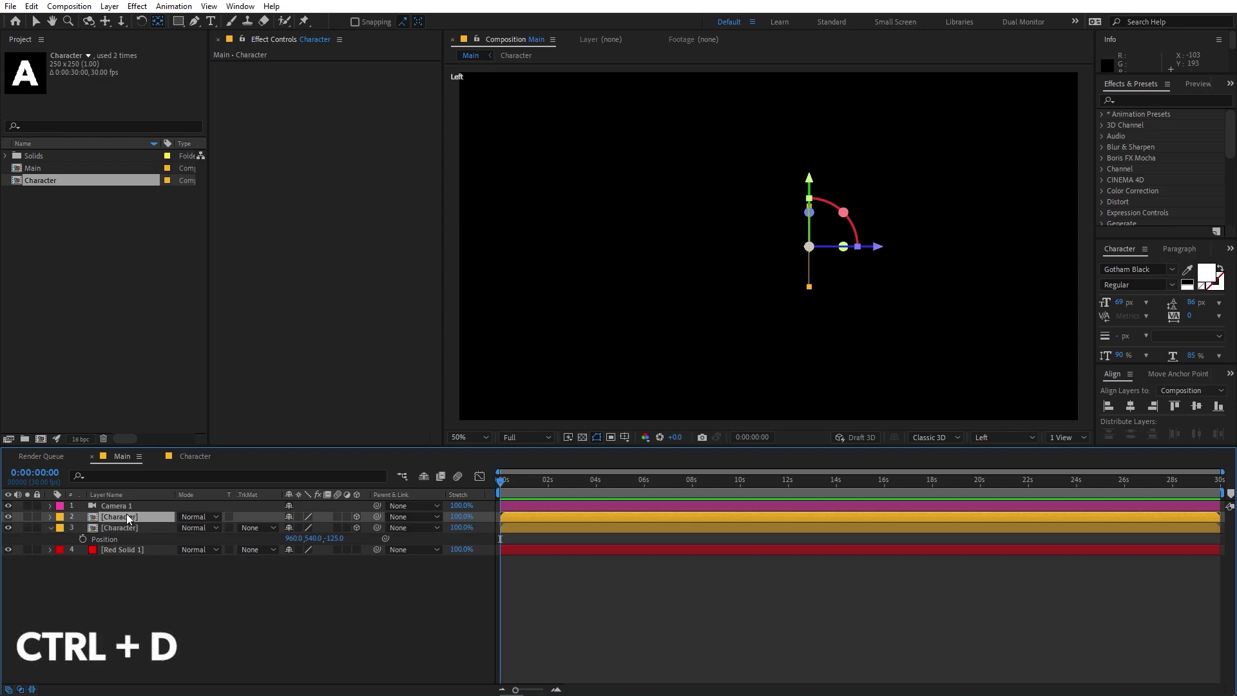
Set the duplicated Character layer's X Rotation to -90°
key(r)
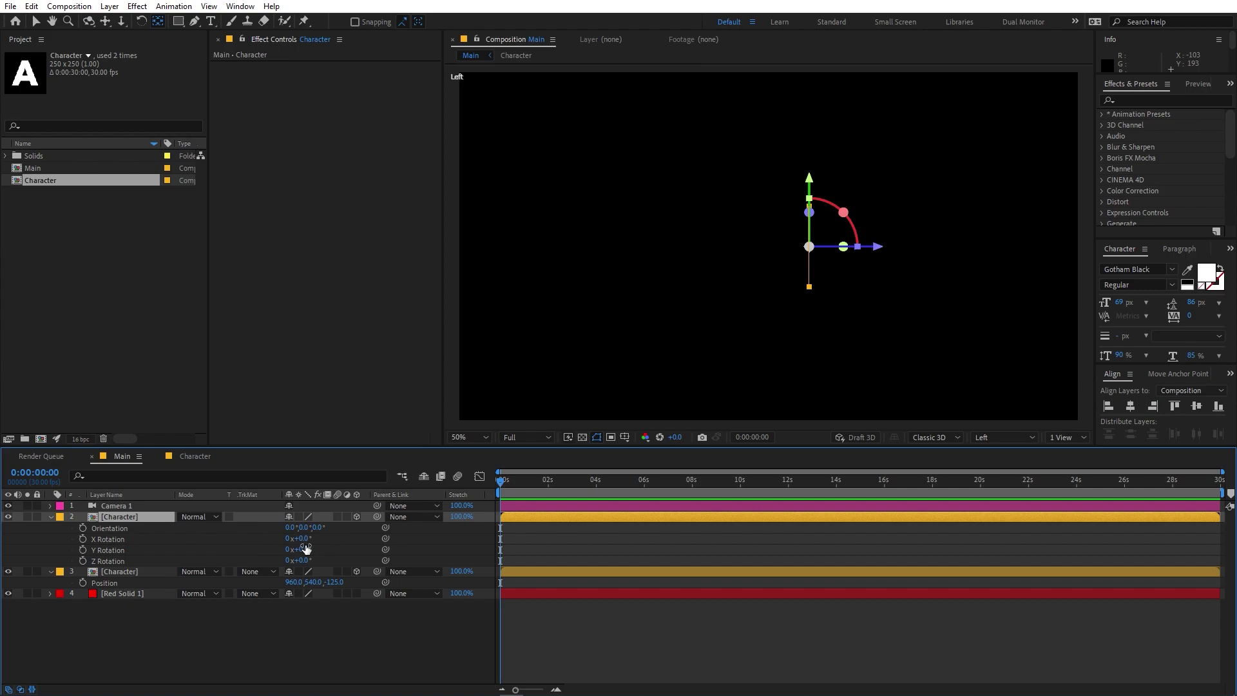
drag(302, 538, 248, 542)
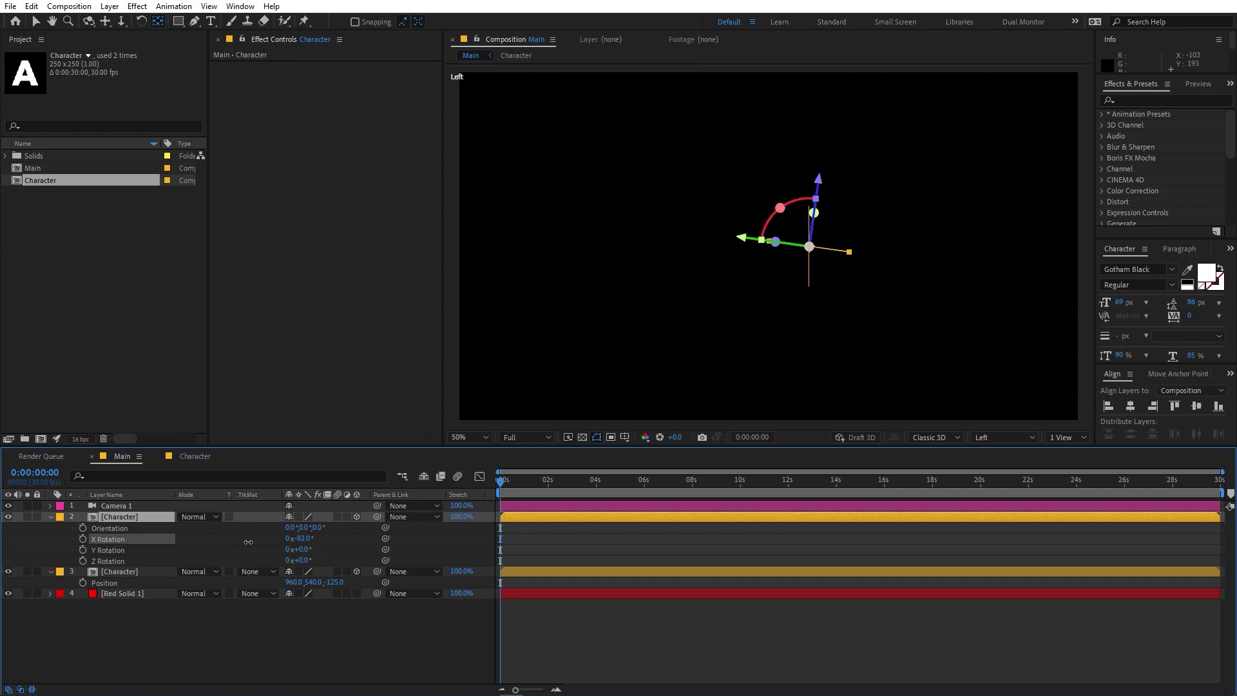
click(304, 538)
text(-)
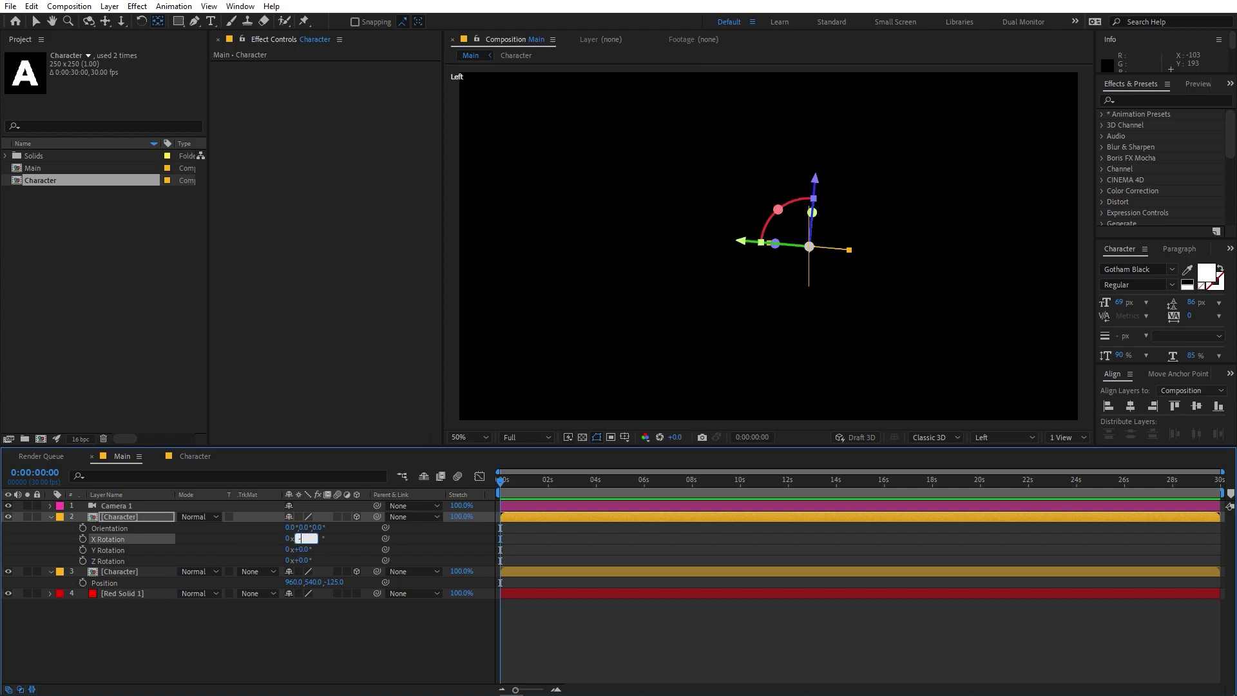
key(Return)
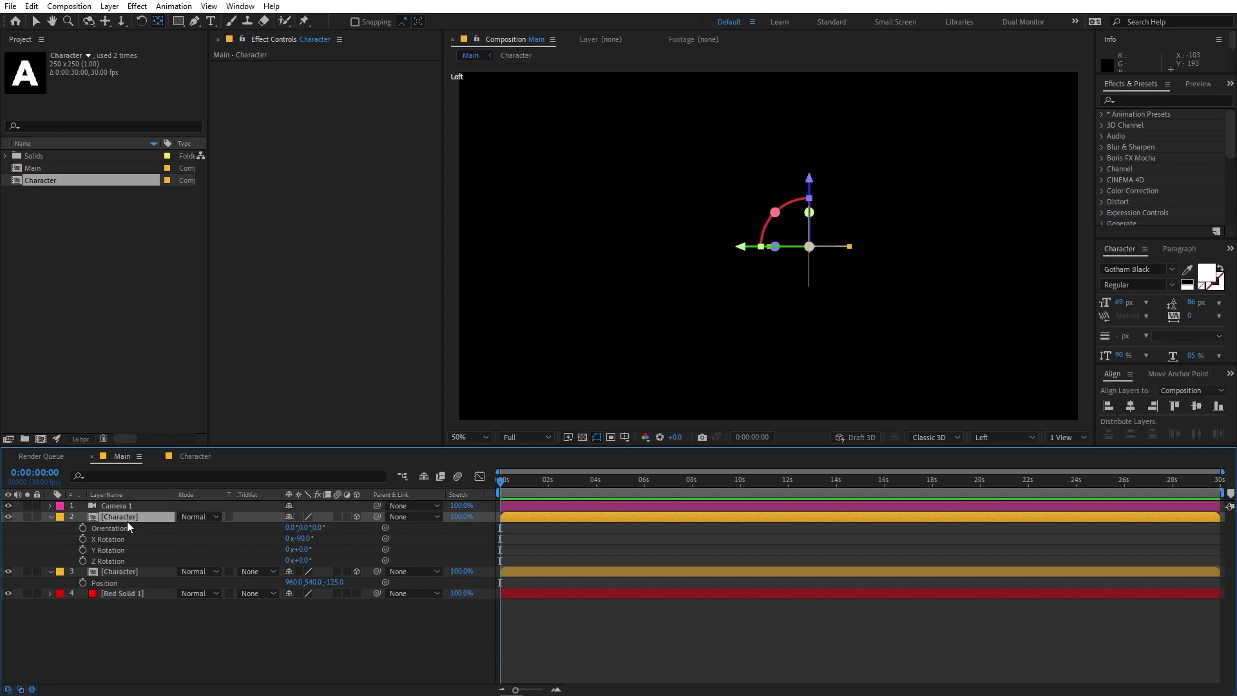
Set the rotated Character layer's Z position to 0
key(p)
click(332, 527)
text(0)
key(Return)
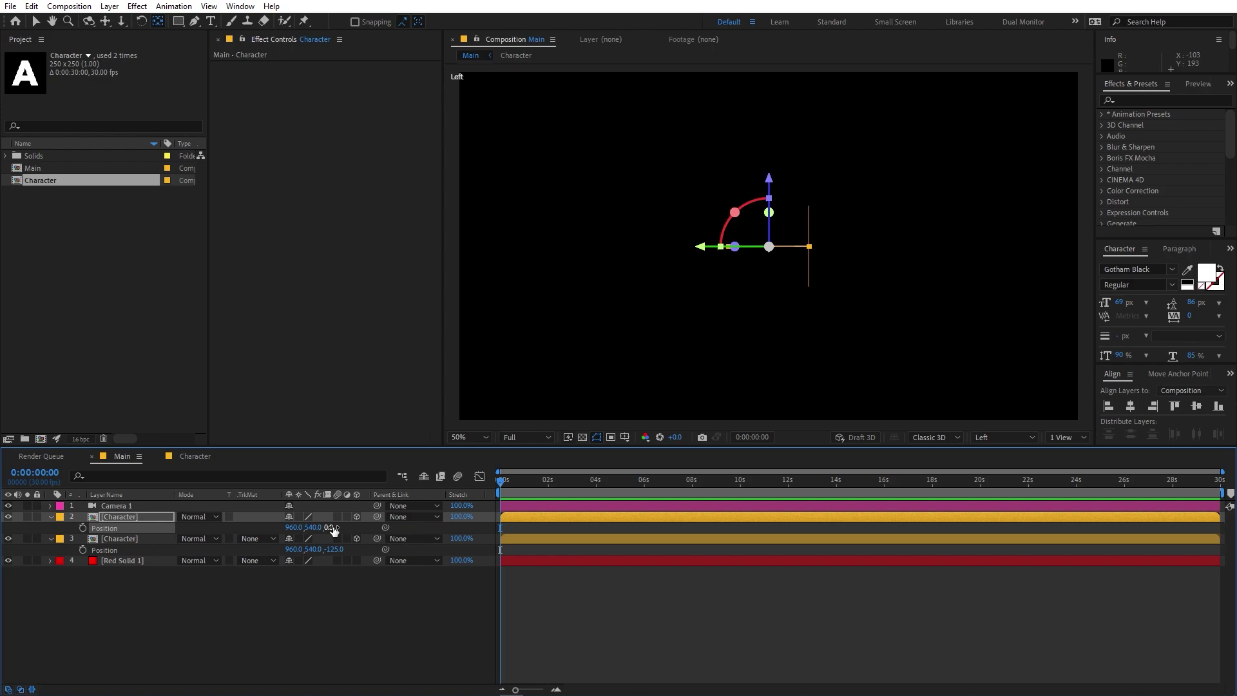
Raise the rotated Character layer by 250/2 px, setting its Y position to 415, and deselect it
drag(313, 527, 260, 526)
key(ctrl+z)
click(315, 527)
click(315, 527)
text(-25)
text(/2)
key(Return)
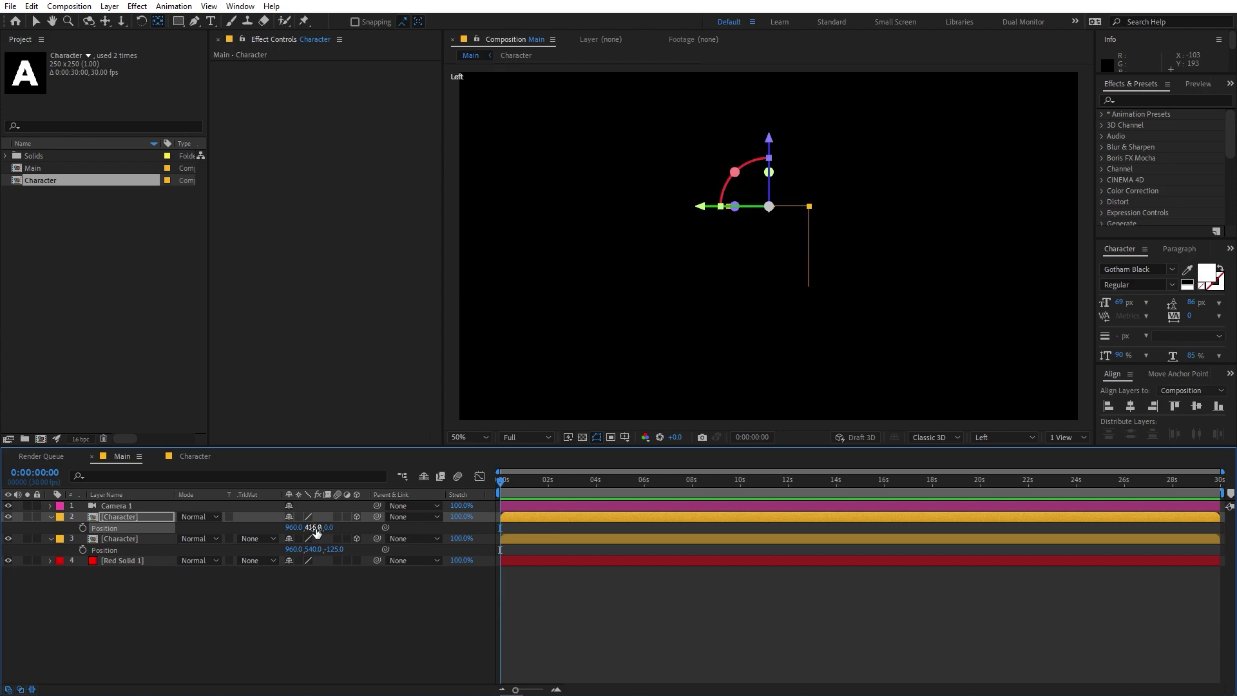
click(601, 623)
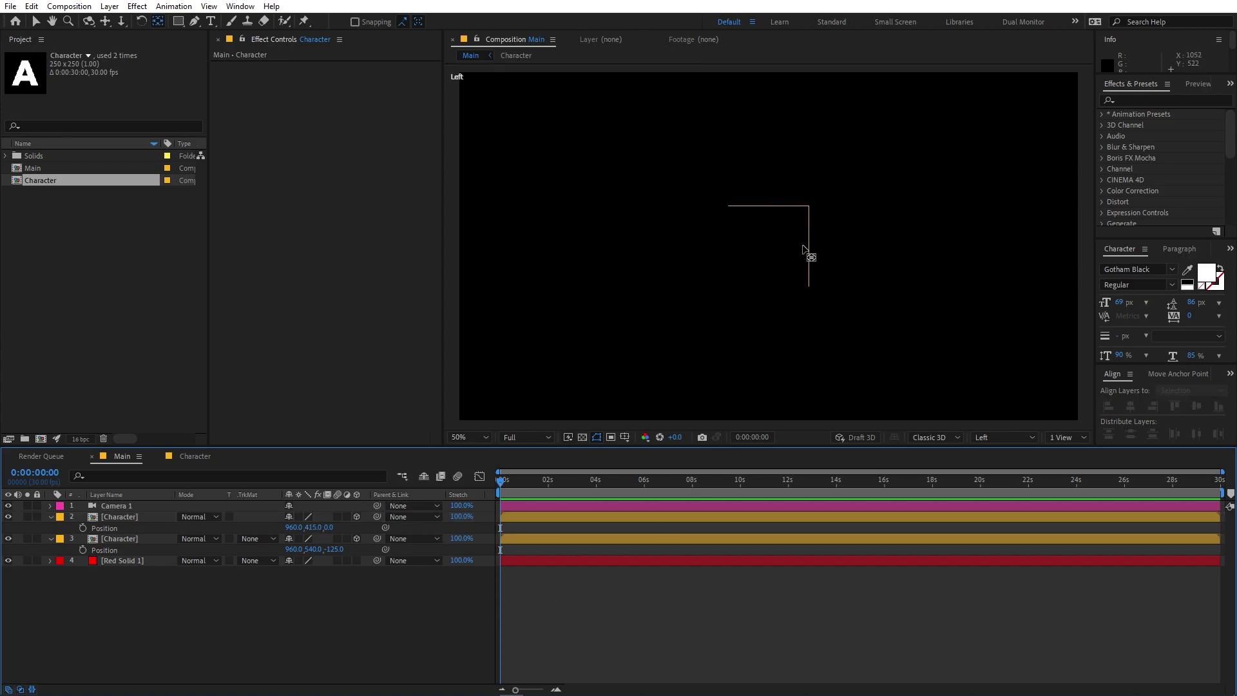
Switch the 3D view back to Active Camera and orbit the camera to show the front and top faces at an angle
key(v)
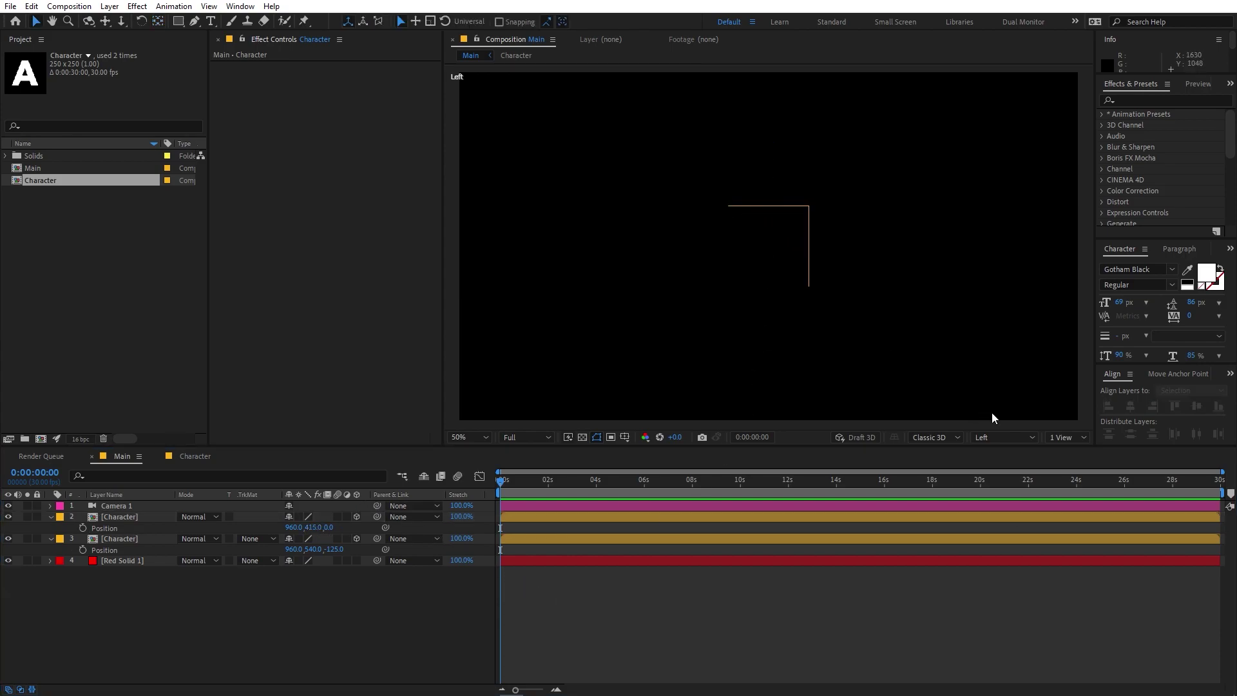
click(1015, 437)
click(1018, 455)
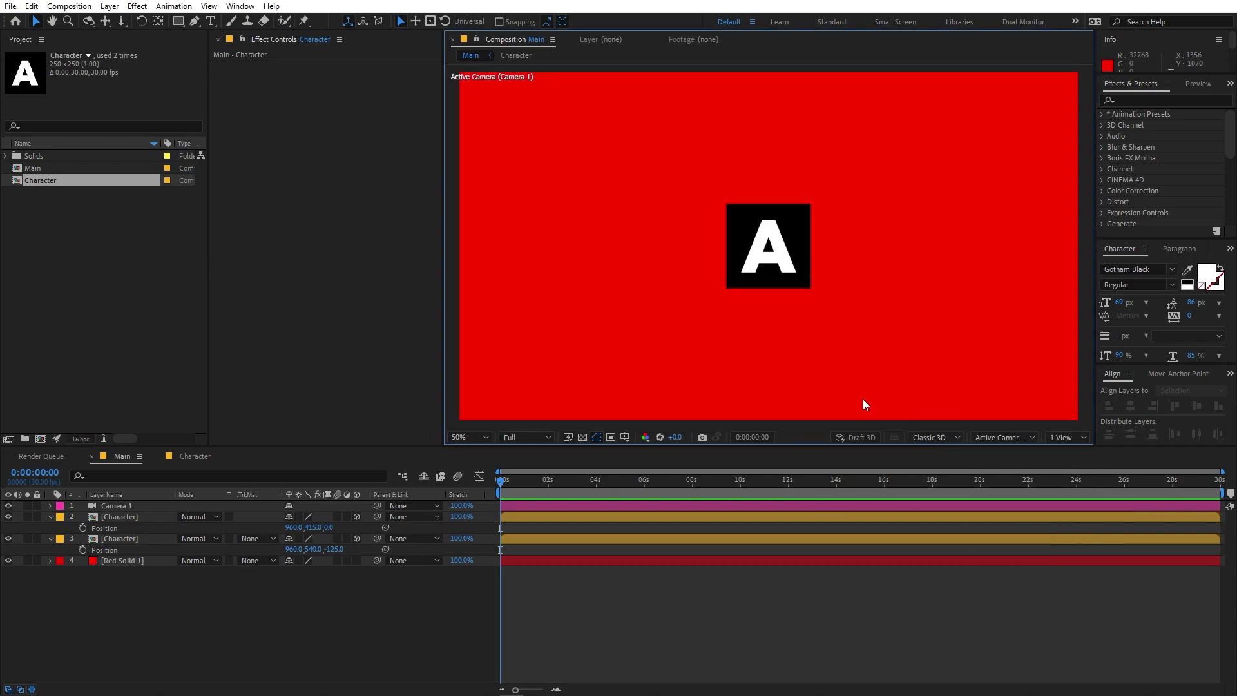
click(88, 20)
drag(717, 205, 826, 222)
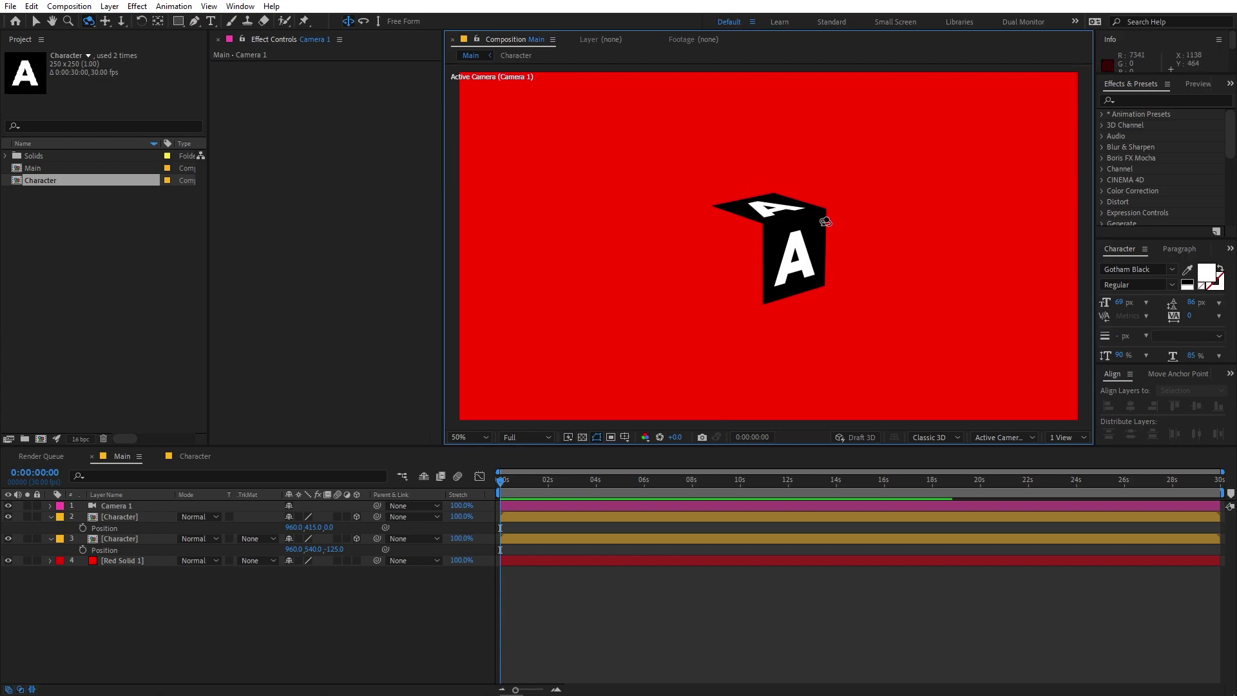
Duplicate the front-face Character layer and set the copy's Z position to 125 for the back face
key(v)
click(788, 279)
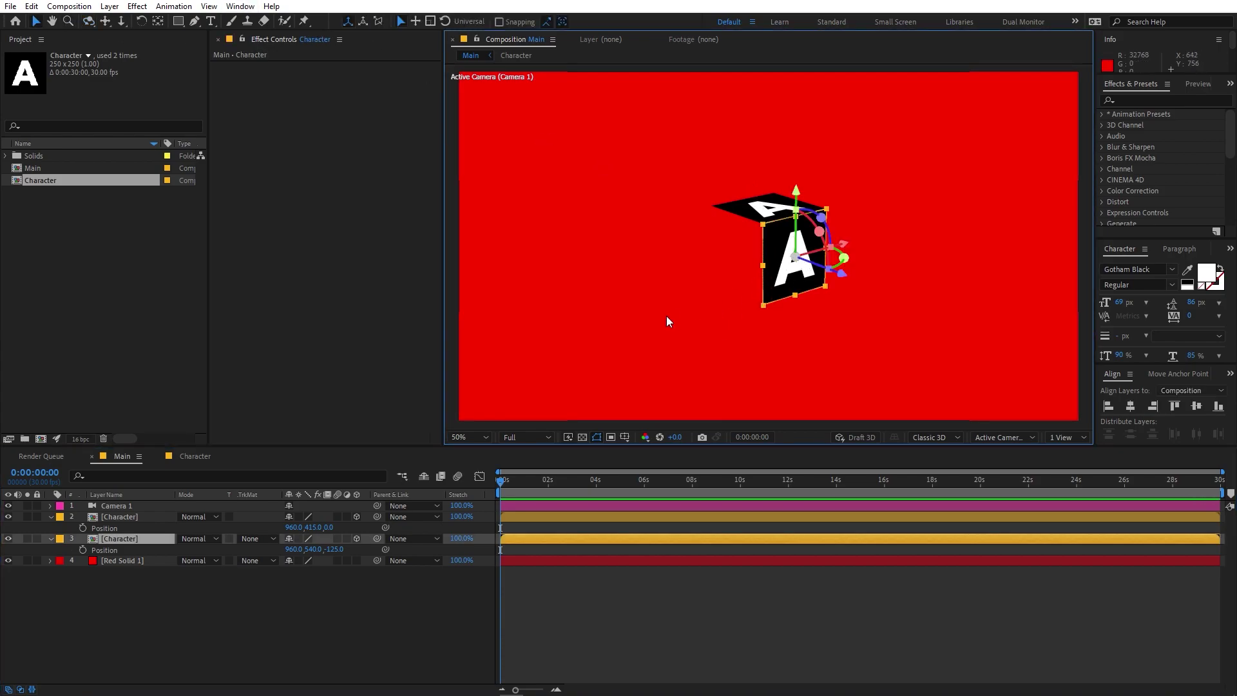
key(ctrl+d)
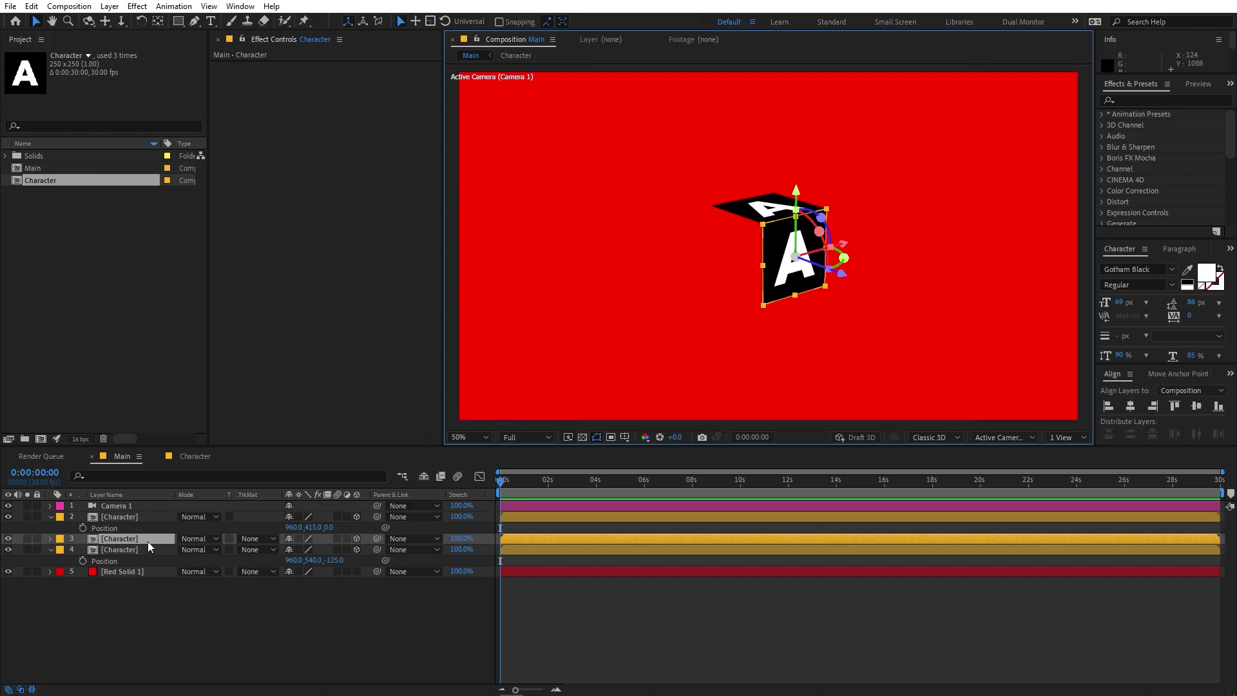
key(p)
click(335, 549)
text(1)
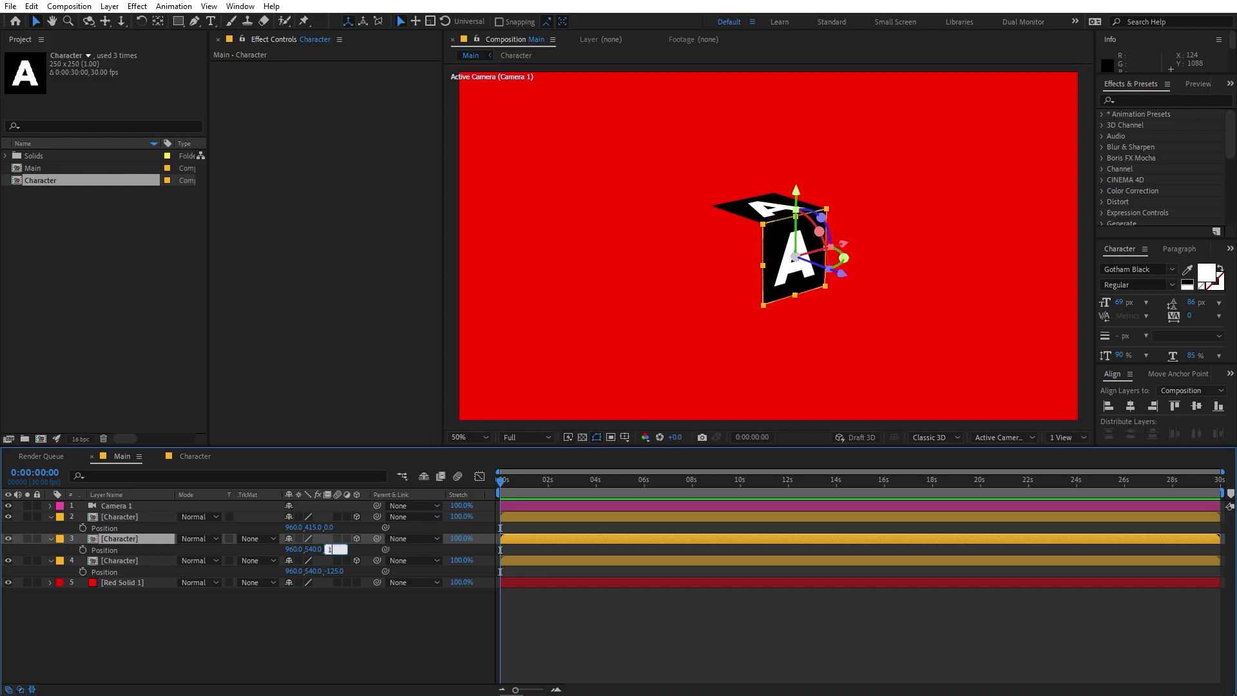
text(25)
key(Return)
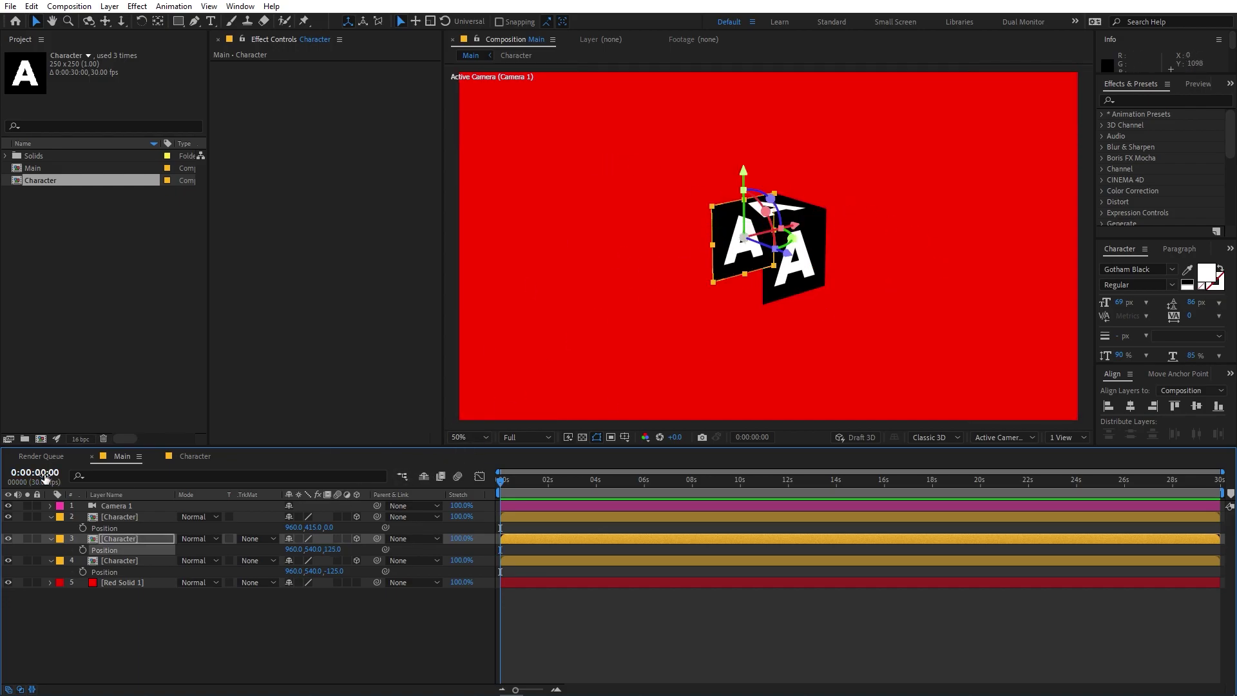
Flip the back-face Character layer vertically
right_click(140, 543)
mouse_move(200, 240)
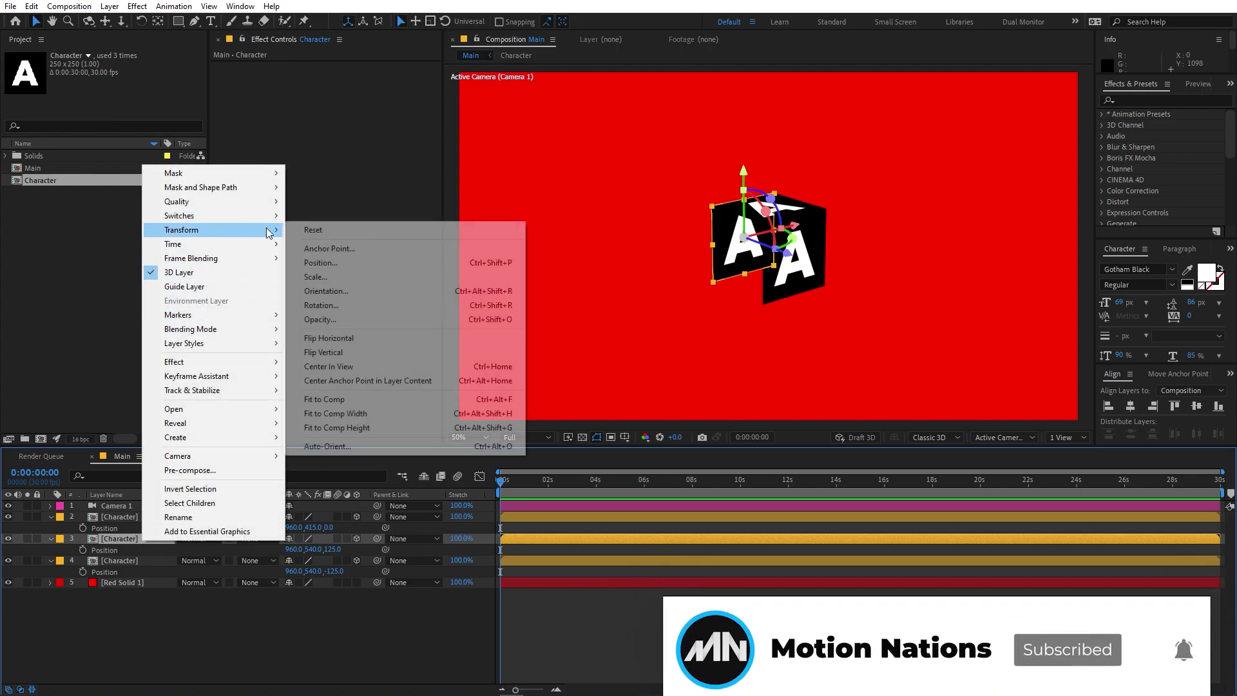
click(357, 349)
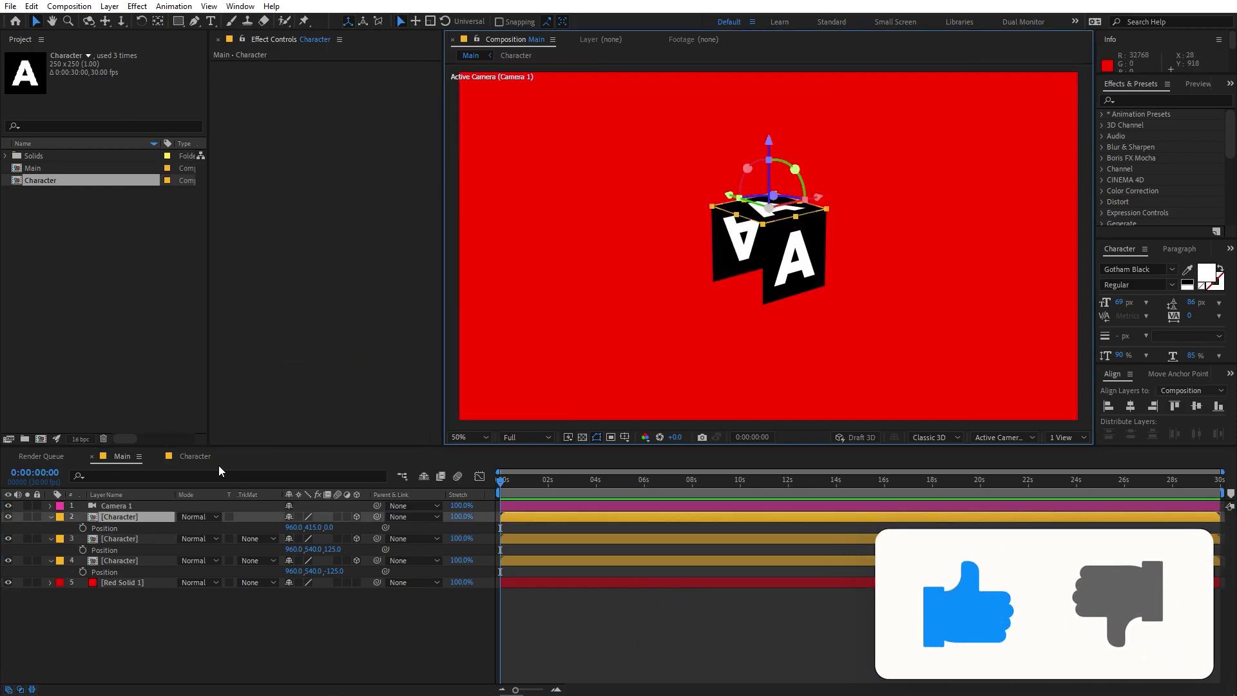
Duplicate the top-face Character layer and add 250 to the copy's Y position, making it 665, for the bottom face
key(ctrl+d)
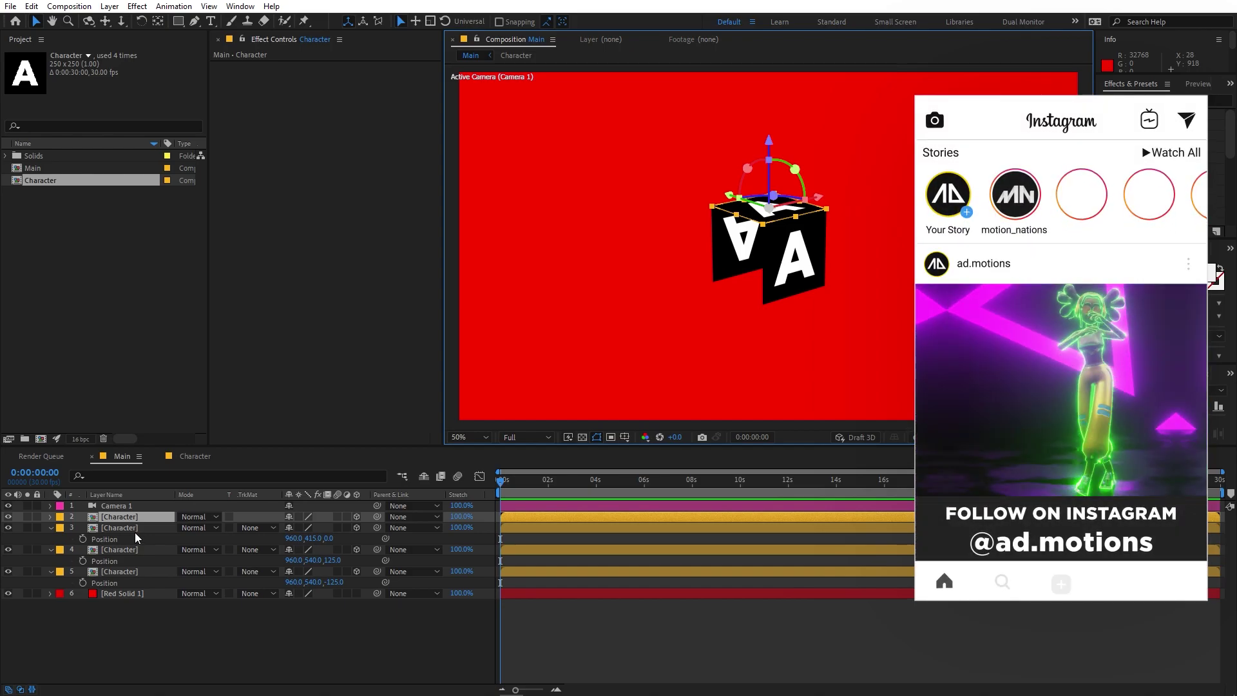
key(p)
drag(314, 527, 354, 529)
key(ctrl+z)
click(315, 528)
key(Right)
text(+250)
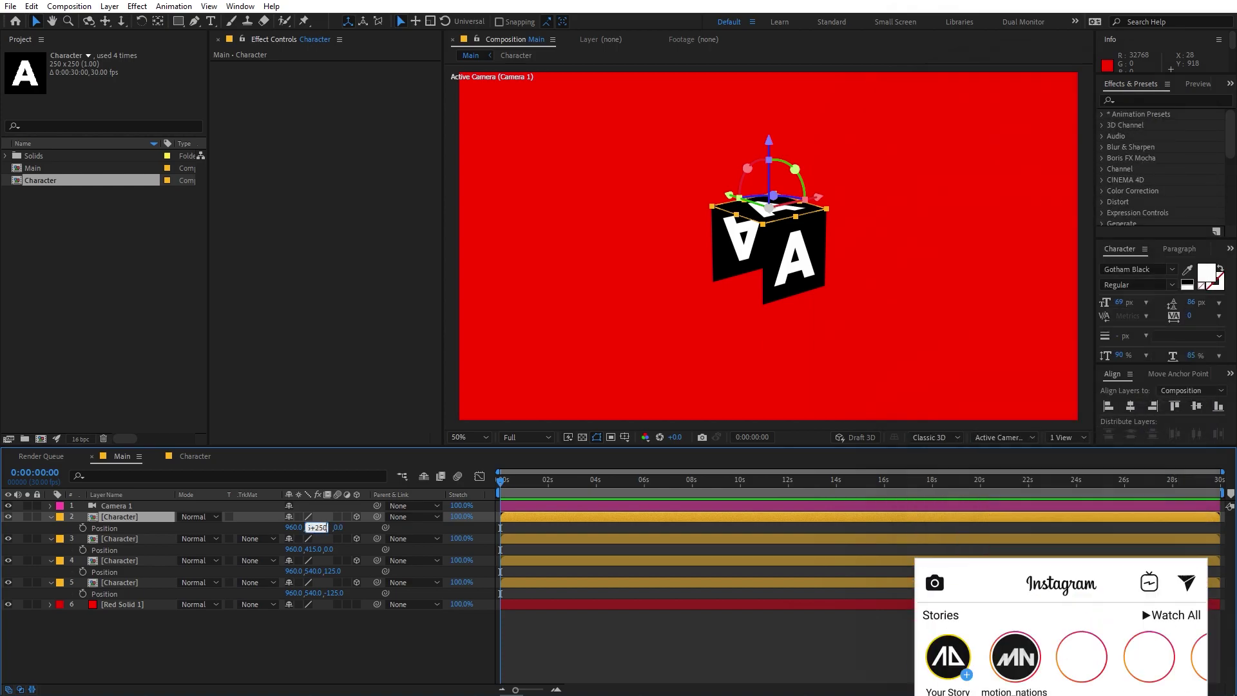
key(Return)
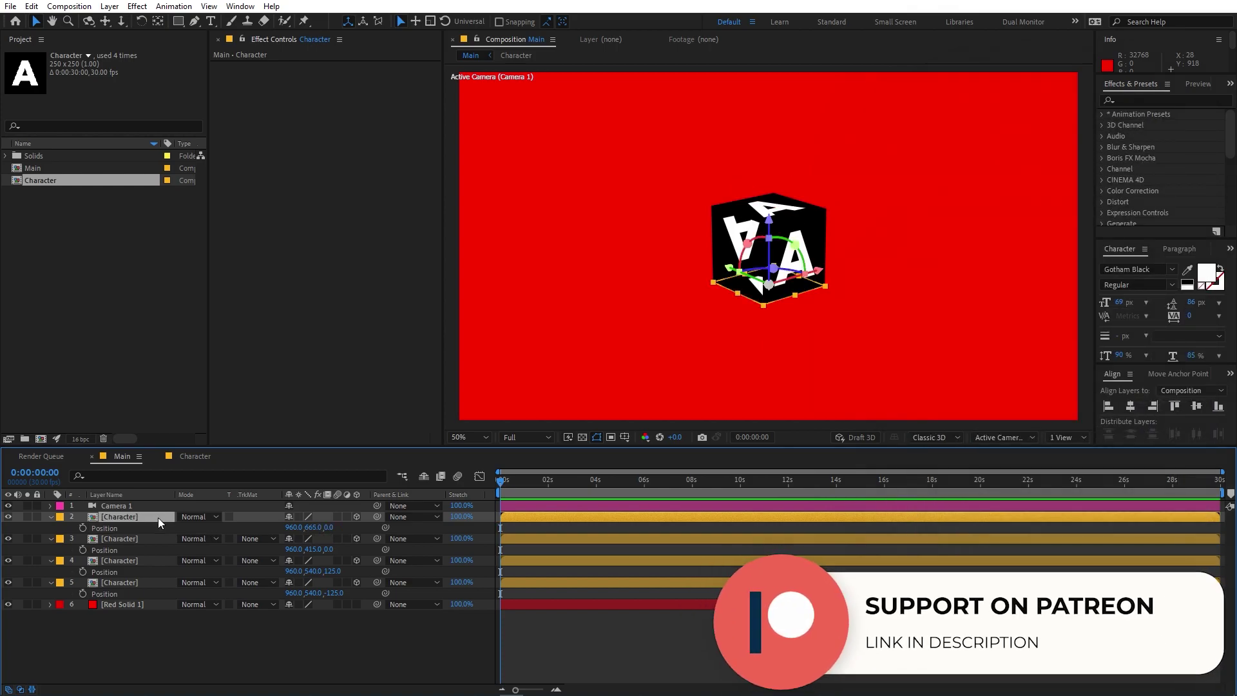
Flip the bottom-face Character layer vertically
right_click(157, 516)
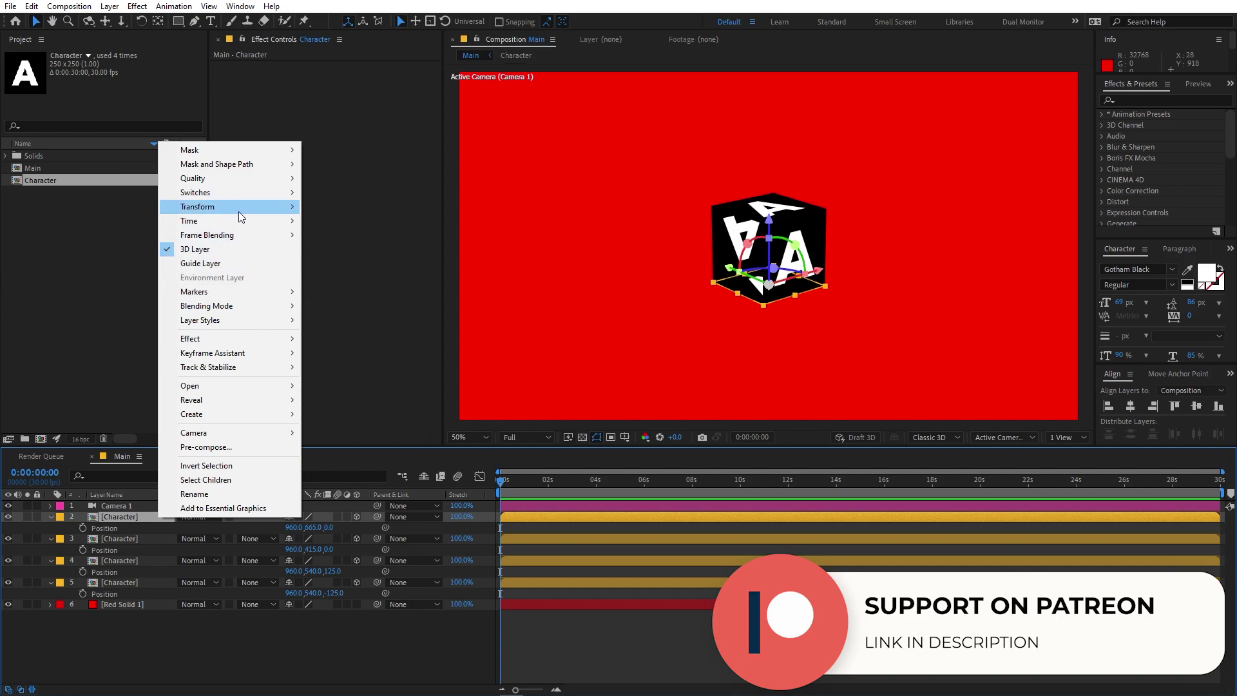
mouse_move(239, 211)
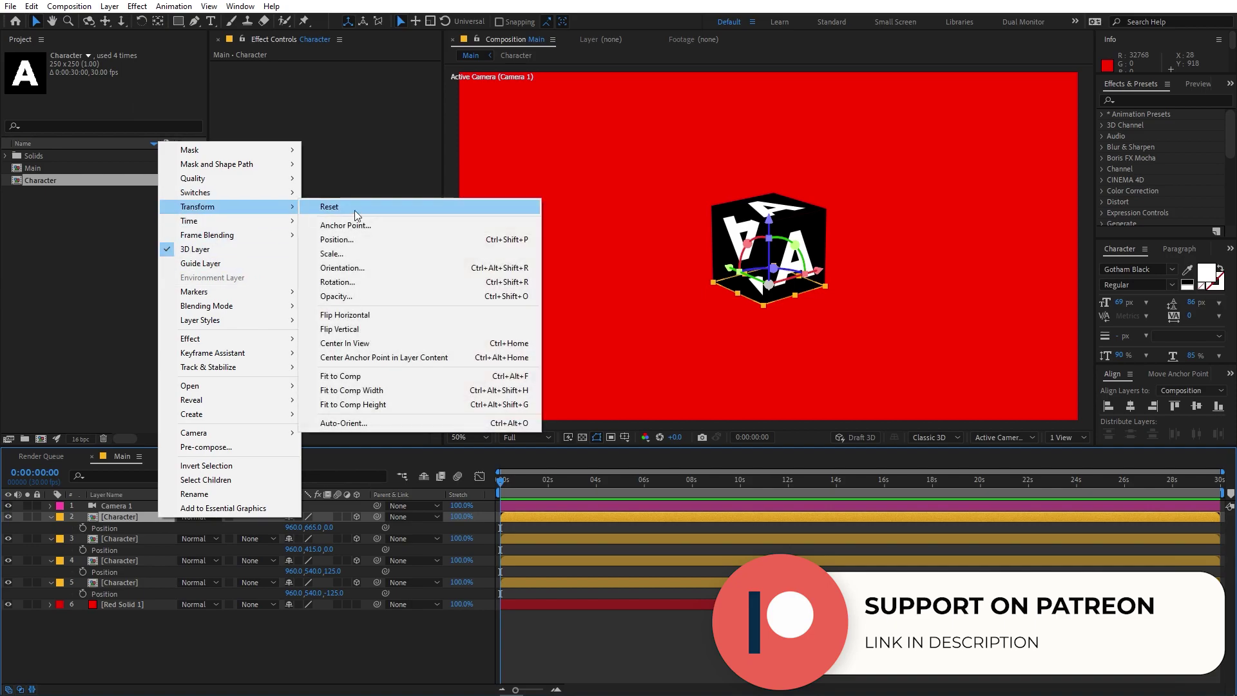
click(350, 322)
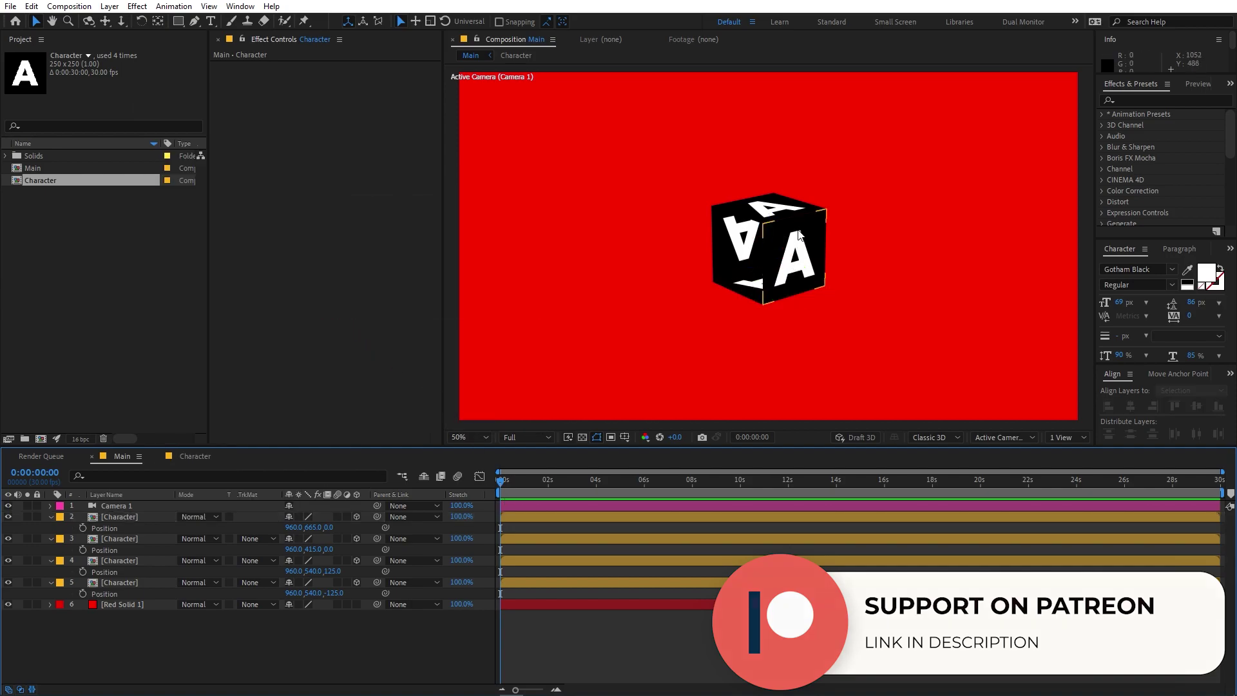
click(781, 214)
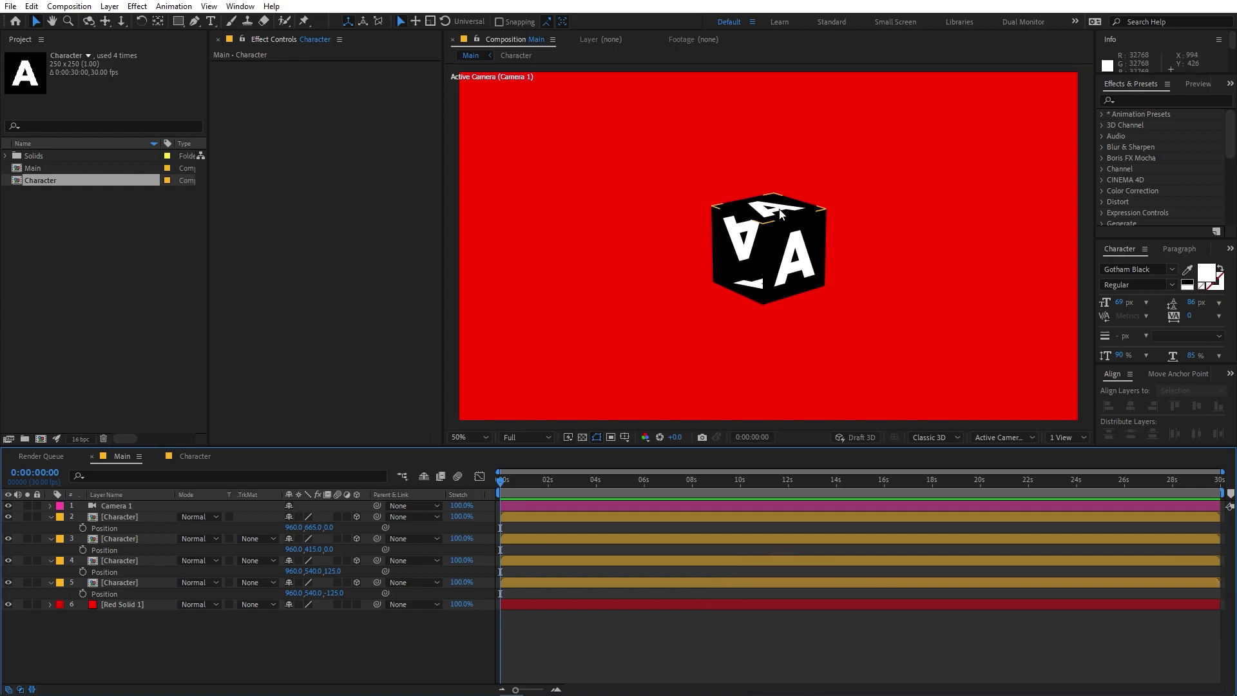
click(742, 250)
click(874, 259)
Add a null object to the Main composition and parent all four Character layers to it
right_click(144, 632)
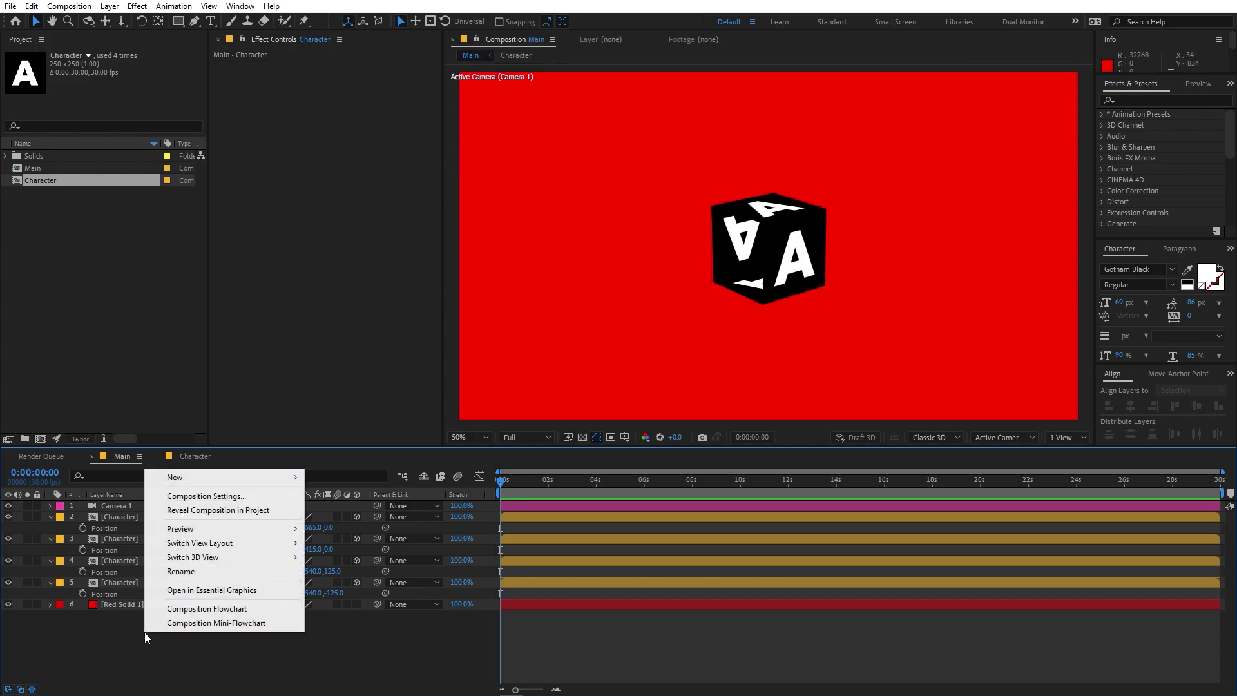
mouse_move(209, 484)
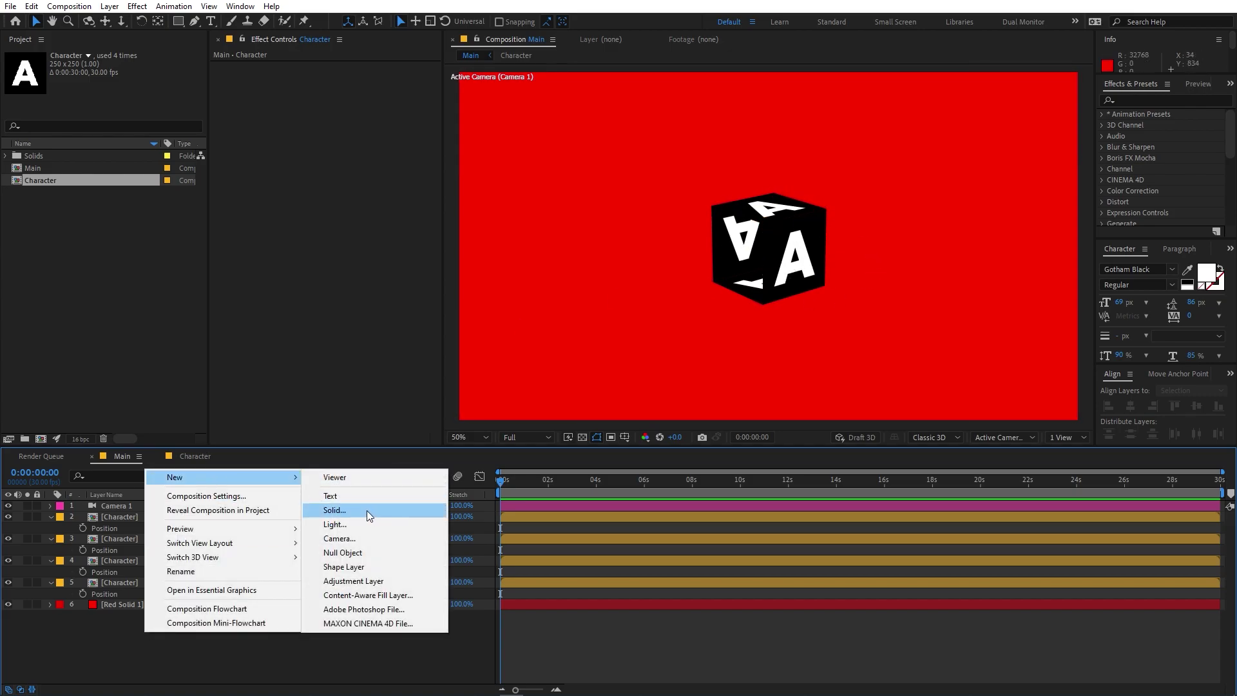
click(349, 552)
click(131, 526)
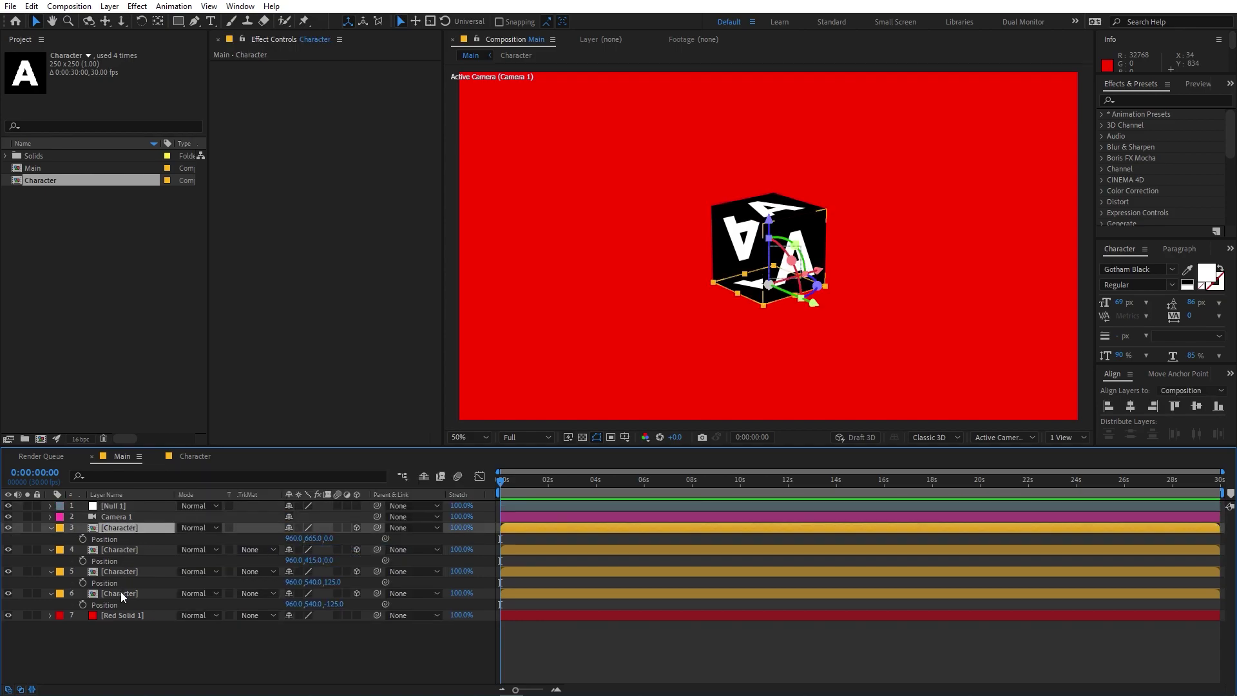
shift+click(121, 592)
drag(376, 527, 110, 504)
Make the Null 1 layer 3D and move it below Camera 1 in the layer stack
click(110, 504)
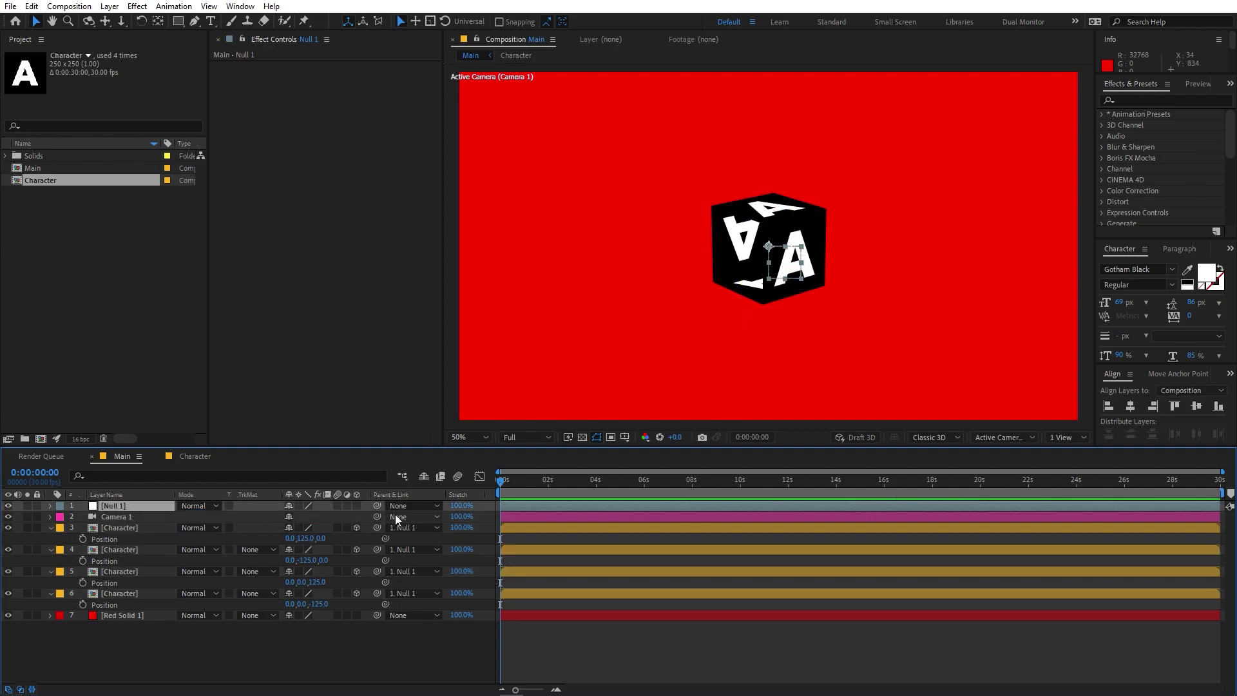
click(357, 506)
drag(103, 506, 106, 523)
Delete the Camera 1 layer from the Main composition
click(109, 502)
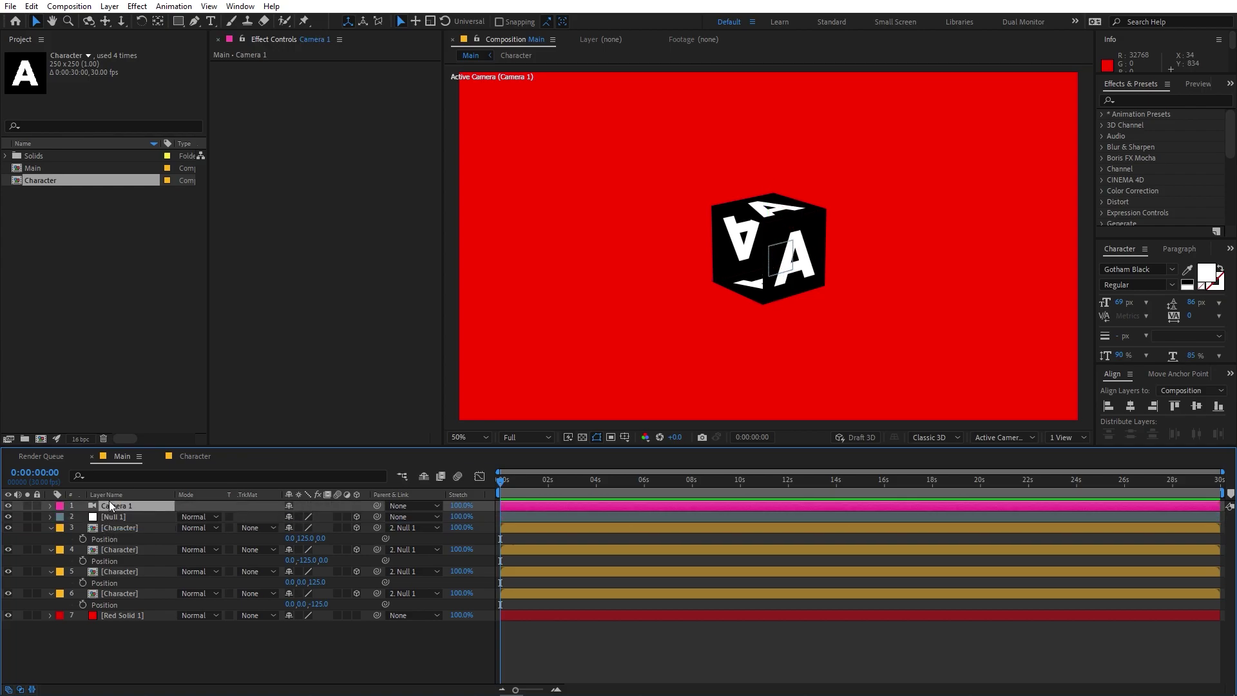
key(Delete)
Reveal the null's rotation properties and add an X Rotation keyframe of 0° at 0 seconds
click(115, 508)
key(r)
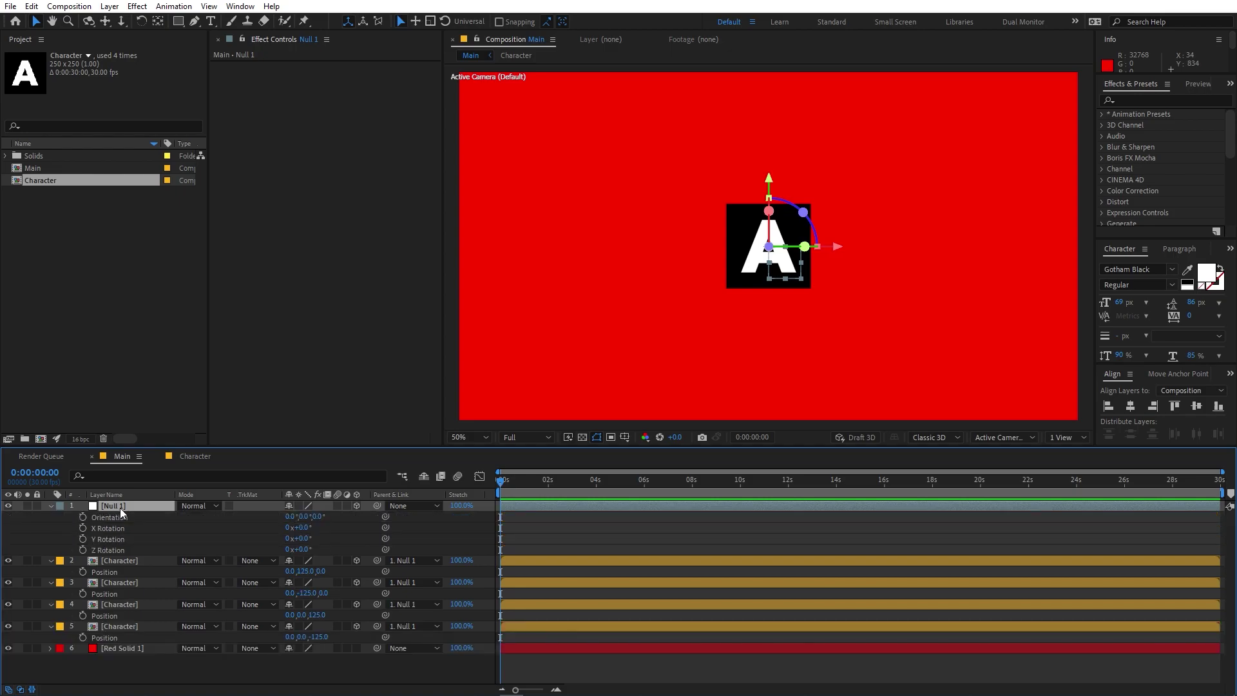
mouse_move(306, 537)
mouse_down()
mouse_move(382, 532)
mouse_move(304, 534)
mouse_up()
click(80, 527)
At 2 seconds, set the null's X Rotation to 2 full revolutions
drag(511, 481, 548, 484)
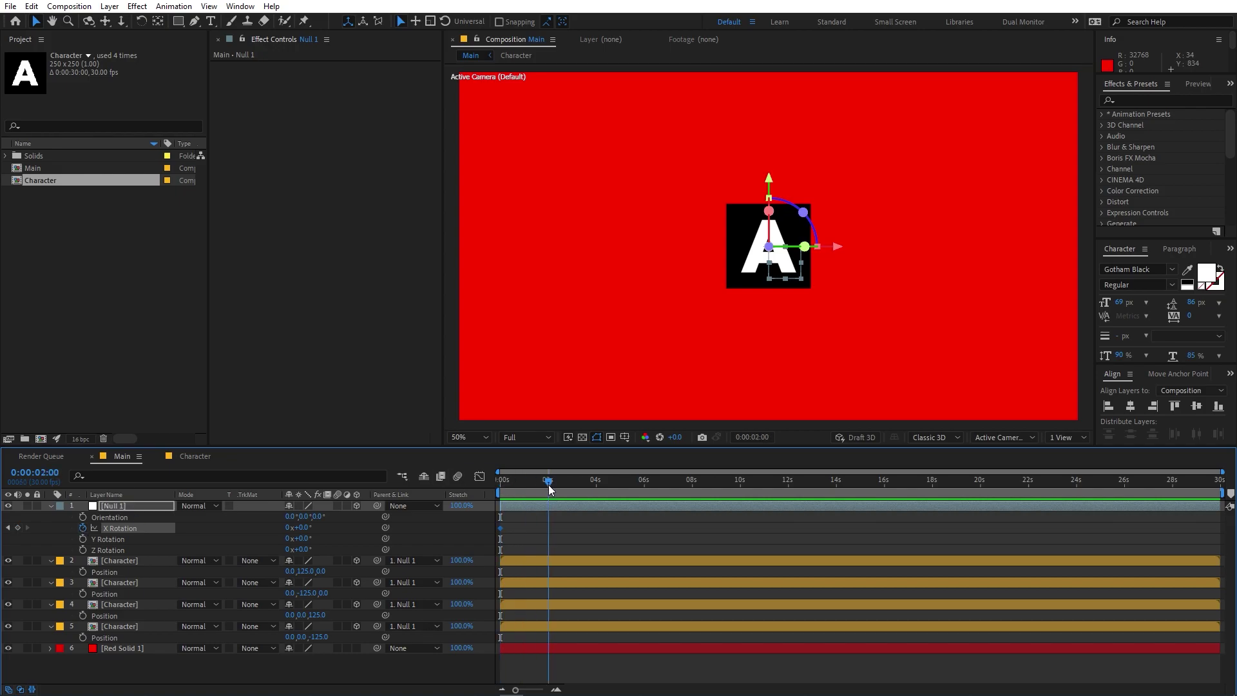
click(288, 527)
key(Return)
Apply Easy Ease to both X Rotation keyframes of the null
drag(584, 513, 474, 537)
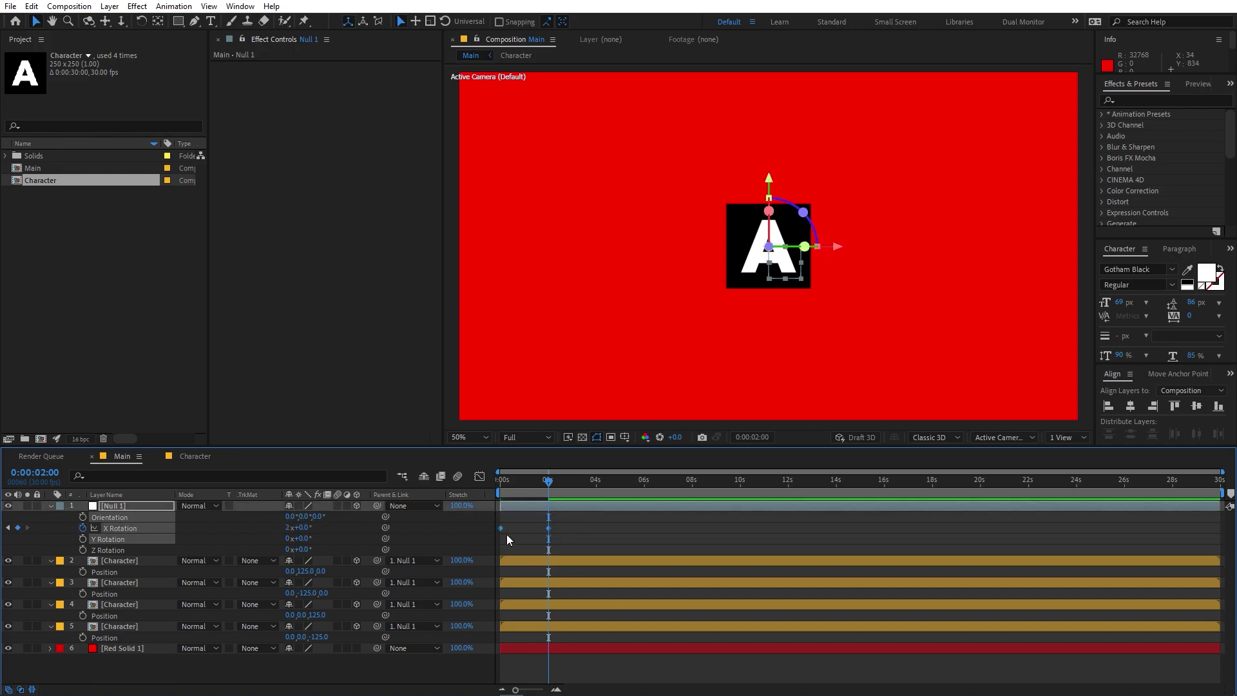
right_click(501, 527)
mouse_move(555, 687)
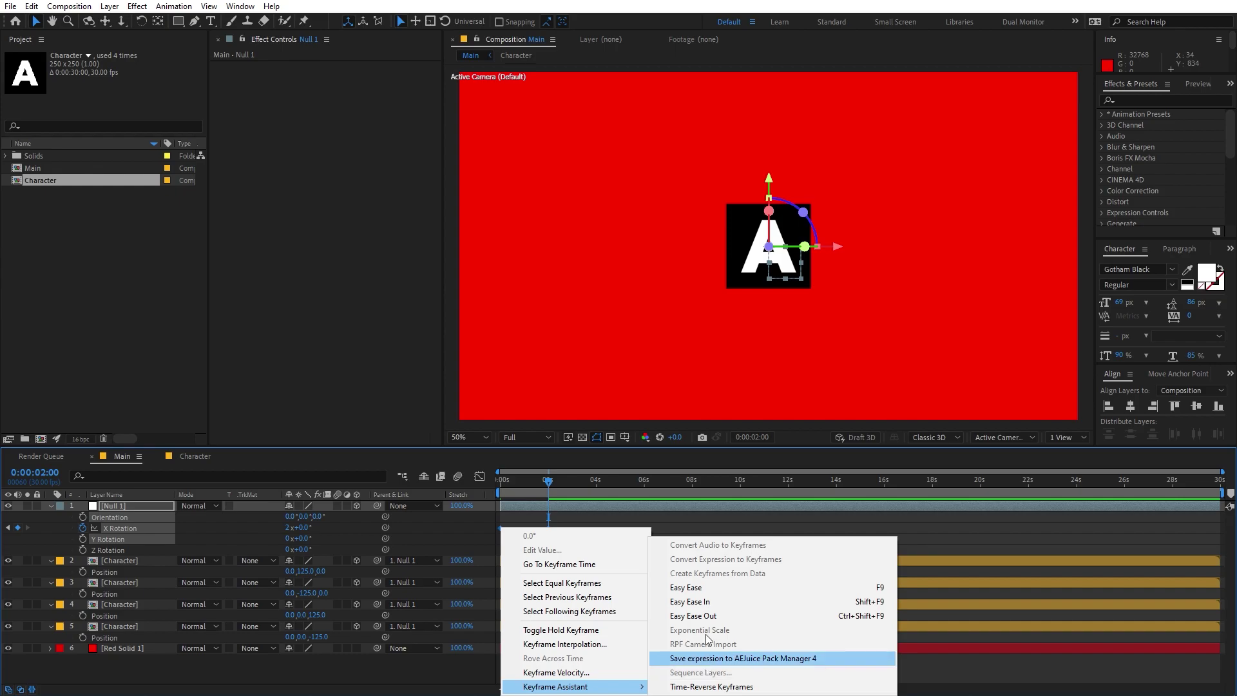
click(694, 588)
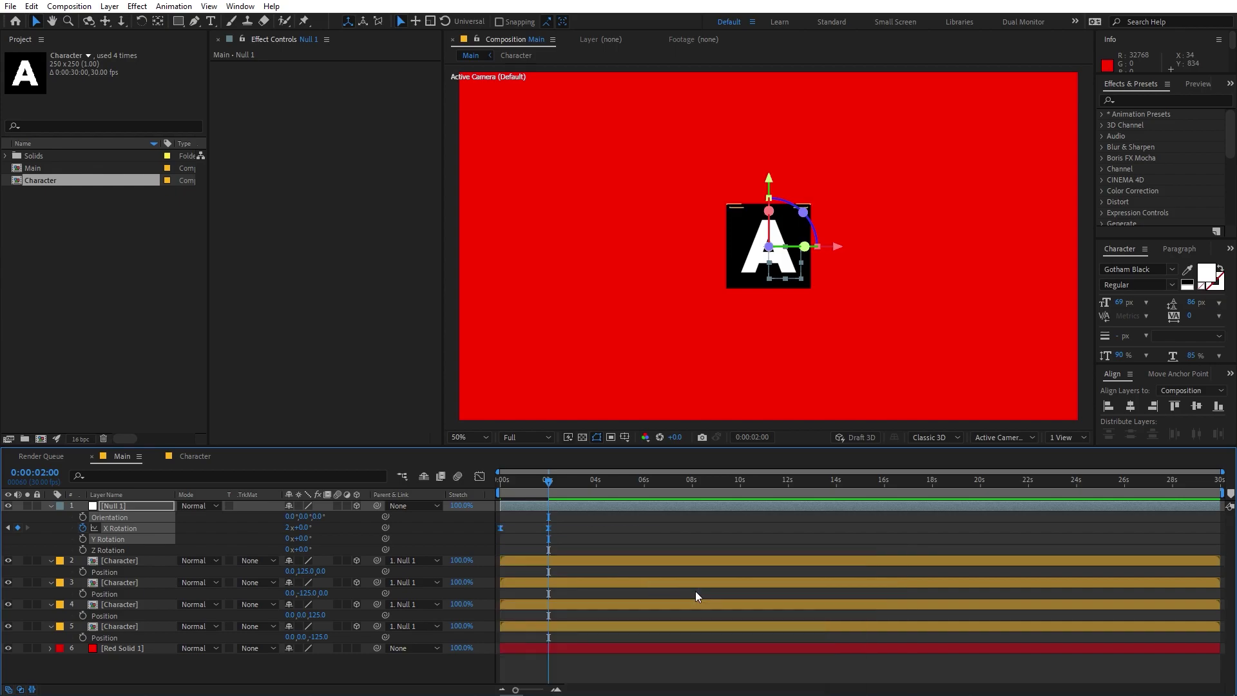
Examine the null's X Rotation speed curve in the graph editor and preview the rotation from the start
click(480, 476)
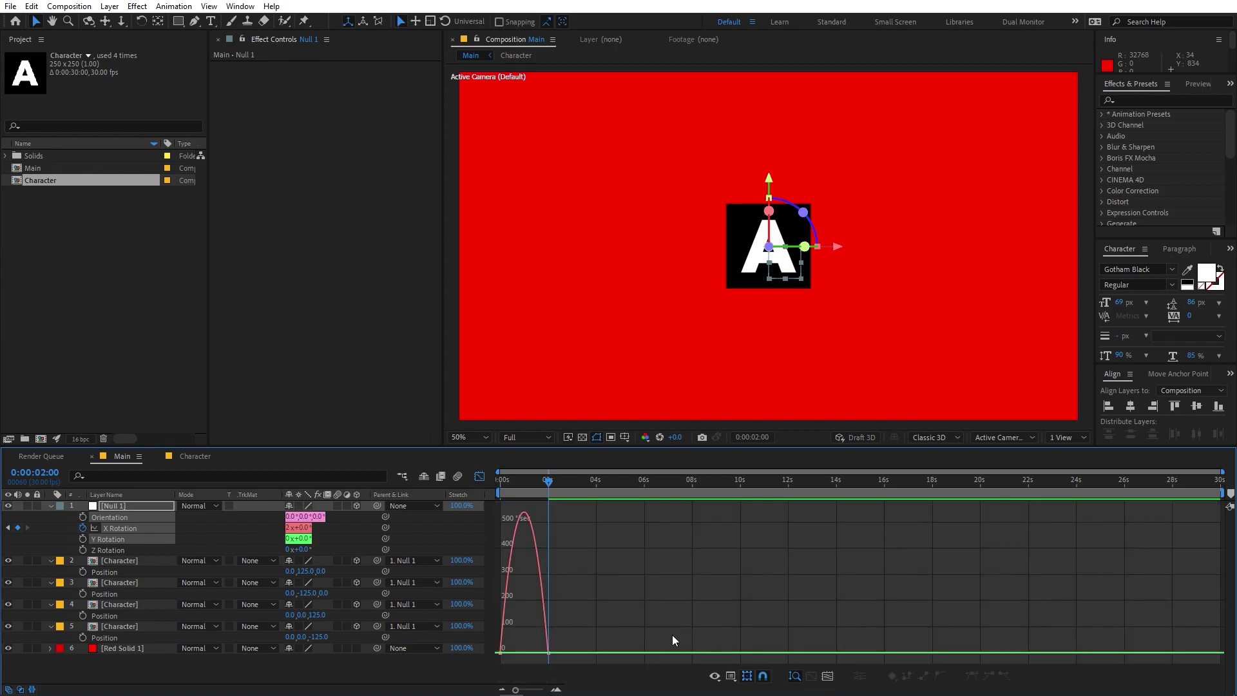
click(732, 674)
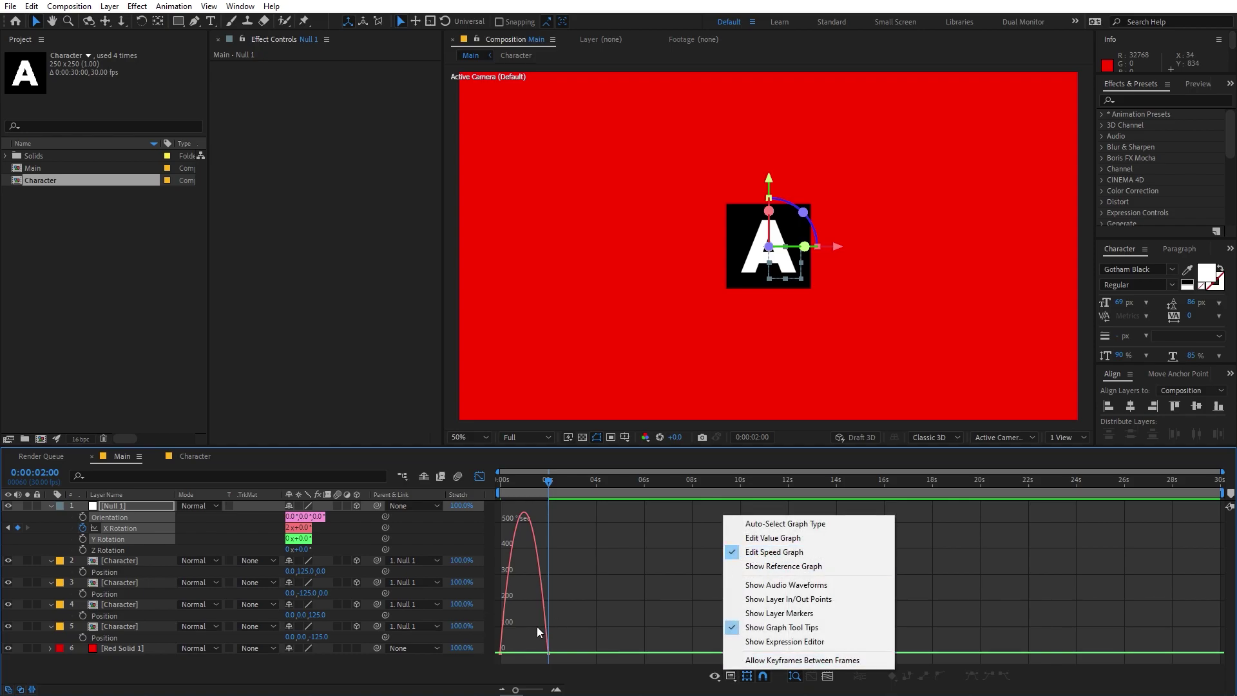
click(598, 620)
drag(600, 624, 509, 657)
key(Home)
click(480, 476)
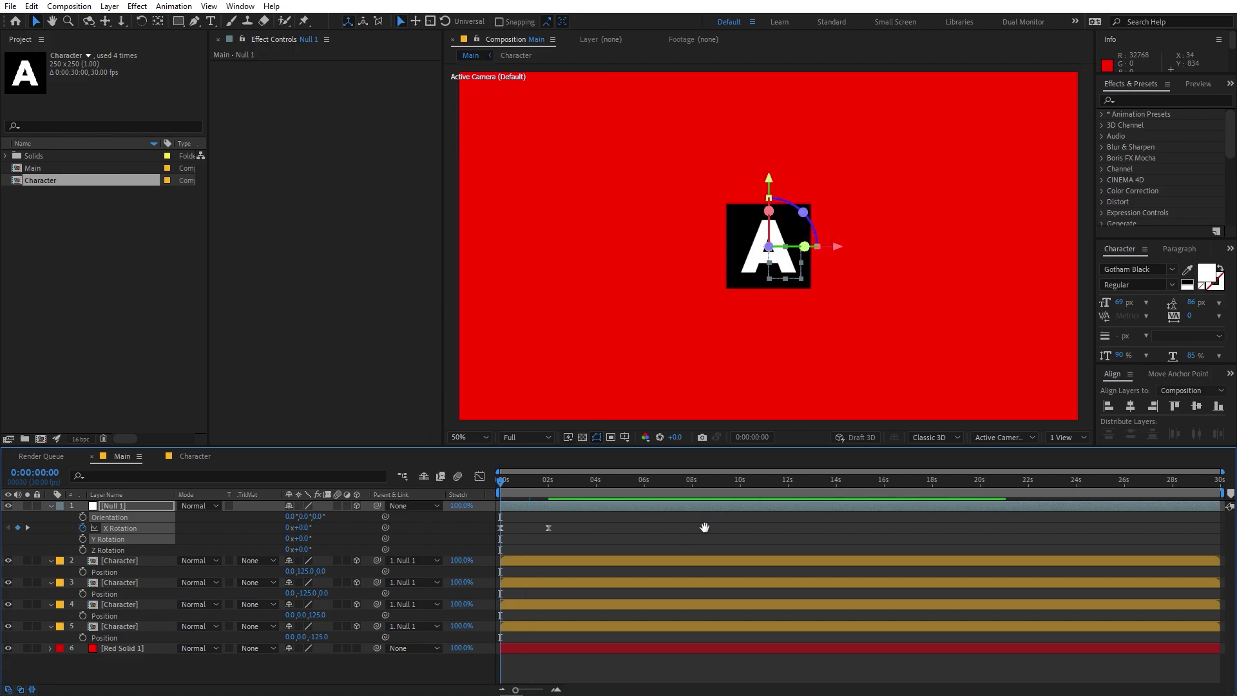
key(space)
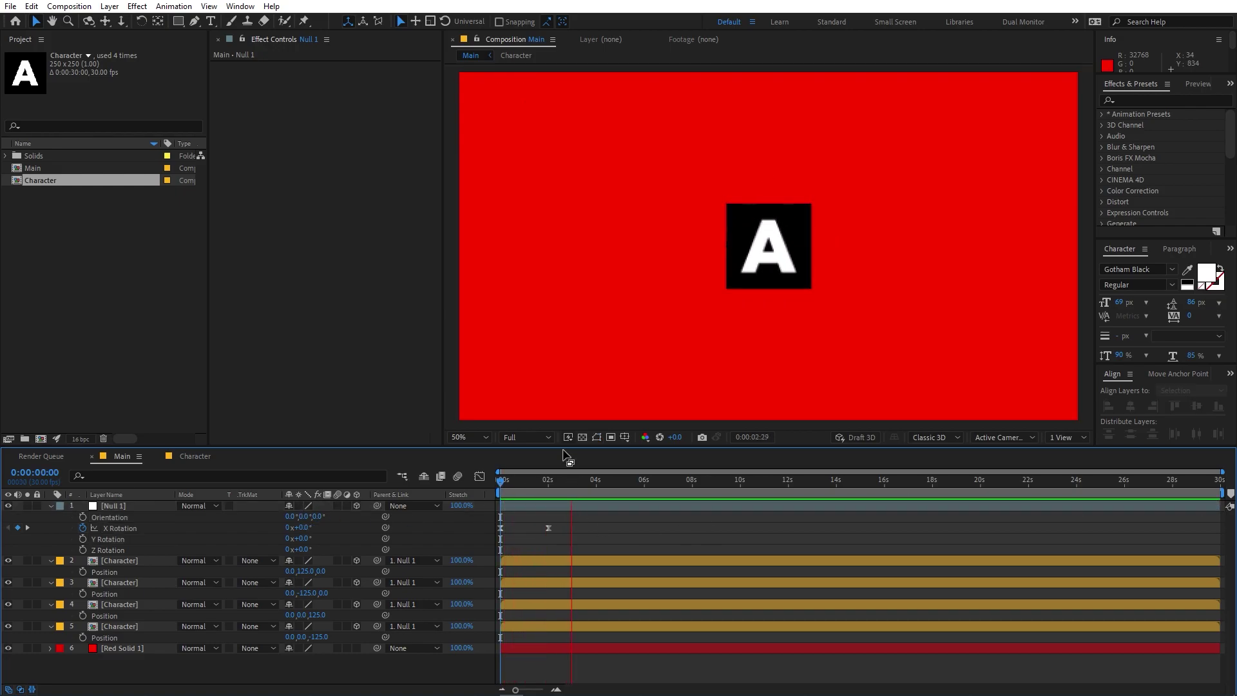
Move the null's ending X Rotation keyframe to about 2.5 seconds and return to the start of the timeline
drag(554, 489, 565, 527)
drag(554, 482, 572, 486)
drag(566, 528, 558, 528)
key(Home)
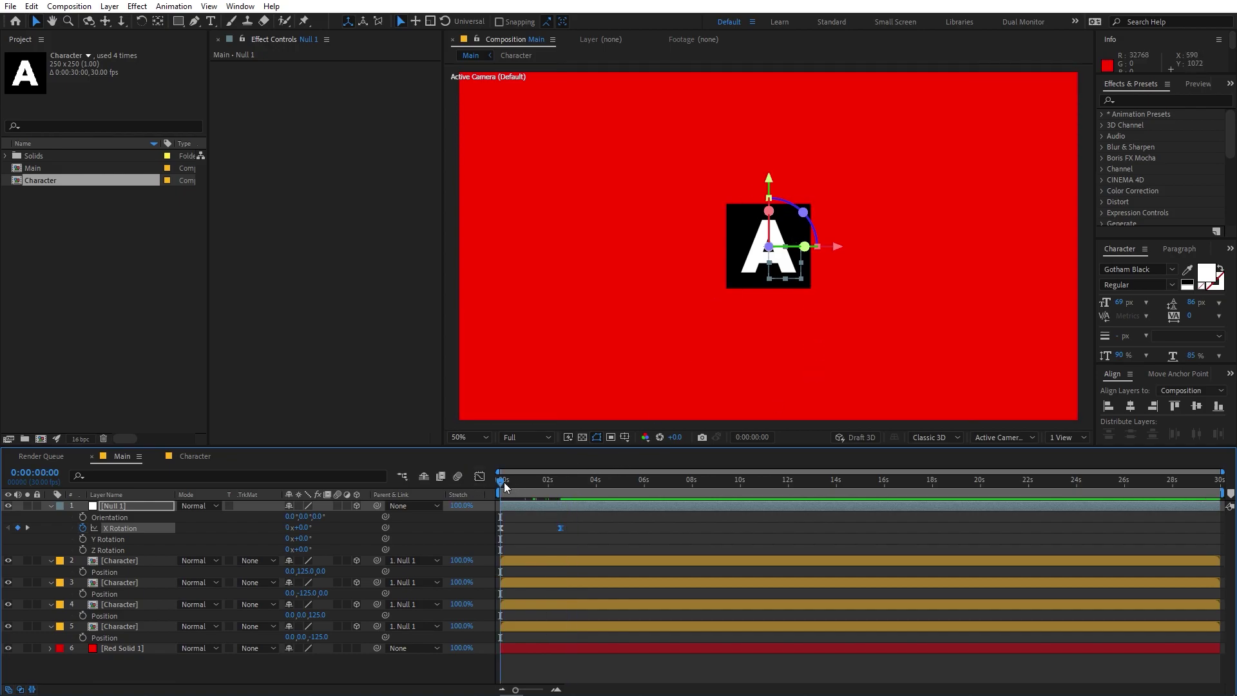
click(531, 539)
Apply the Invert effect to Character layers 2 and 3 and preview the alternating black and white cube faces
click(1145, 100)
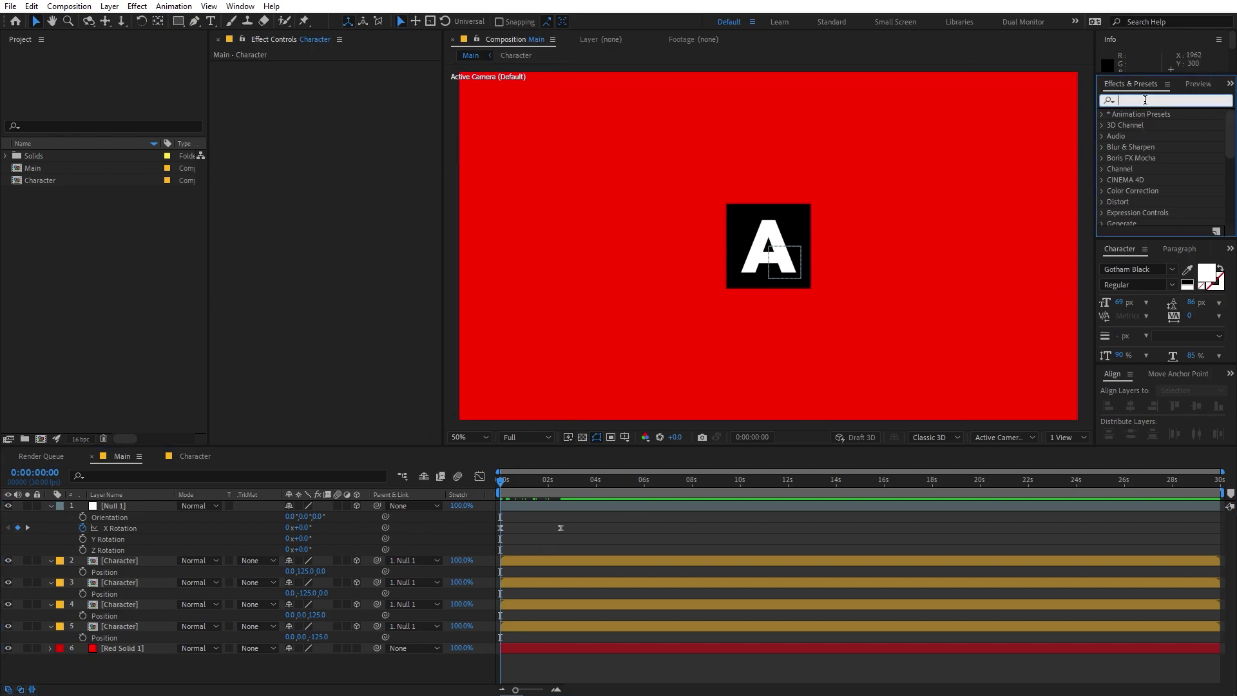
text(invert)
drag(1137, 158, 150, 566)
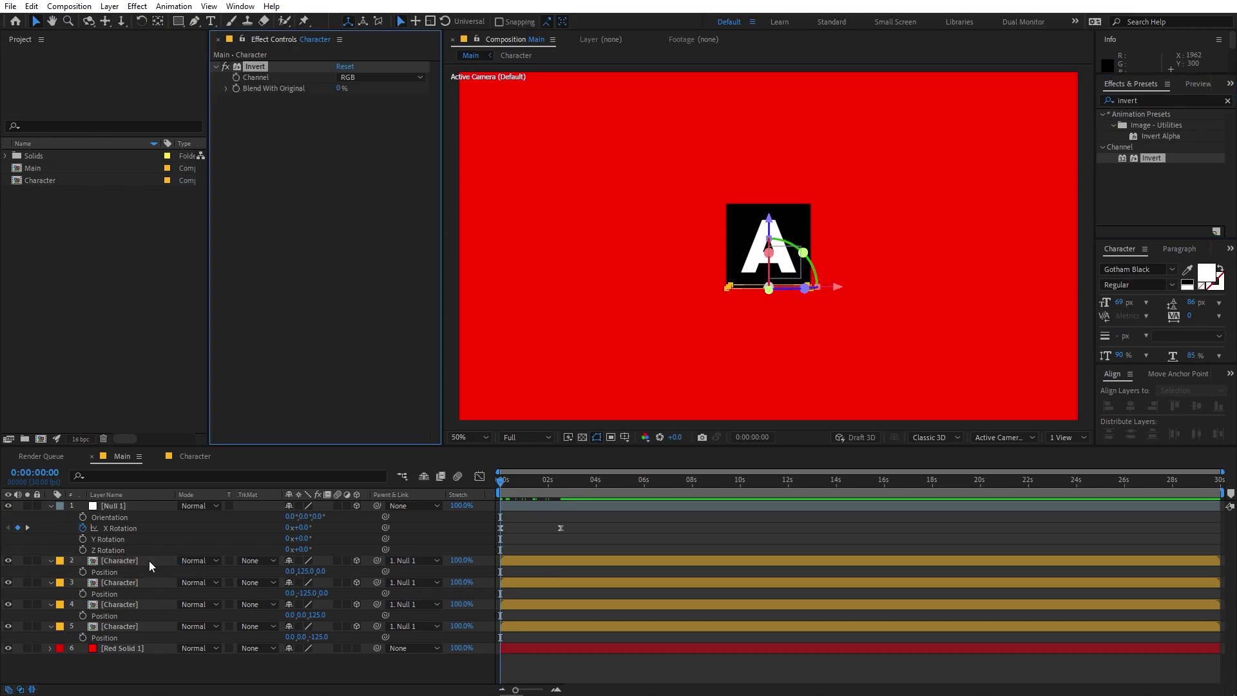
drag(1147, 158, 129, 598)
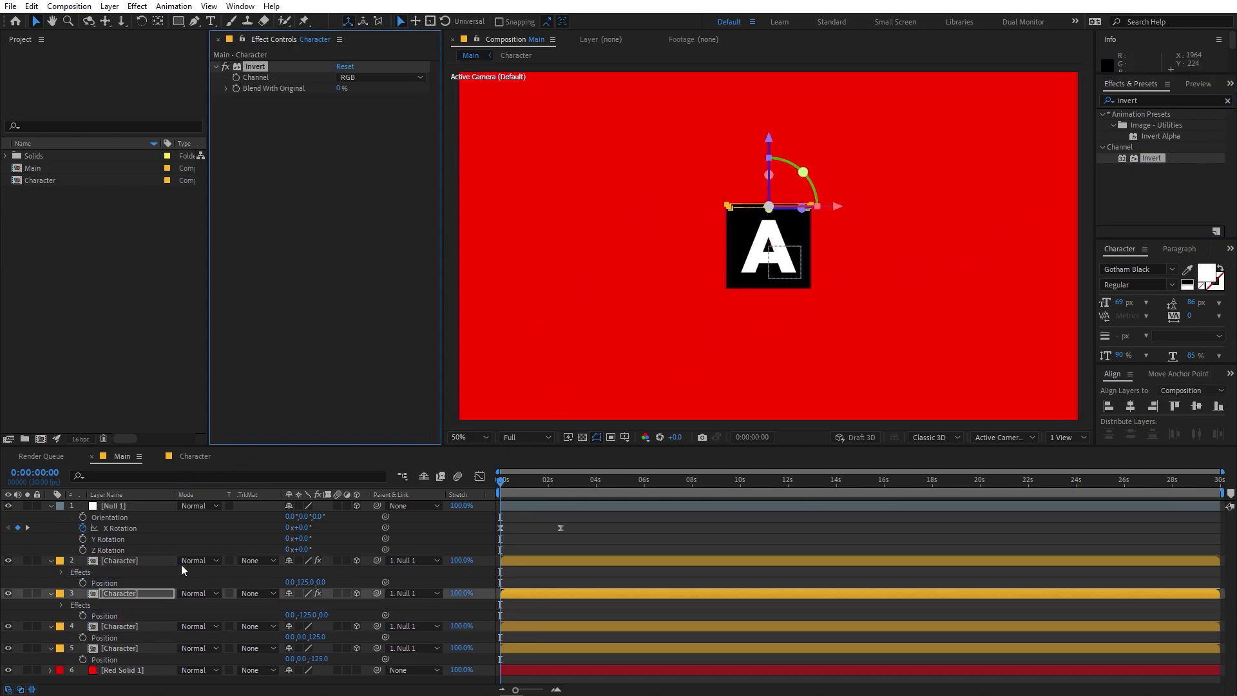
key(space)
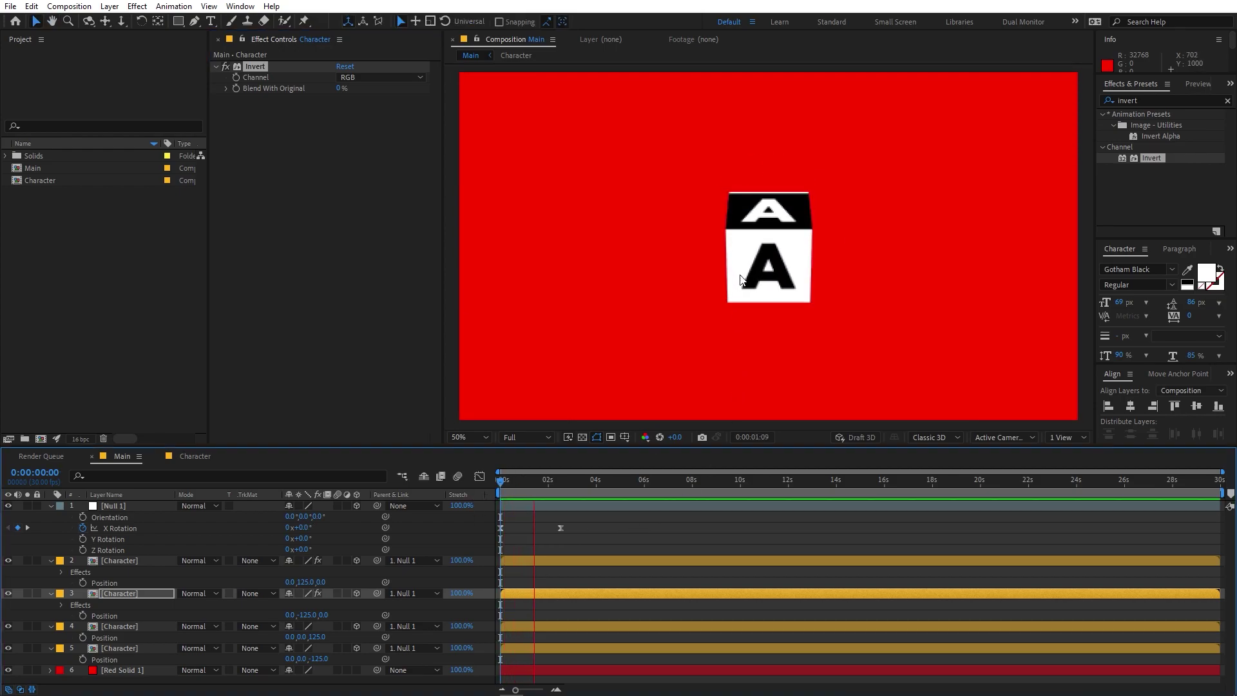
key(space)
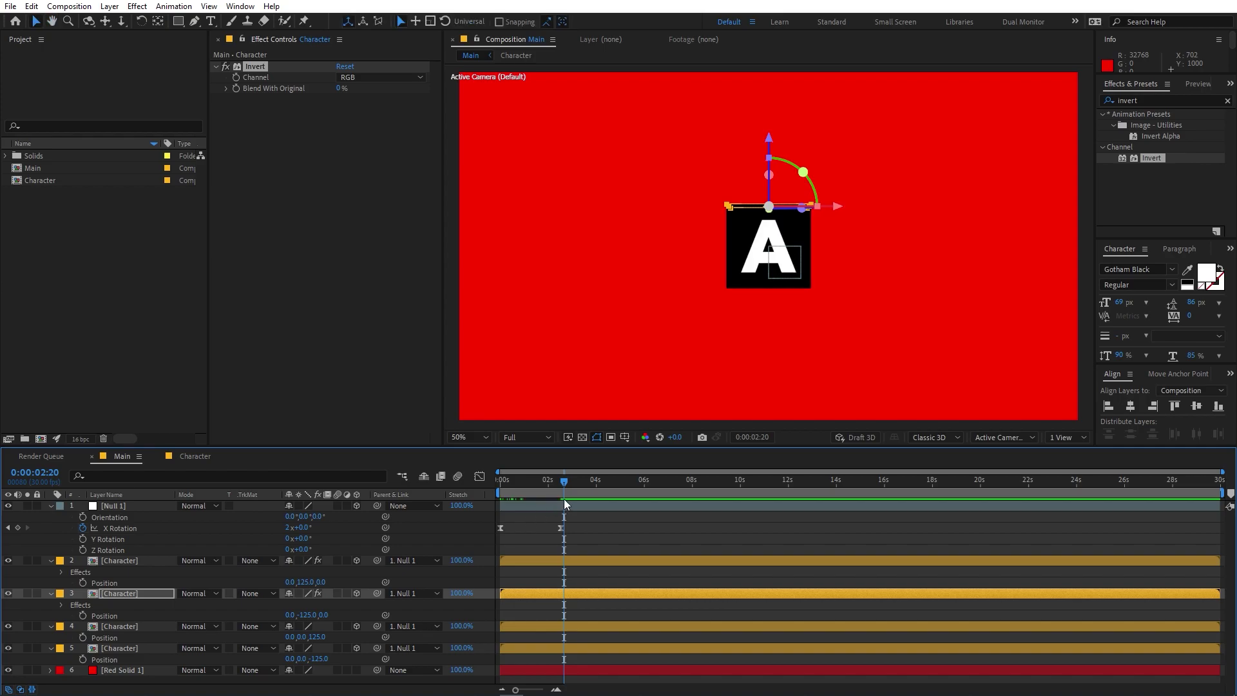
Collapse the properties of all layers and enable motion blur for the null and the four Character layers
key(ctrl+a)
key(u)
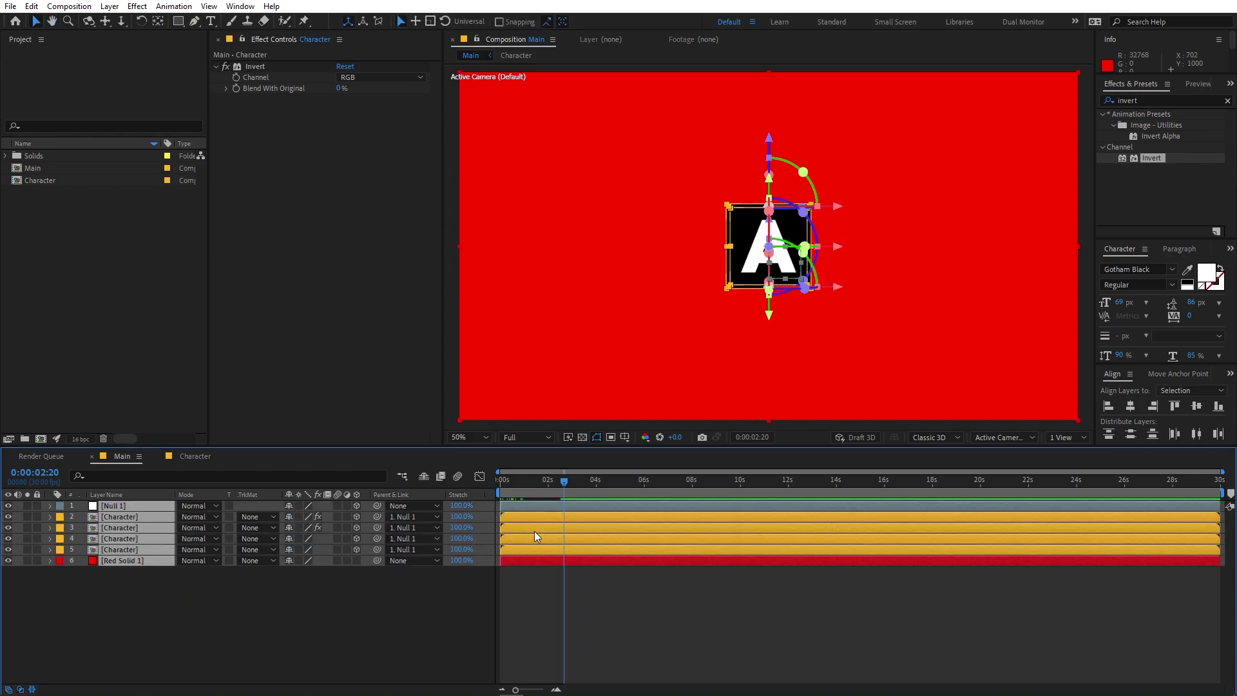
click(506, 593)
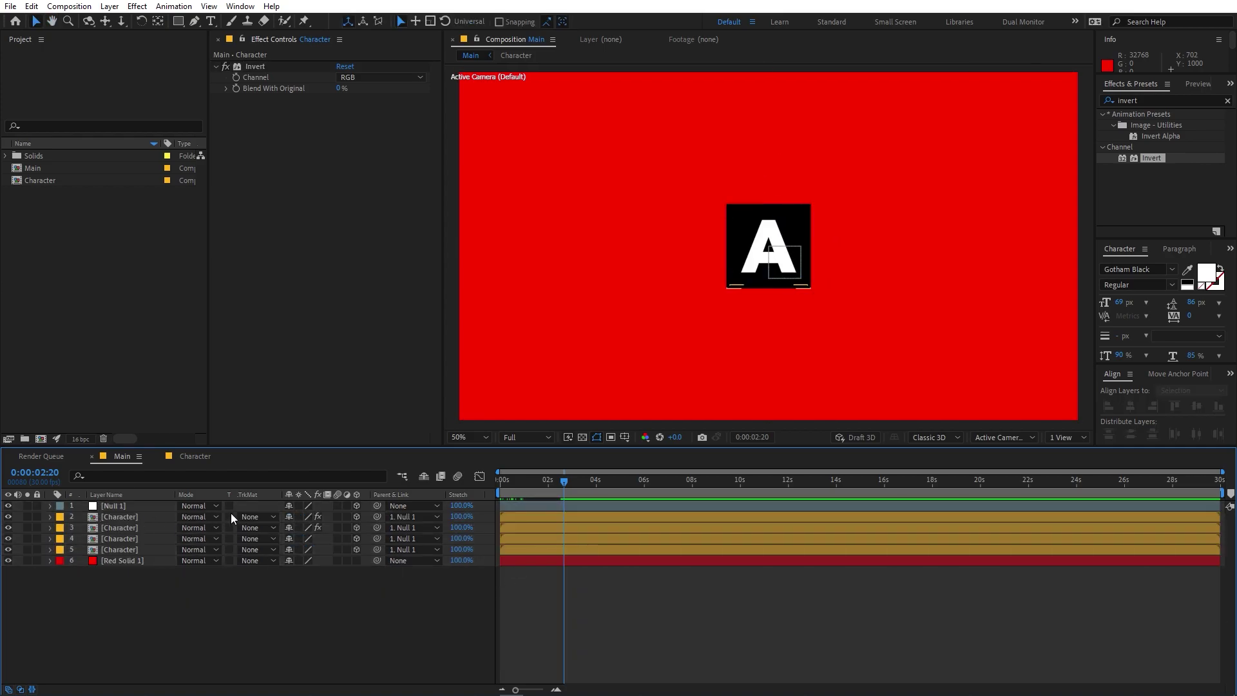
drag(337, 509, 334, 551)
Enable motion blur on the A text layer inside the Character composition and preview the rotation back in Main
click(135, 527)
double_click(135, 527)
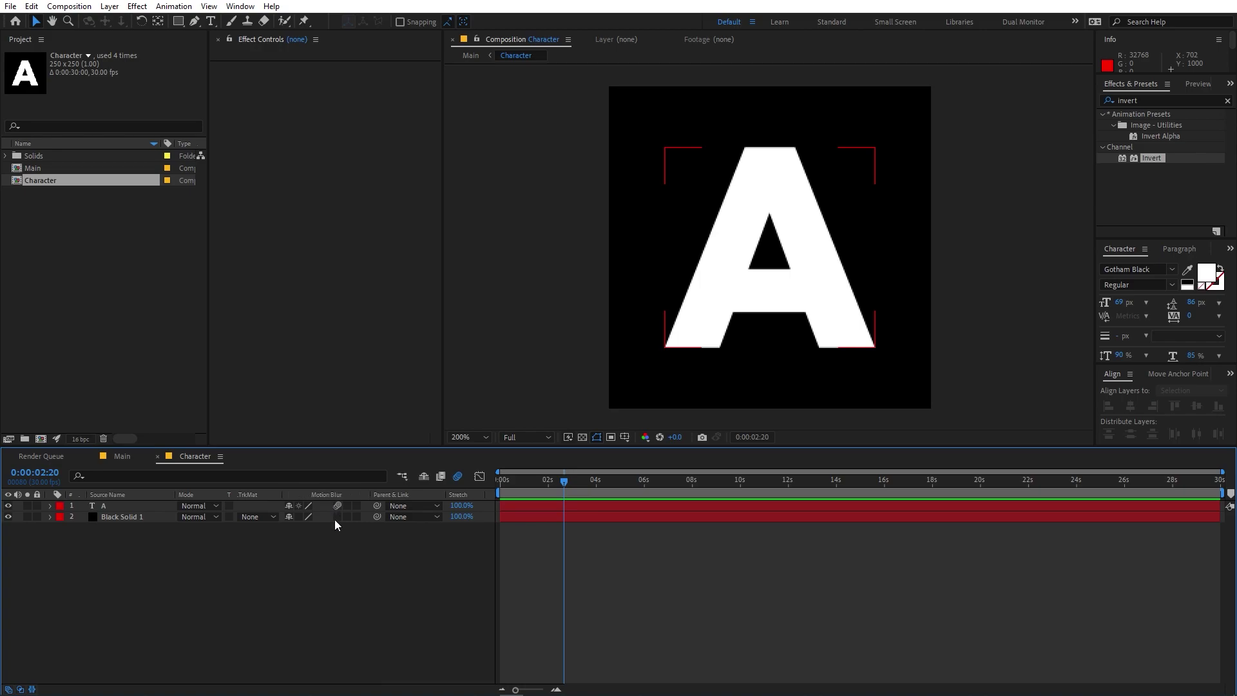
click(125, 462)
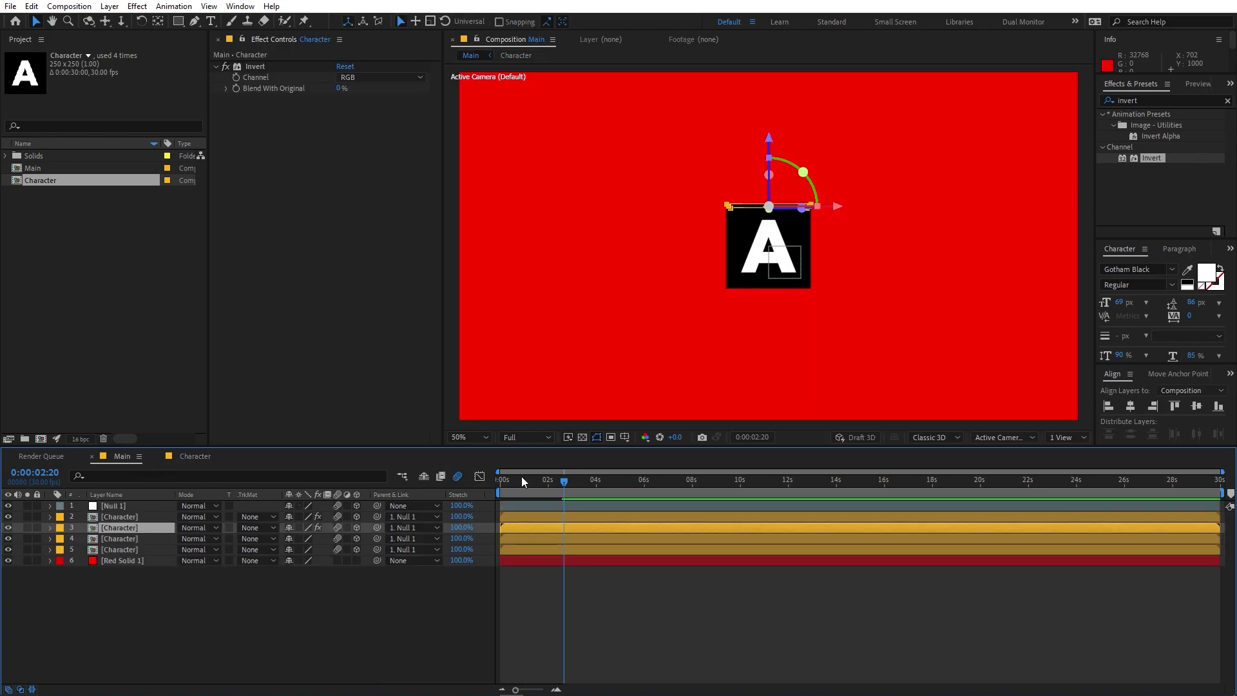
drag(522, 479, 413, 523)
key(space)
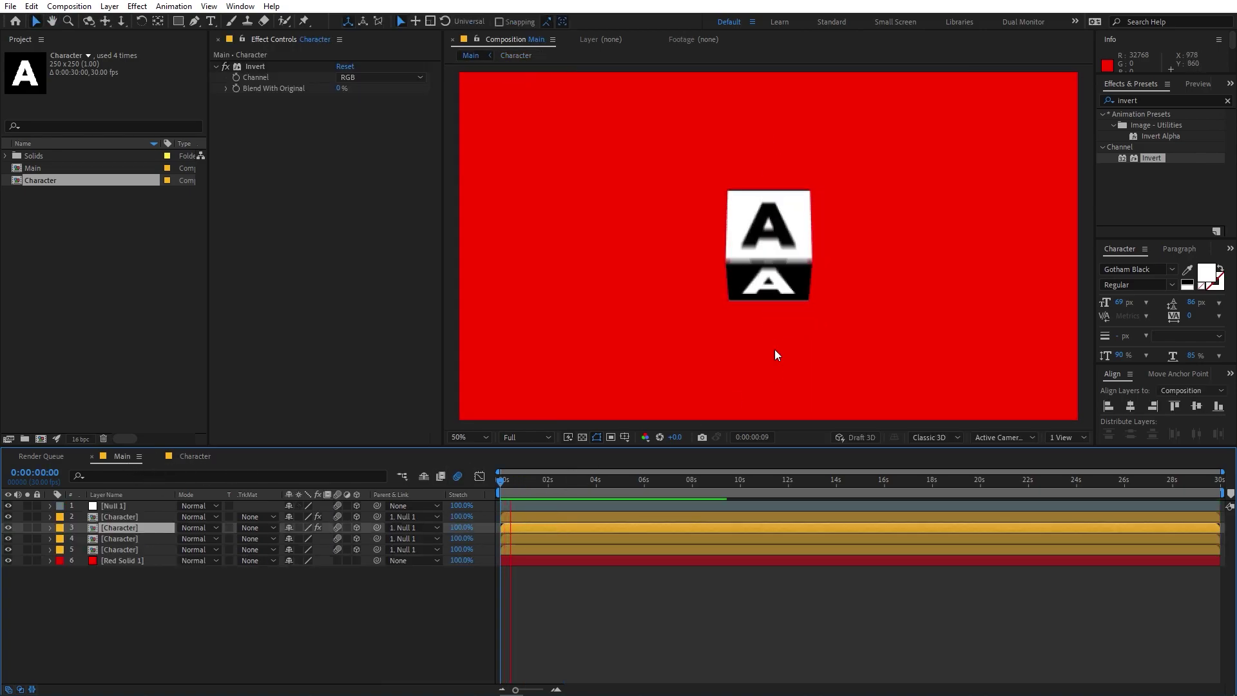
click(214, 628)
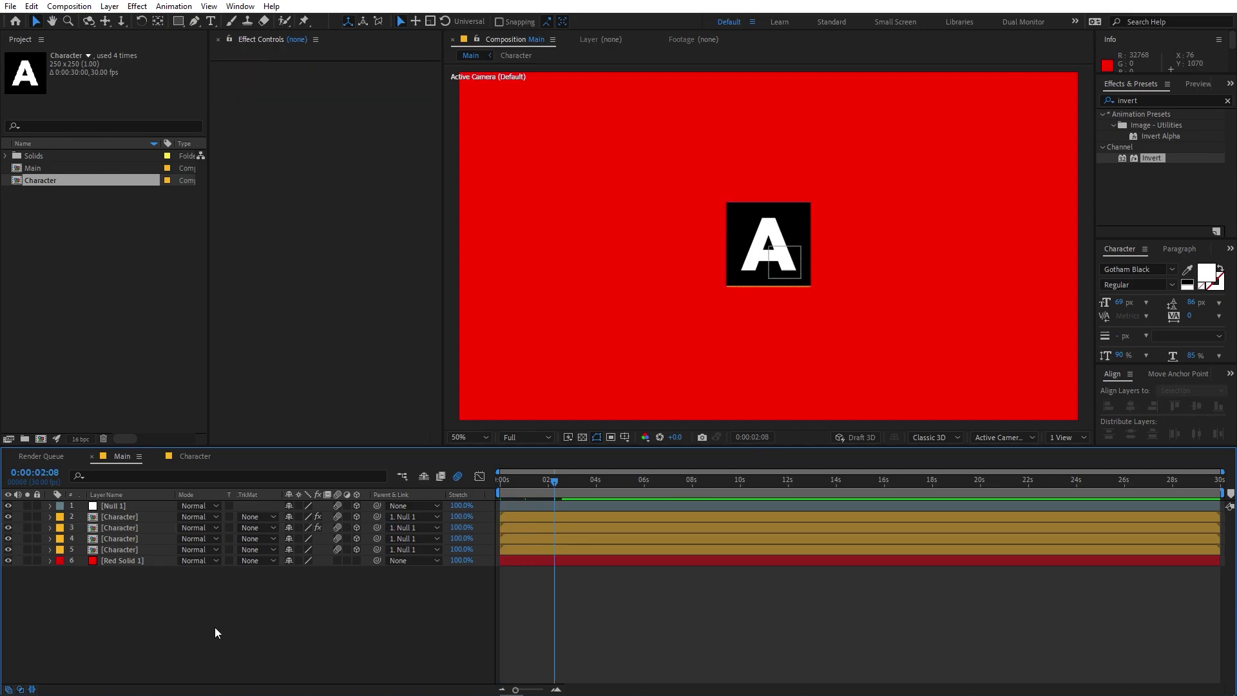
Pre-compose the null and the four Character layers into a new composition named "Letter TB"
click(118, 551)
shift+click(118, 505)
right_click(122, 505)
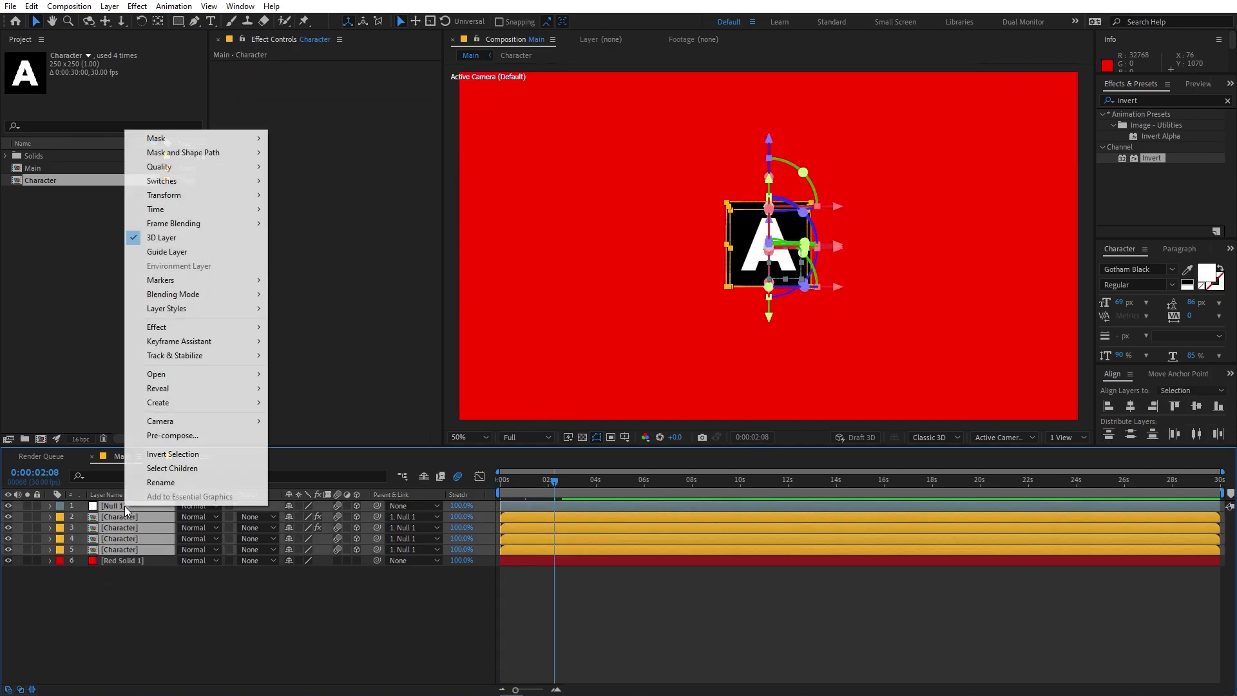
click(182, 436)
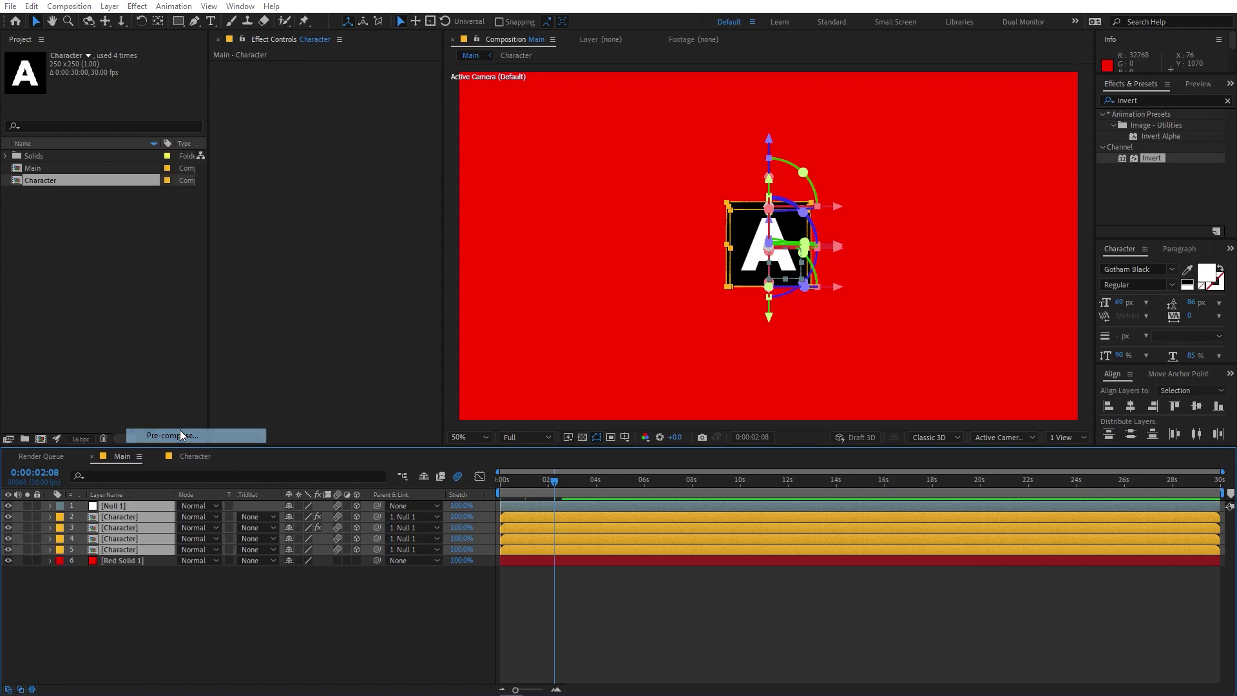
text(Letter TB)
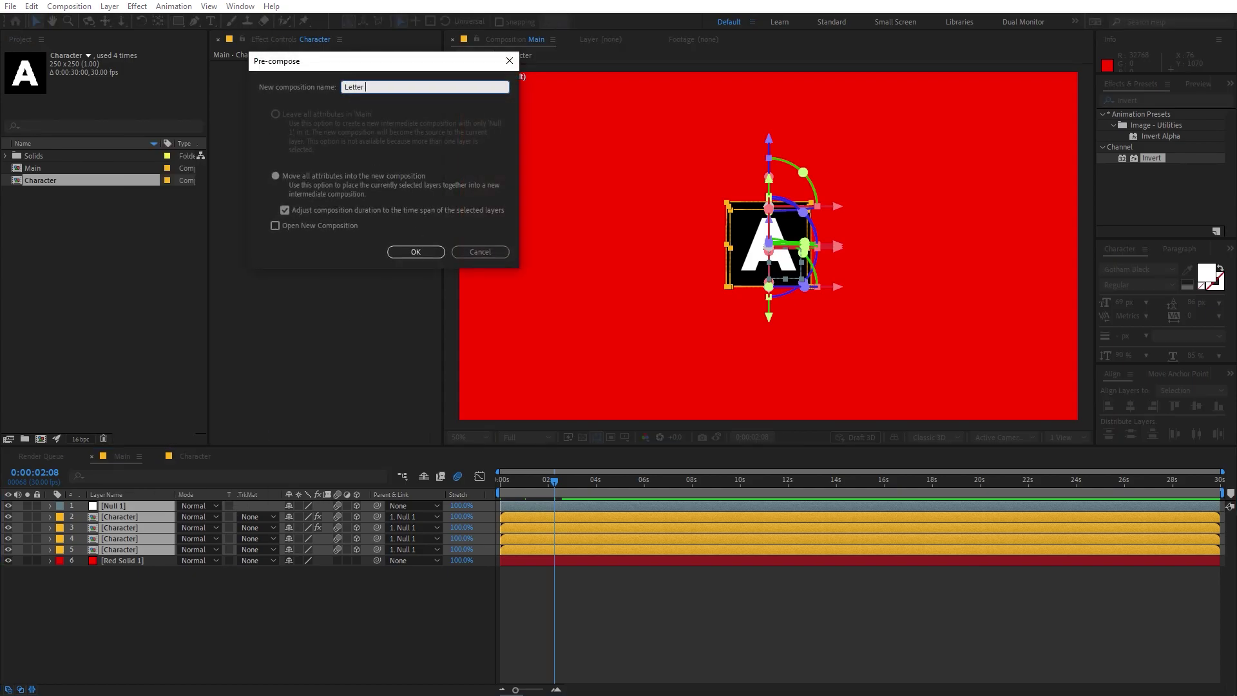
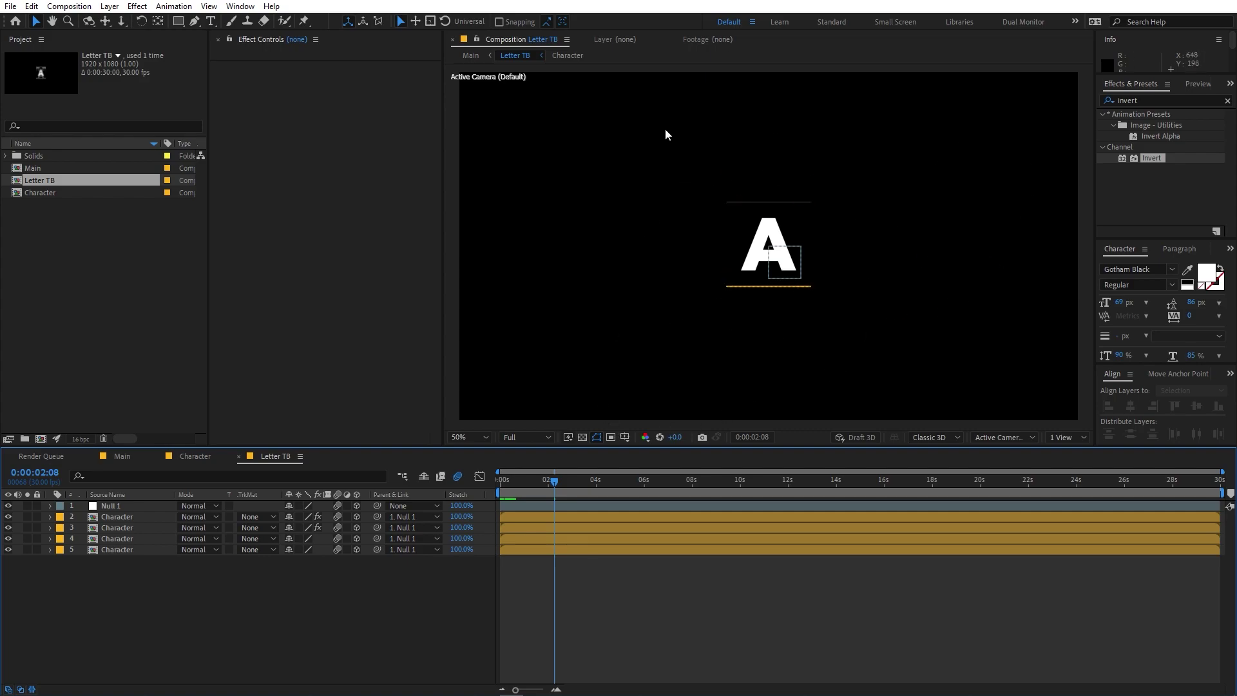
Turn on the transparency grid in Letter TB and reduce the composition to 279 x 457 px around the cube
click(583, 436)
click(69, 7)
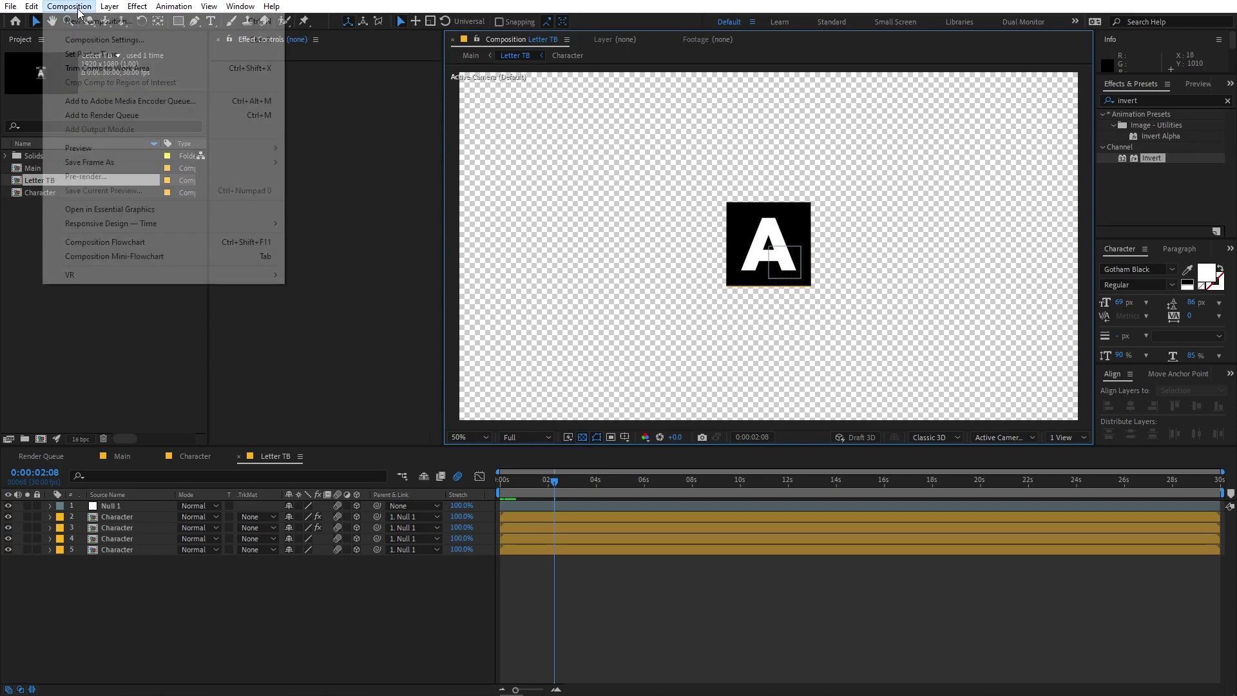
click(88, 40)
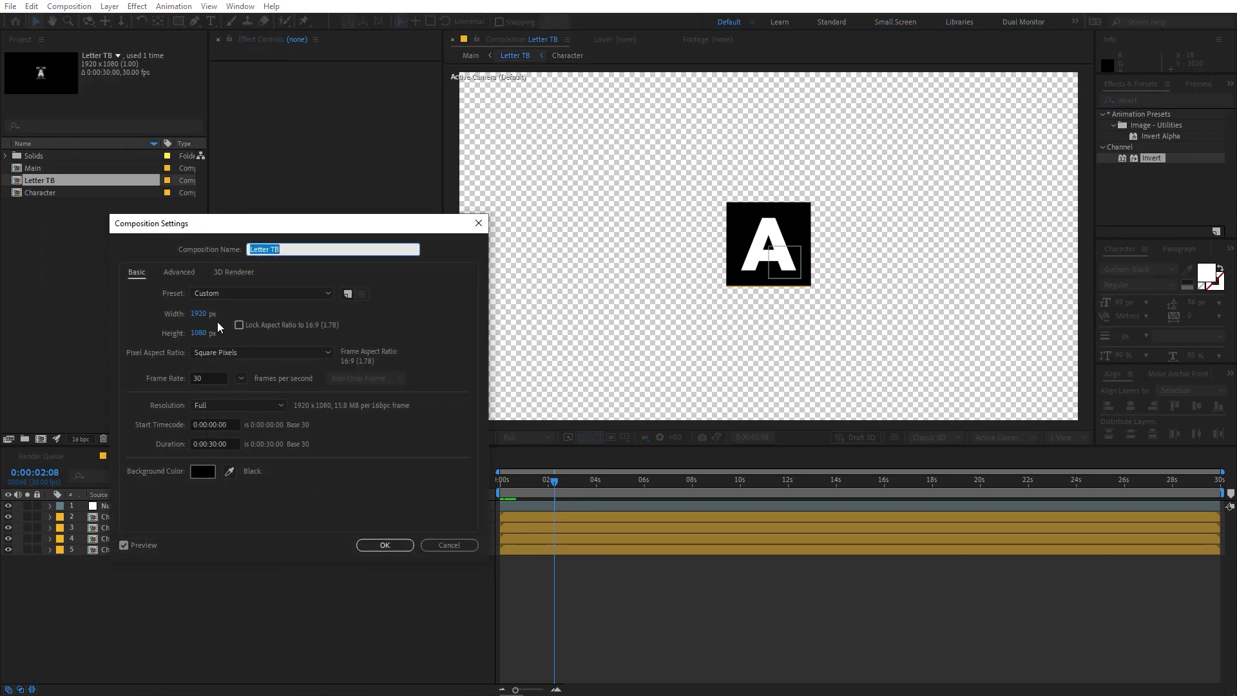
drag(198, 314, 115, 323)
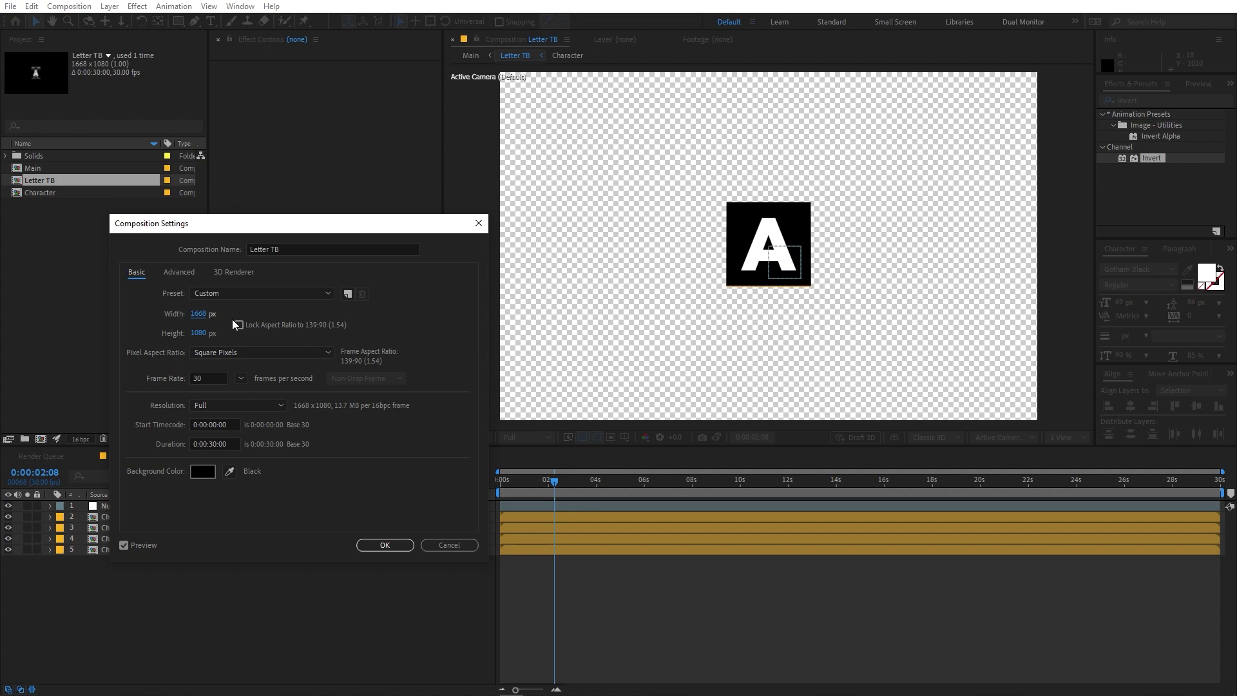
drag(207, 316, 42, 332)
click(384, 544)
drag(546, 489, 572, 483)
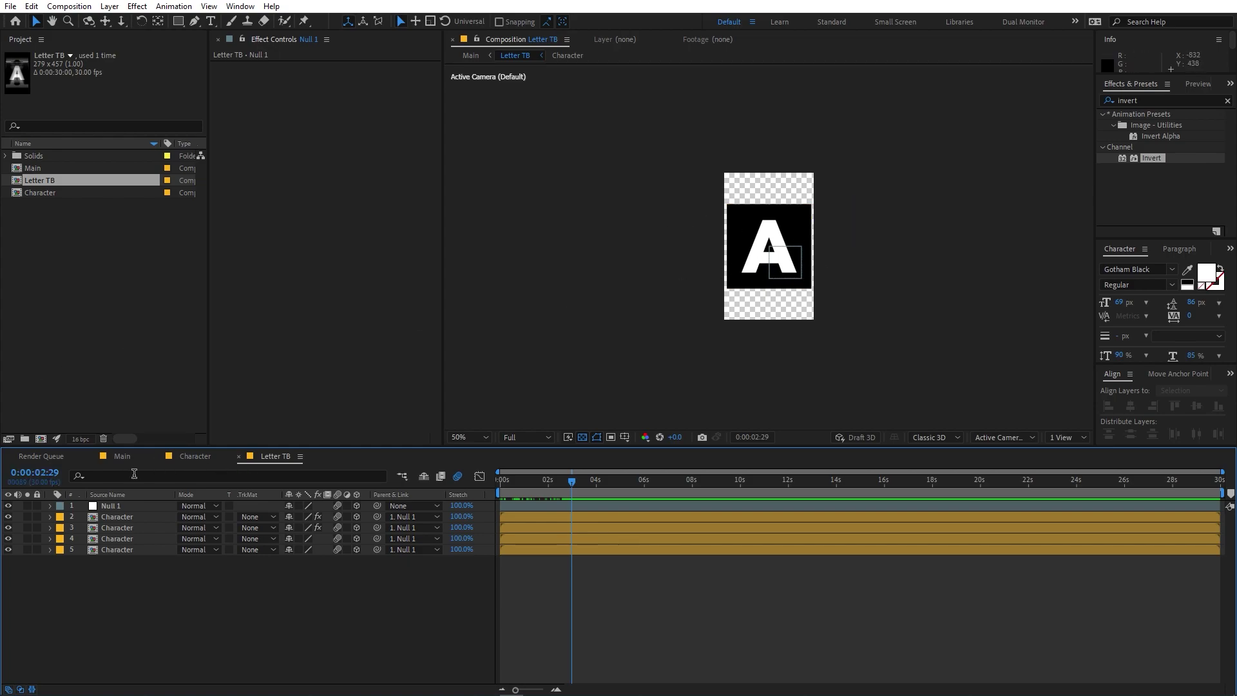
Return to the Main composition, check the cube partway through its rotation, and duplicate the Letter TB layer
click(121, 456)
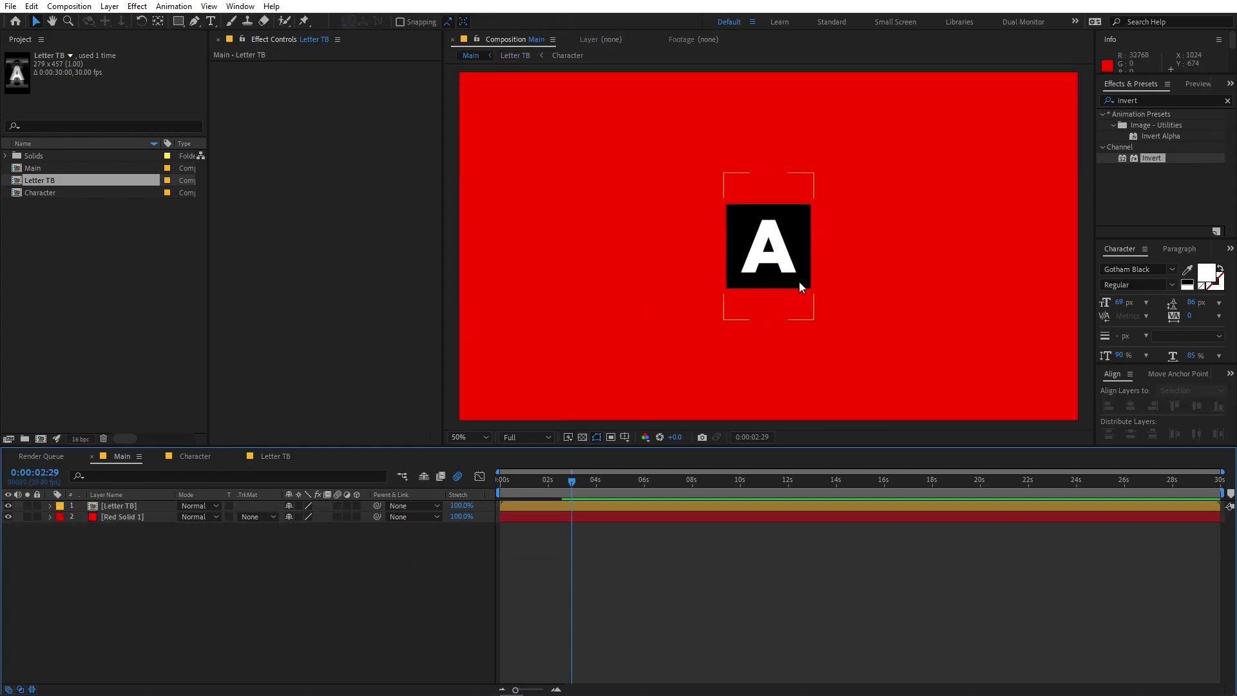
drag(504, 483, 531, 481)
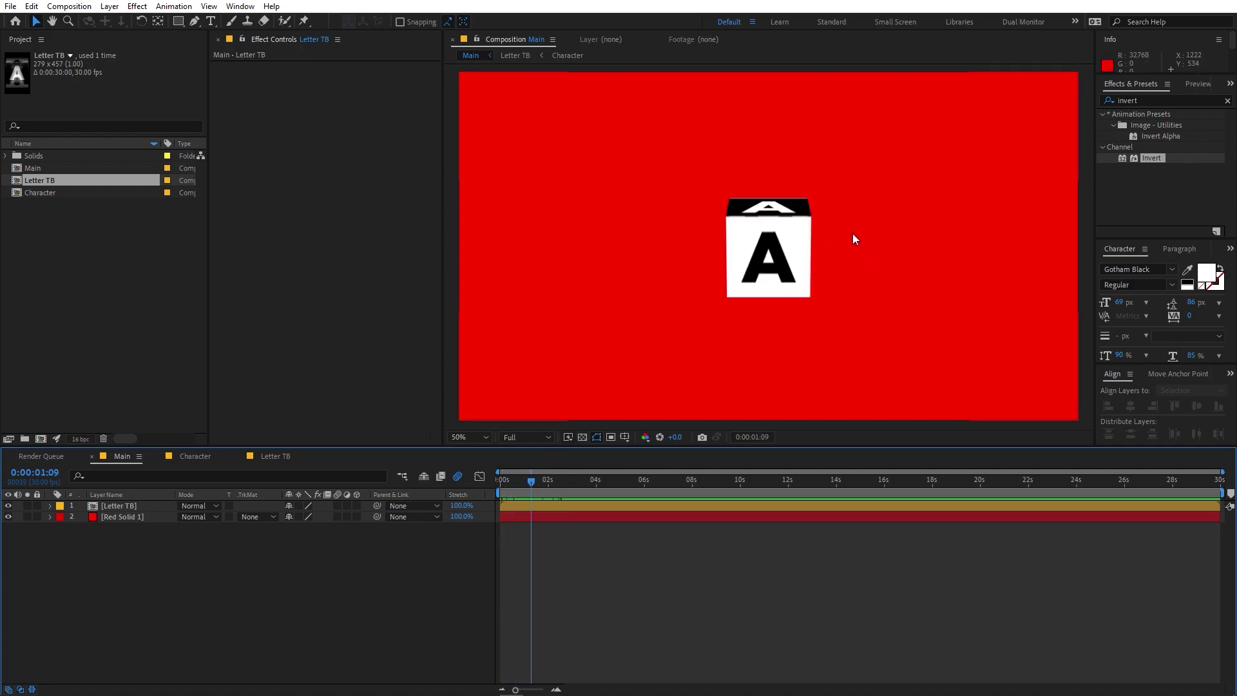
click(121, 507)
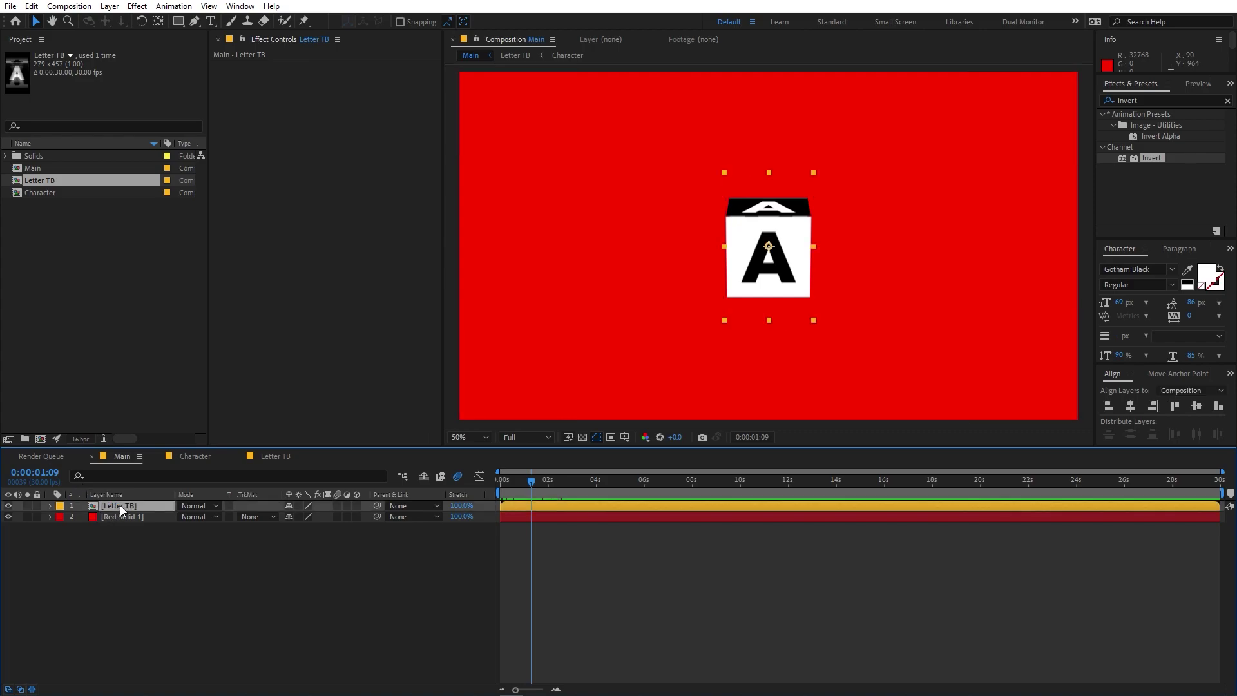
key(ctrl+d)
Duplicate the Letter TB composition in the project and rename the copy "Letter BT"
click(97, 313)
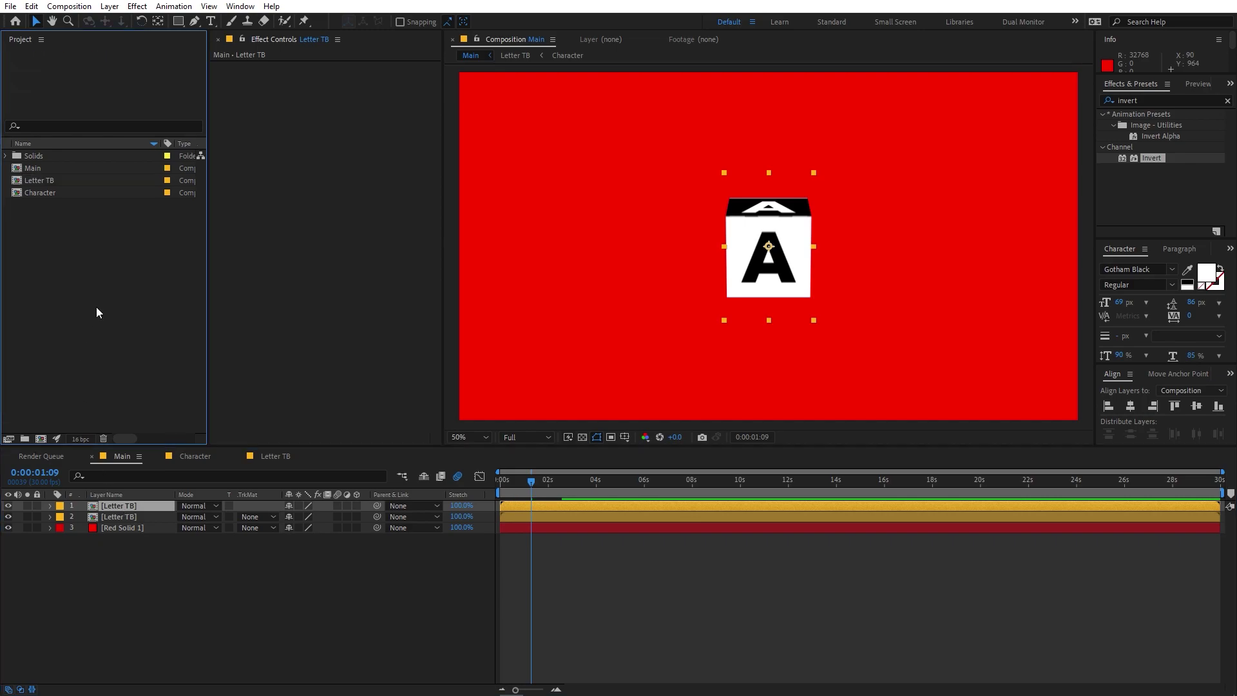
click(49, 181)
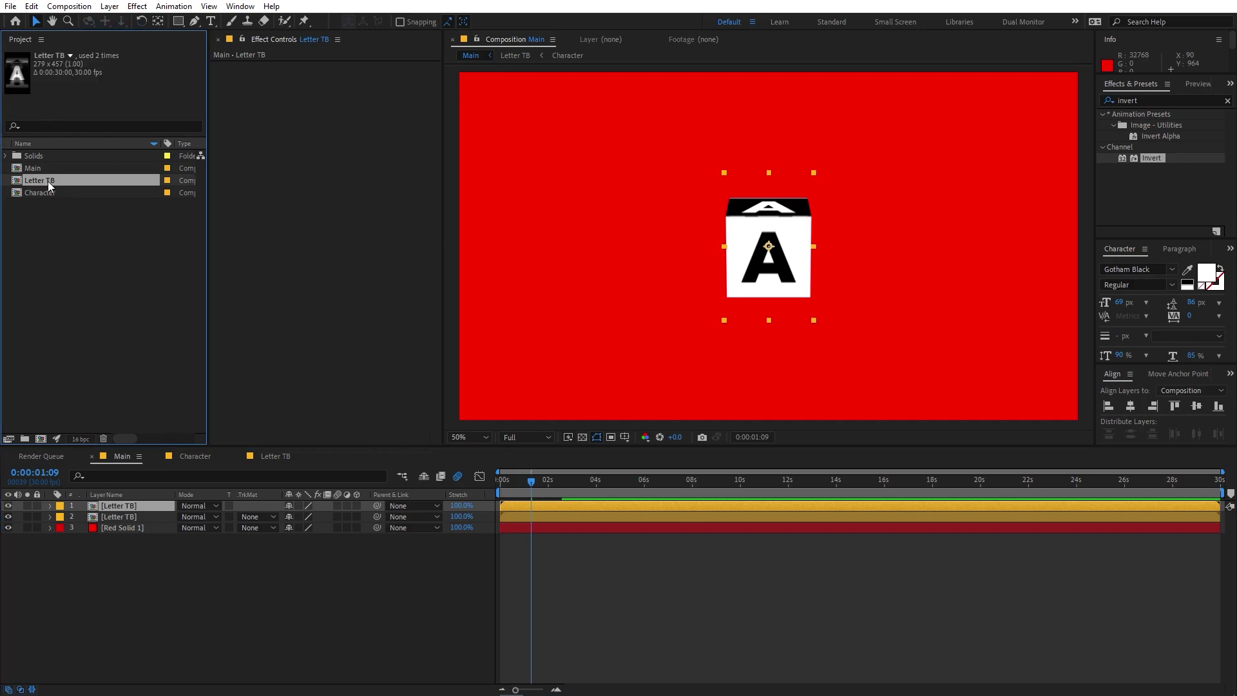
key(ctrl+d)
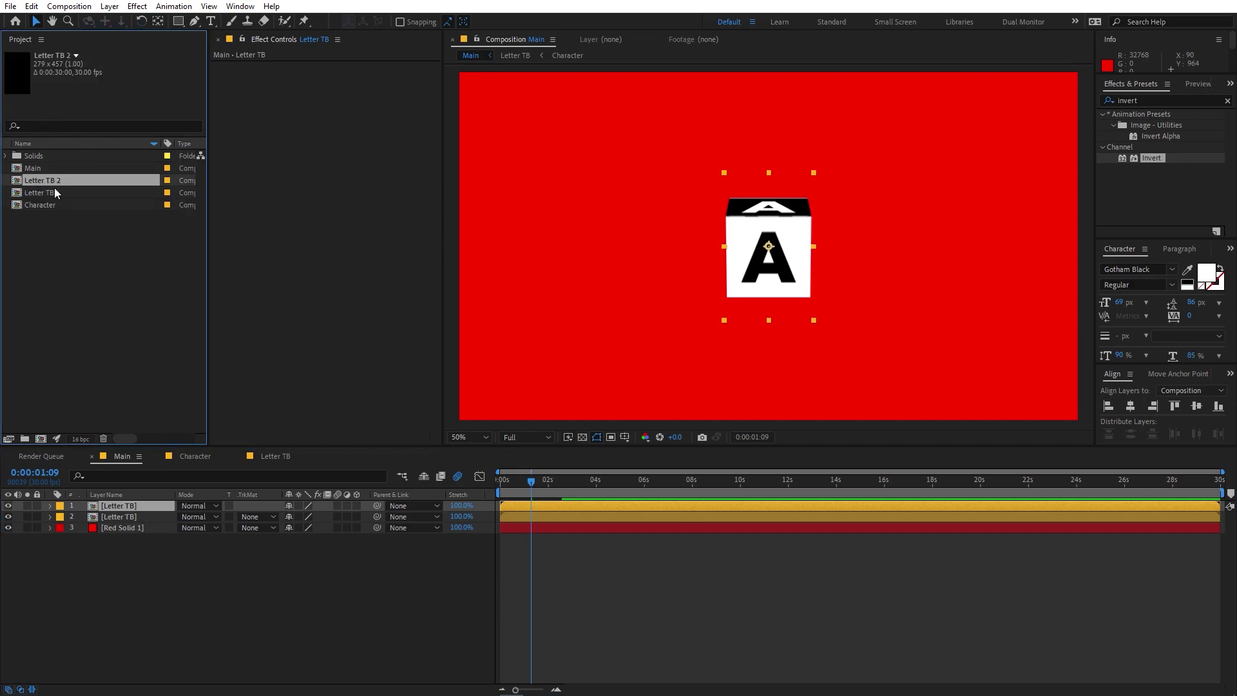
key(Return)
key(End)
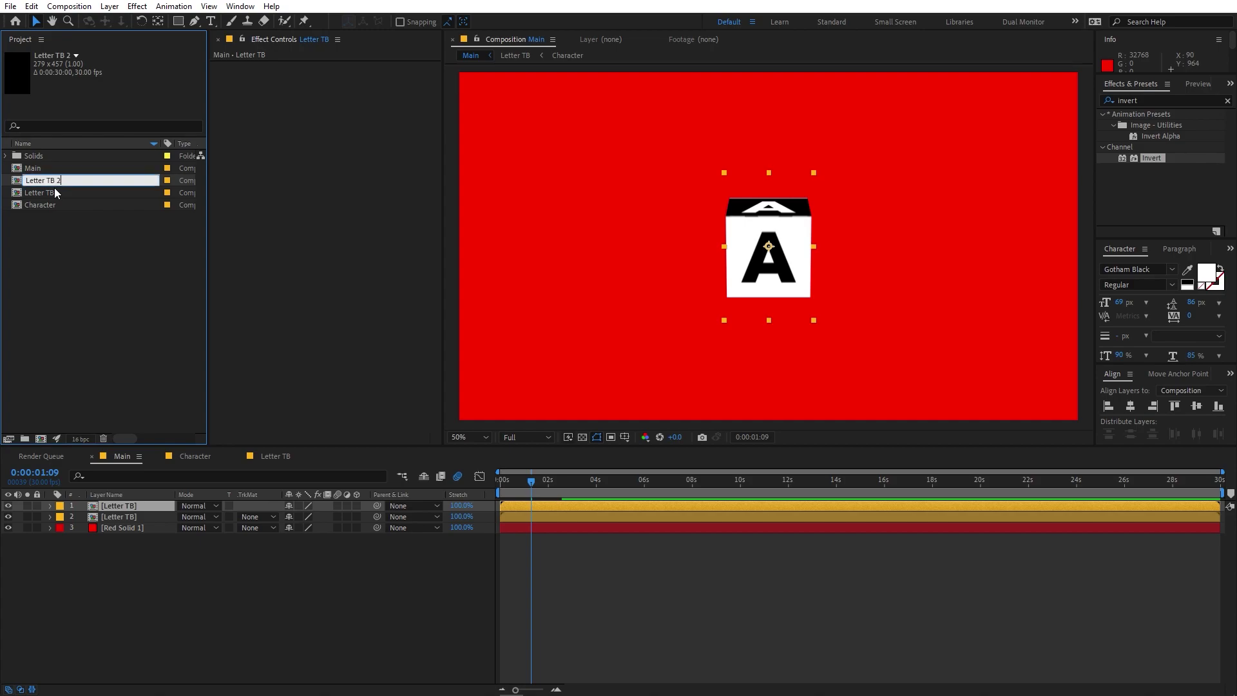
text(BT)
click(86, 283)
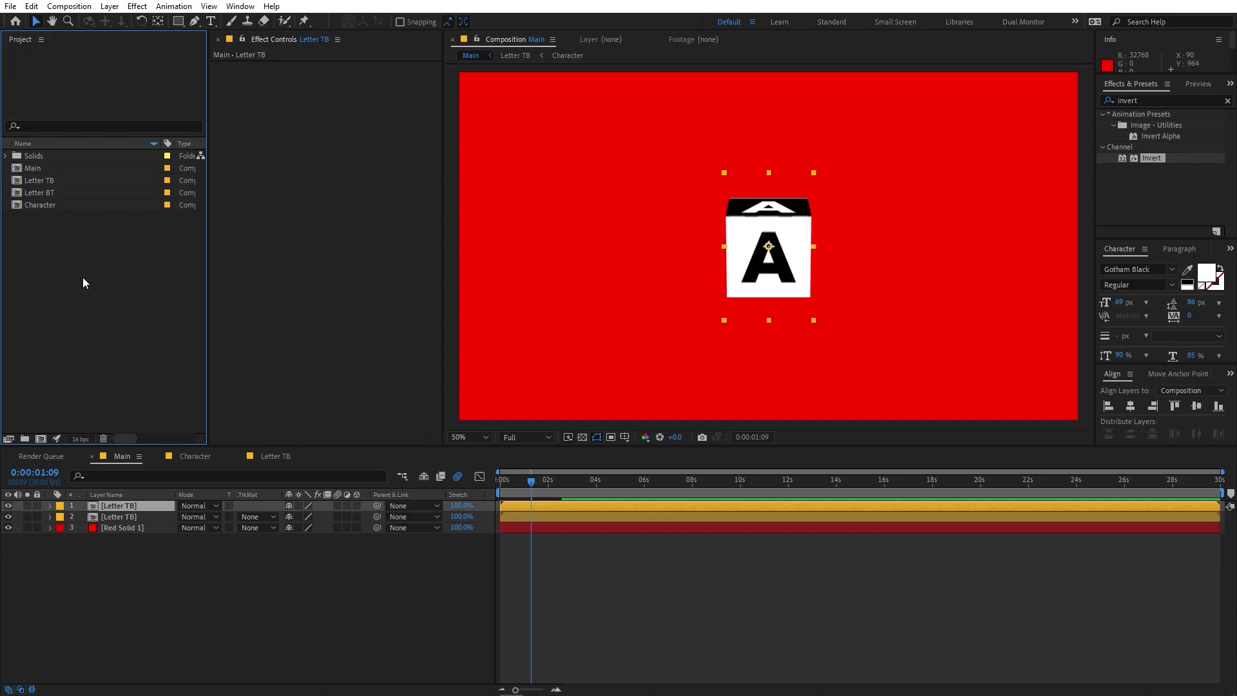
Replace the upper Letter TB layer in Main with the Letter BT composition and open Letter BT
click(44, 194)
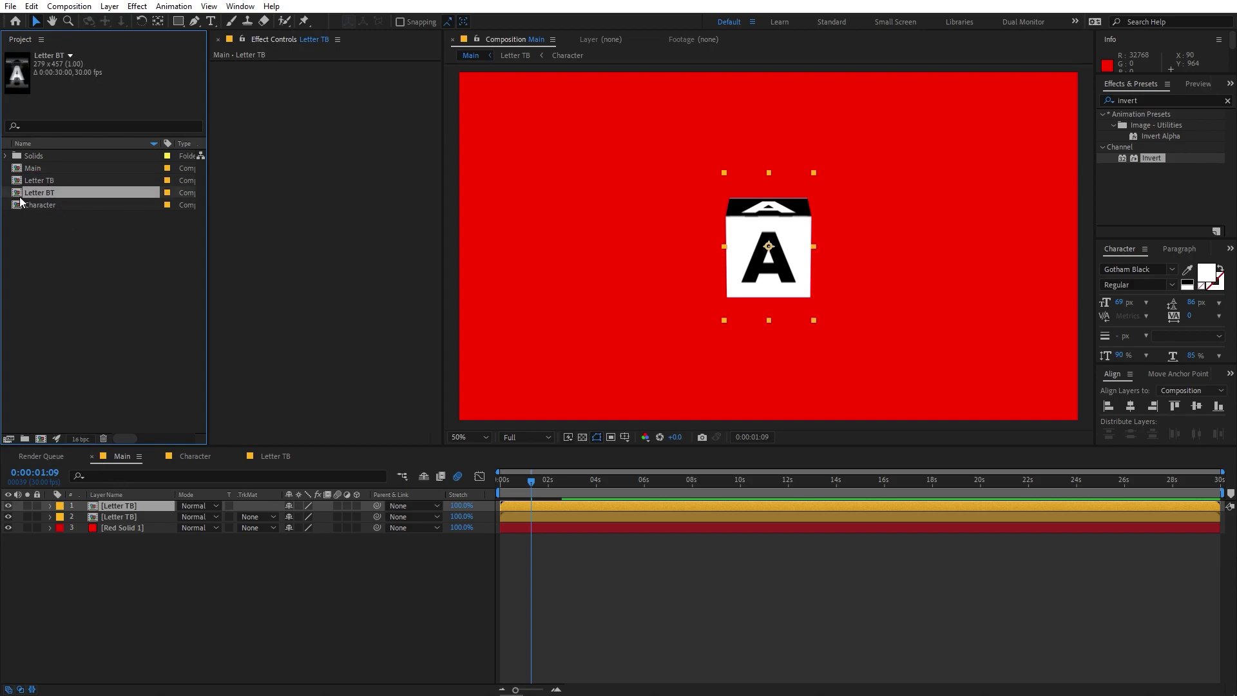
drag(21, 195, 105, 509)
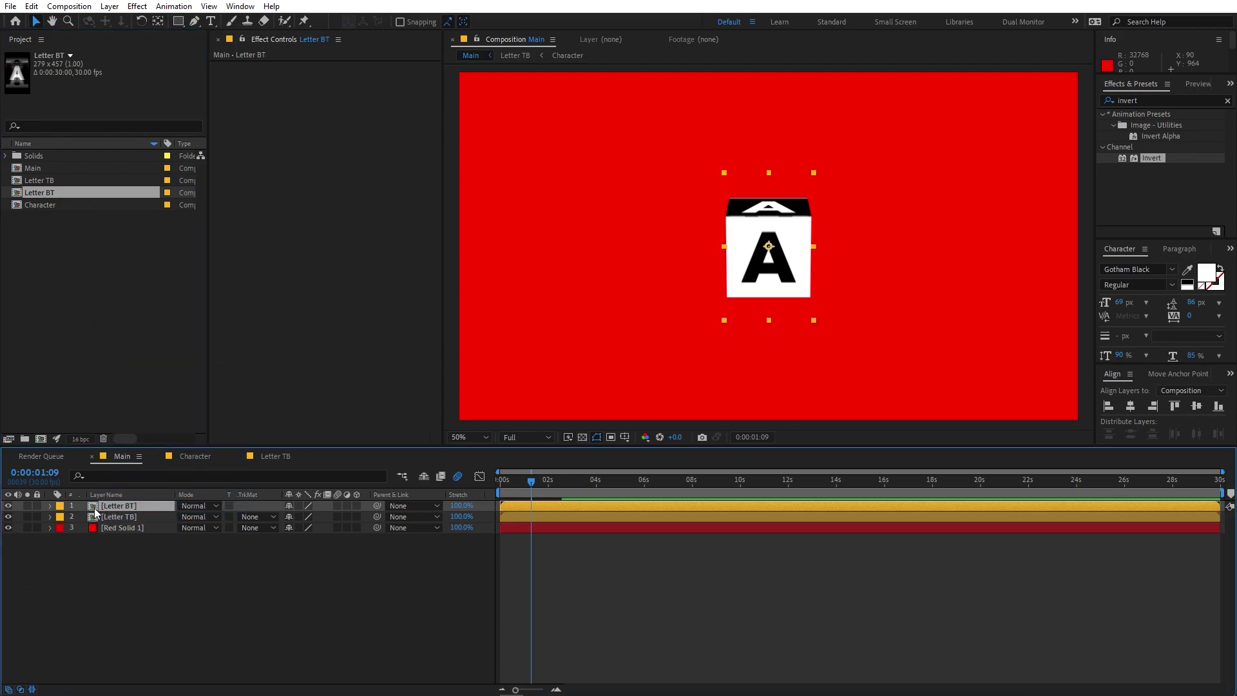
double_click(94, 510)
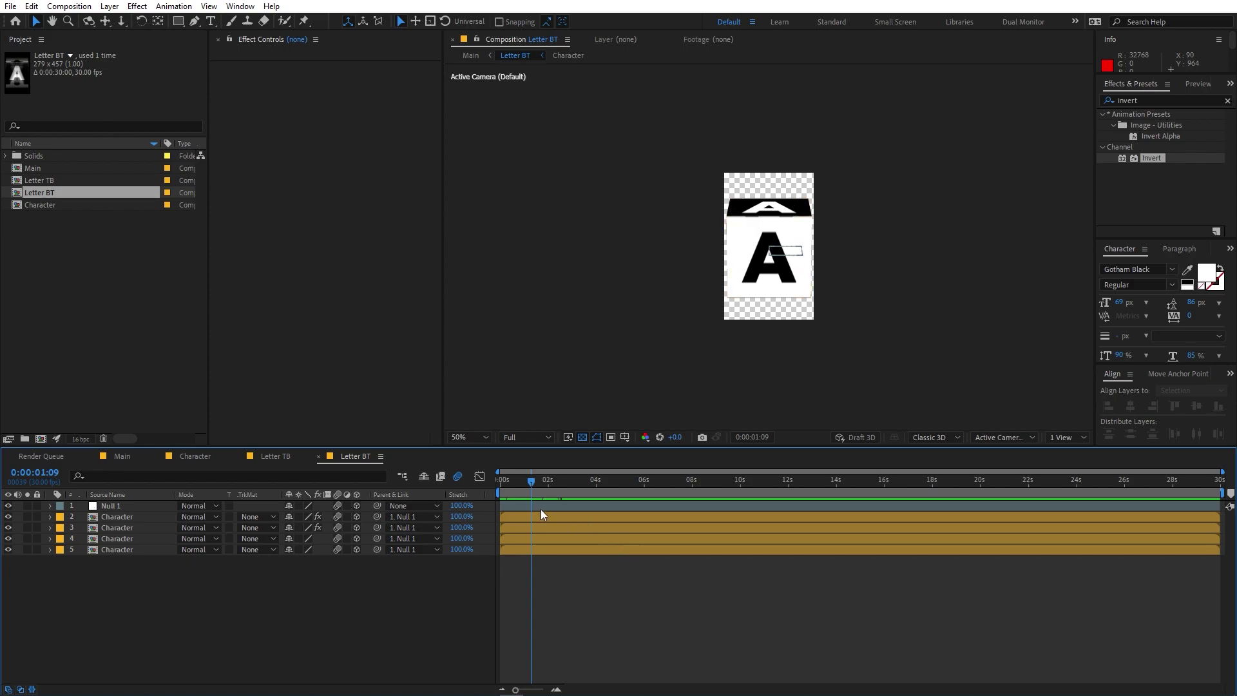
Reverse the cube's spin in Letter BT by setting Null 1's X Rotation keyframe at 0:00:02:16 to -2 revolutions, and preview it
click(536, 505)
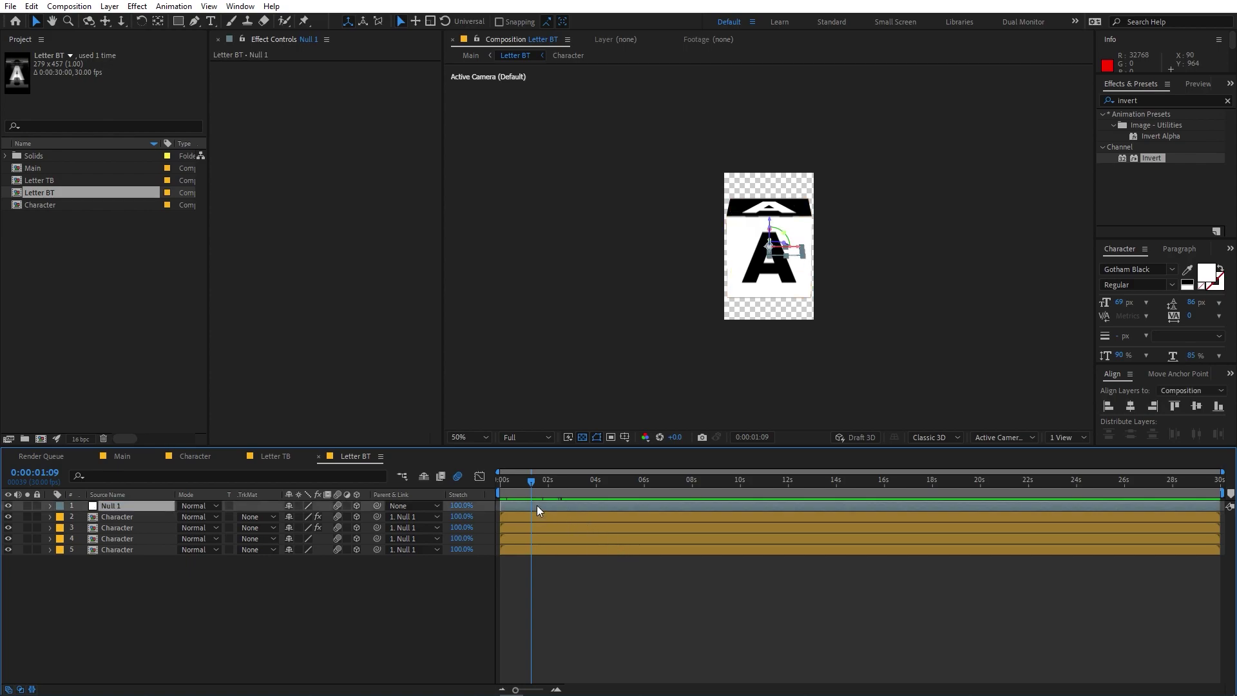
key(u)
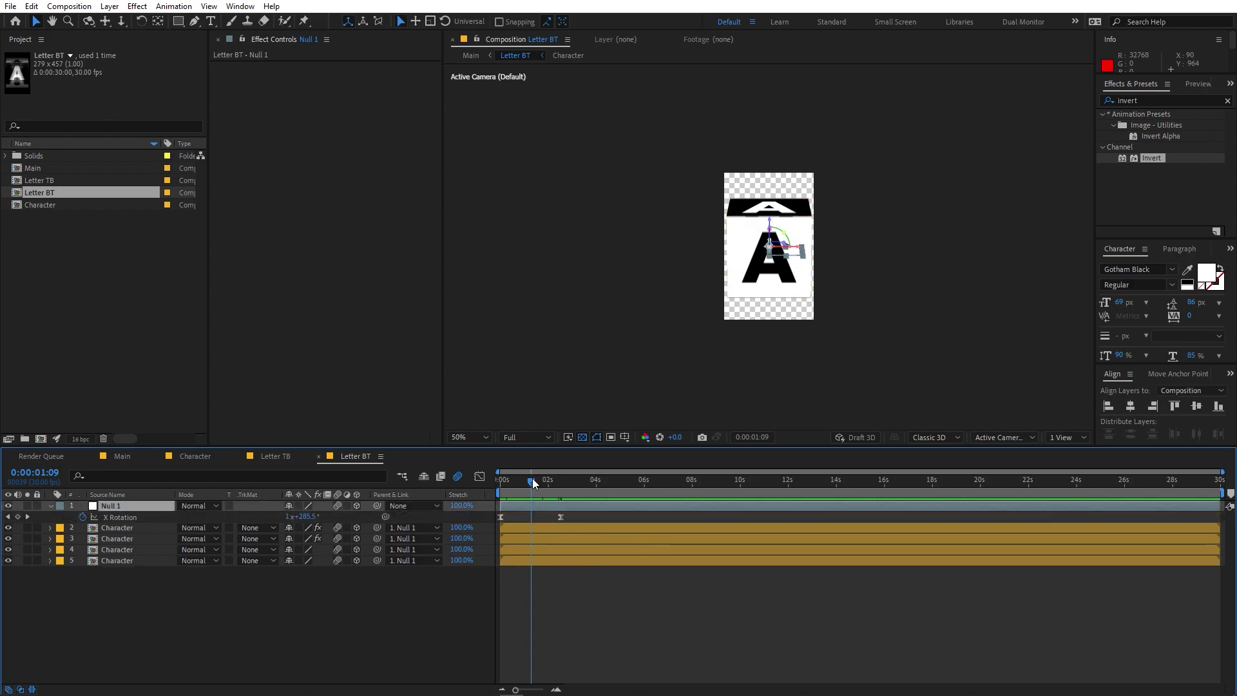
drag(532, 478, 566, 488)
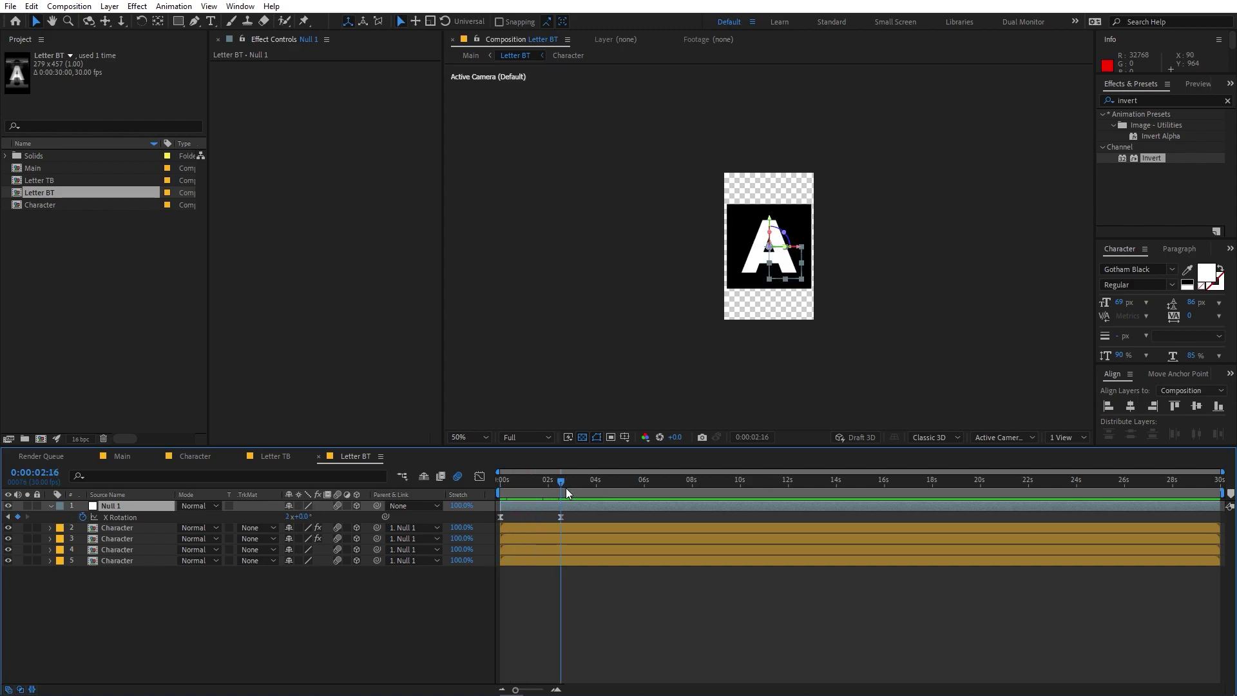
click(284, 518)
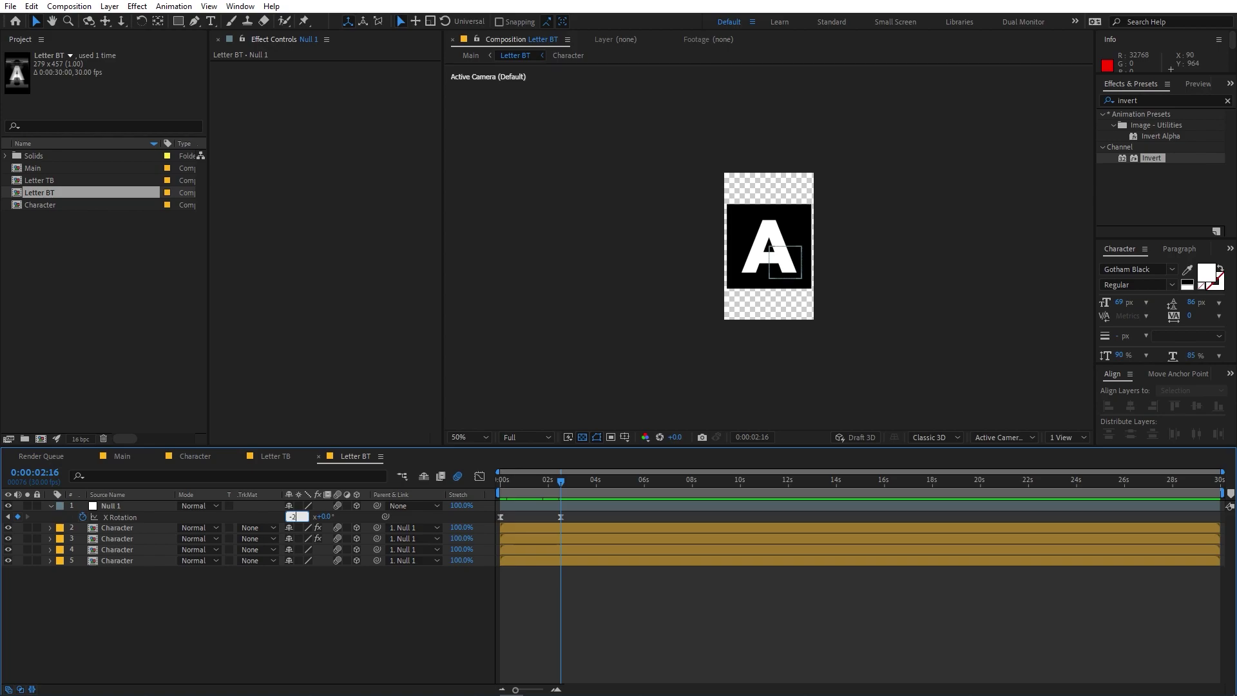
key(Return)
key(space)
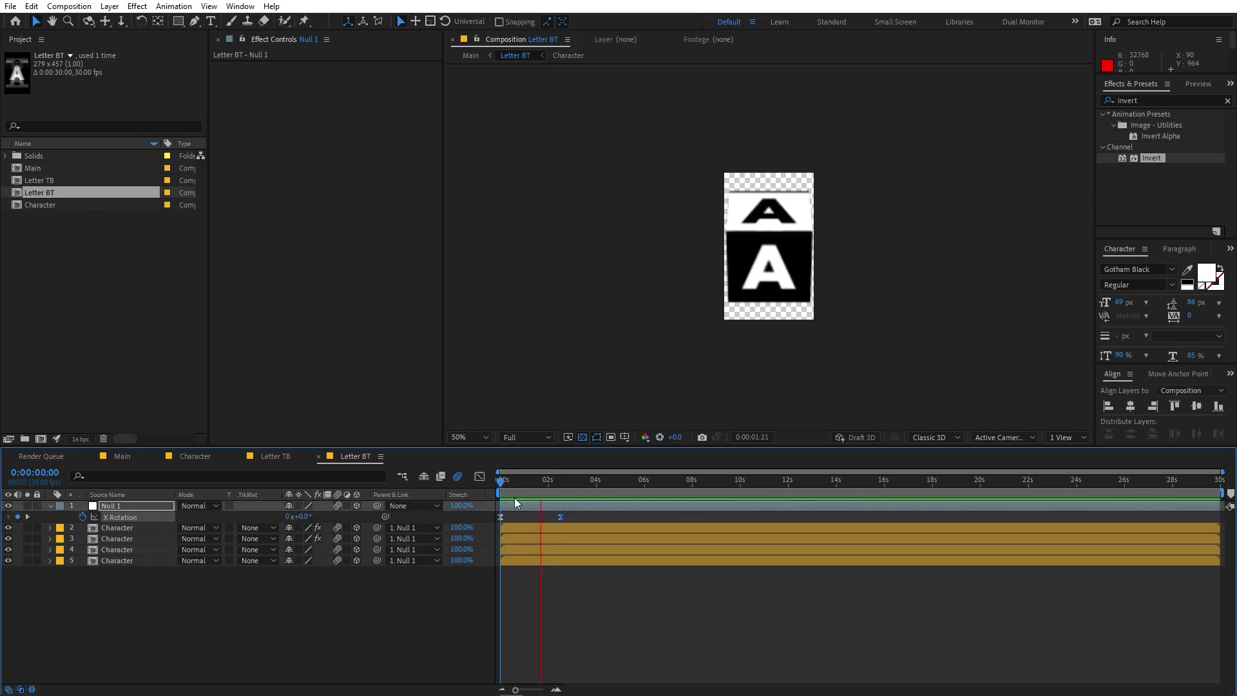
key(space)
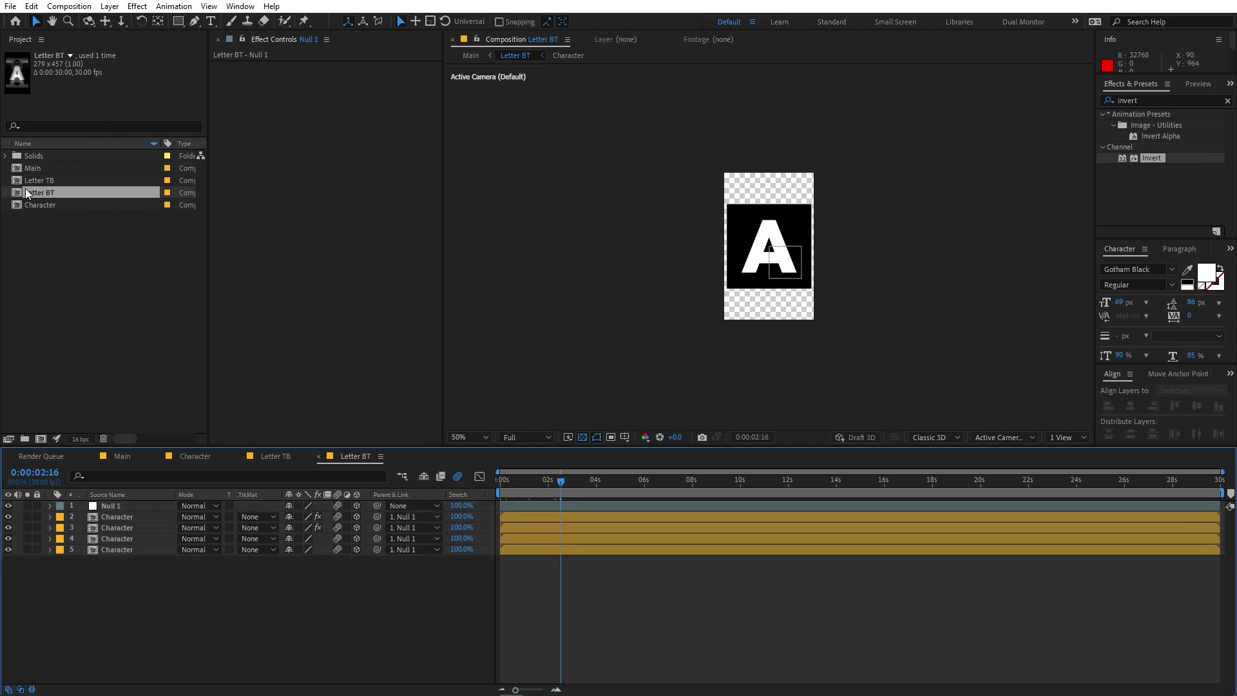
Duplicate the Character composition and replace all four Character layers in Letter BT with the copy, Character 2
click(53, 206)
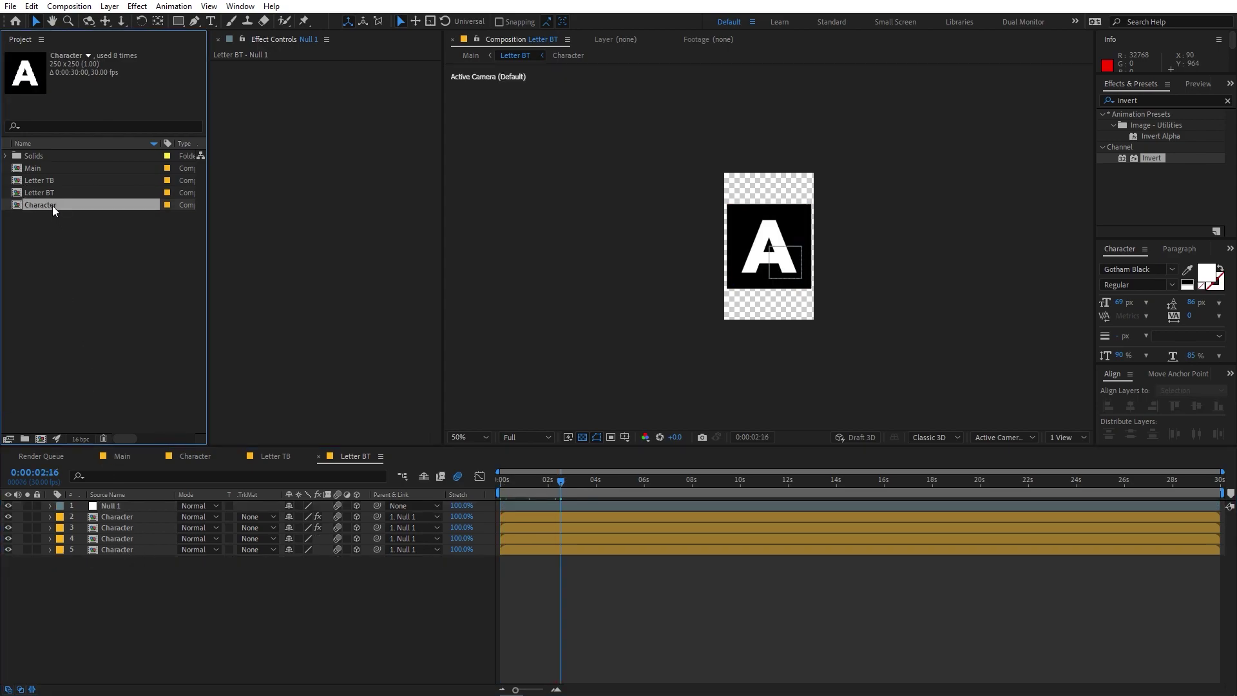
key(ctrl+d)
drag(135, 591, 111, 513)
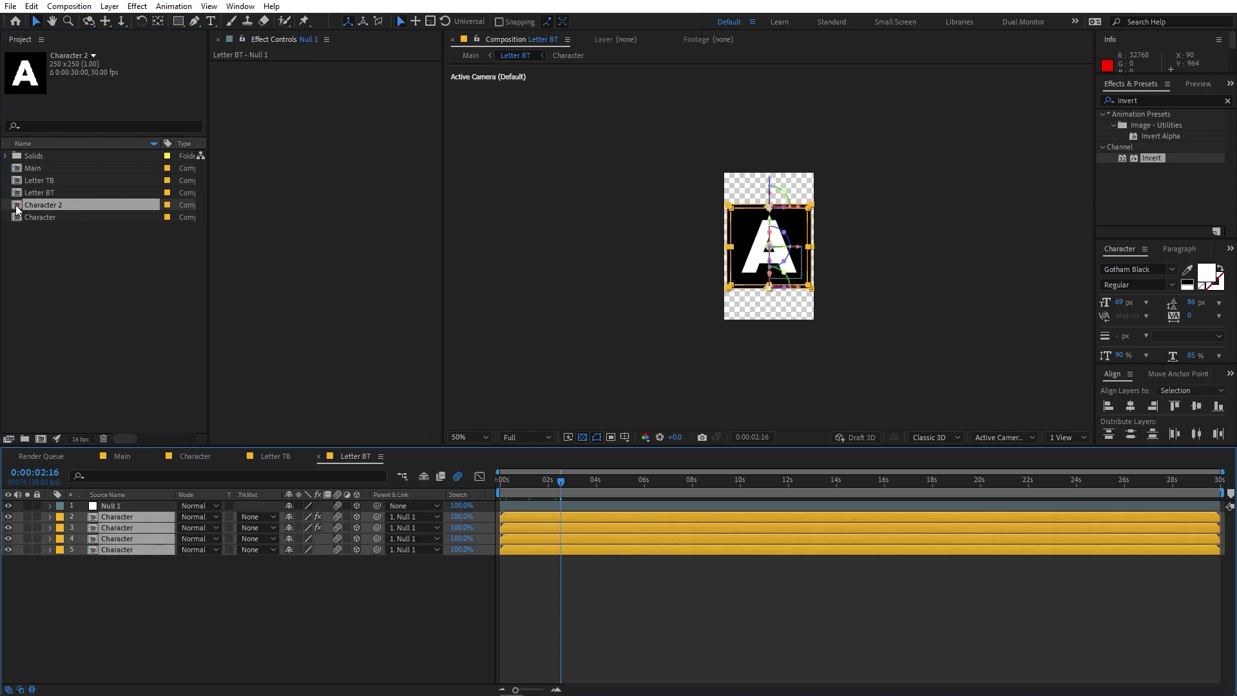
drag(17, 209, 106, 524)
click(122, 582)
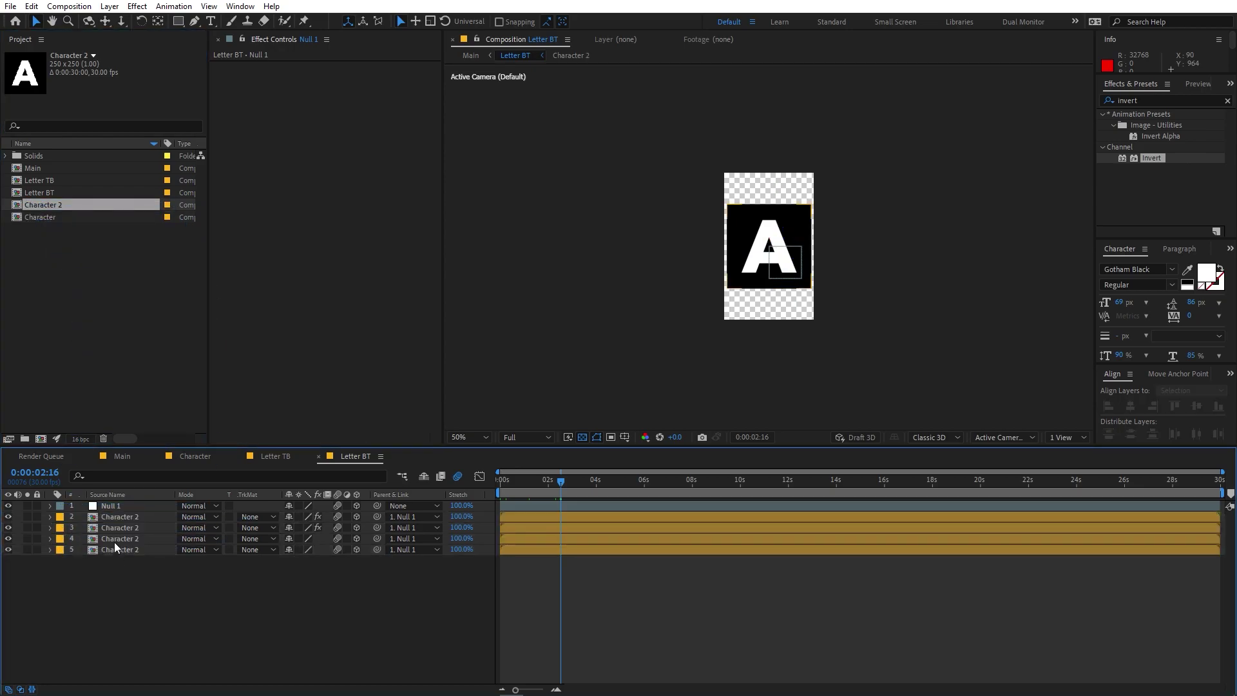
Change the letter in the Character 2 composition to "B" and return to the Main composition
double_click(95, 517)
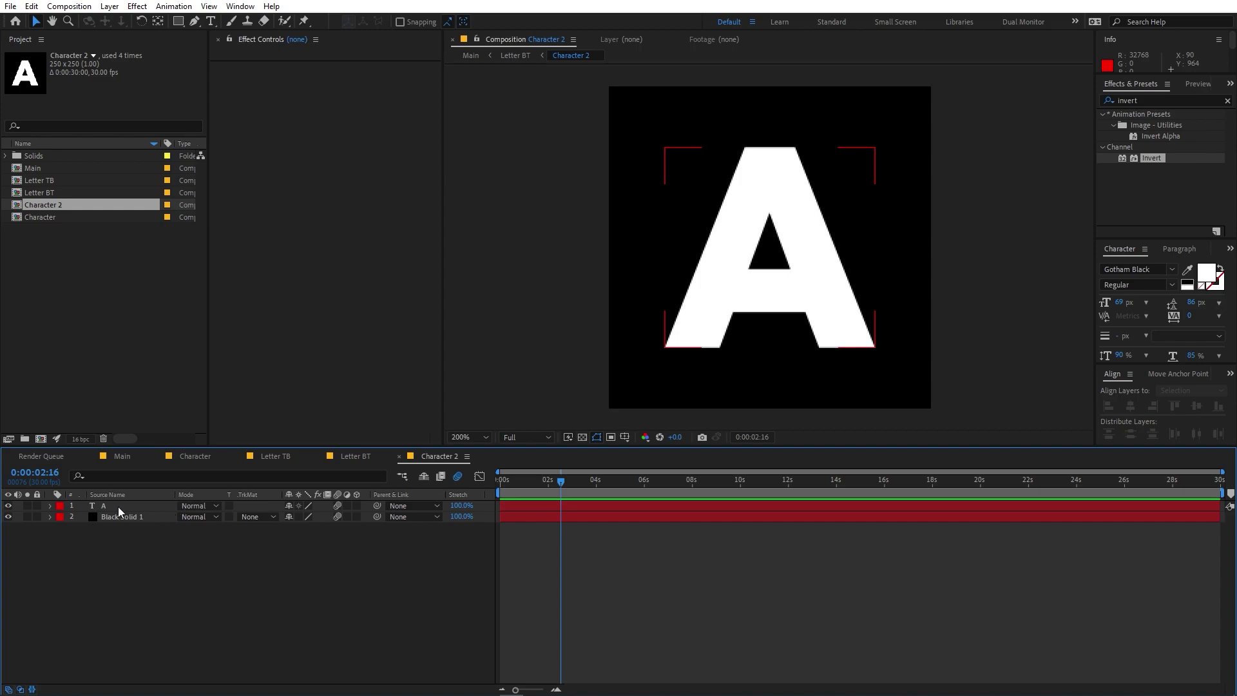
double_click(118, 507)
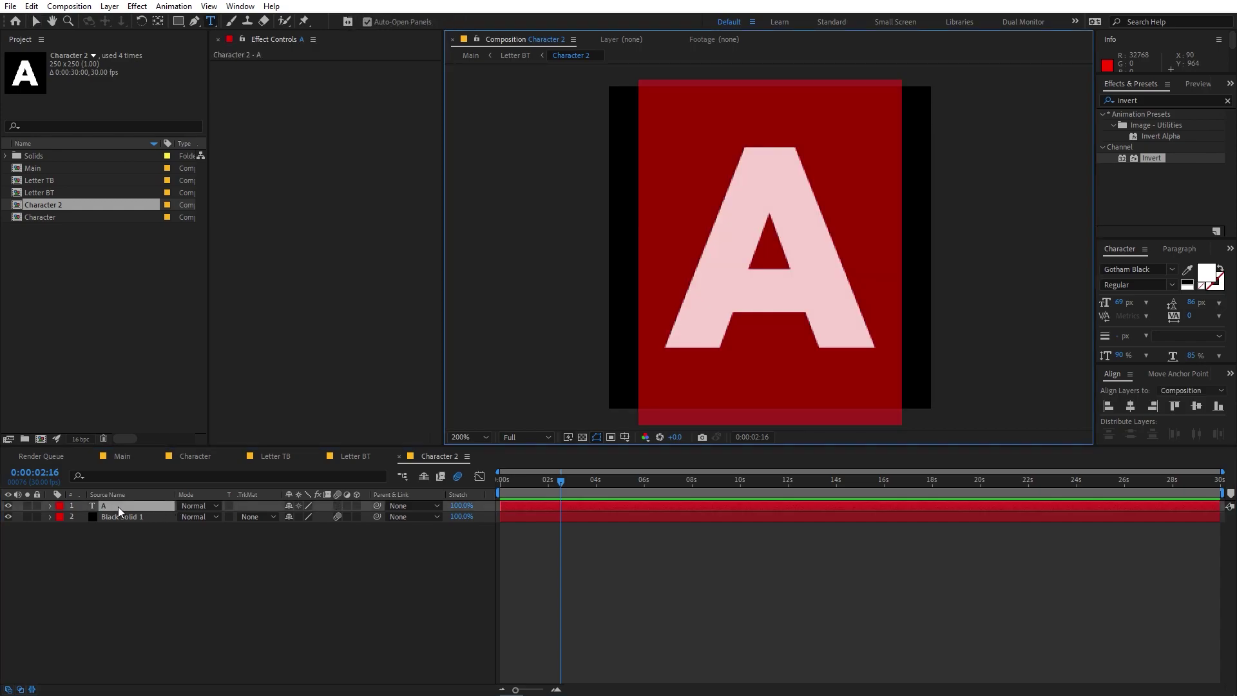
text(B)
click(123, 456)
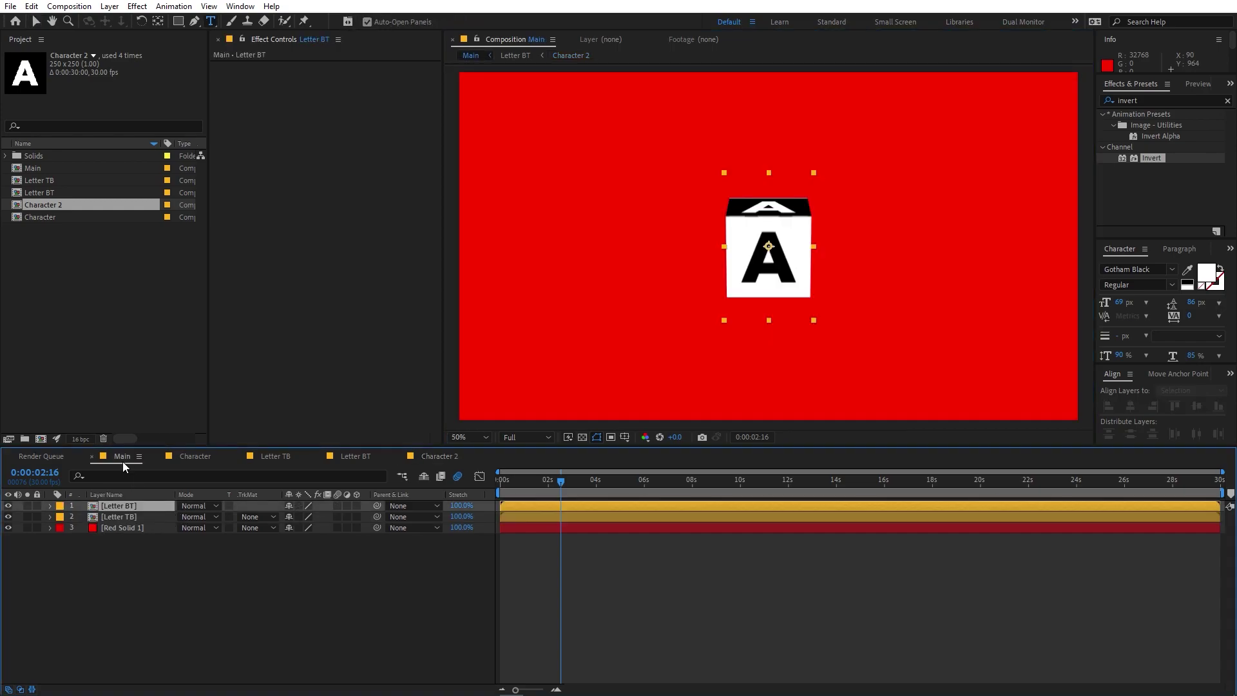
Move the Letter BT cube horizontally beside the A cube with a small gap, and check both partway through the rotation
key(v)
click(757, 257)
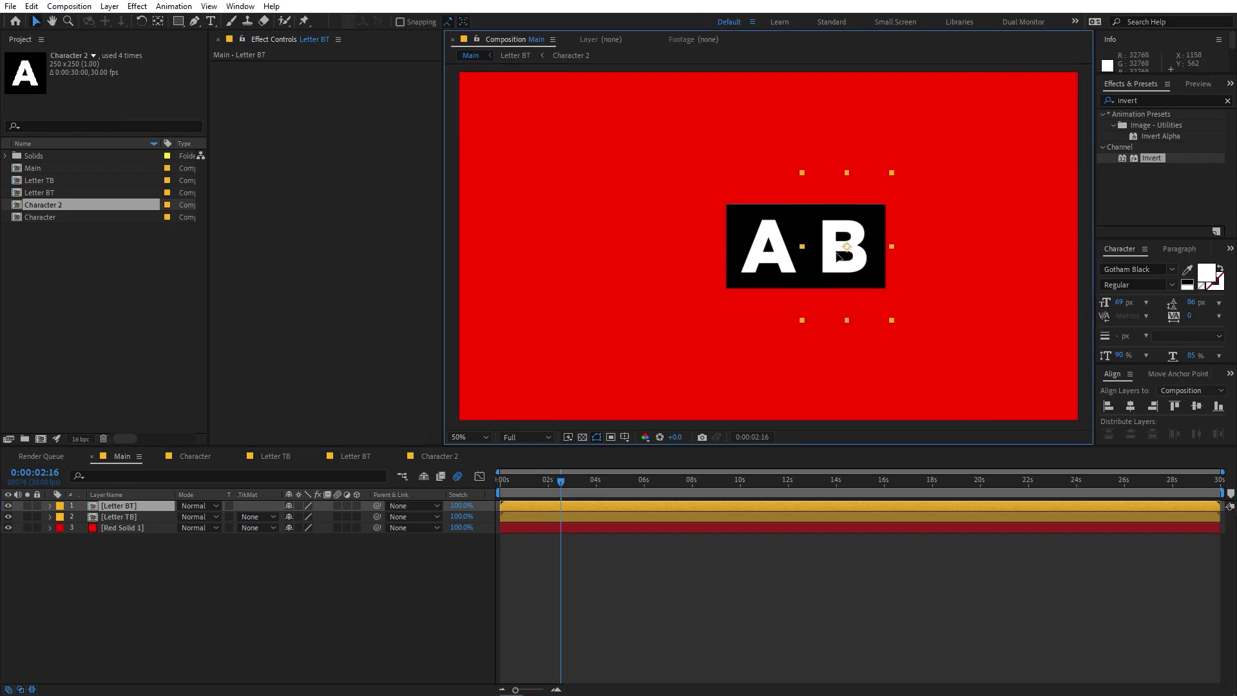
drag(834, 253, 852, 252)
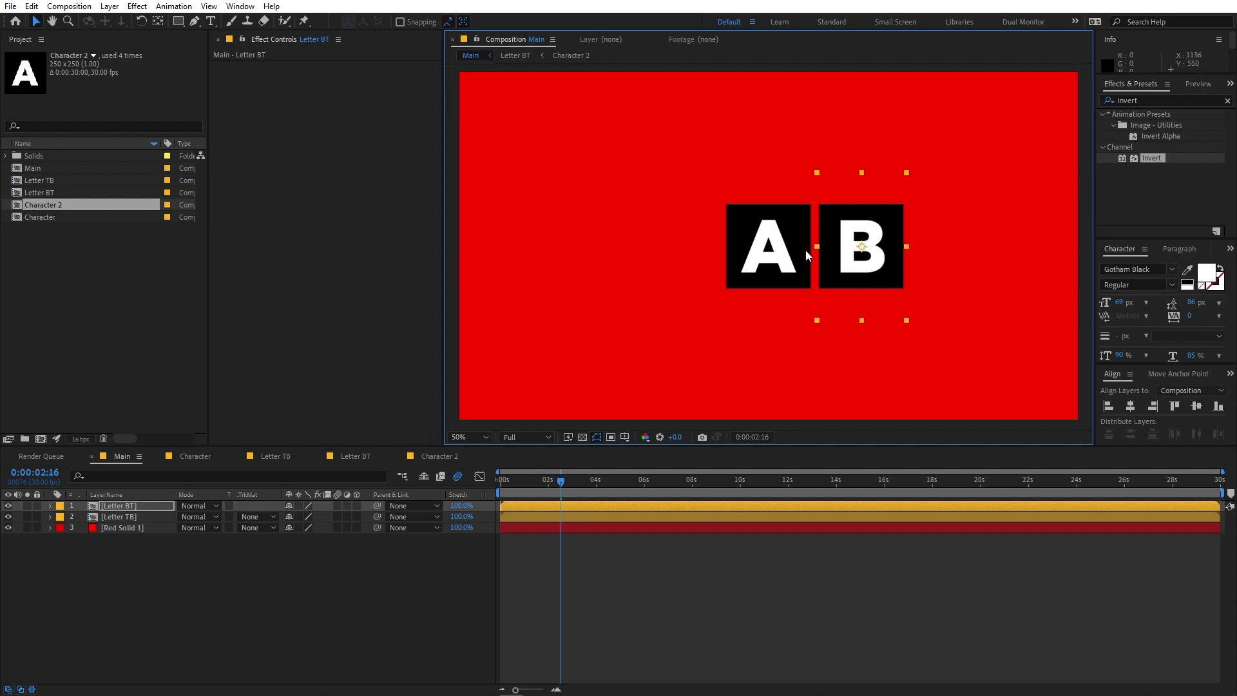
click(505, 493)
drag(505, 491, 547, 486)
Apply the Invert effect to the Letter BT layer in Main and scrub the timeline to 0:00:04:00
click(898, 216)
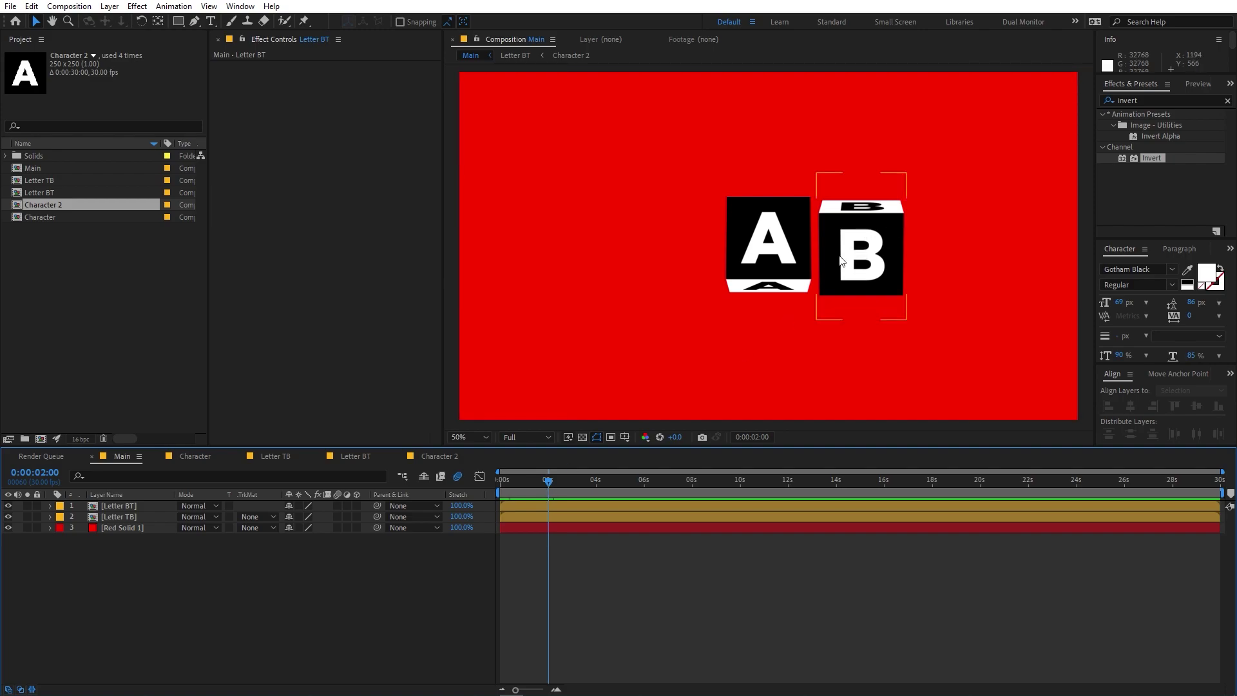
click(877, 232)
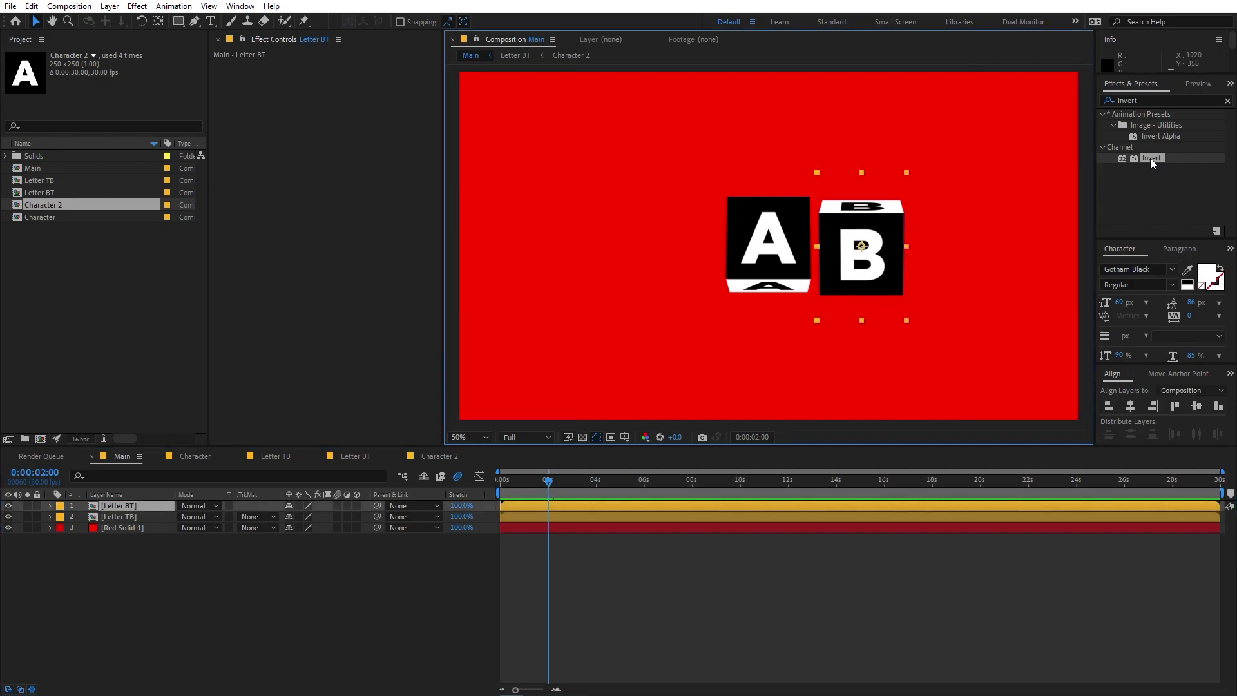
drag(1147, 157, 126, 508)
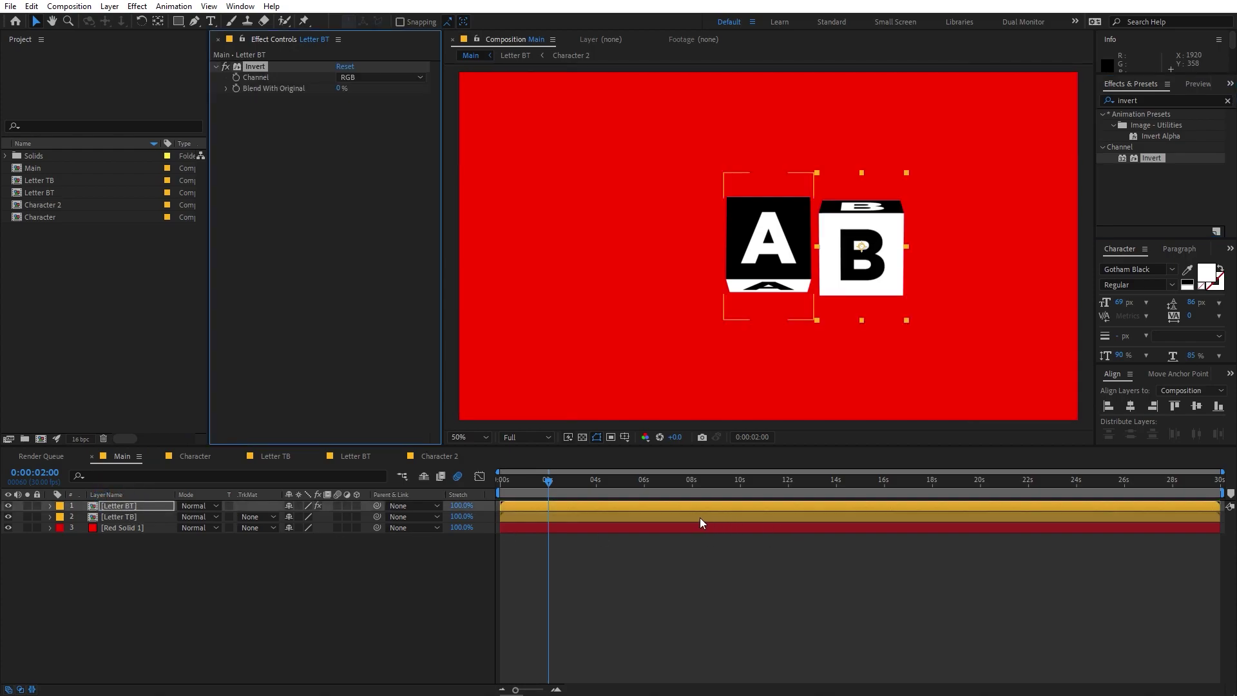
drag(548, 482, 596, 488)
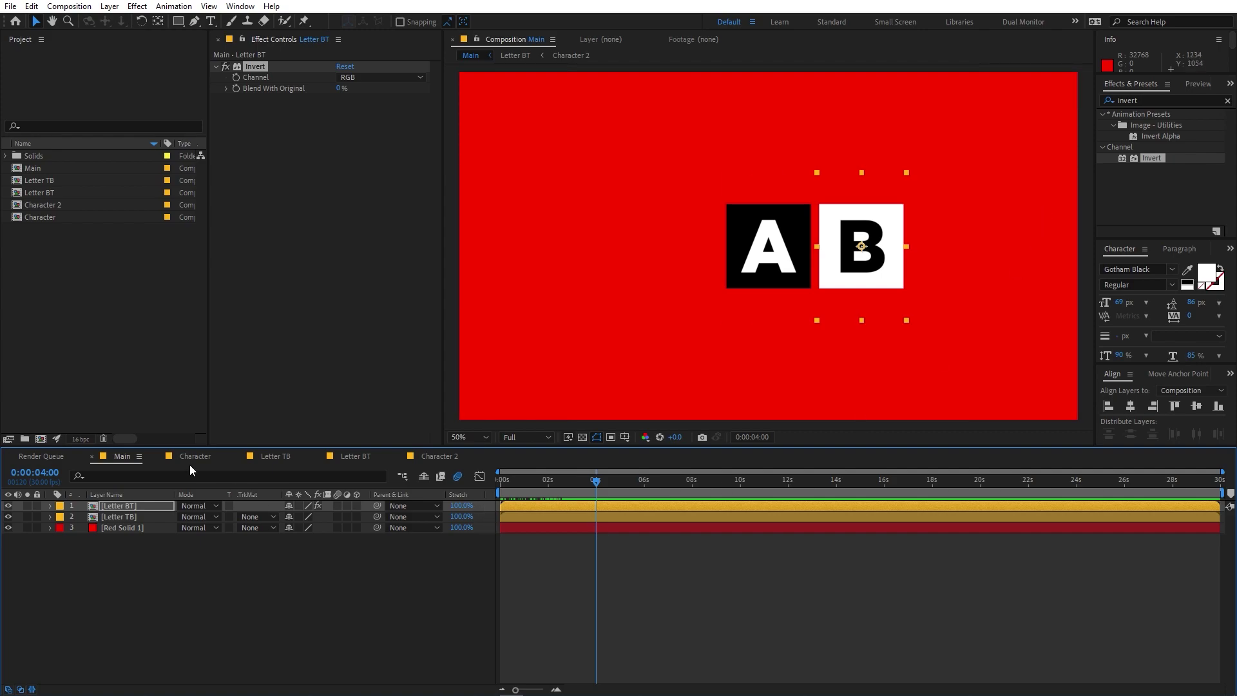
Open the Character composition through Letter TB and change its letter to "M"
double_click(756, 243)
double_click(150, 519)
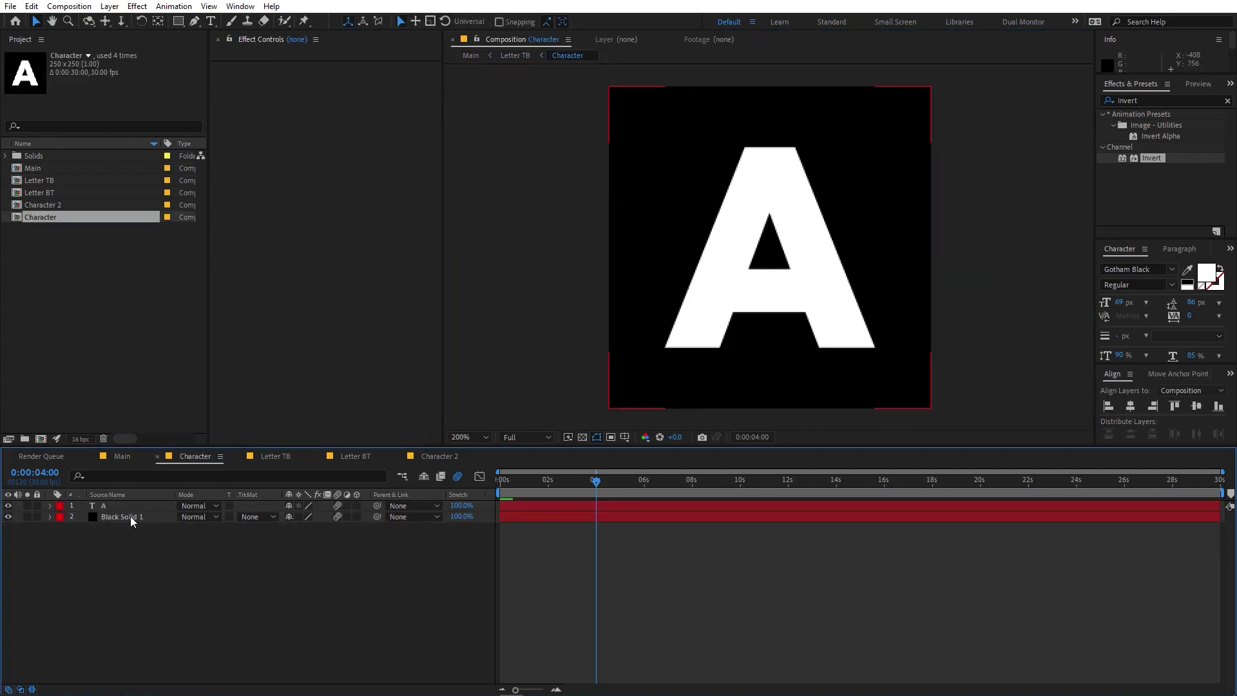
double_click(122, 508)
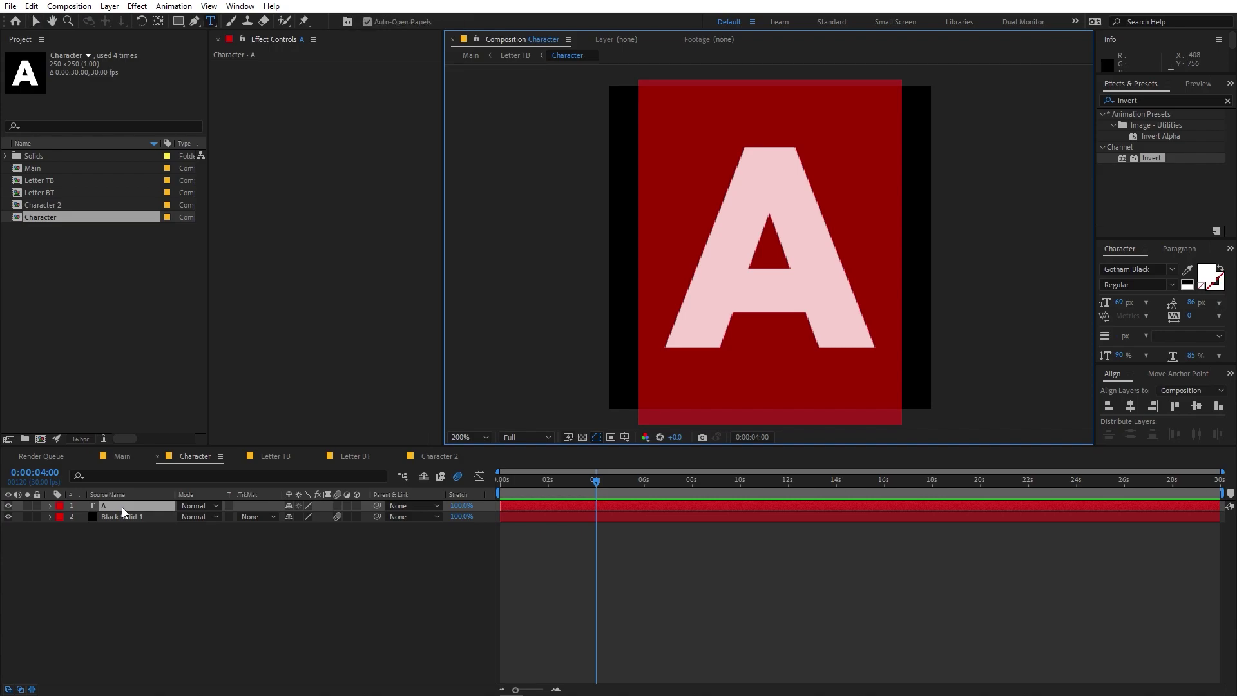
text(M)
click(153, 525)
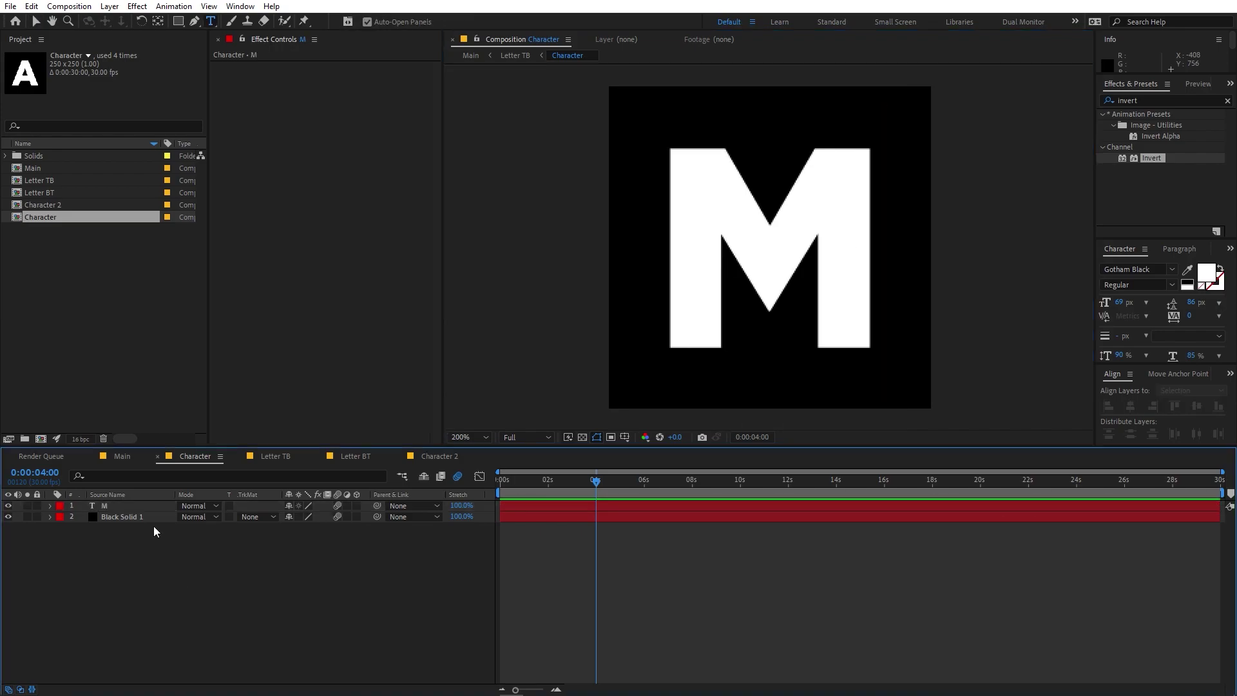
Return to Main and move the M cube away from the B cube to about position 432, 540
click(114, 455)
click(37, 21)
drag(751, 274, 582, 275)
Open Character 2 through Letter BT and change its letter to "O"
click(849, 248)
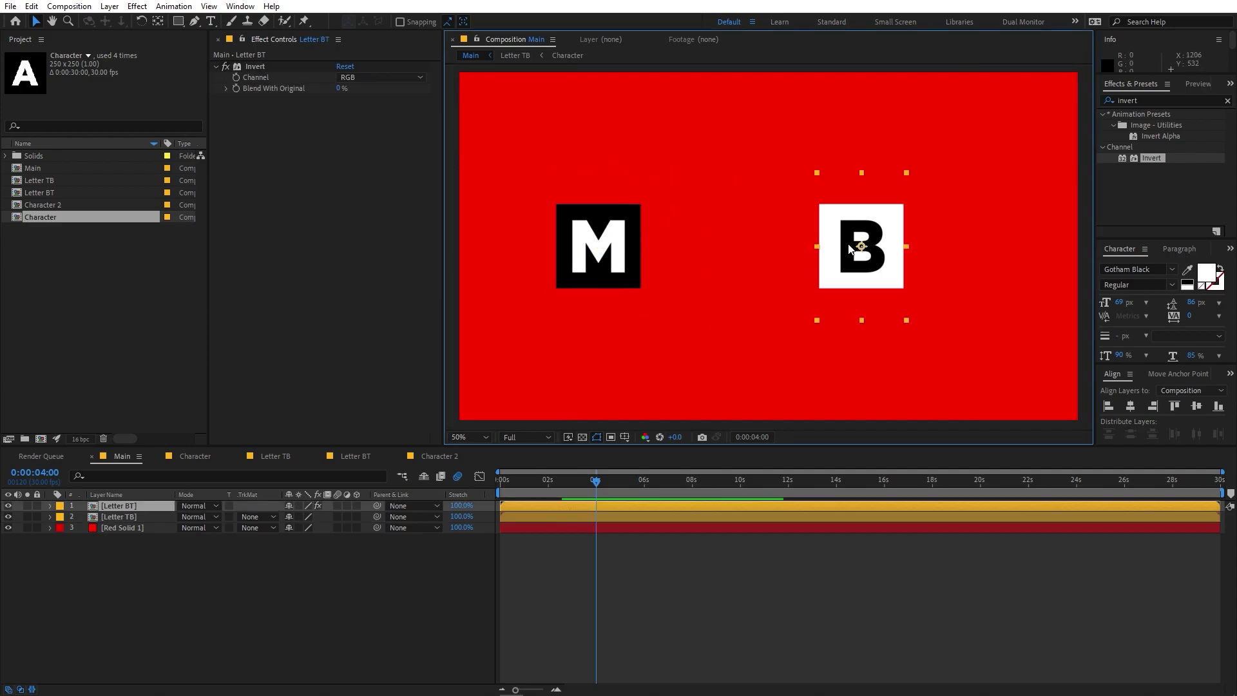
double_click(138, 507)
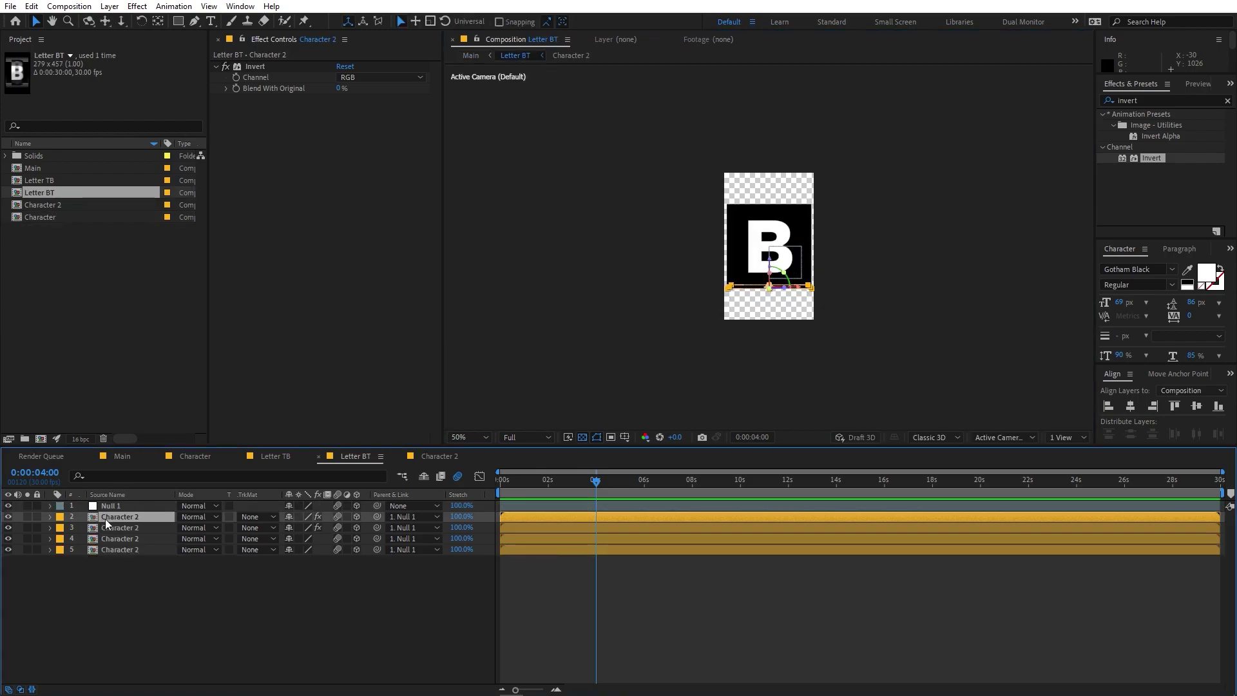
double_click(106, 519)
double_click(122, 508)
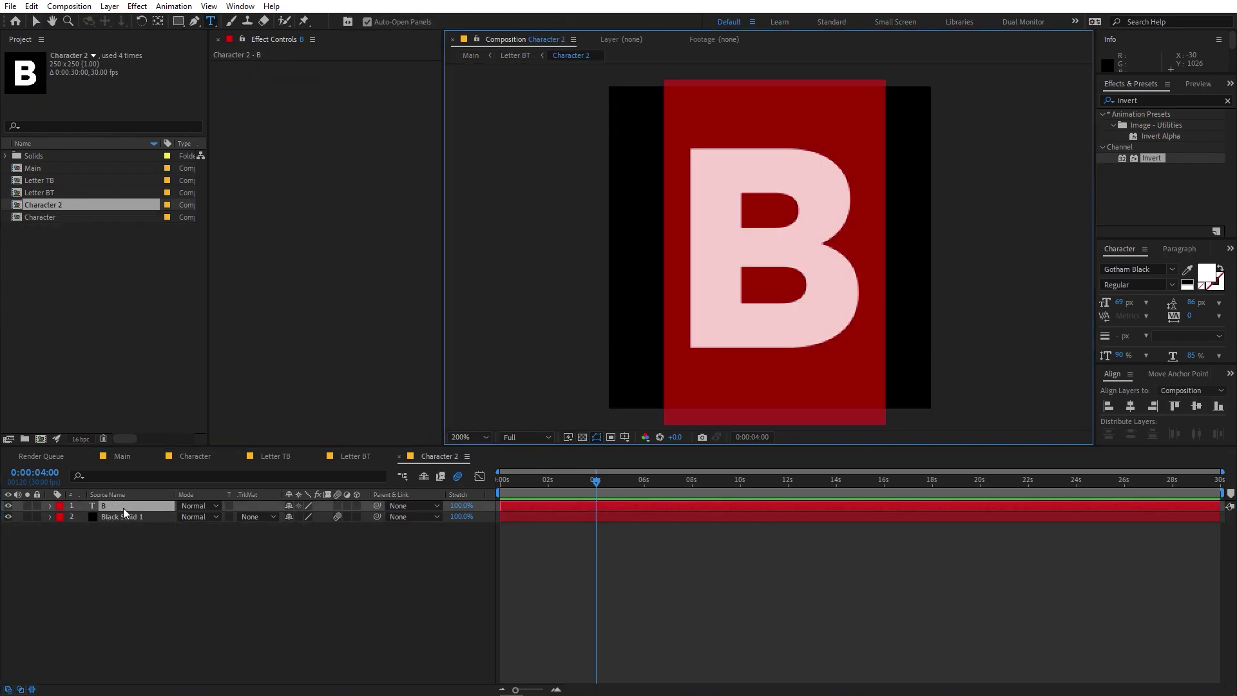
text(O)
click(114, 567)
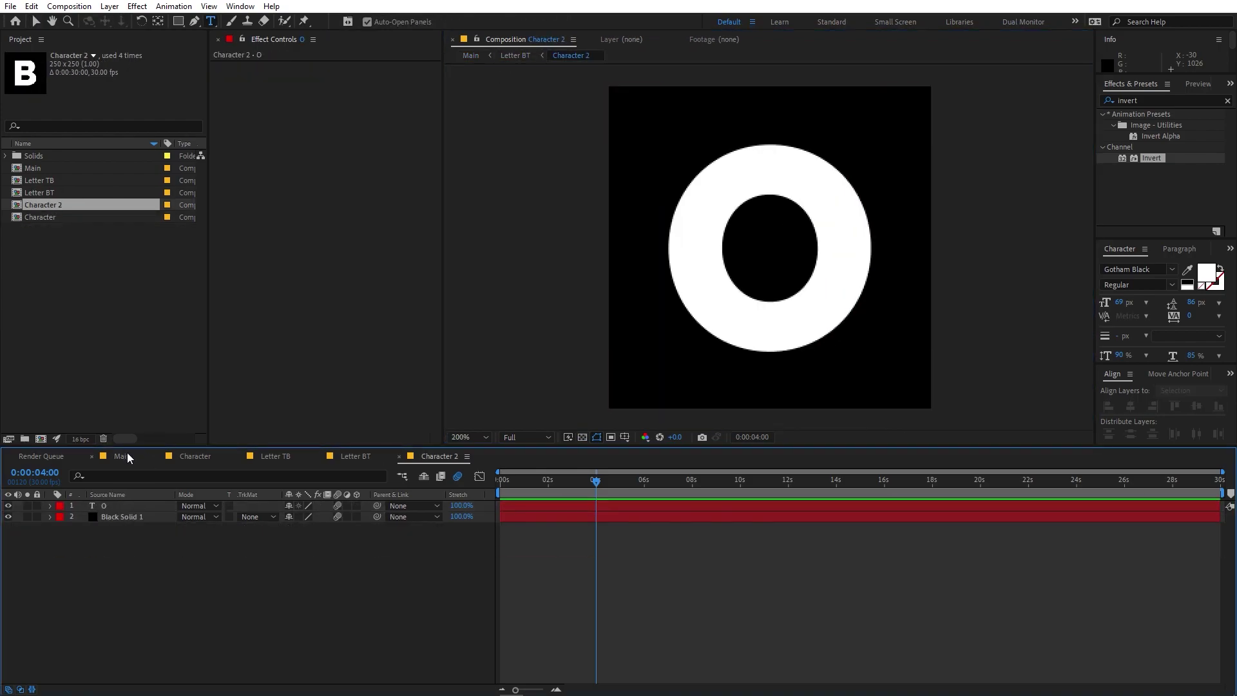
In Main, copy the Letter TB layer's Position to the Letter BT layer and reveal Letter BT's Position property
click(123, 457)
click(117, 517)
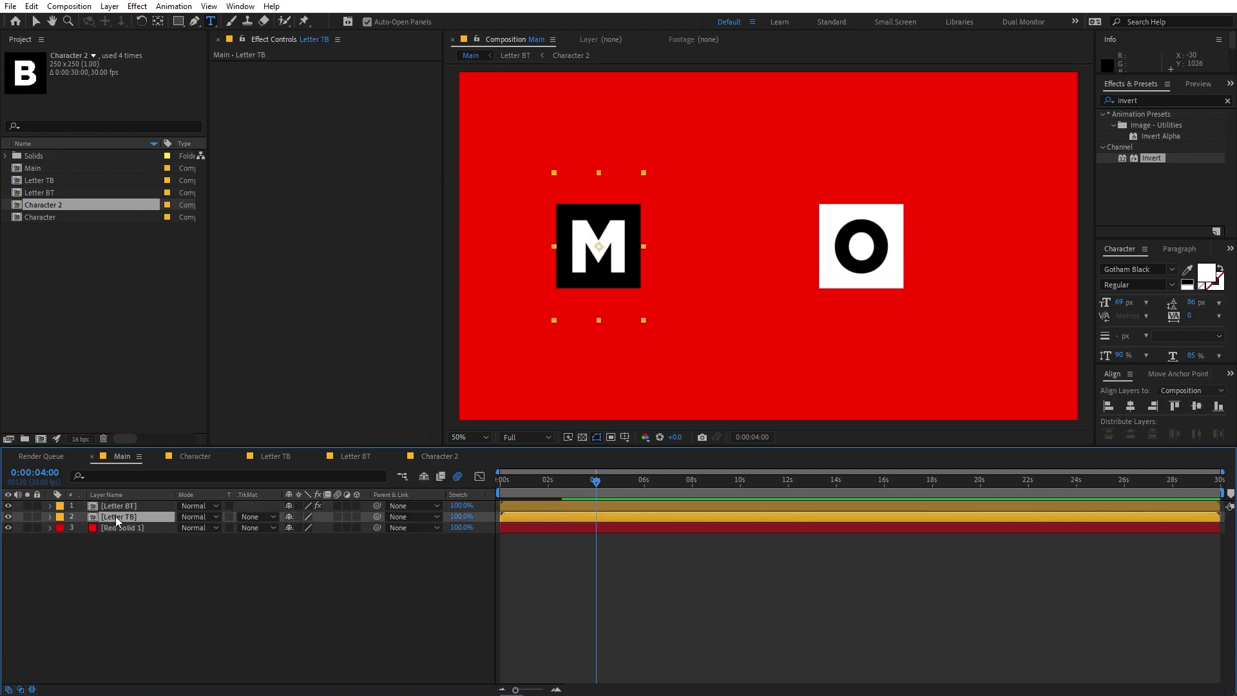
key(p)
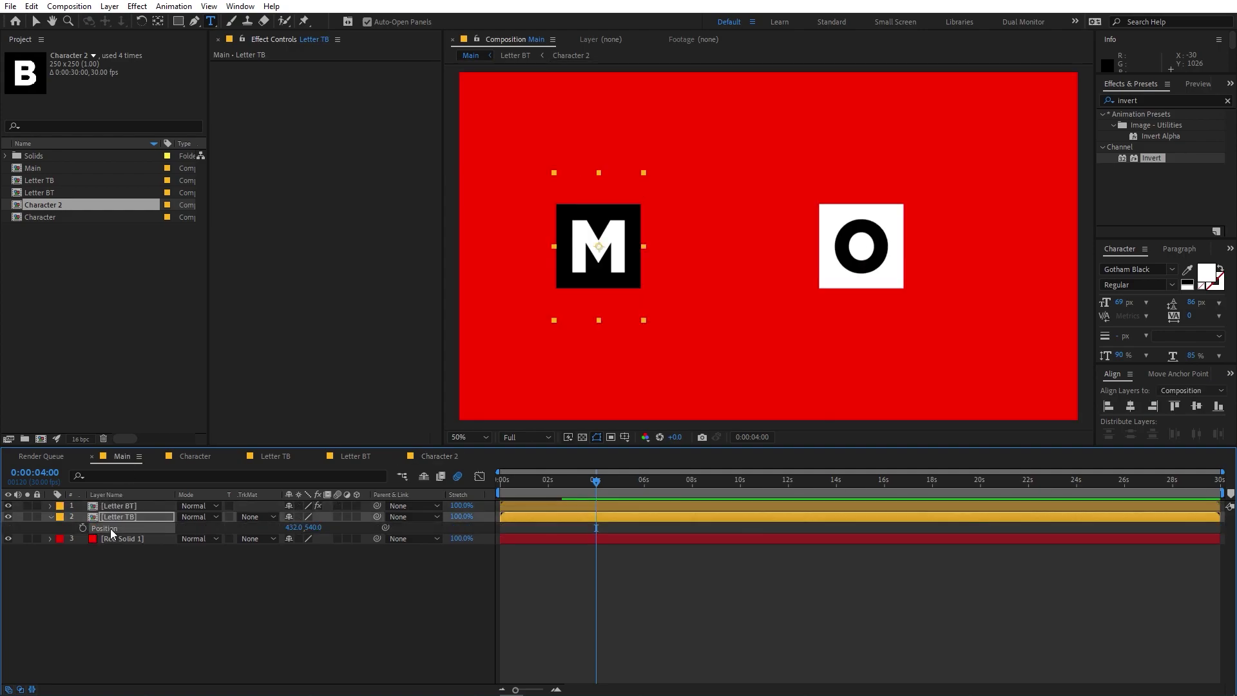
click(121, 506)
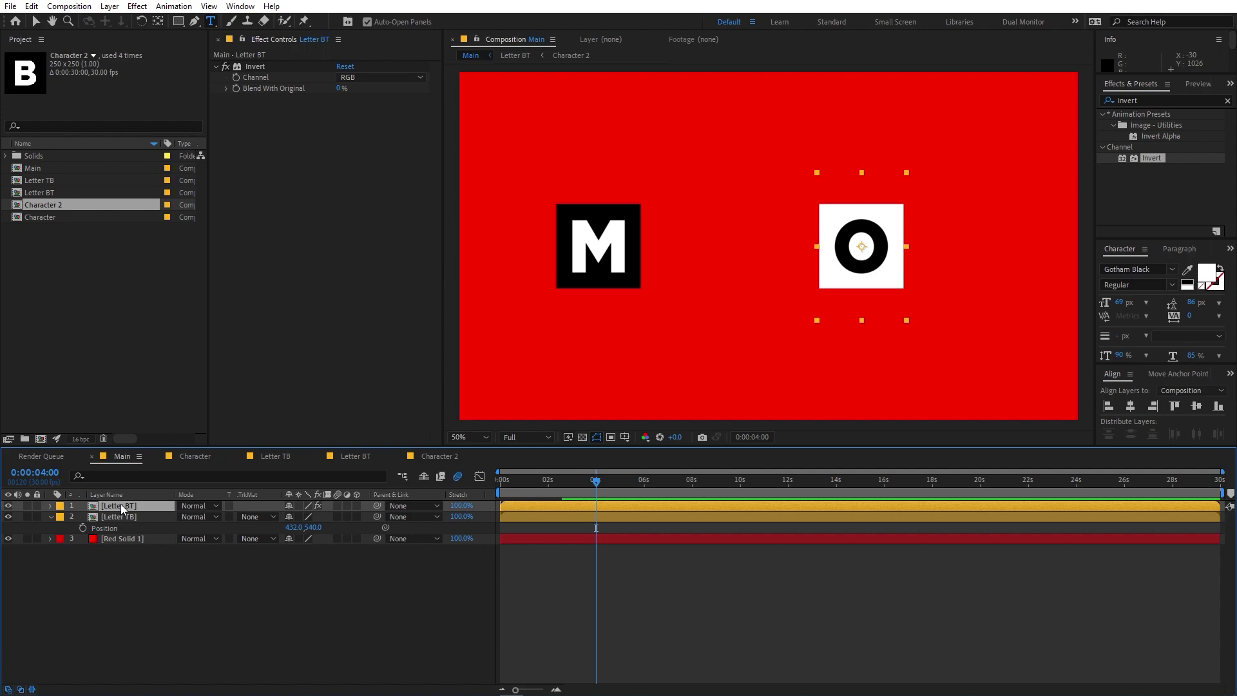
key(ctrl+v)
click(122, 504)
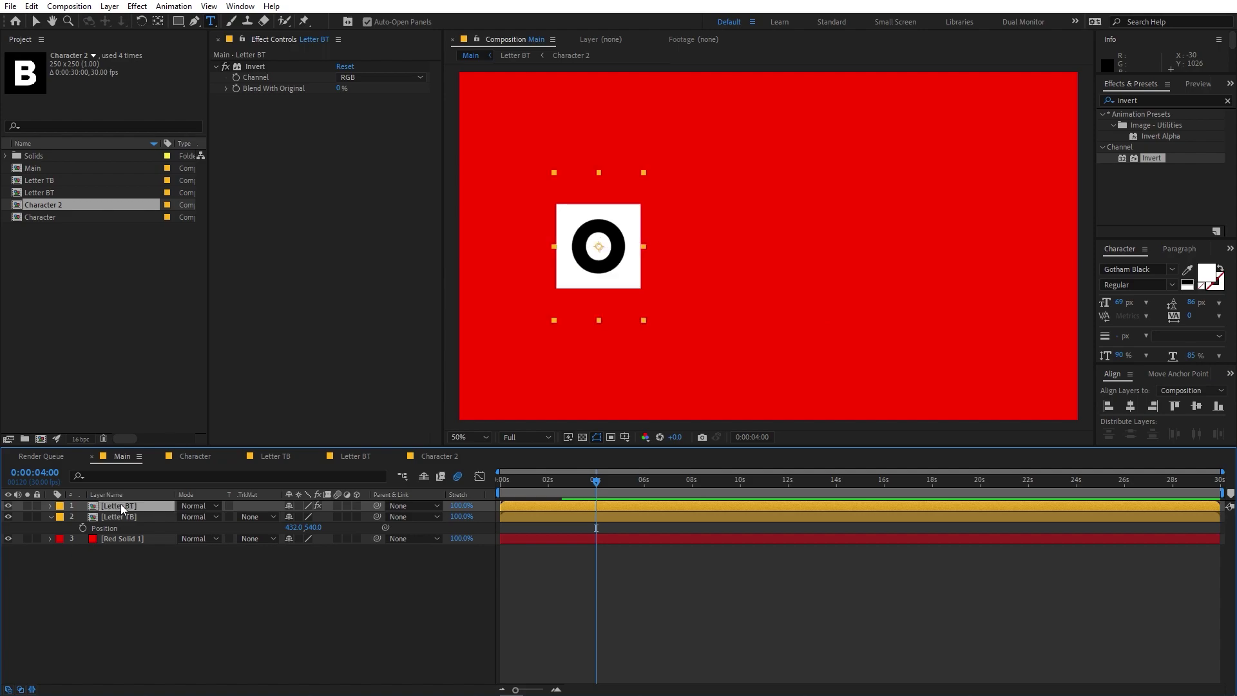
key(p)
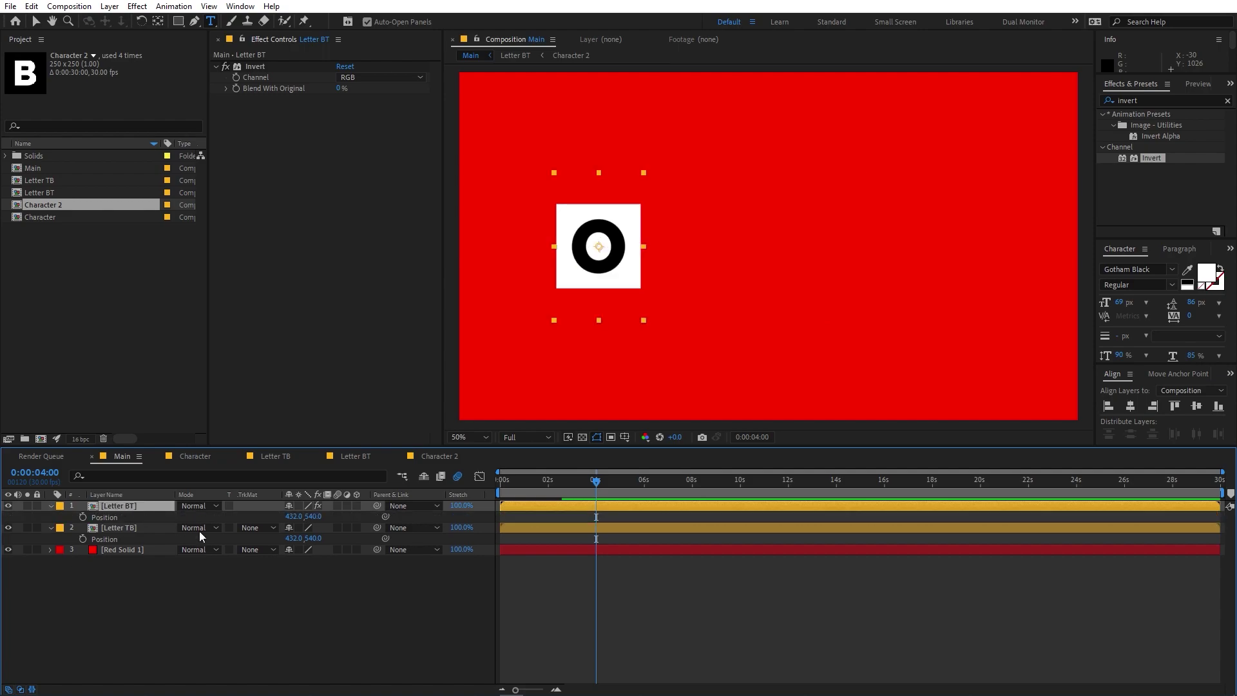
Offset the Letter BT layer's X position by +250 px from the M cube
drag(296, 519, 473, 519)
key(ctrl+z)
click(290, 516)
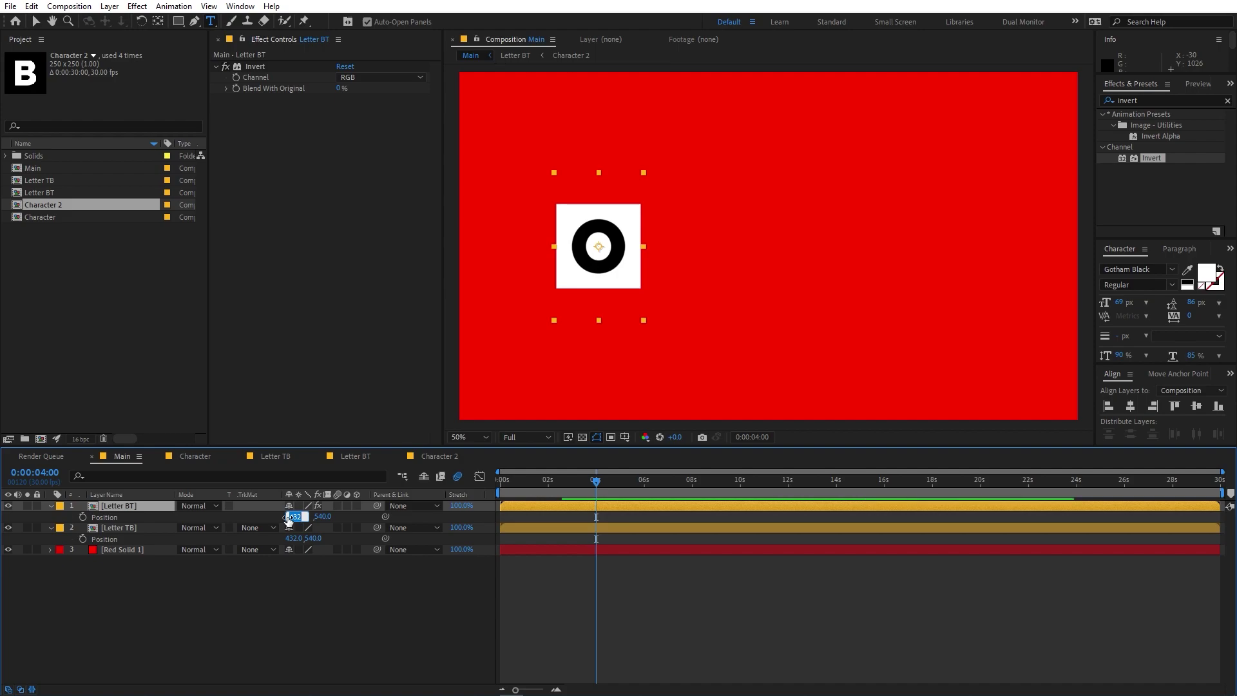
click(300, 513)
text(+250)
key(Return)
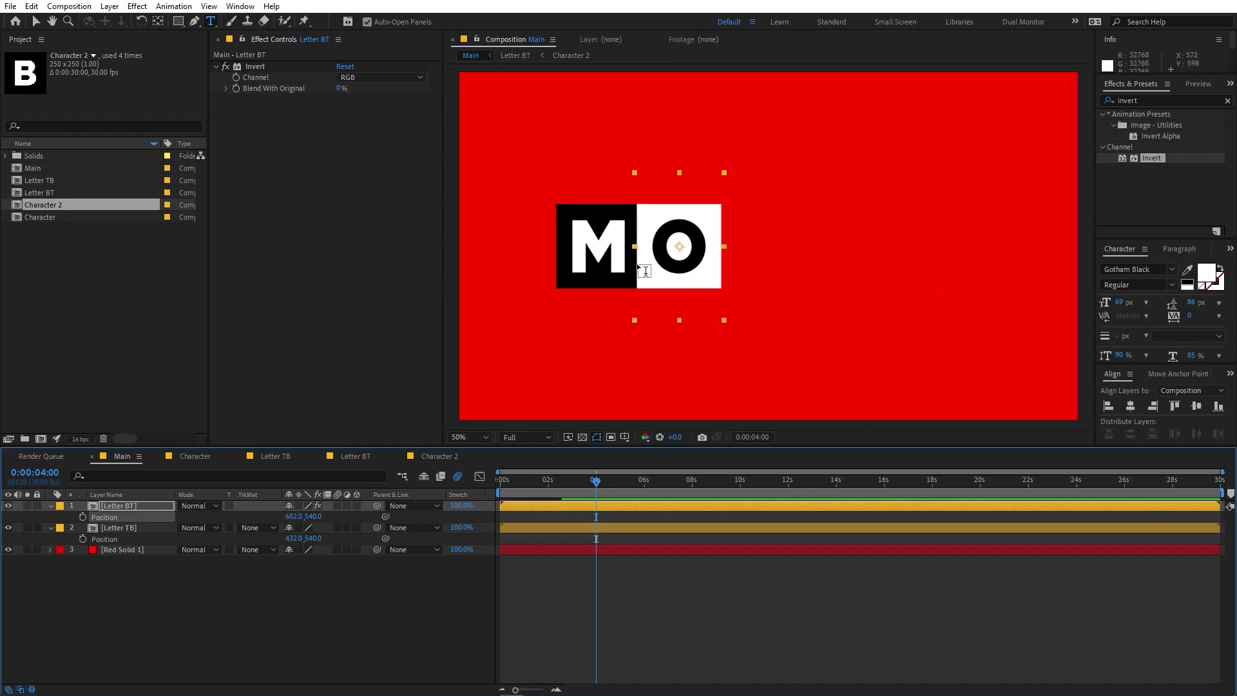
Turn on Collapse Transformations for the Letter BT and Letter TB layers and preview the rotating cubes
click(562, 496)
key(v)
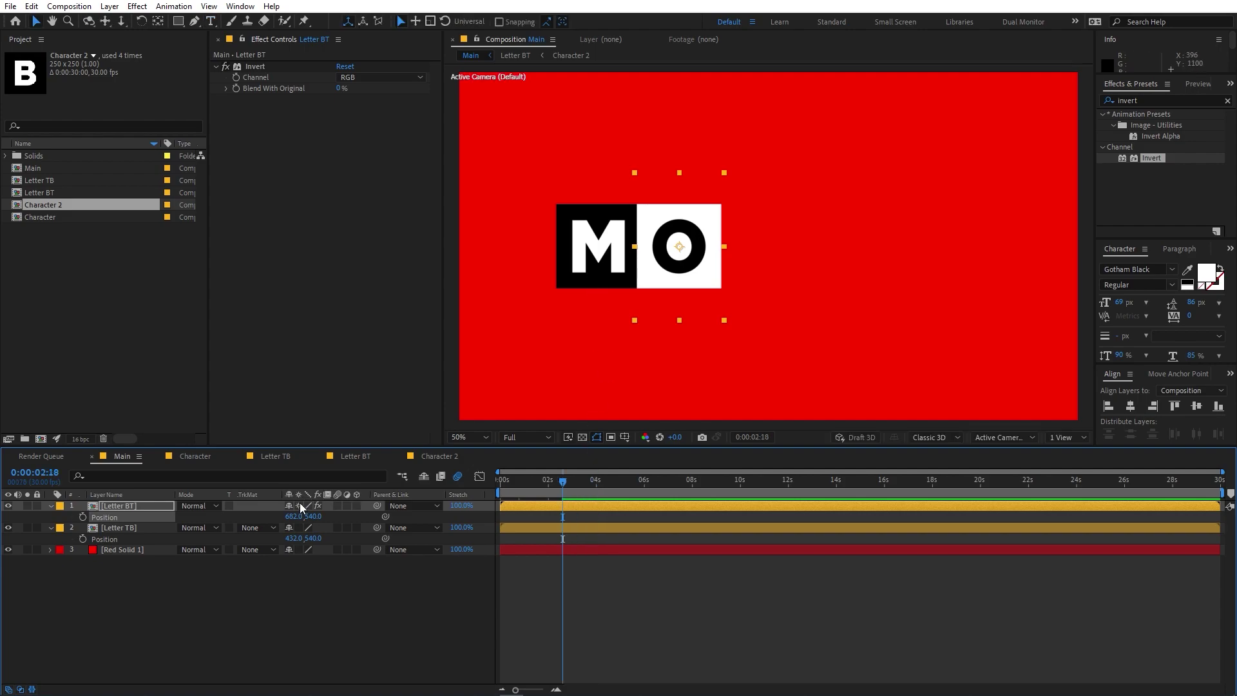
click(300, 505)
click(300, 528)
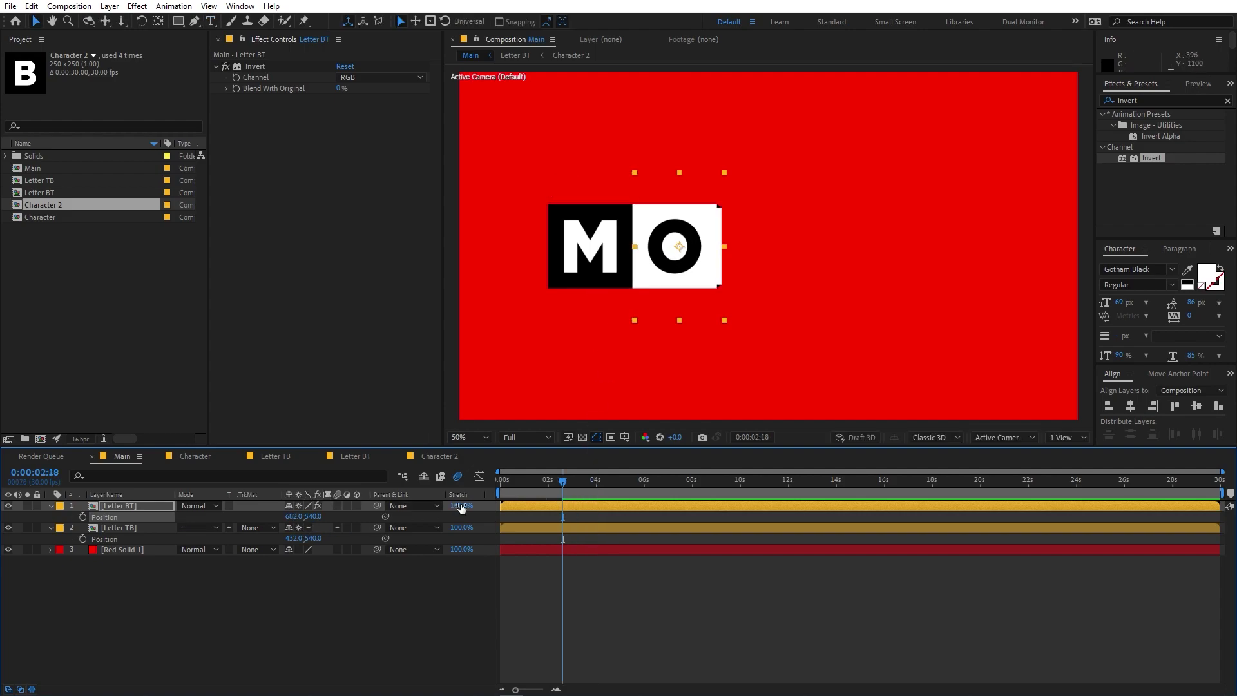
key(space)
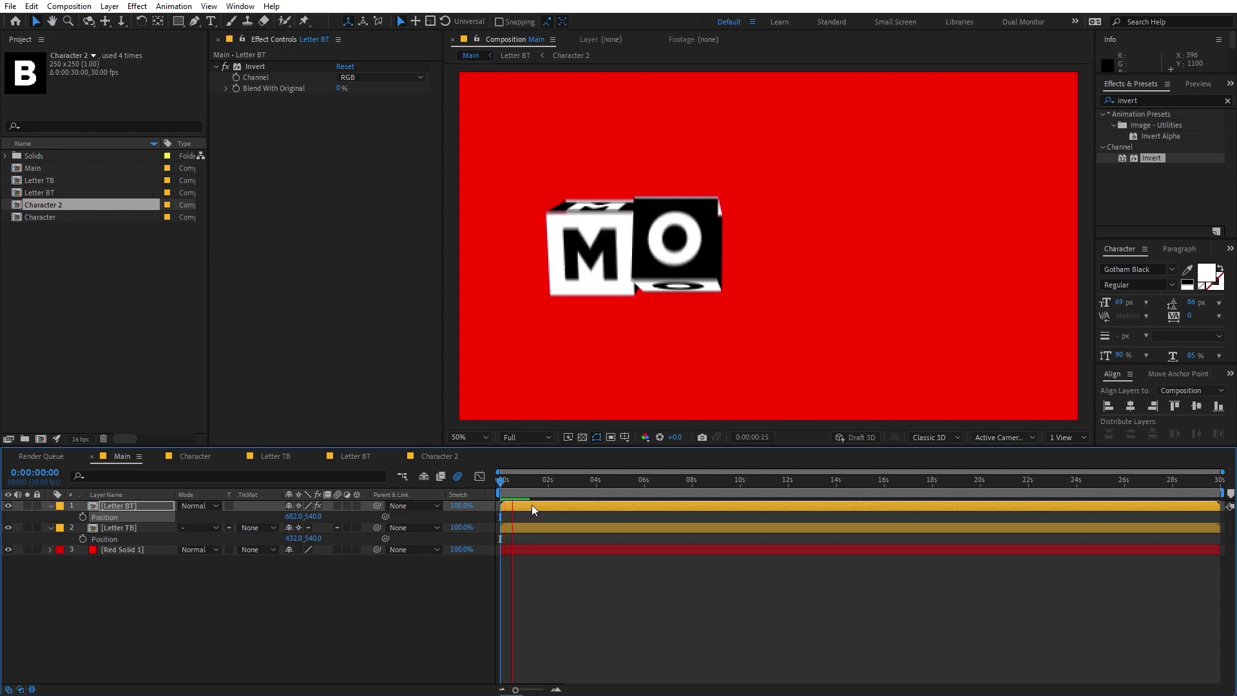
Move the current time to 0:00:02:25 and label the Letter TB layer Fuchsia and the Letter BT layer Cyan
drag(523, 484, 568, 485)
key(ctrl+Down)
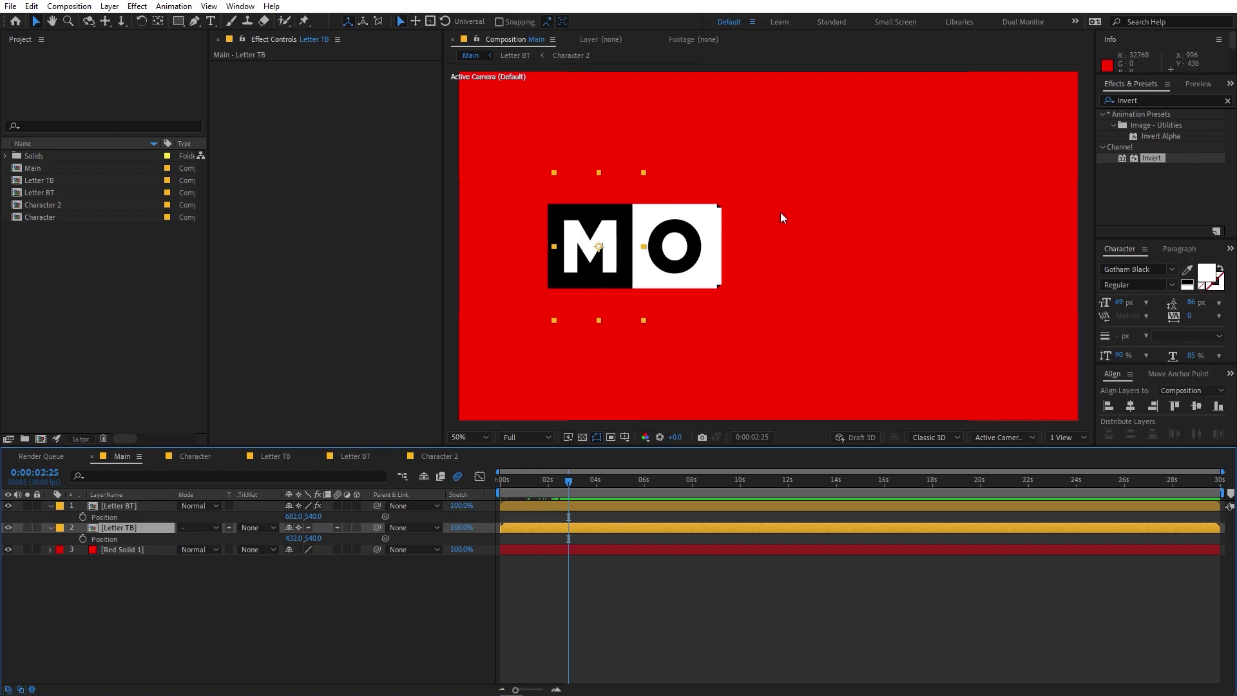
click(59, 528)
click(84, 353)
click(59, 506)
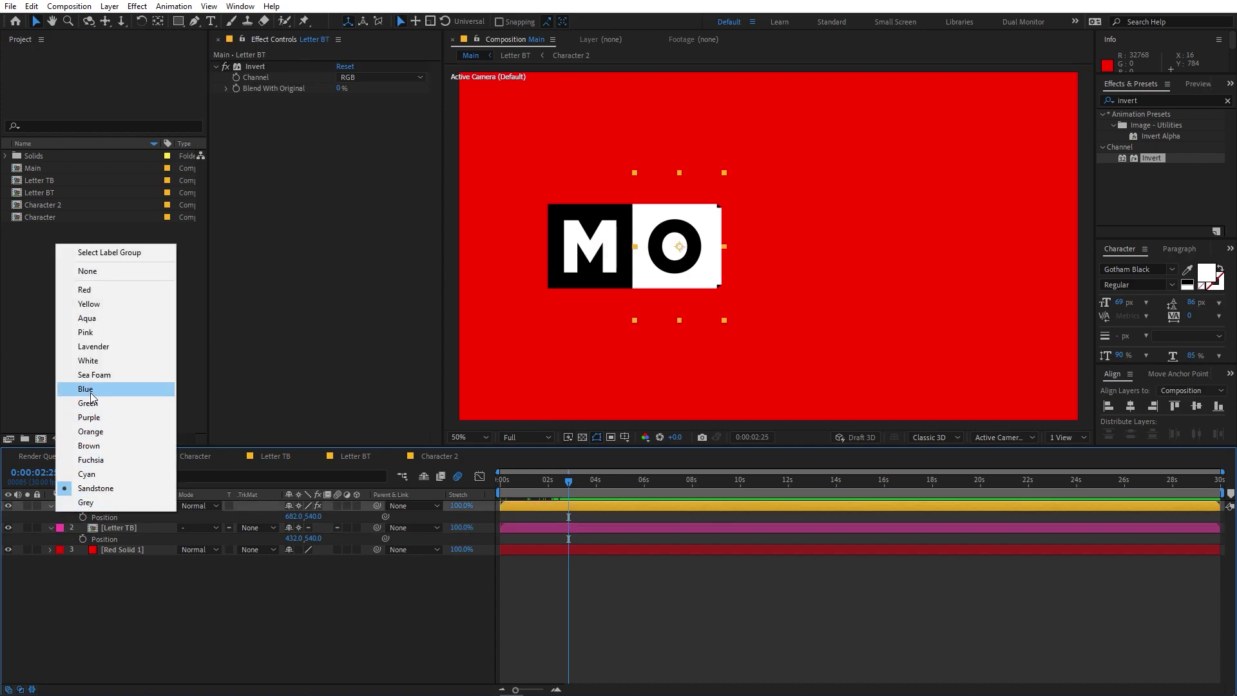
click(90, 391)
click(566, 606)
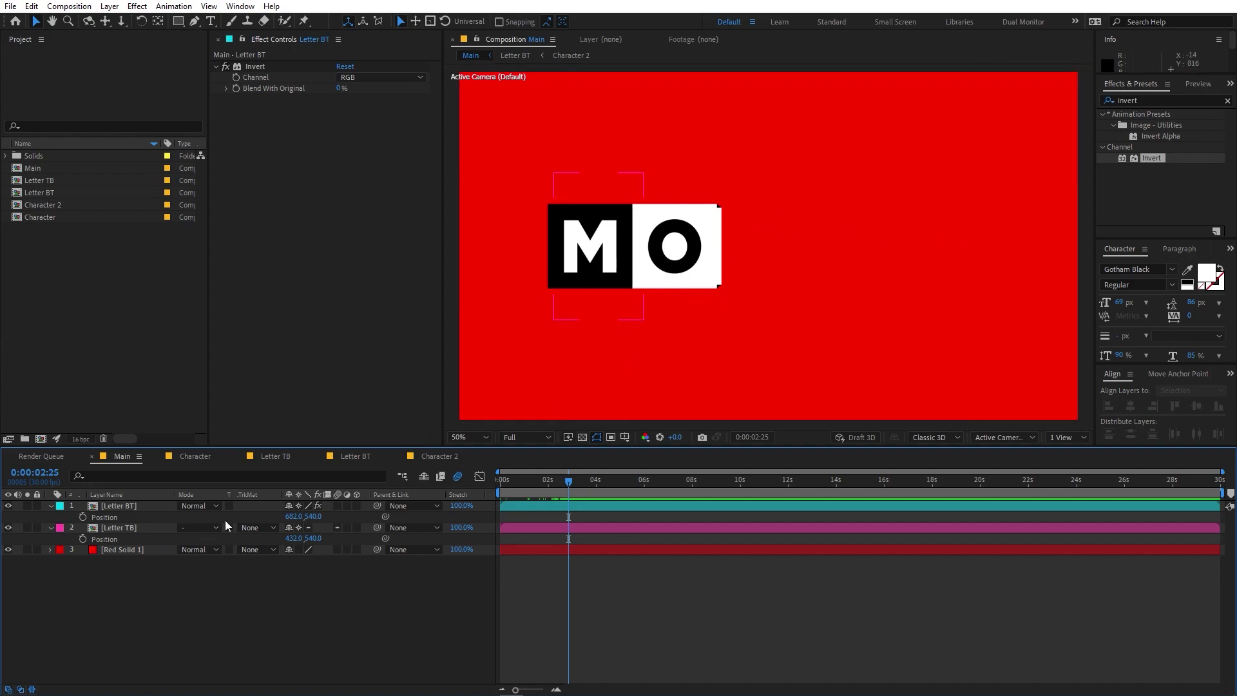
Duplicate the Letter TB layer of the M cube and place the copy at the top of the layer stack
click(589, 248)
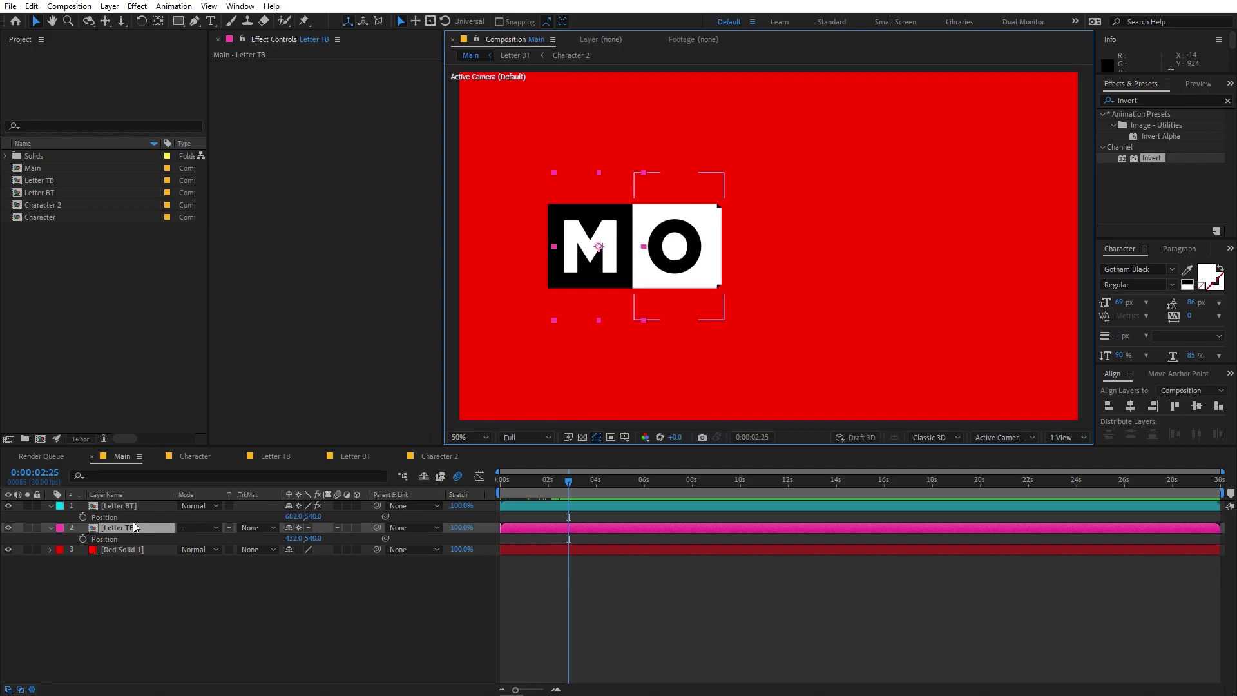
key(ctrl+d)
drag(129, 528, 131, 510)
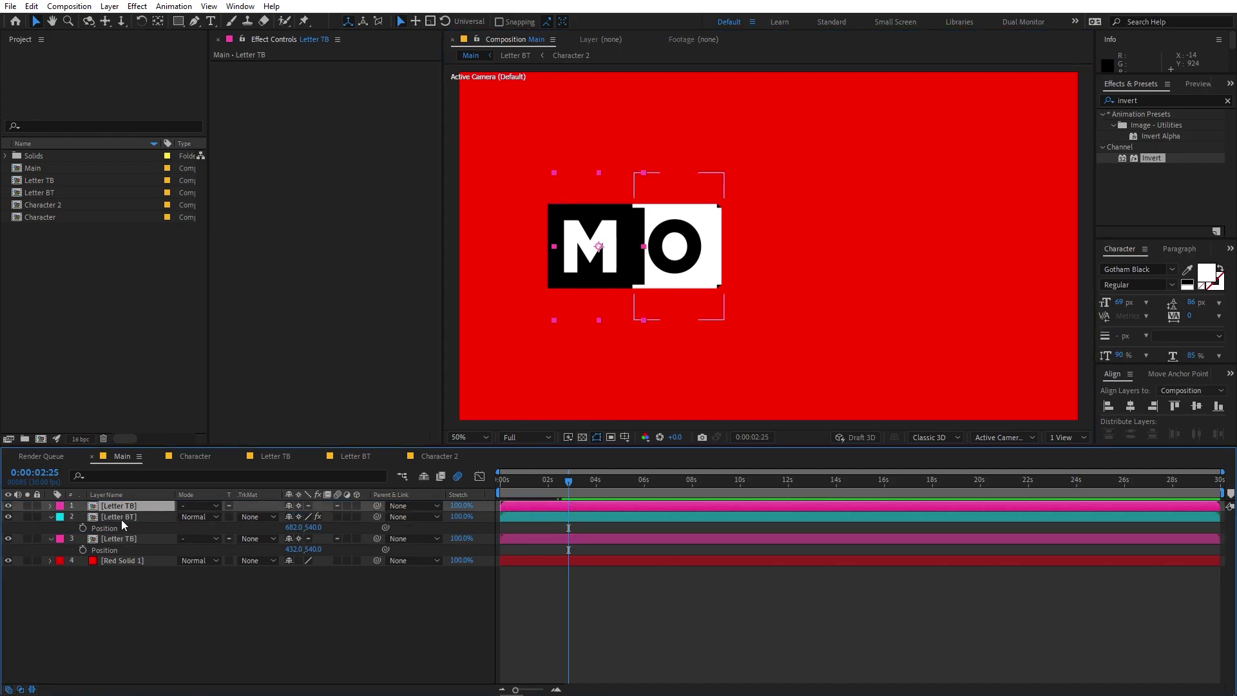
Duplicate the Letter TB composition and replace the source of the topmost layer with Letter TB 2
click(125, 506)
click(42, 181)
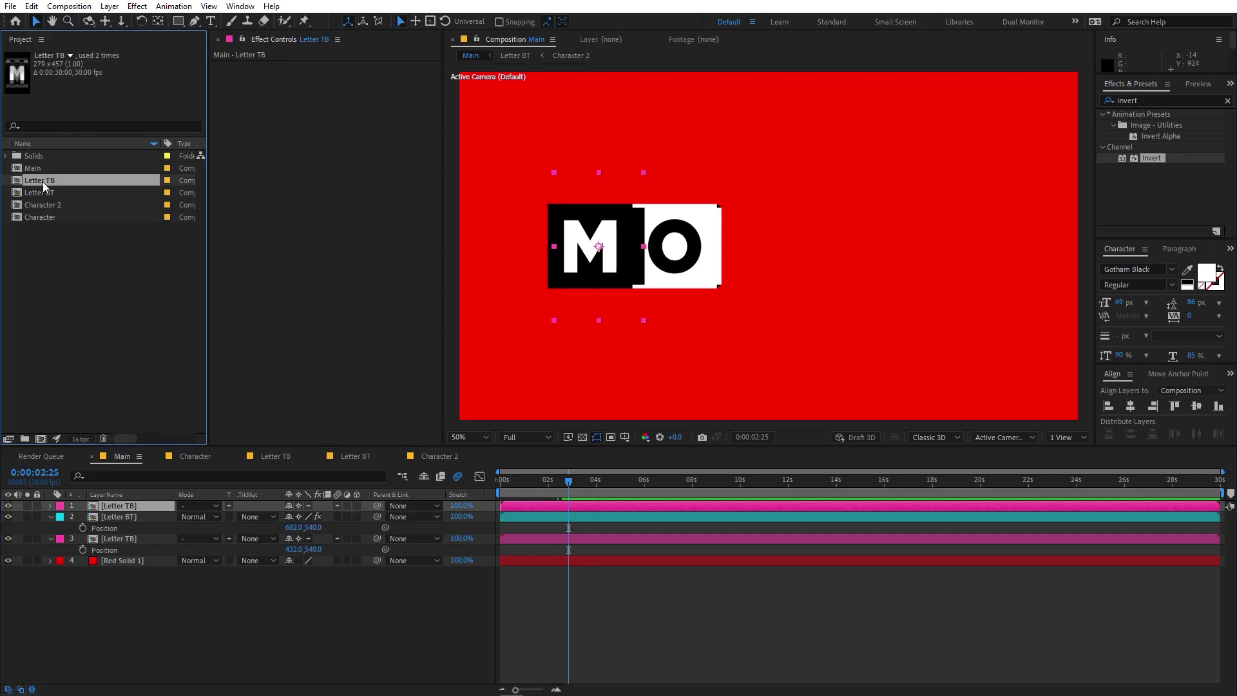
key(ctrl+d)
drag(17, 185, 97, 508)
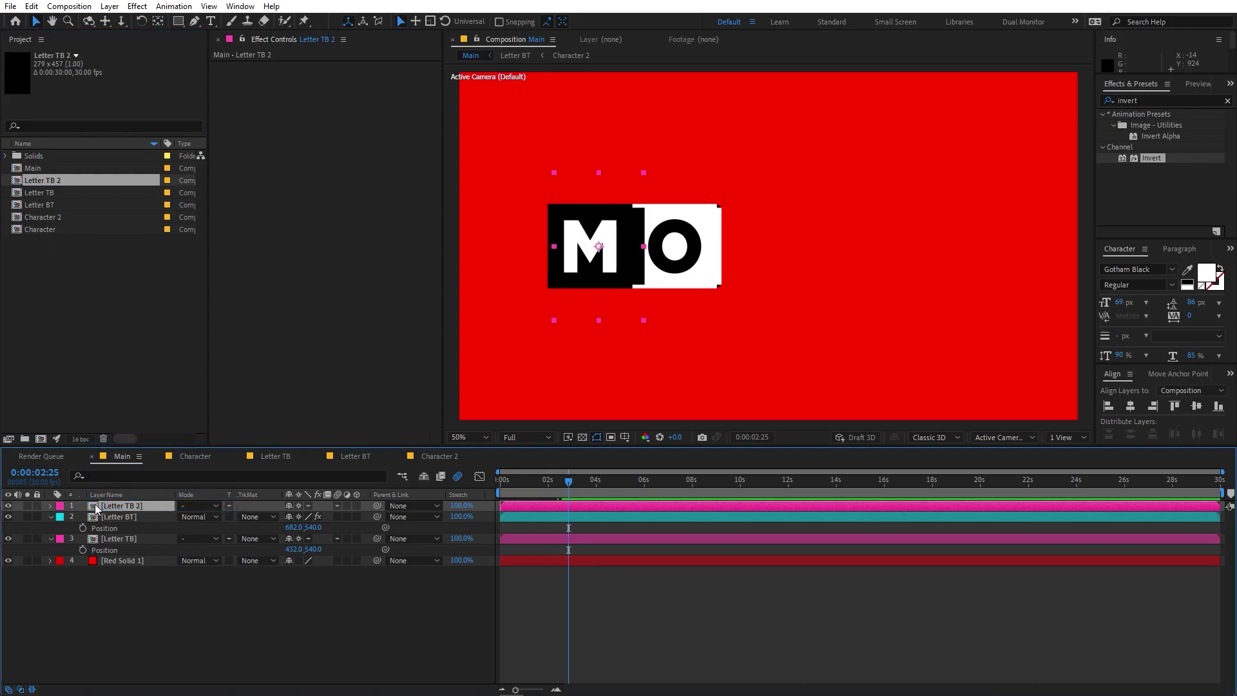
Open Letter TB 2, duplicate the Character 2 composition, and replace all four Character layers with Character 3
double_click(94, 504)
drag(147, 565, 122, 516)
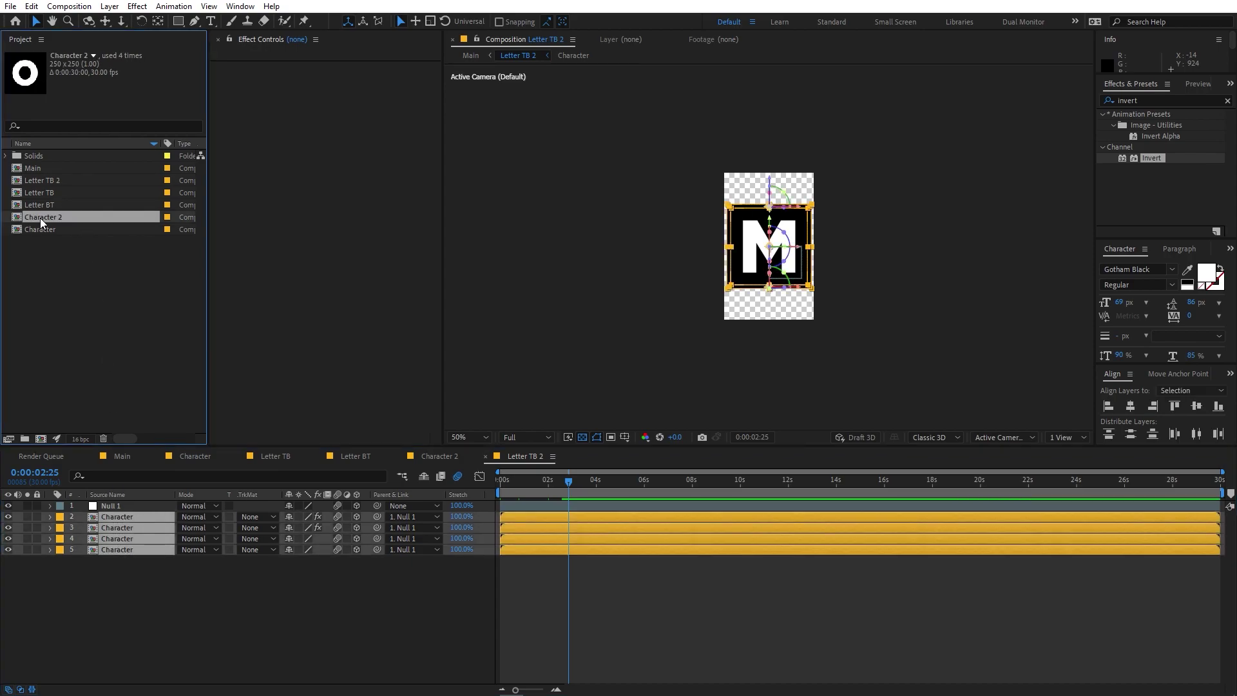
key(ctrl+d)
drag(18, 222, 114, 524)
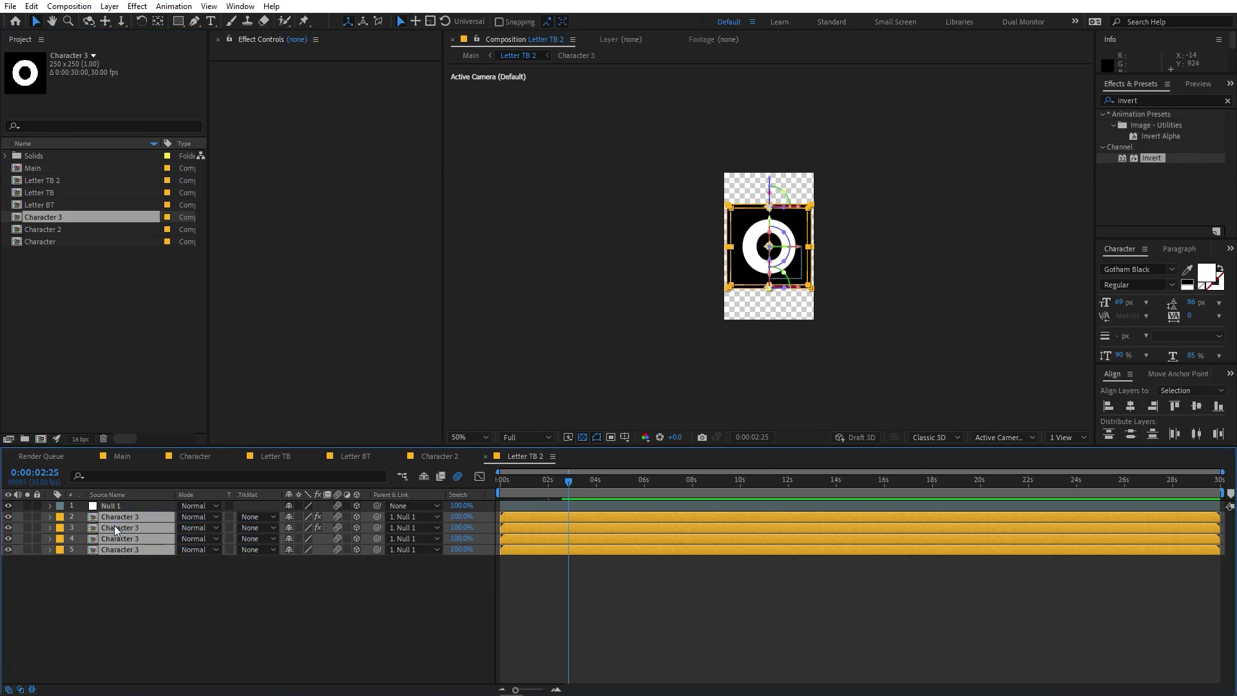
Open Character 3 and change its letter to "T"
double_click(114, 524)
double_click(114, 509)
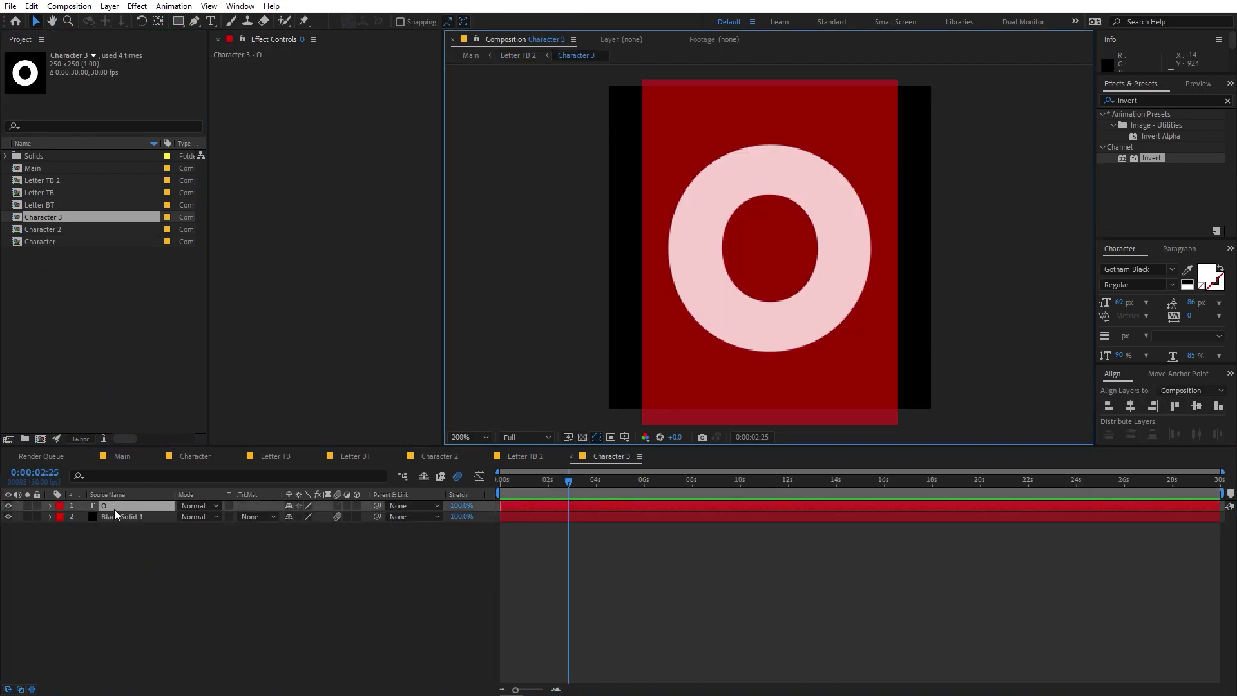
text(T)
click(122, 555)
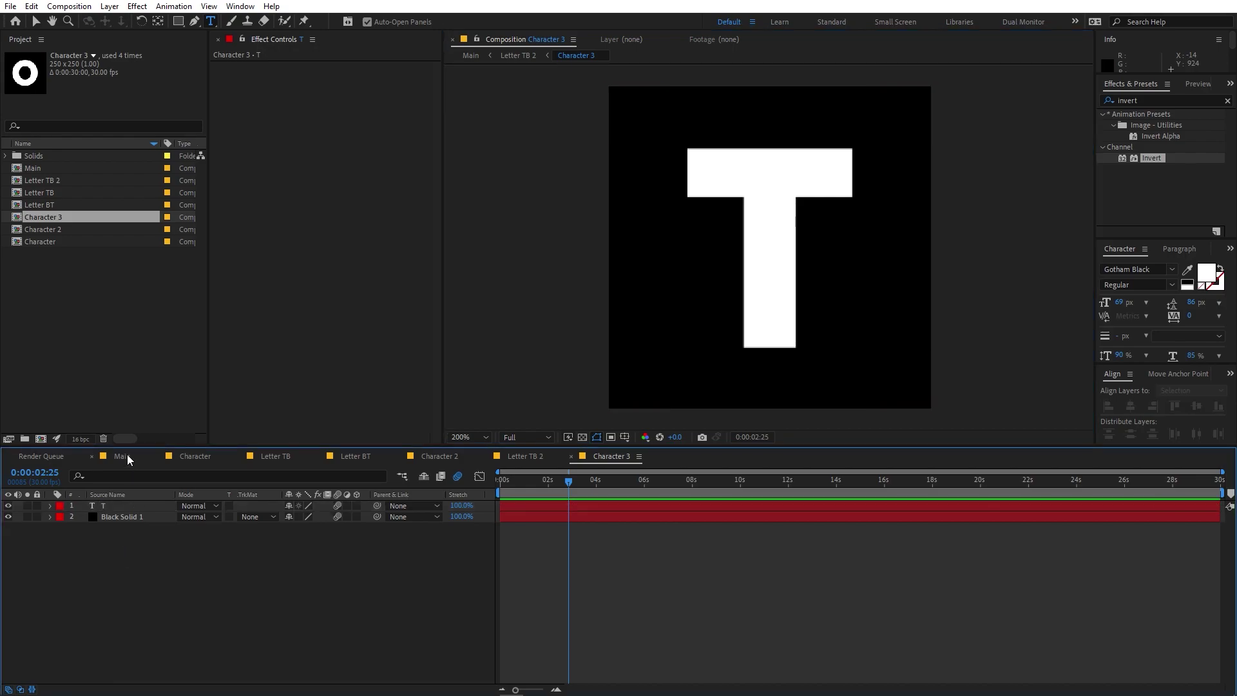
In Main, offset the Letter TB 2 layer's X position by +500 px
click(122, 456)
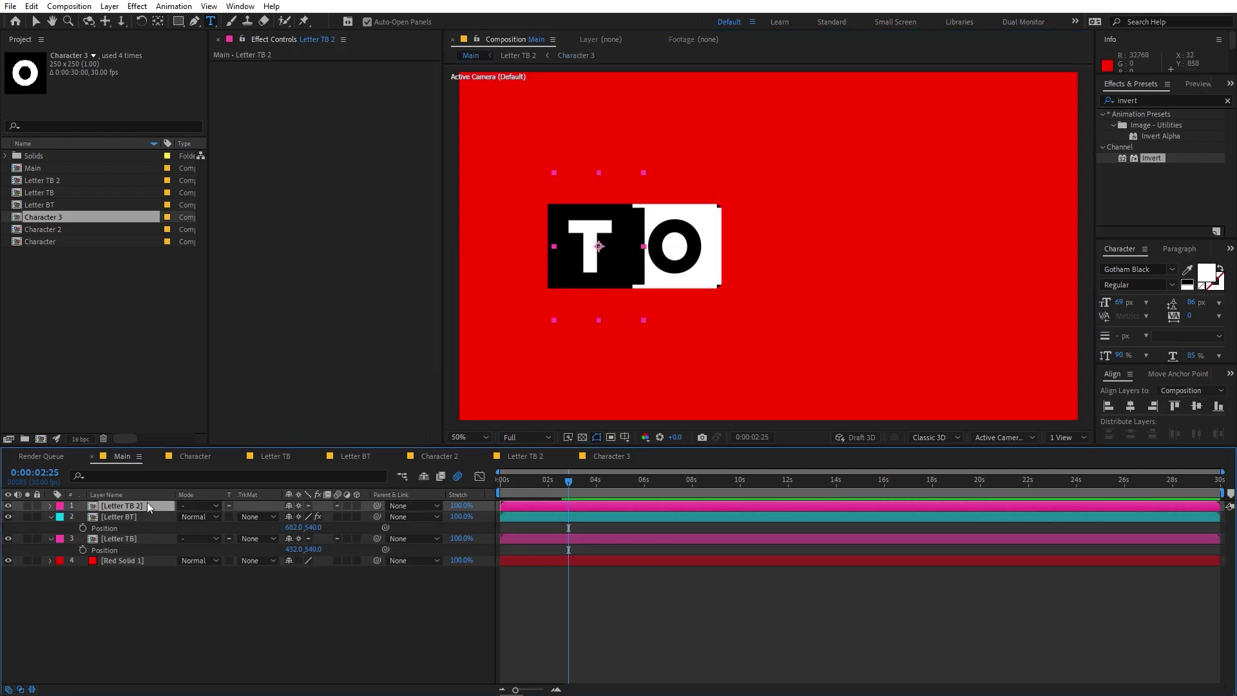
key(p)
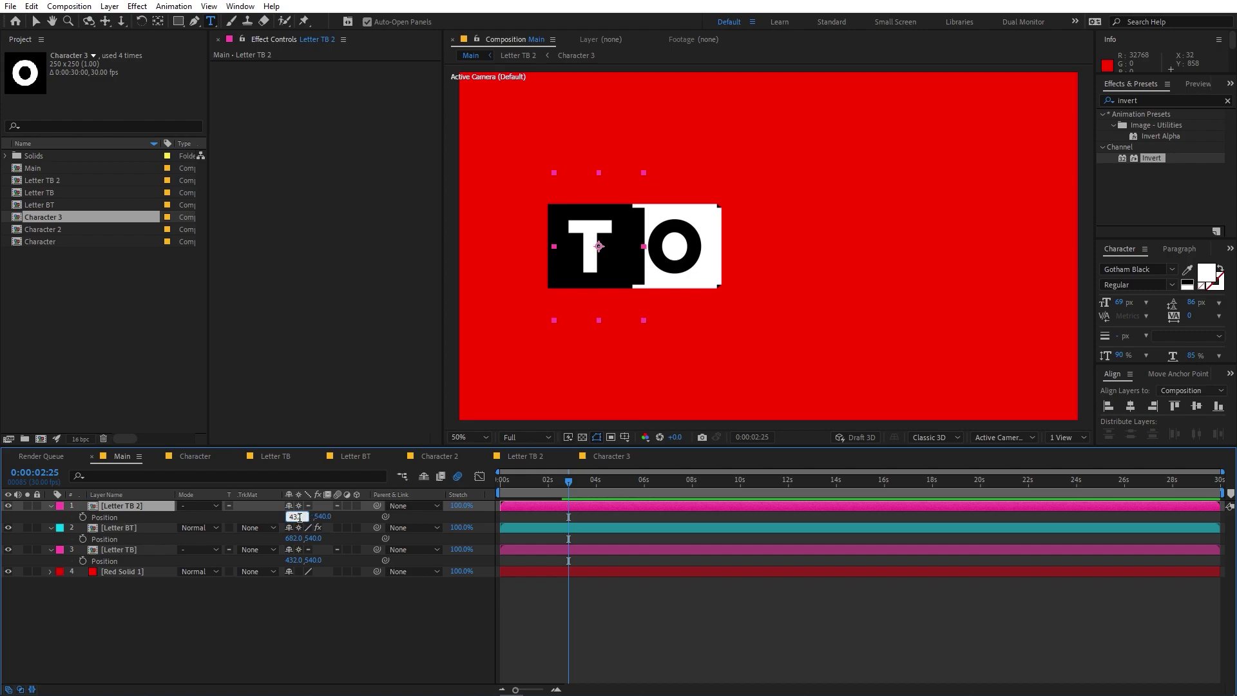
text(500)
key(Return)
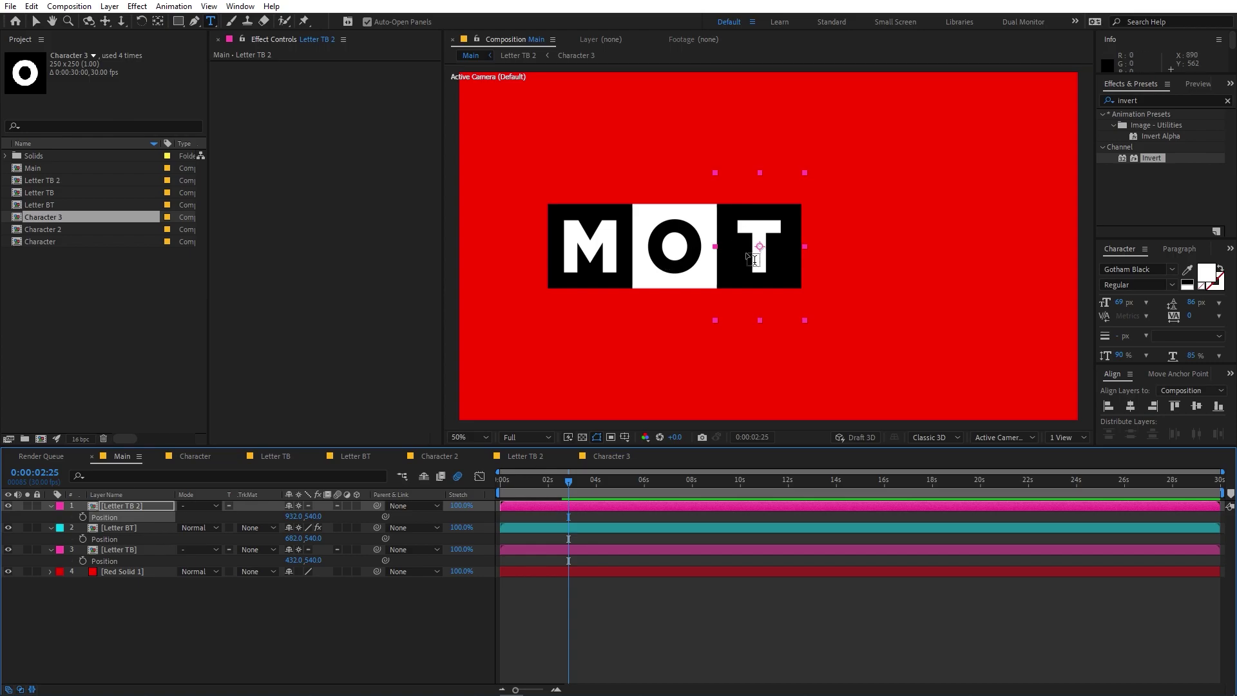
Make the Letter TB 2, Letter BT and Letter TB layers 3D and collapse the revealed layer properties
click(358, 507)
click(357, 572)
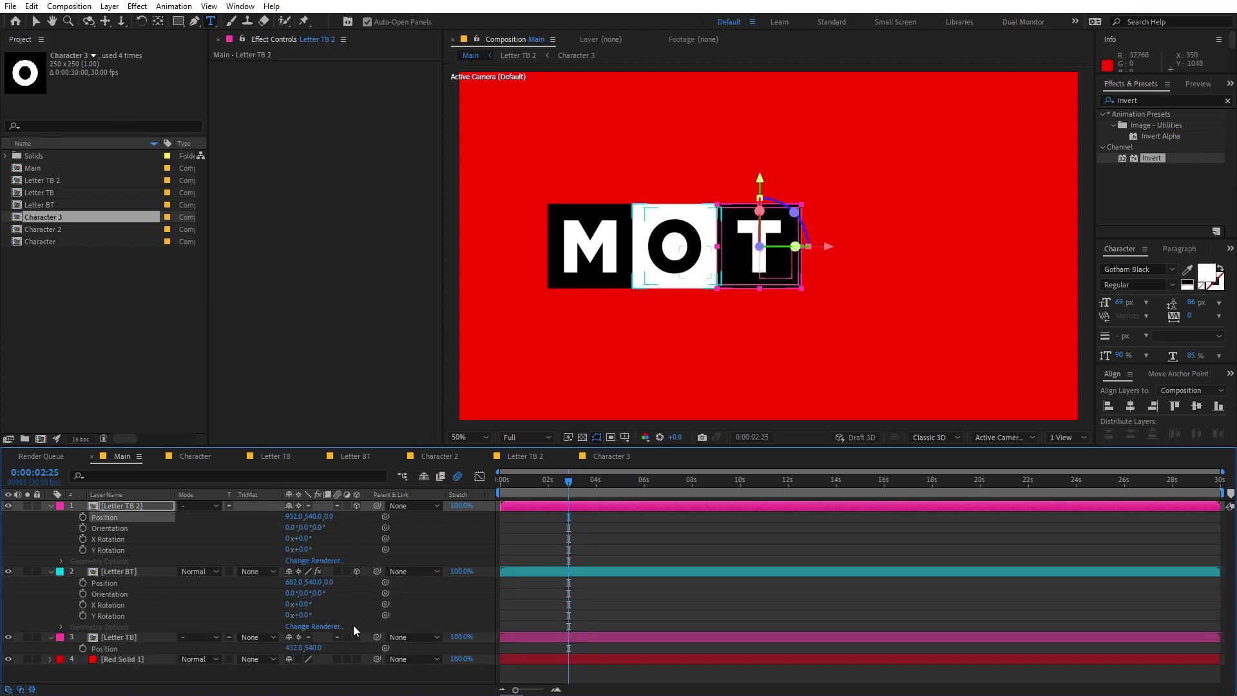
click(356, 637)
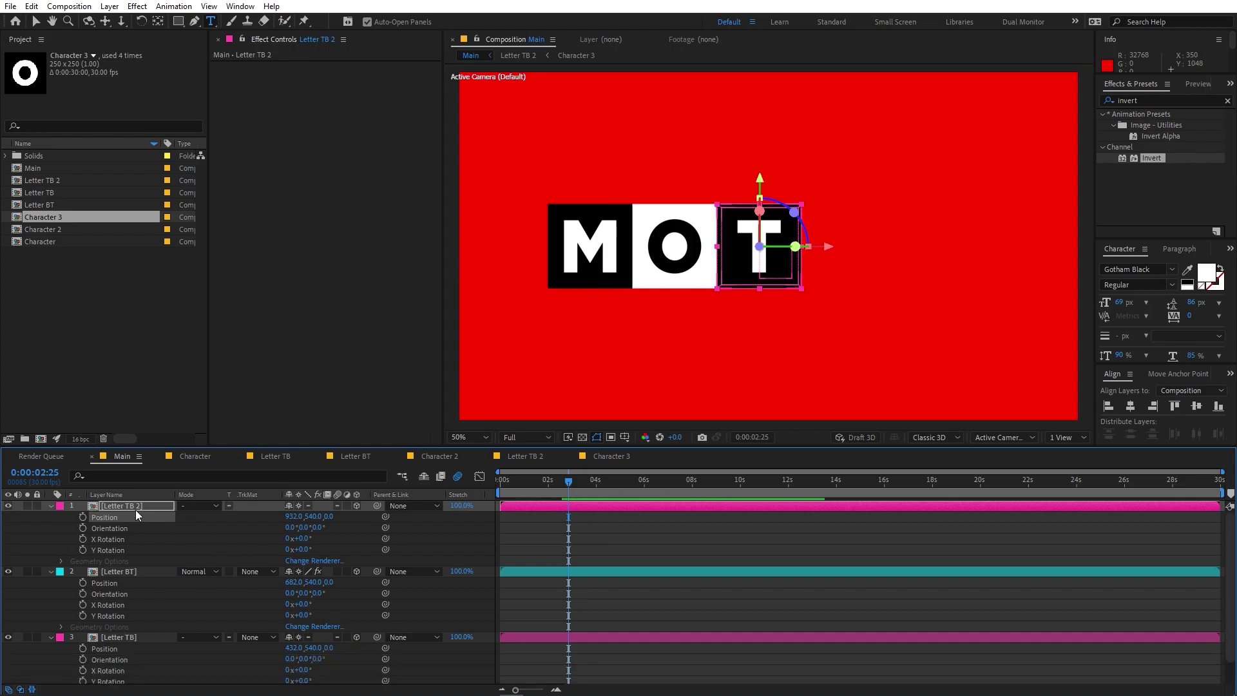
key(ctrl+a)
key(u)
click(385, 552)
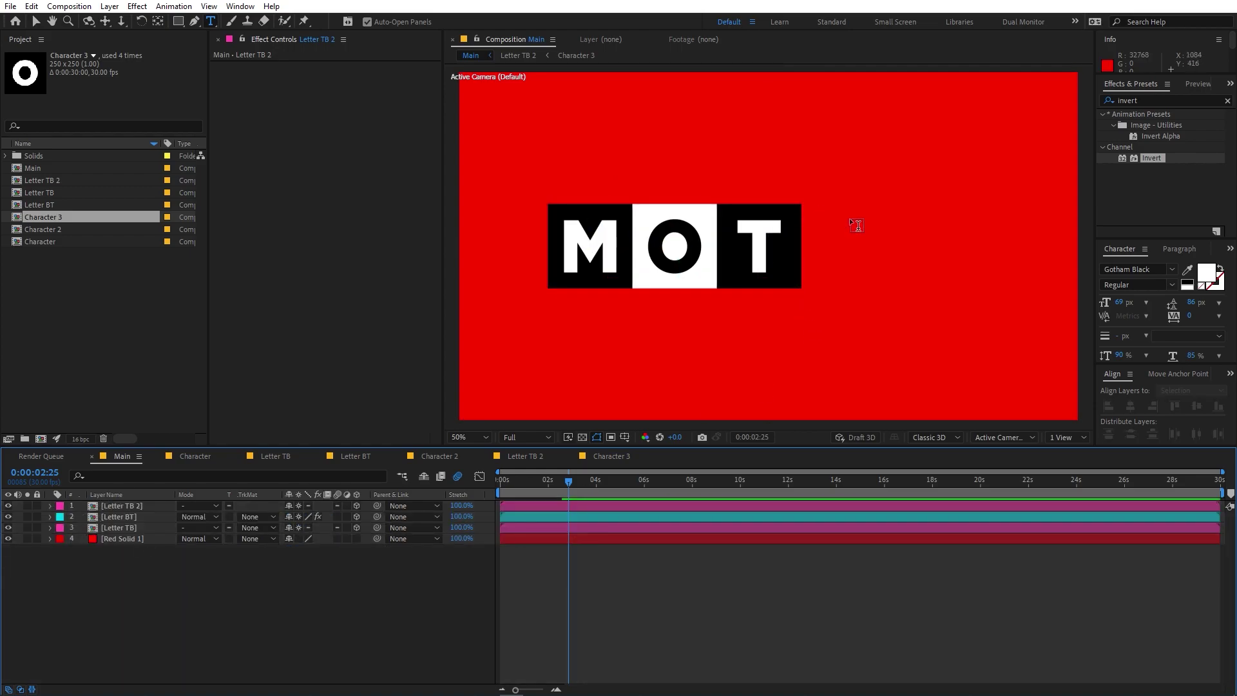
Duplicate the Letter BT layer of the O cube and place the copy above Letter TB 2
key(v)
key(KP_2)
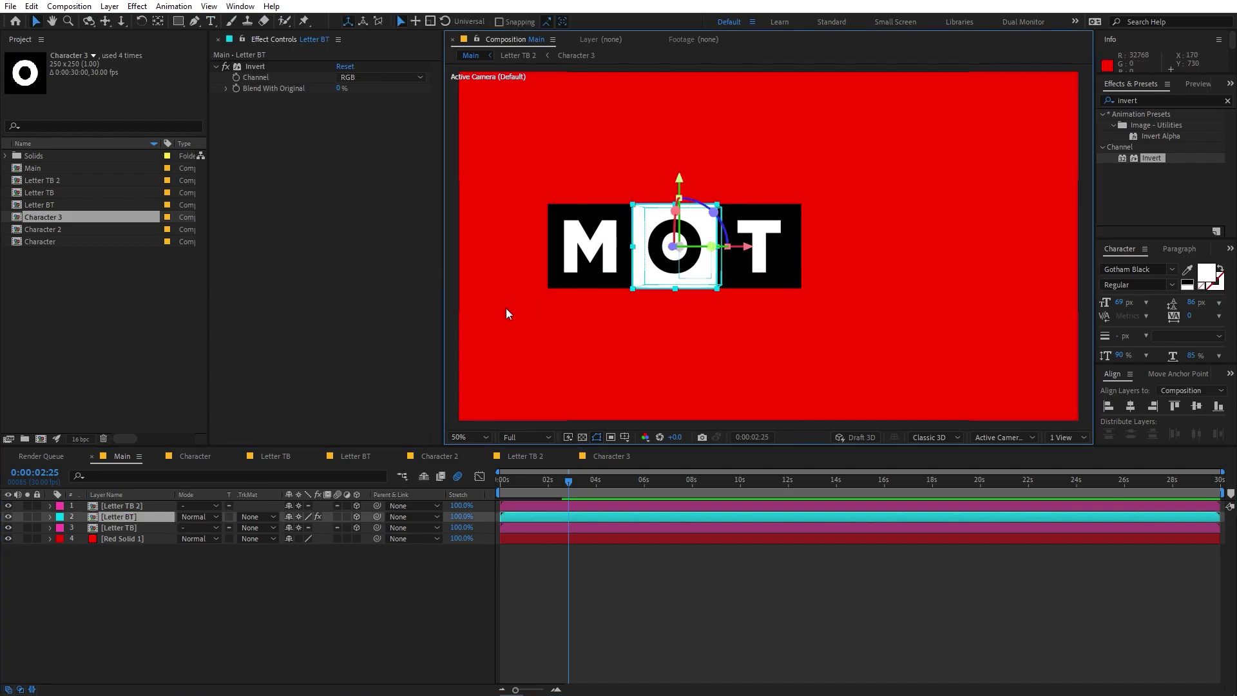
key(ctrl+d)
drag(135, 518, 141, 504)
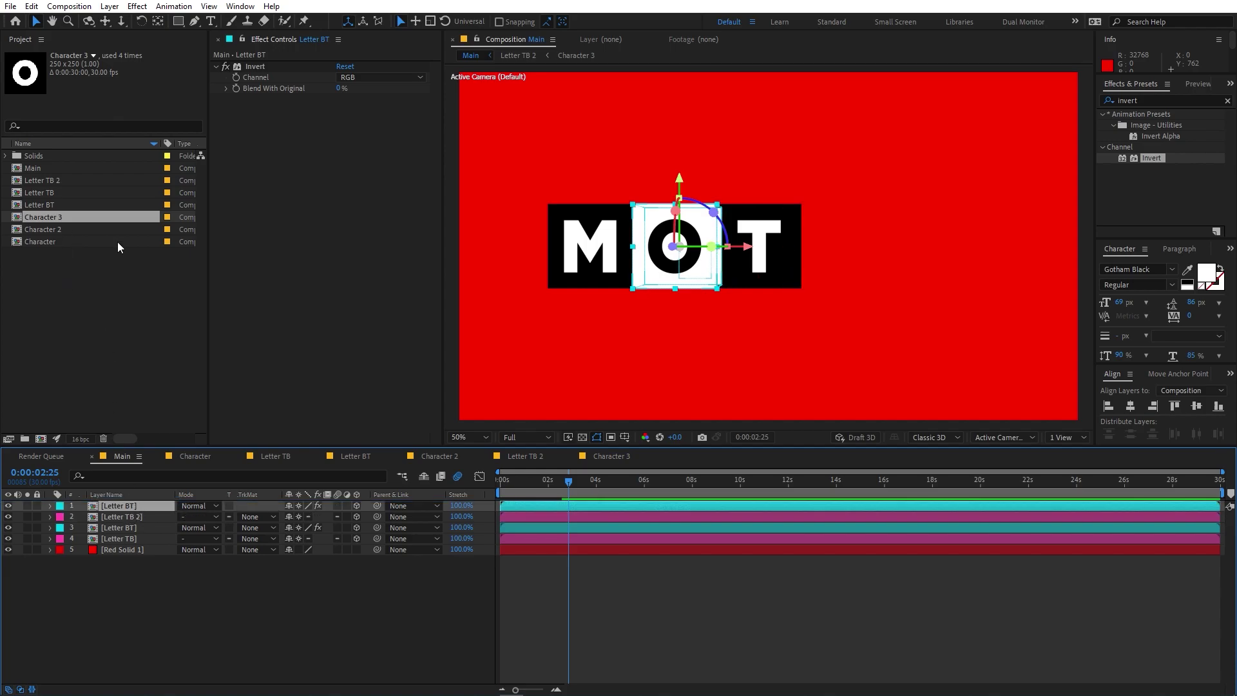
Duplicate the Letter BT composition and replace the source of the topmost layer with Letter BT 2
click(51, 194)
click(45, 204)
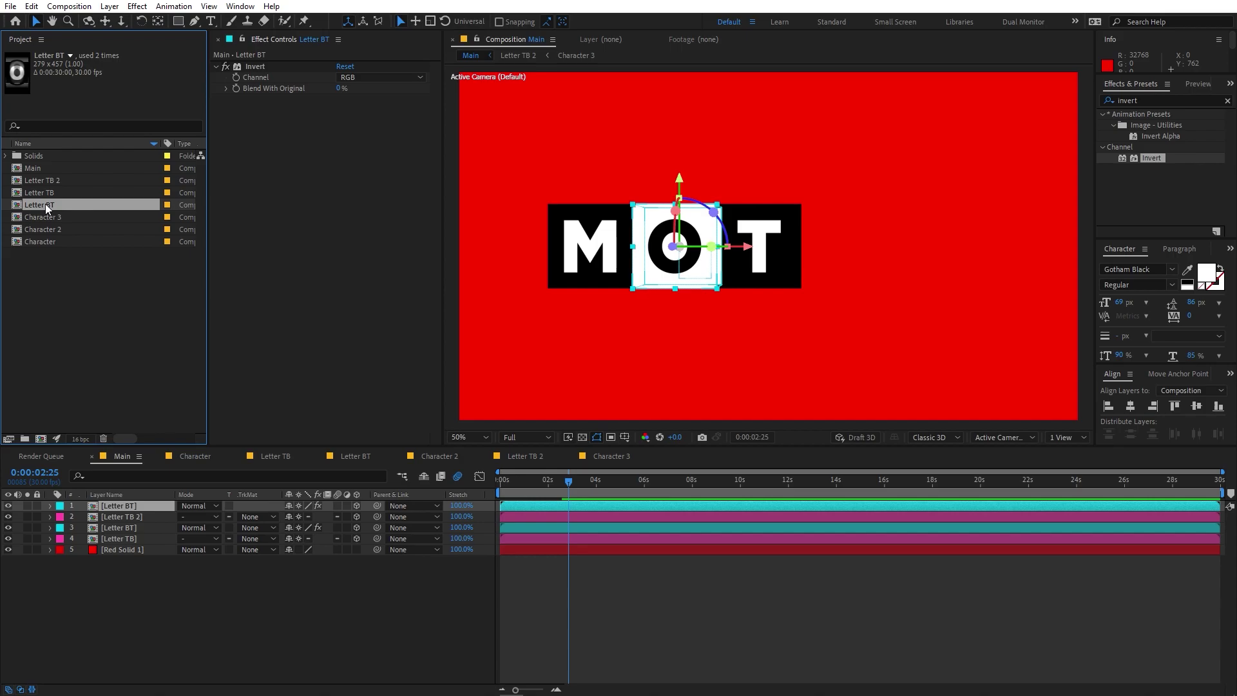
key(ctrl+d)
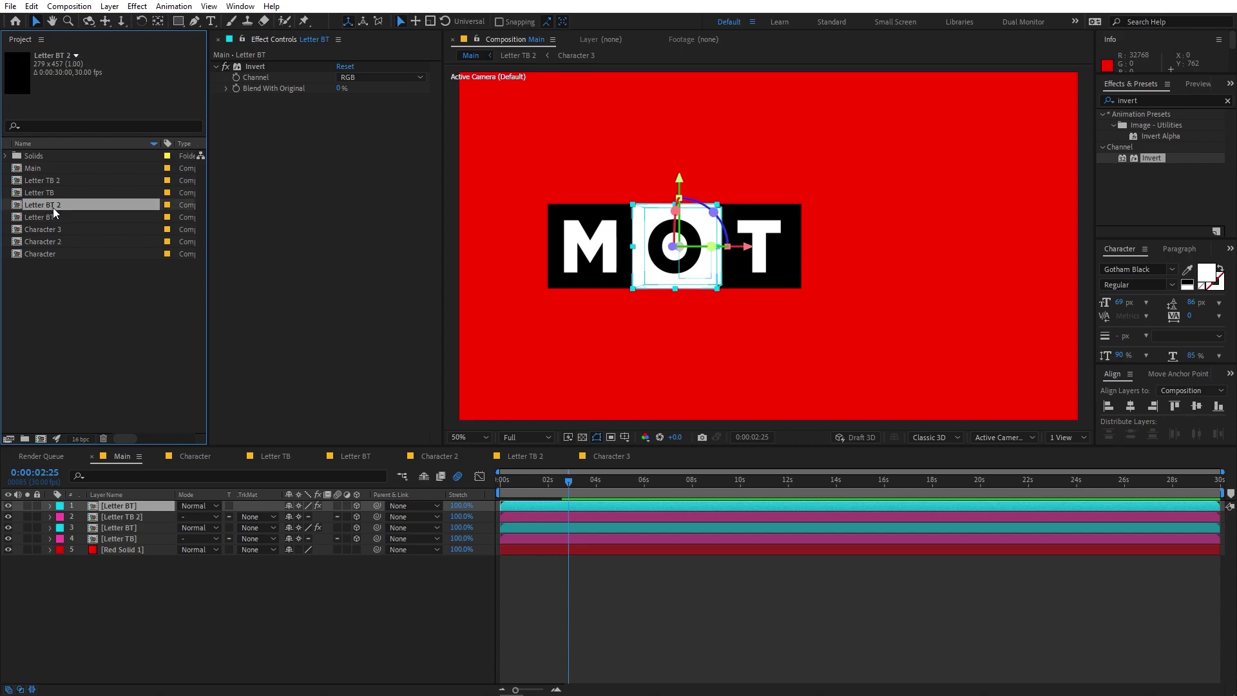
drag(14, 205, 90, 504)
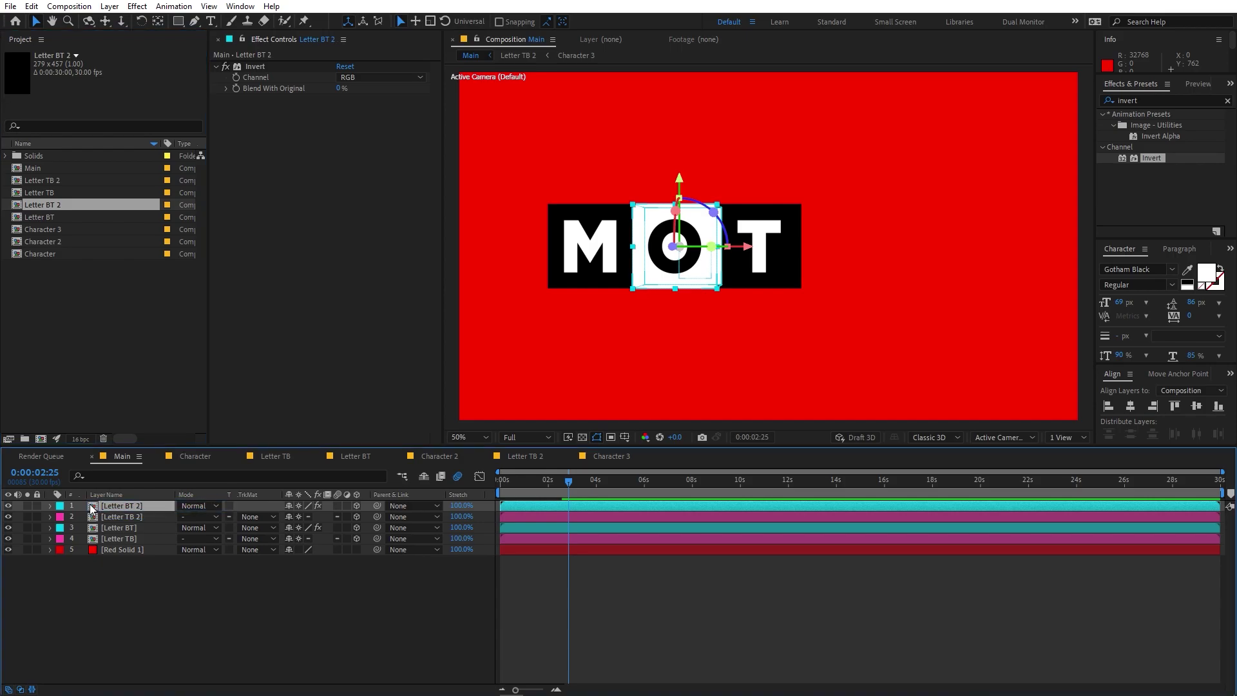
Open Letter BT 2, duplicate the Character 3 composition, and replace all four Character 2 layers with Character 4
double_click(91, 504)
click(49, 230)
key(ctrl+d)
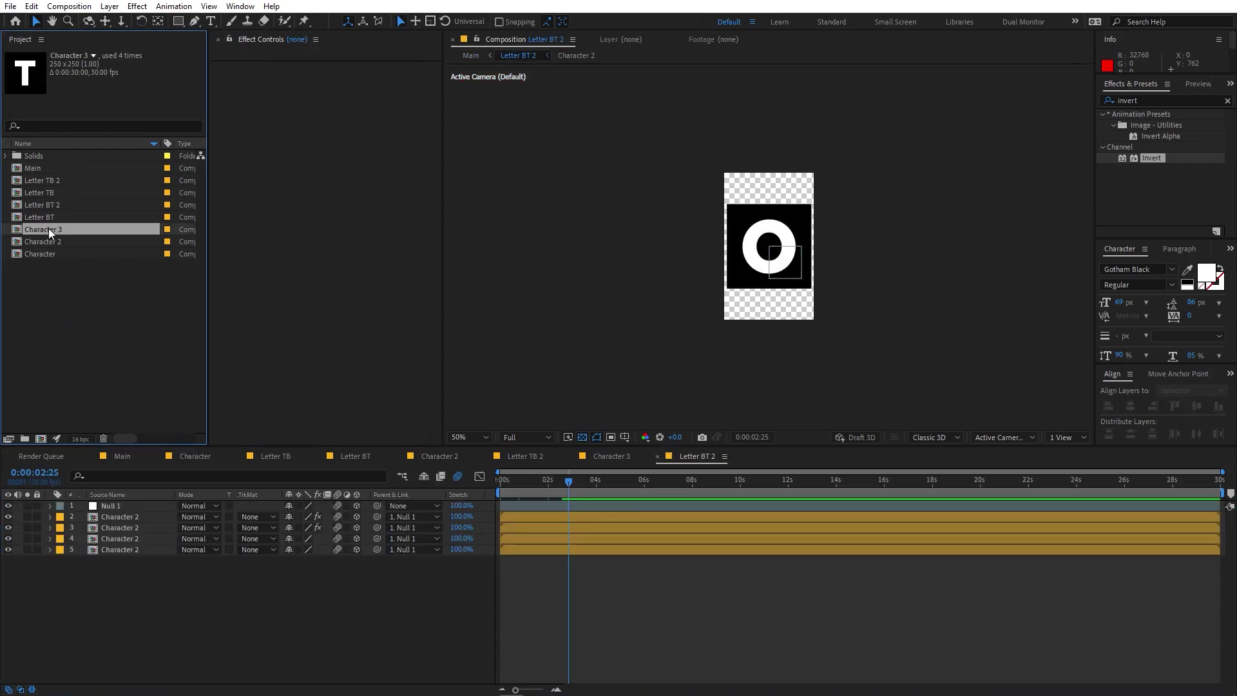
drag(130, 585, 104, 519)
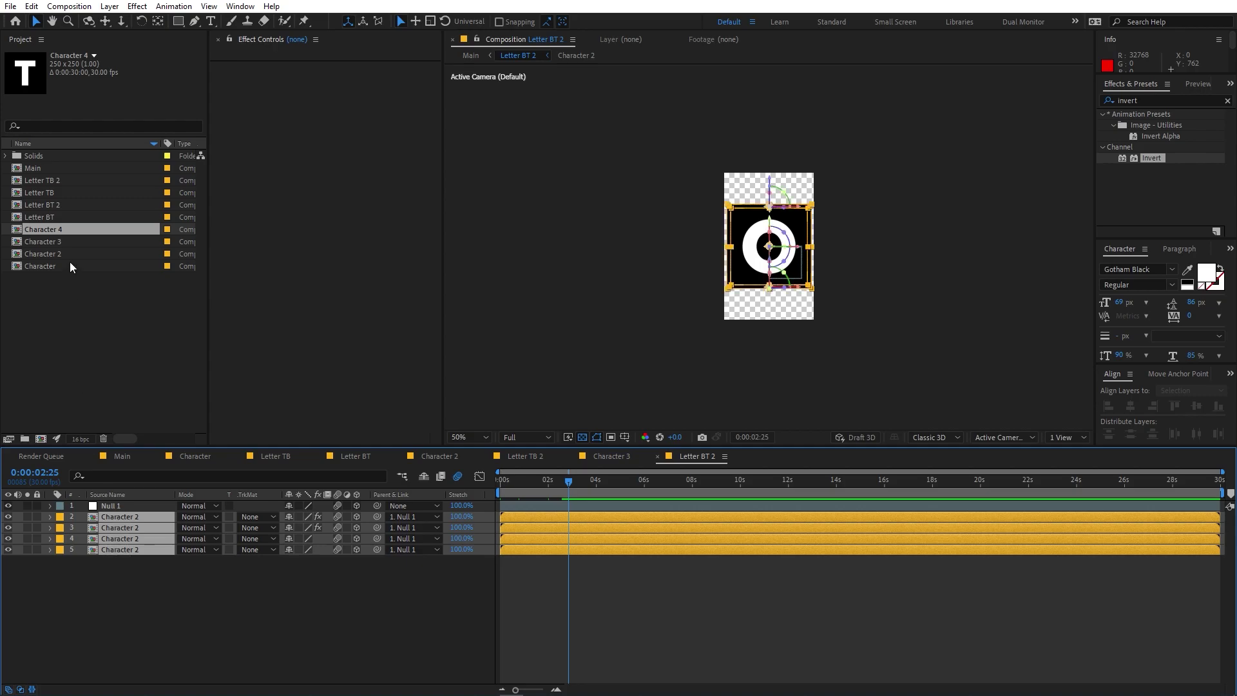
drag(19, 234, 105, 515)
click(105, 609)
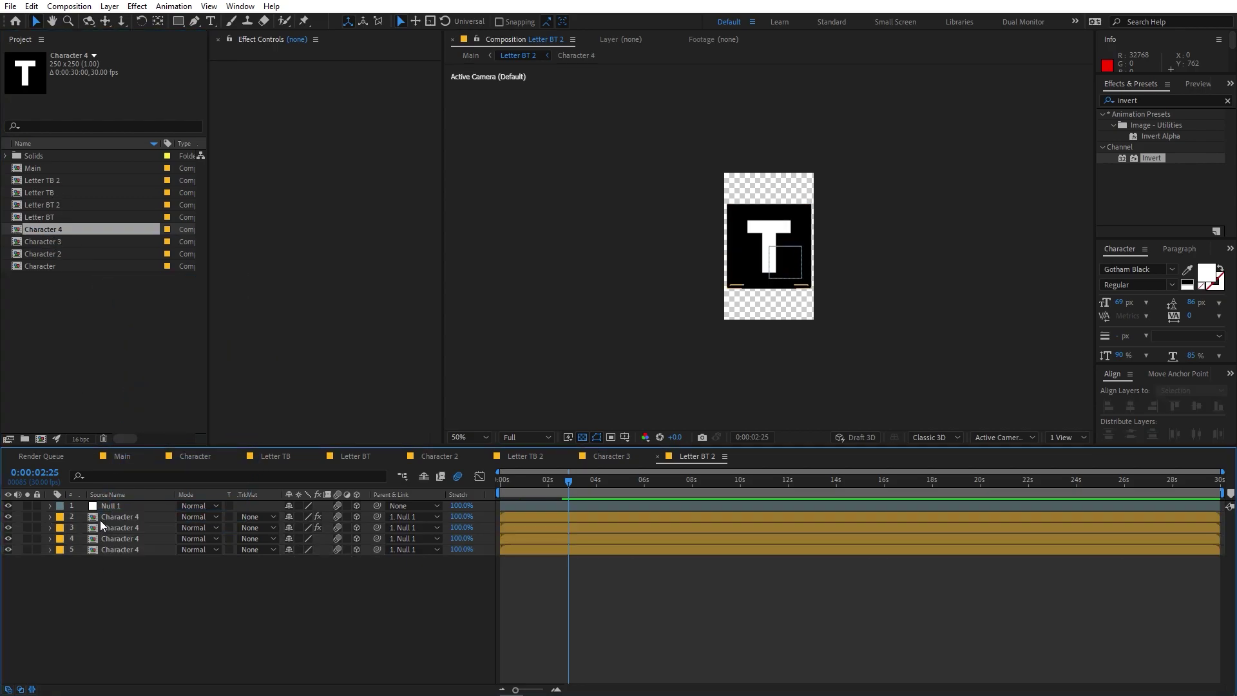
Open Character 4 and change its letter to "I"
double_click(98, 519)
click(120, 504)
double_click(120, 505)
text(I)
click(144, 567)
In Main, offset the Letter BT 2 layer's X position by +500 px
click(127, 462)
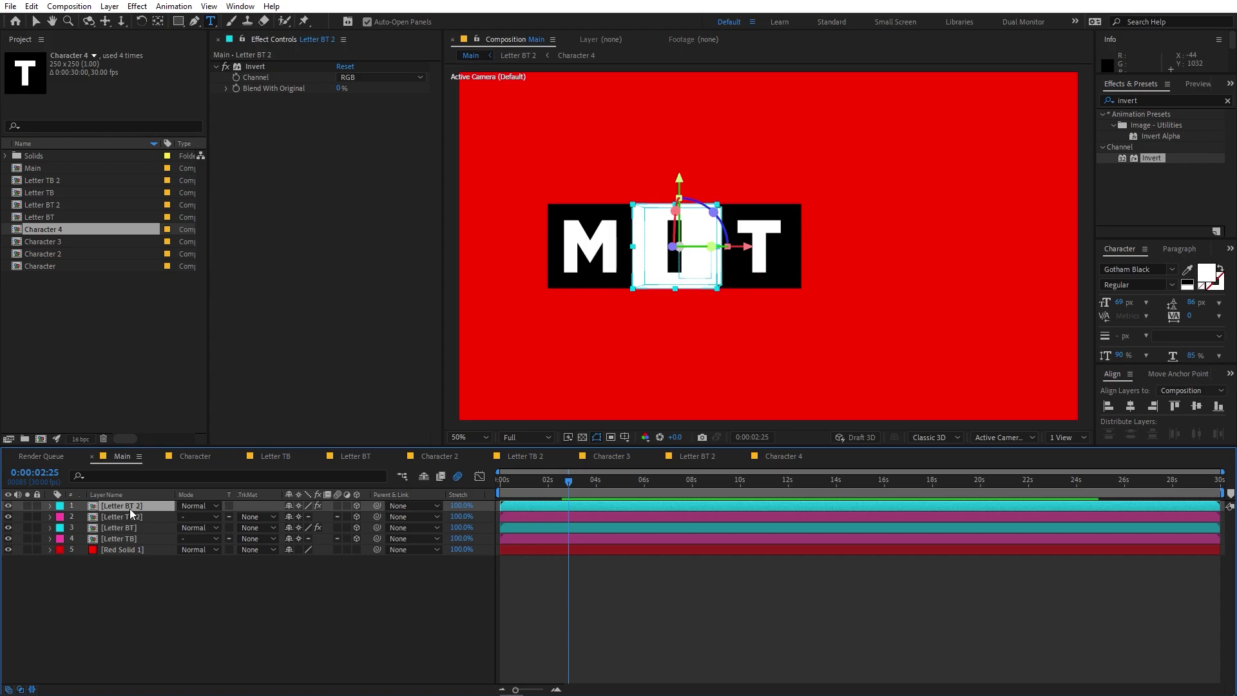
key(p)
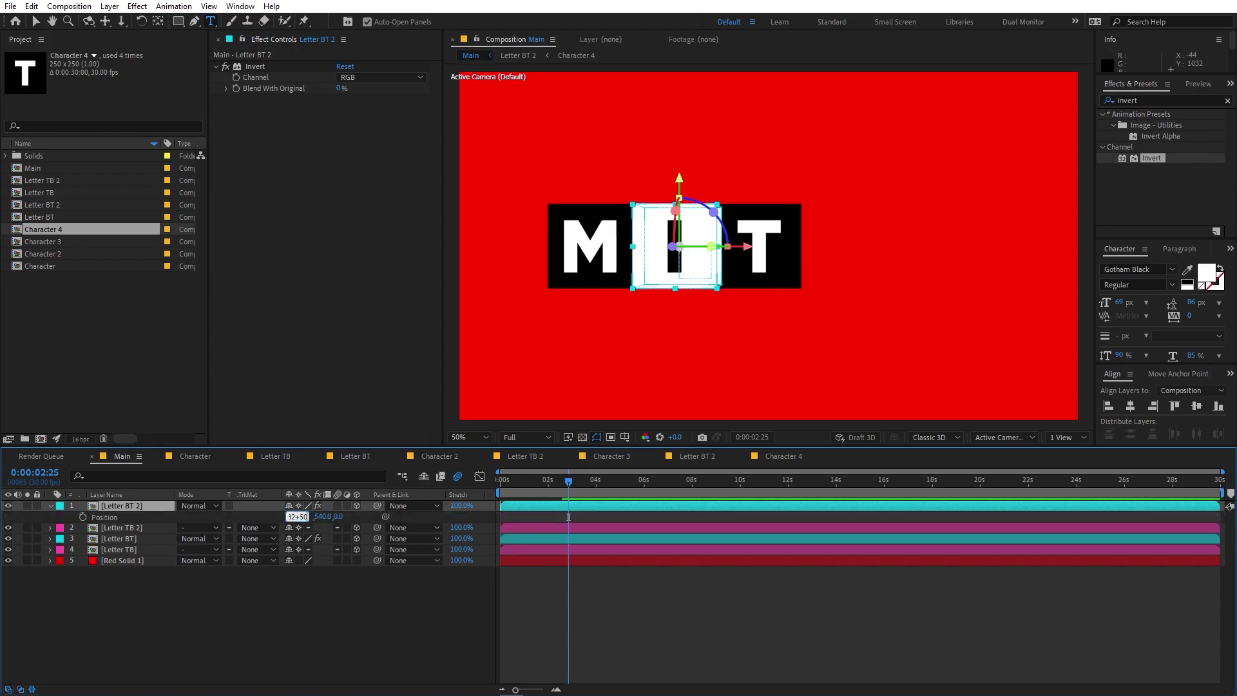
key(Return)
click(568, 517)
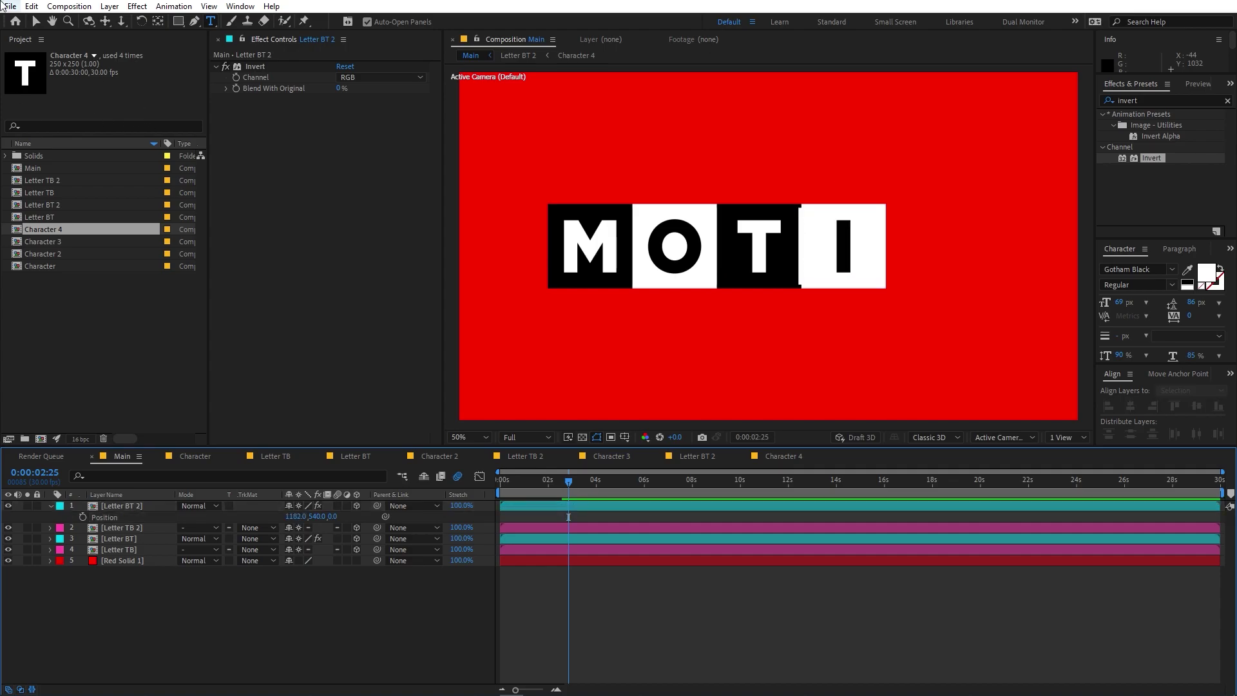
Add an O cube as Letter TB 3 at X 1432 and an N cube as Letter BT 3 at X 1682 to complete MOTION
click(32, 22)
click(675, 254)
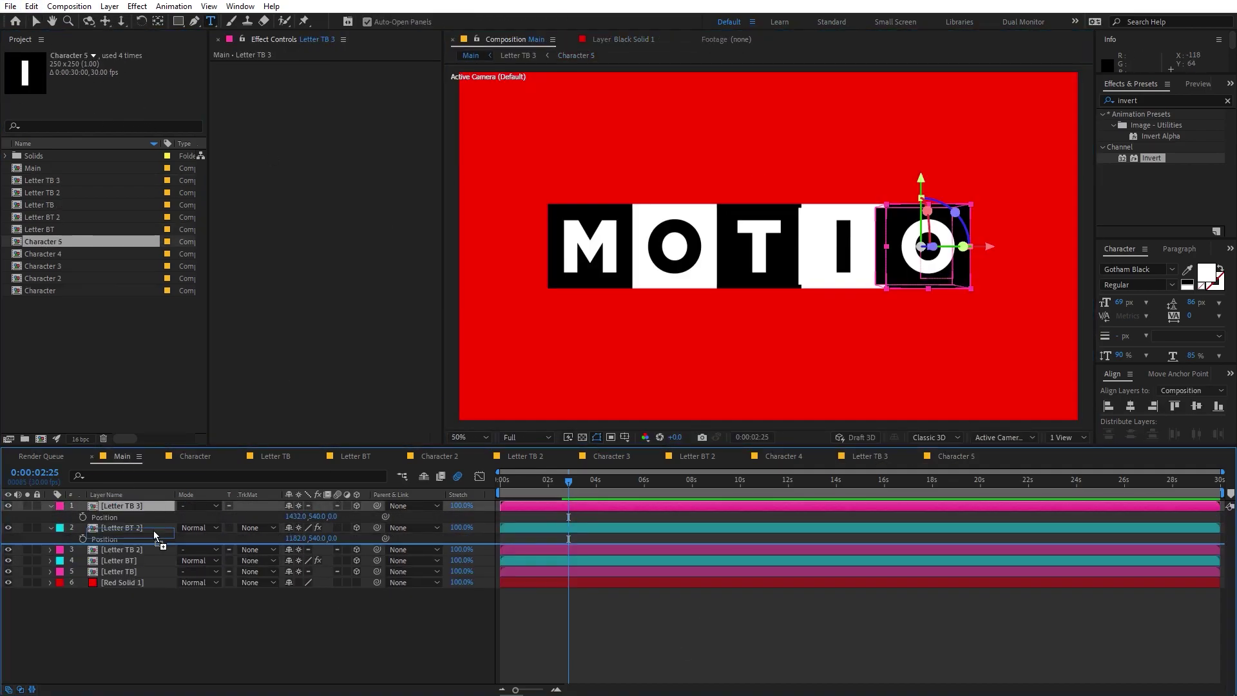
click(119, 563)
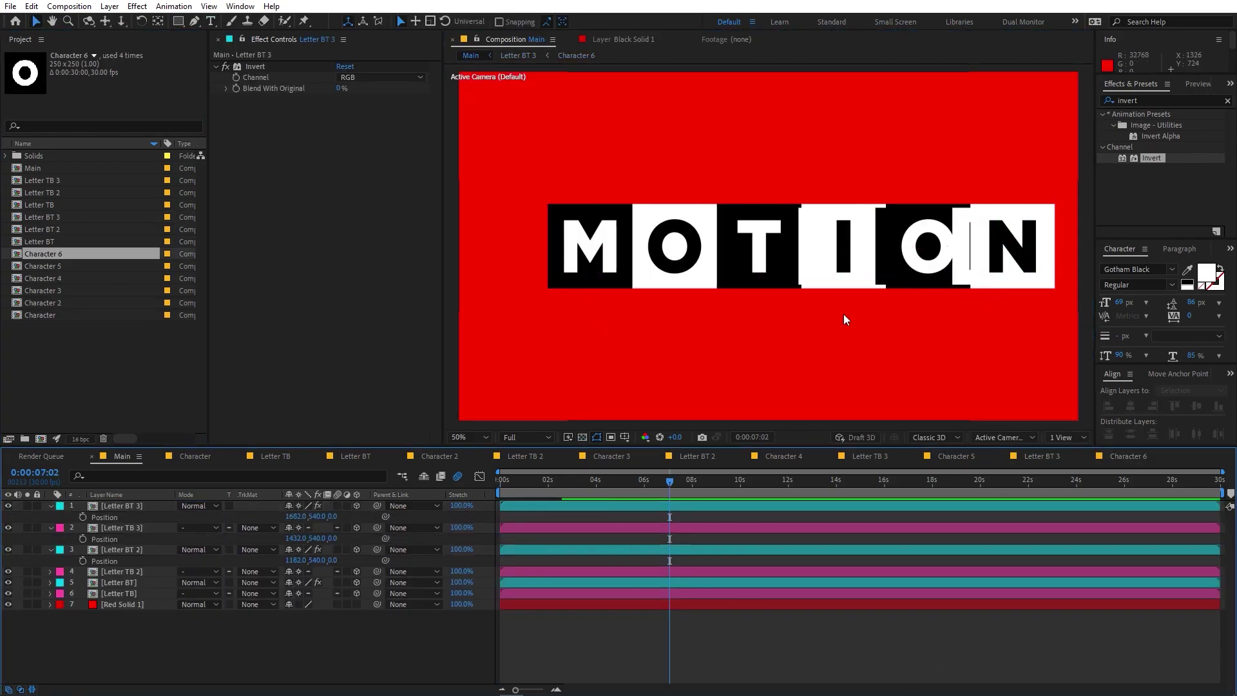
Restack the I and N cube layers, moving Letter BT 3 below Letter BT 2 and Letter BT 2 below Letter TB 2
click(1019, 254)
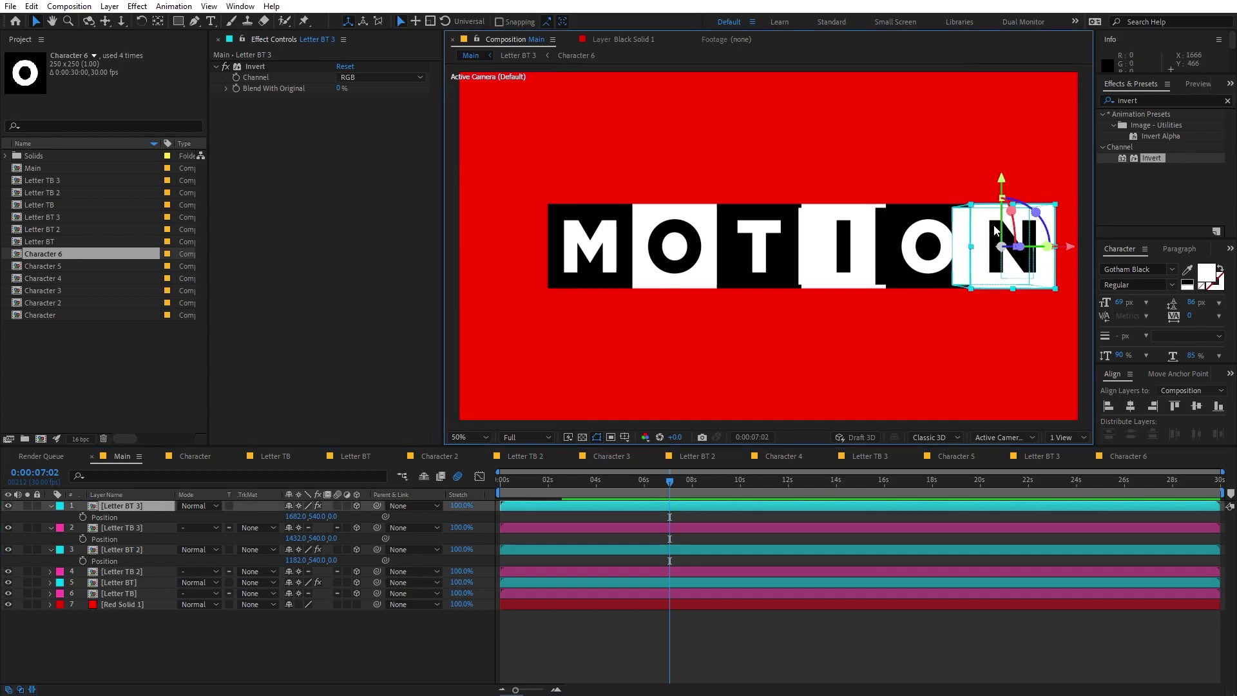
drag(139, 504, 141, 558)
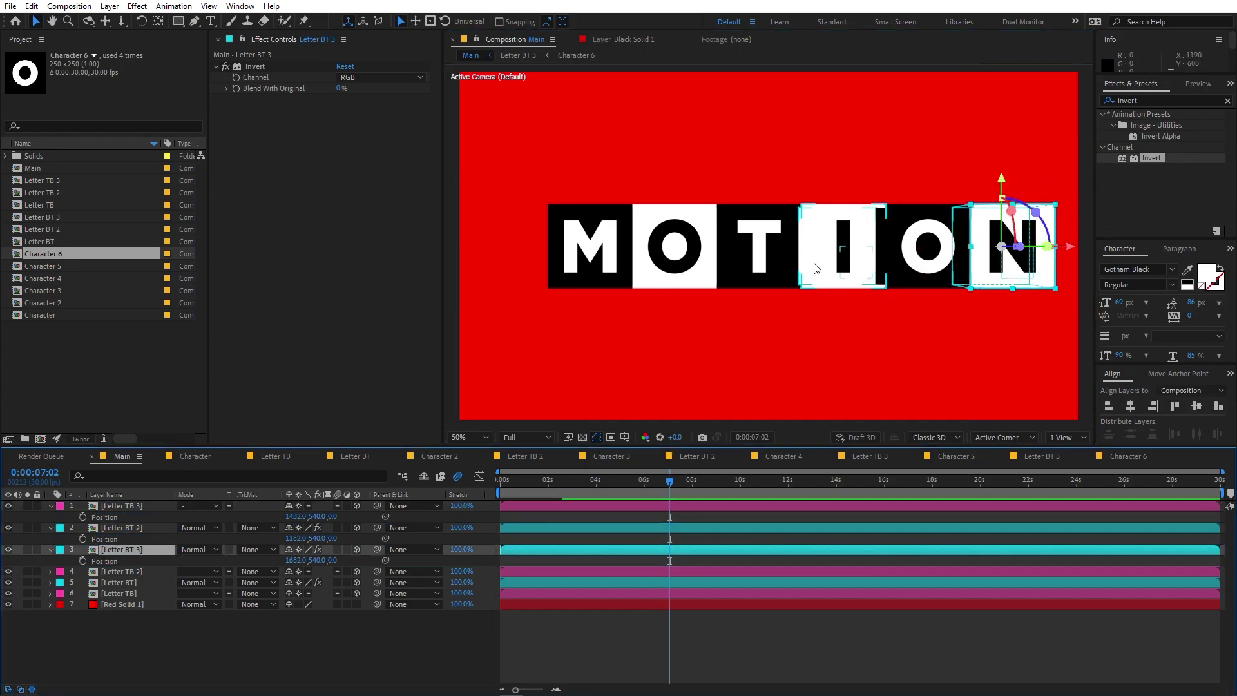
click(834, 249)
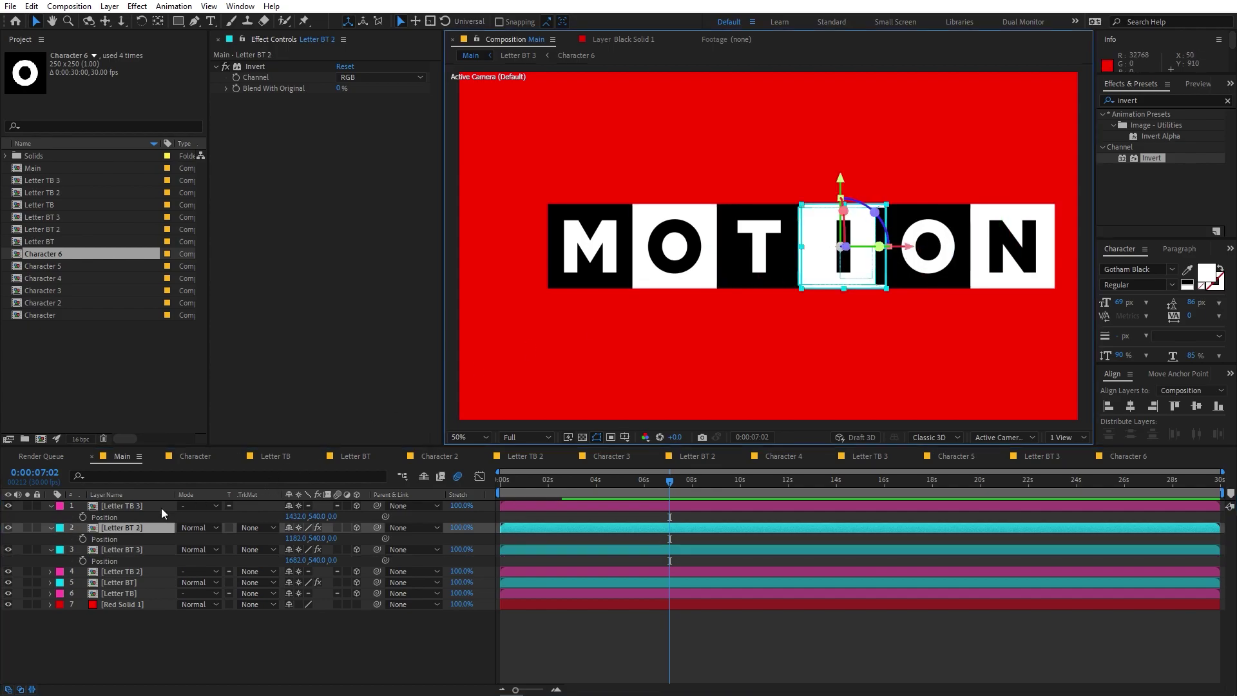
drag(142, 524, 139, 583)
Move the Letter TB 3 layer below Letter BT 2, and place Letter BT 3 directly beneath Letter TB 3
click(944, 264)
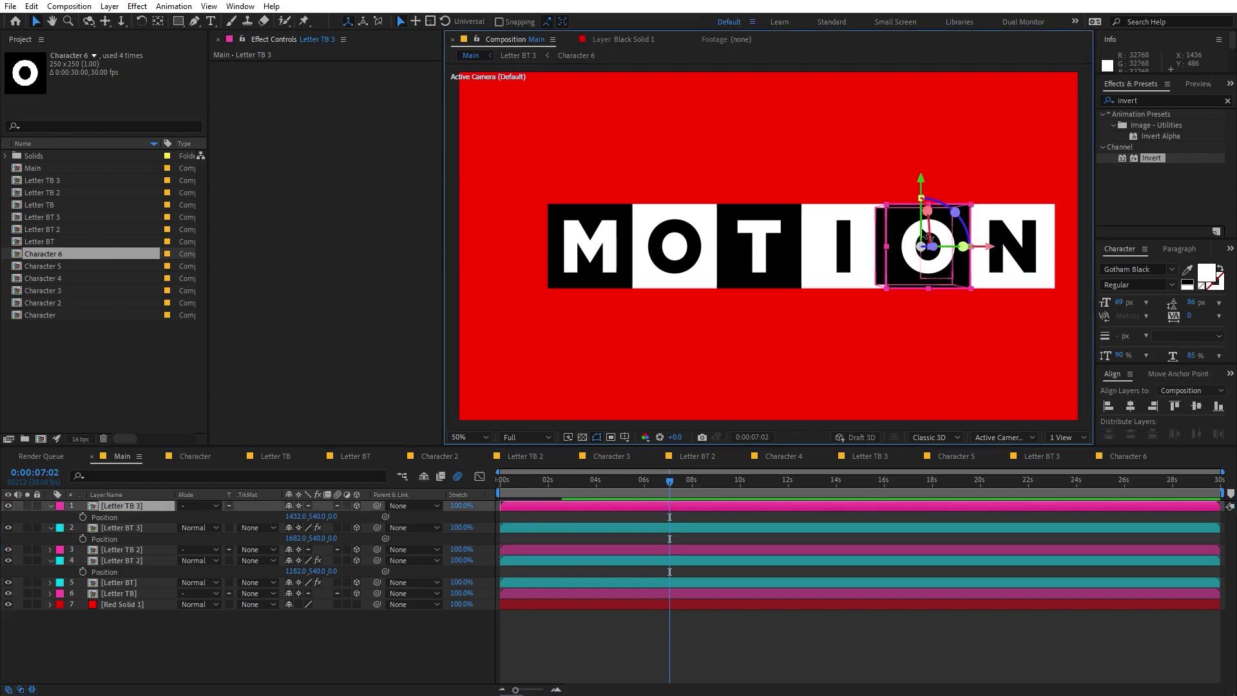
drag(140, 506, 136, 563)
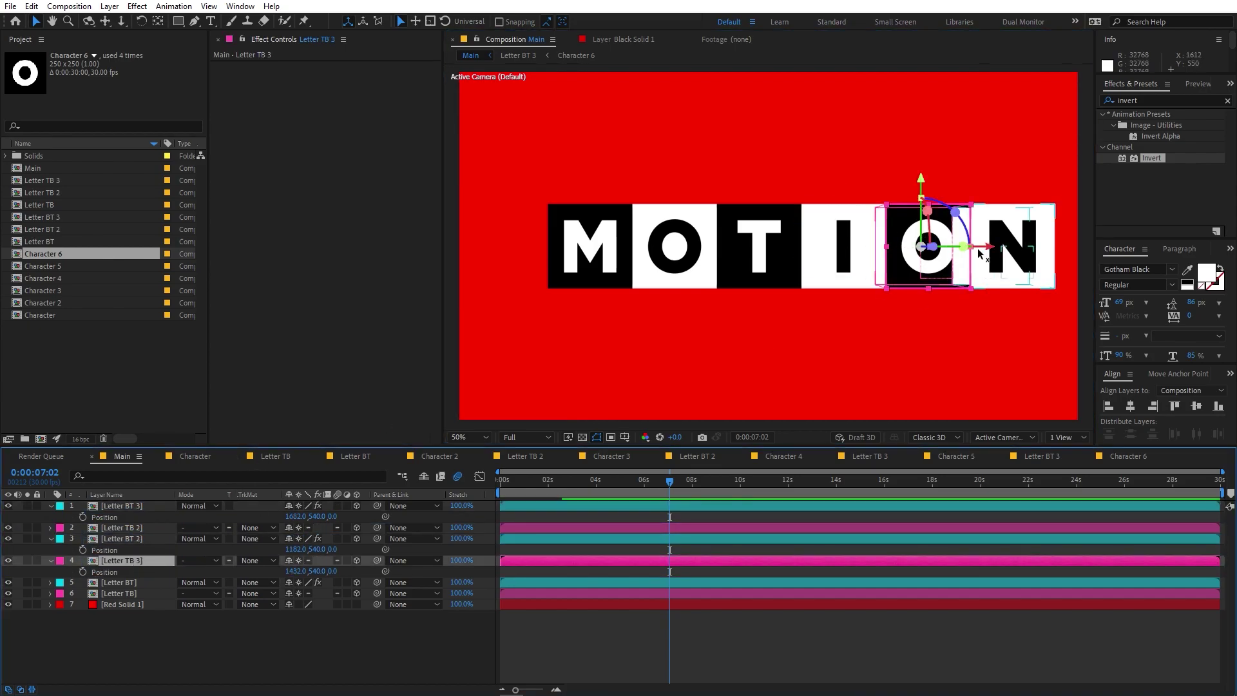
click(989, 252)
drag(141, 503, 144, 574)
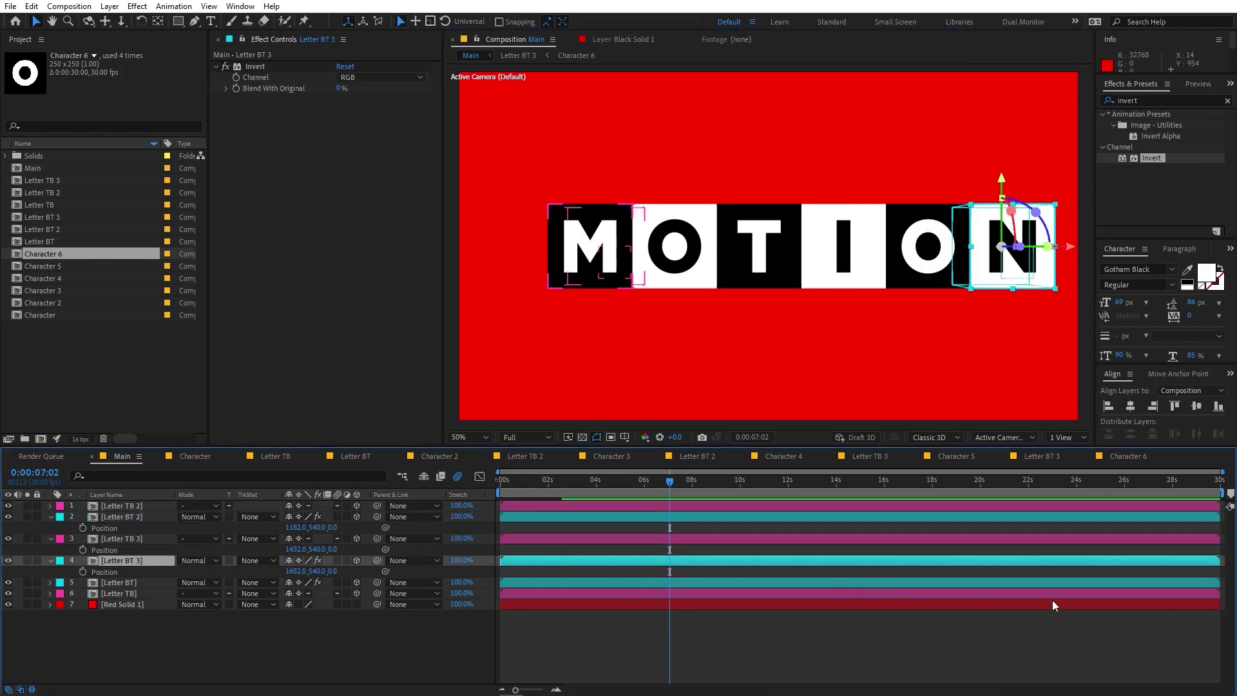
click(1029, 640)
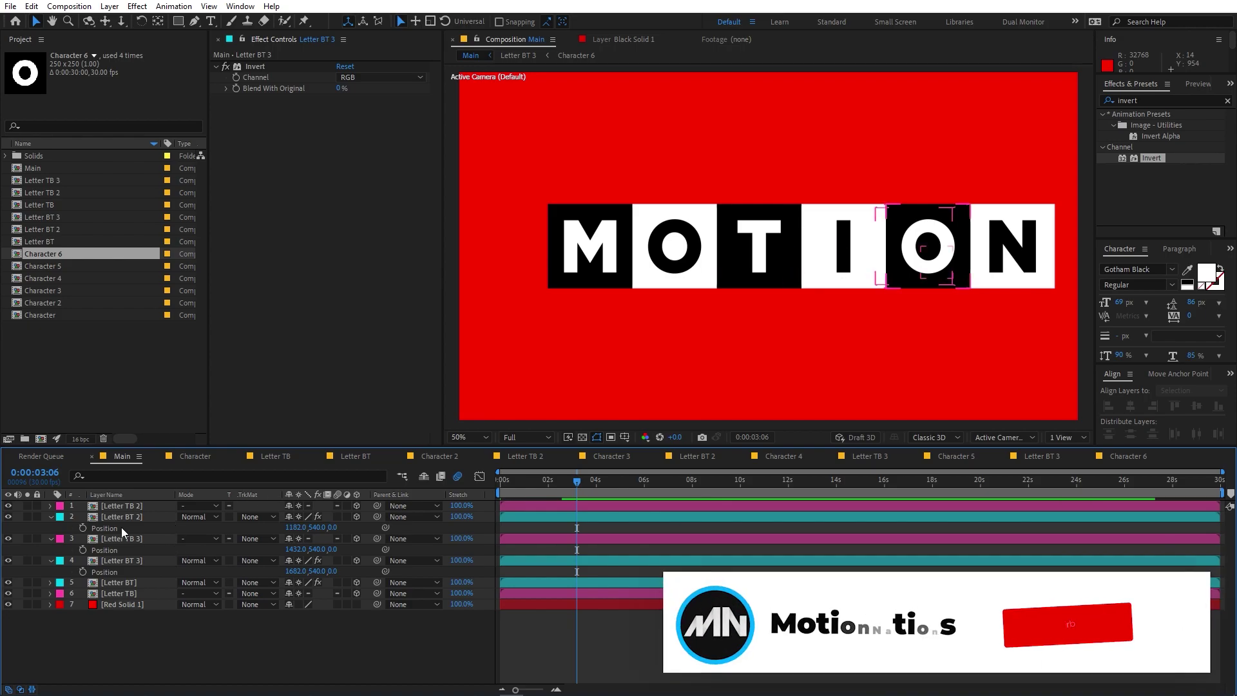
Keyframe the Scale of all six letter layers from 0% at the first frame to 100% at about 20 frames
click(121, 506)
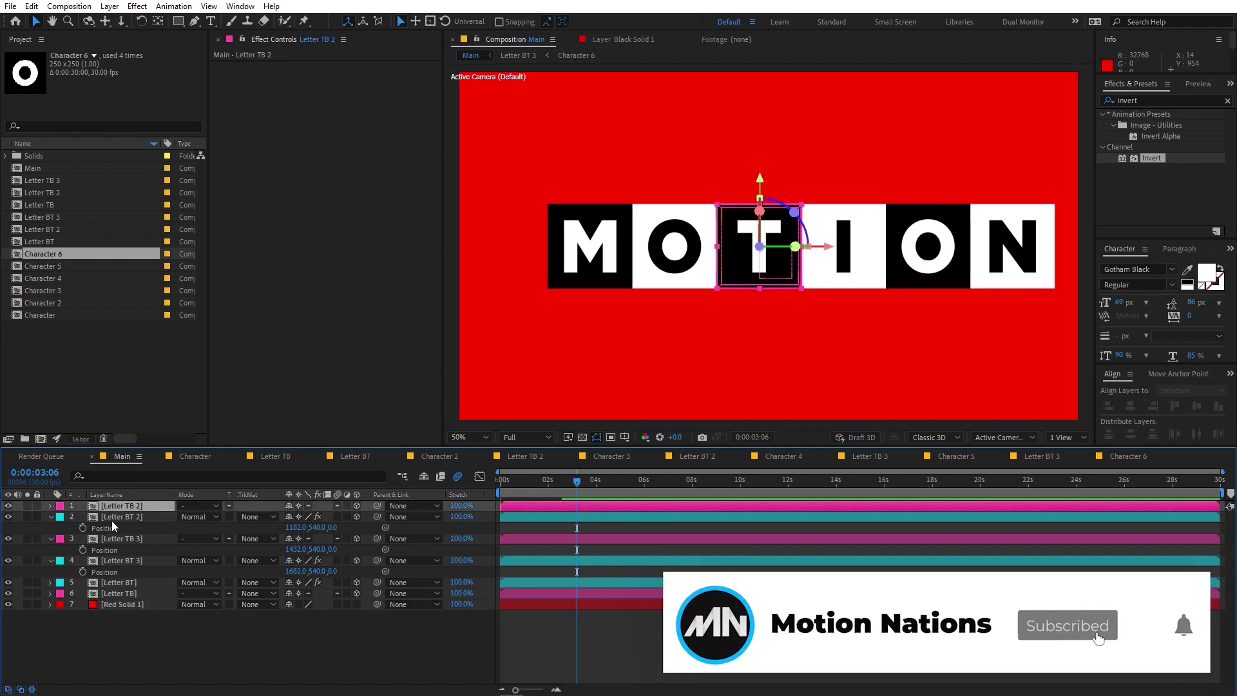
shift+click(109, 594)
key(s)
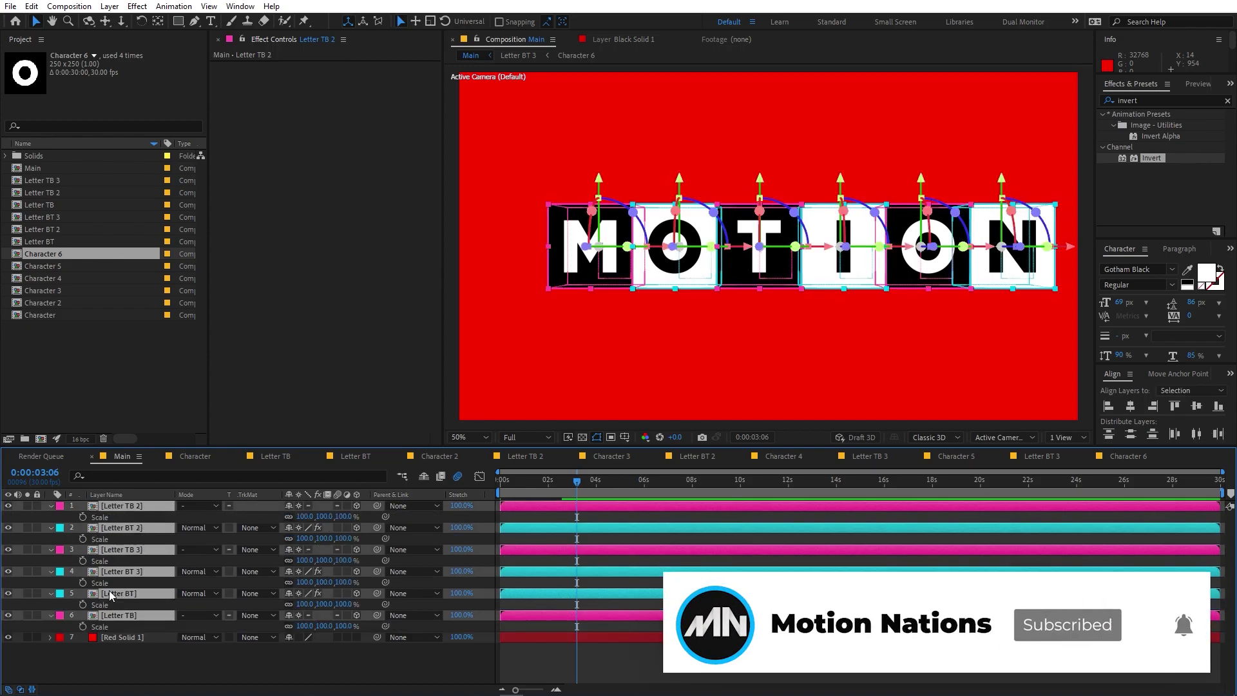
key(Home)
click(84, 518)
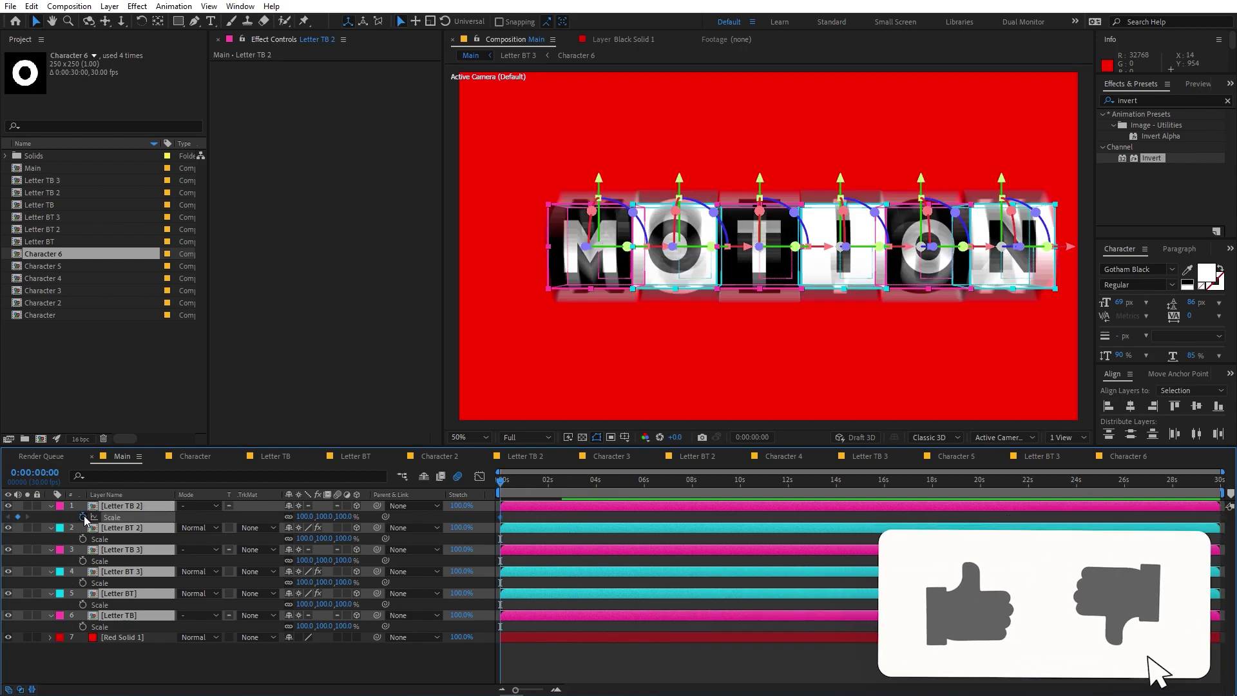
drag(517, 691, 535, 691)
drag(501, 517, 549, 517)
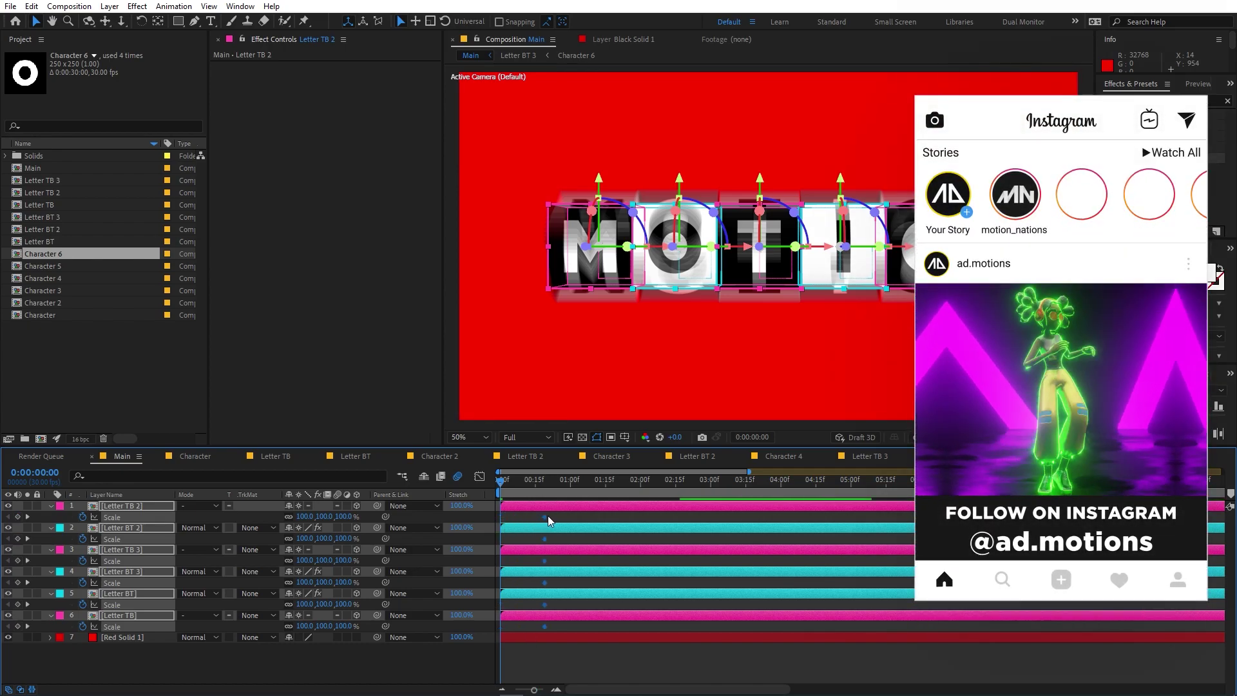
click(305, 516)
text(0)
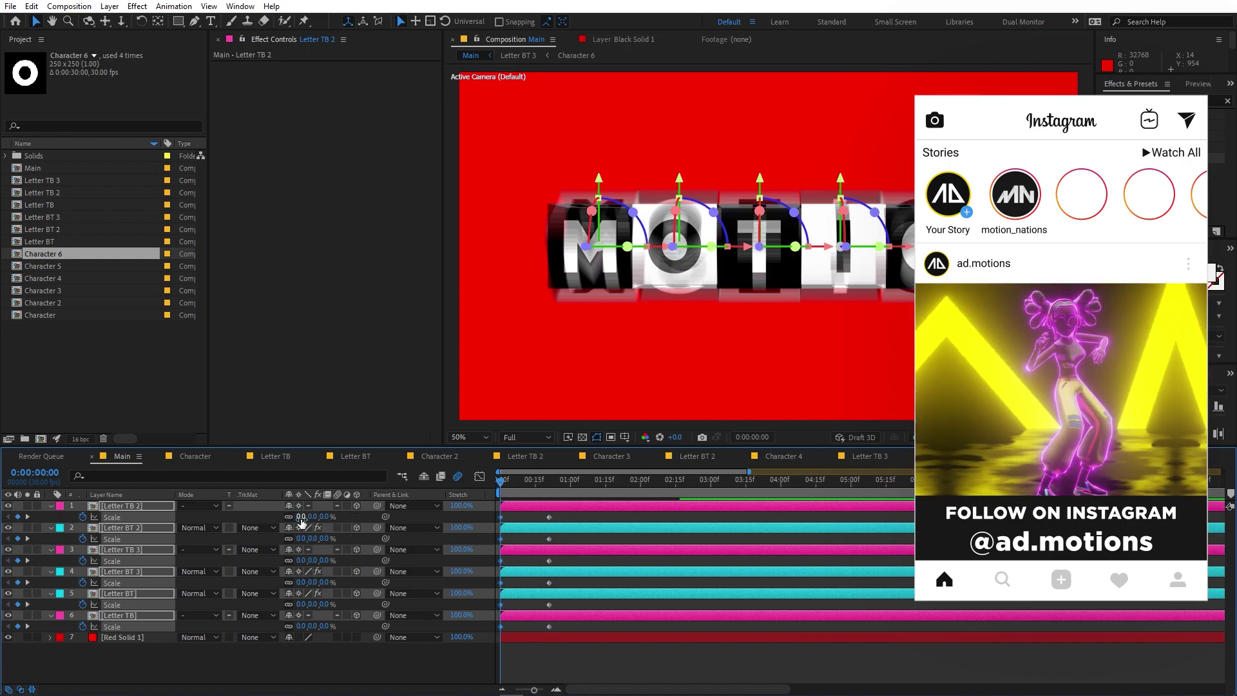
key(Return)
Ease the letters' Scale keyframes and stretch the end keyframe's influence fully back toward the start in the speed graph
drag(560, 520, 470, 627)
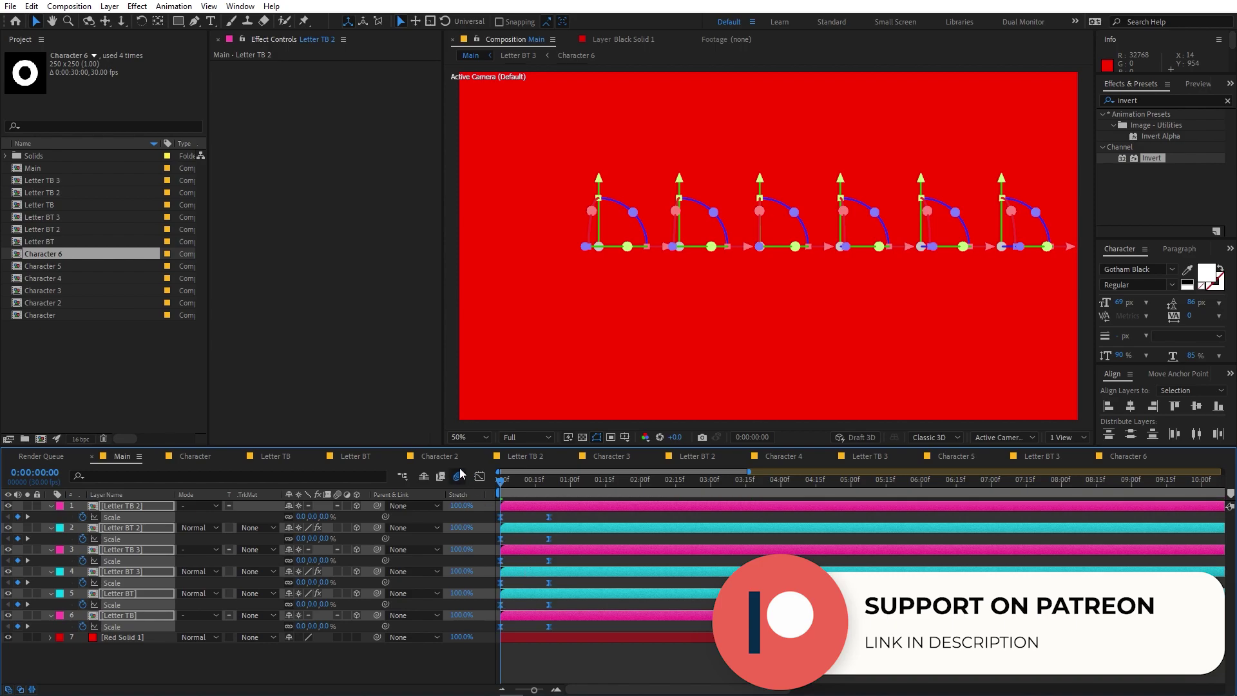
click(480, 476)
drag(670, 585, 428, 682)
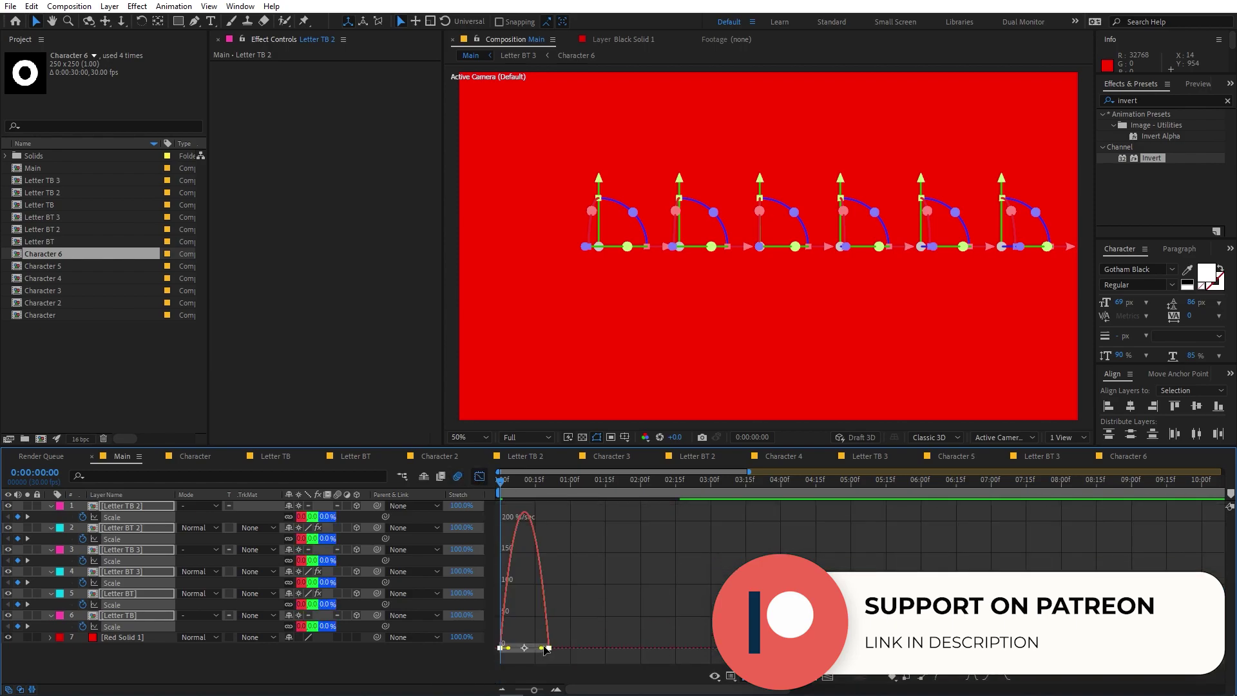
drag(543, 649, 473, 650)
click(480, 477)
Preview the cubes scaling in, and collapse the properties of all letter layers
key(space)
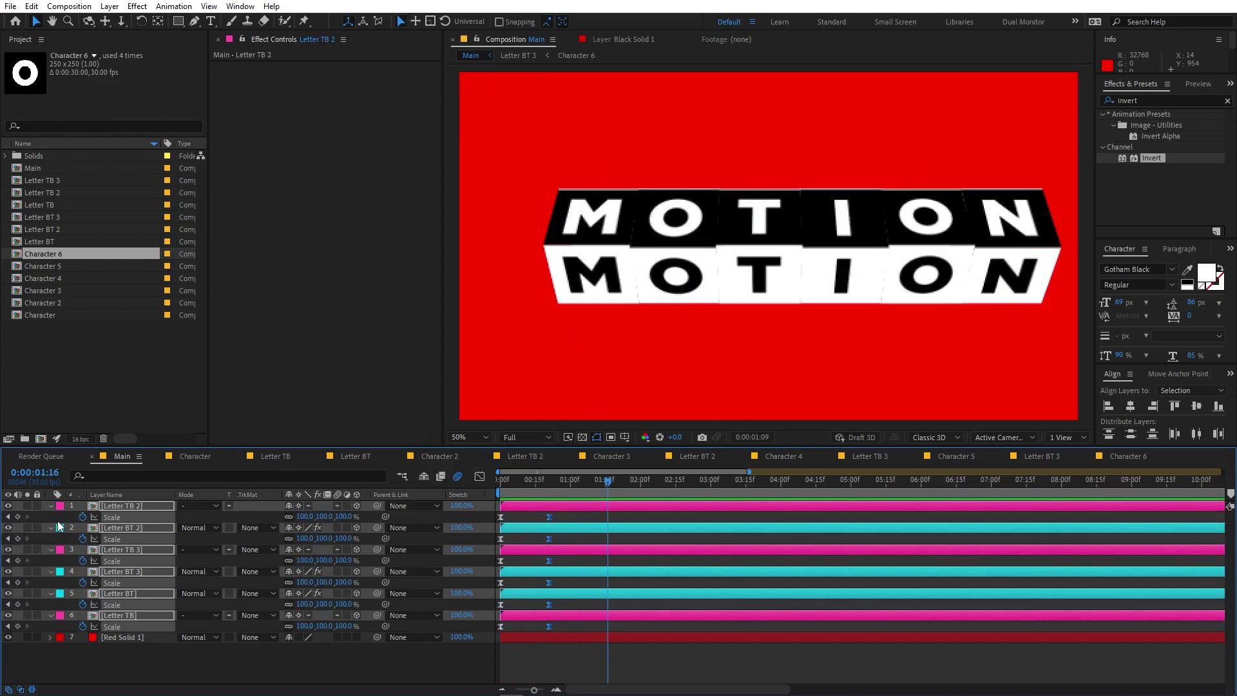
key(space)
key(u)
key(u)
key(u)
click(602, 609)
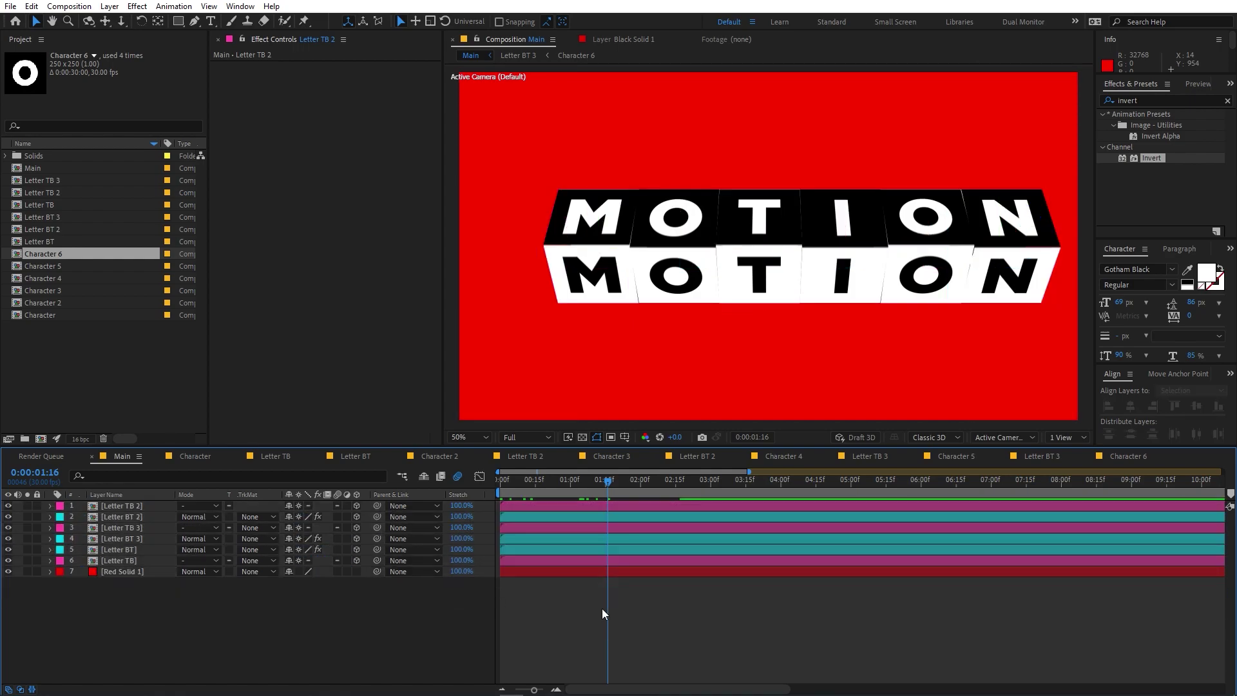
Offset the first O cube's layer, Letter BT, so that it starts at frame 5
click(587, 257)
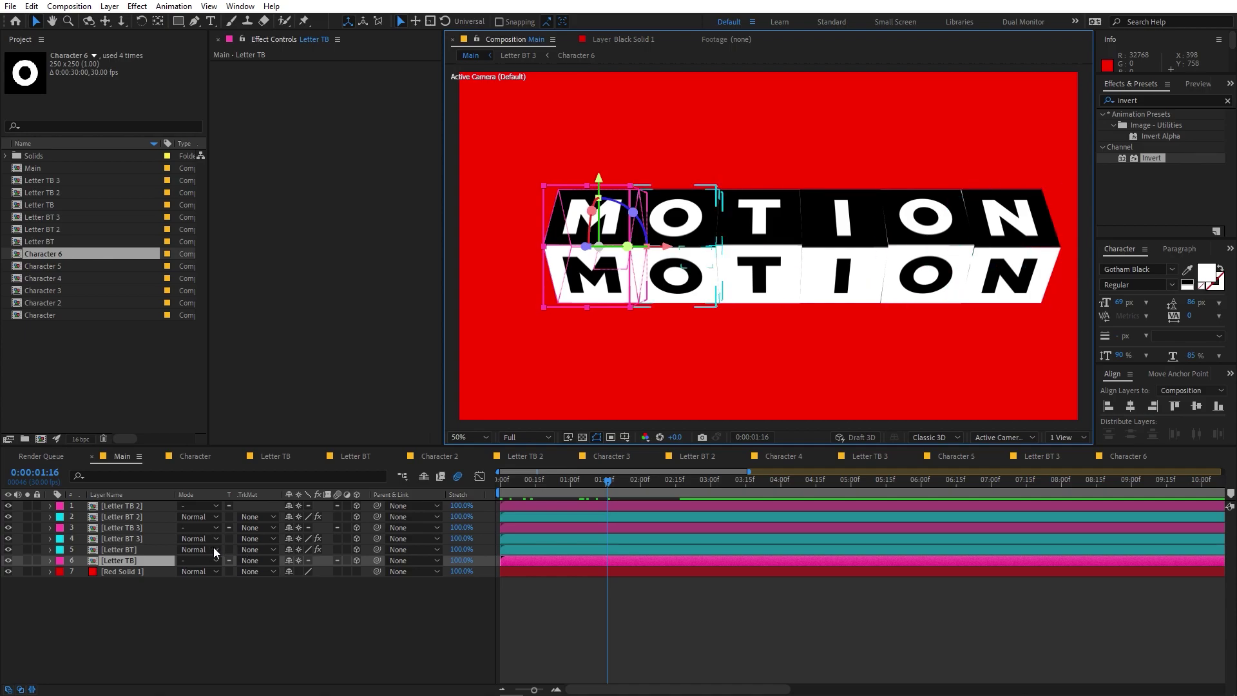
click(686, 277)
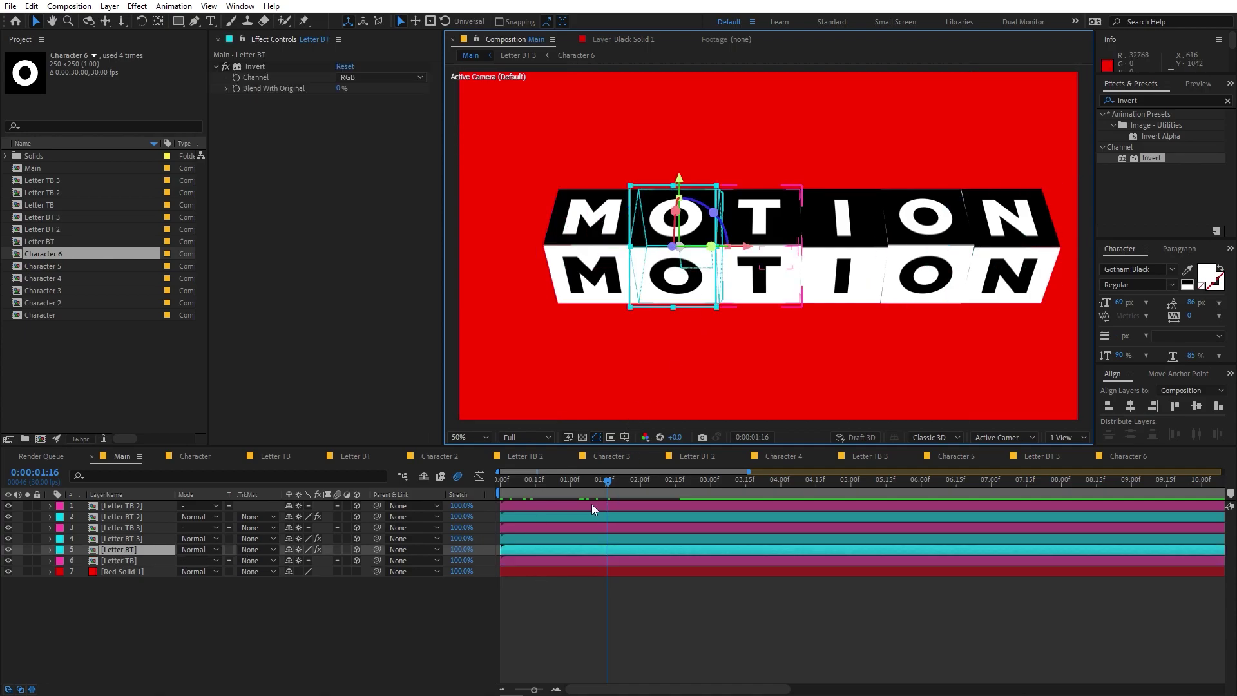
drag(534, 690, 535, 691)
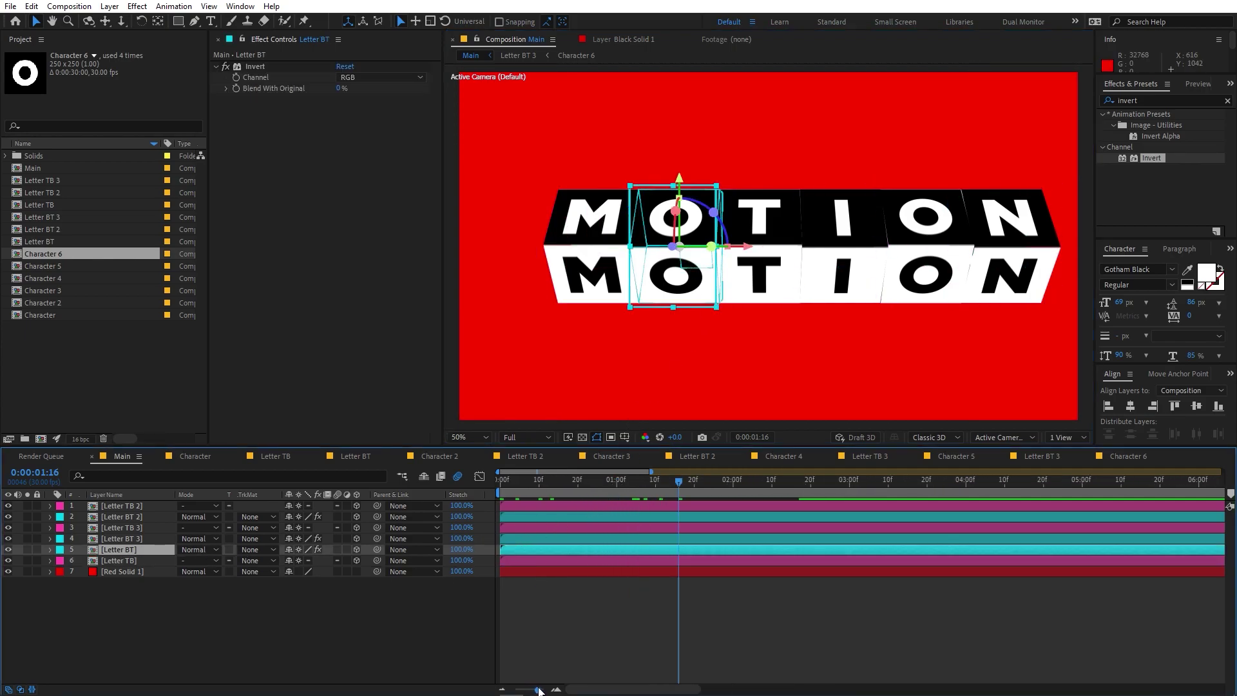
drag(515, 552, 531, 552)
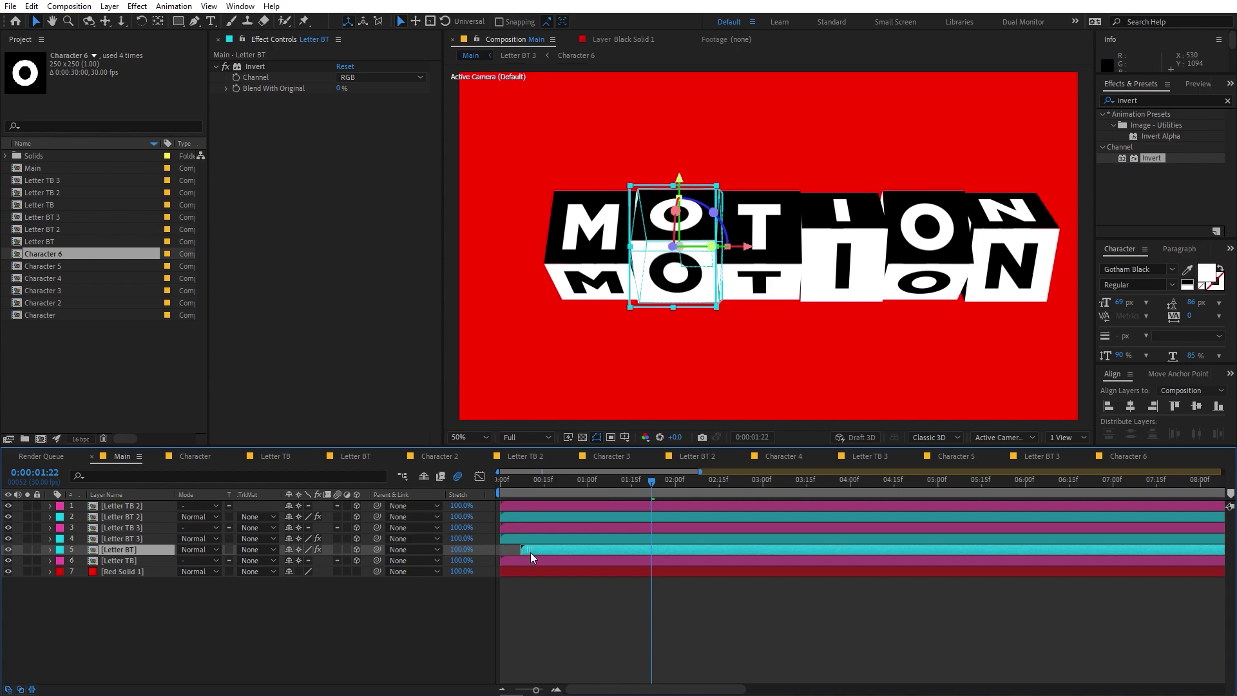
key(Home)
key(equal)
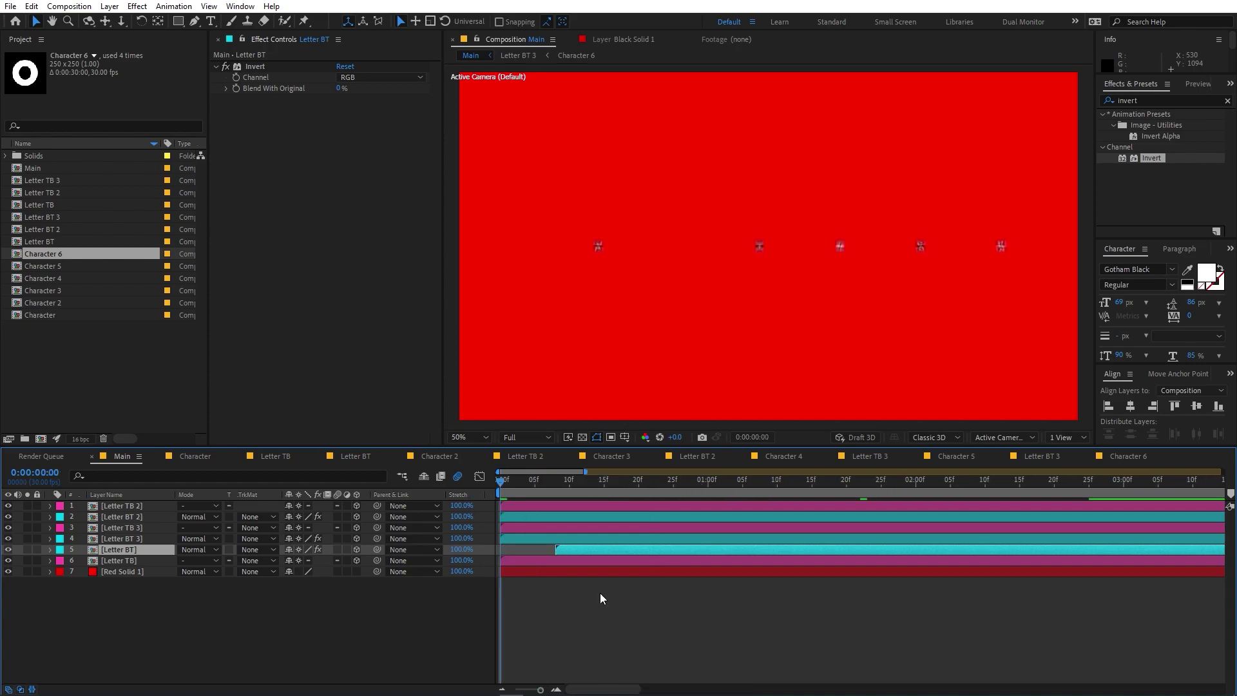
drag(559, 551, 544, 545)
click(532, 481)
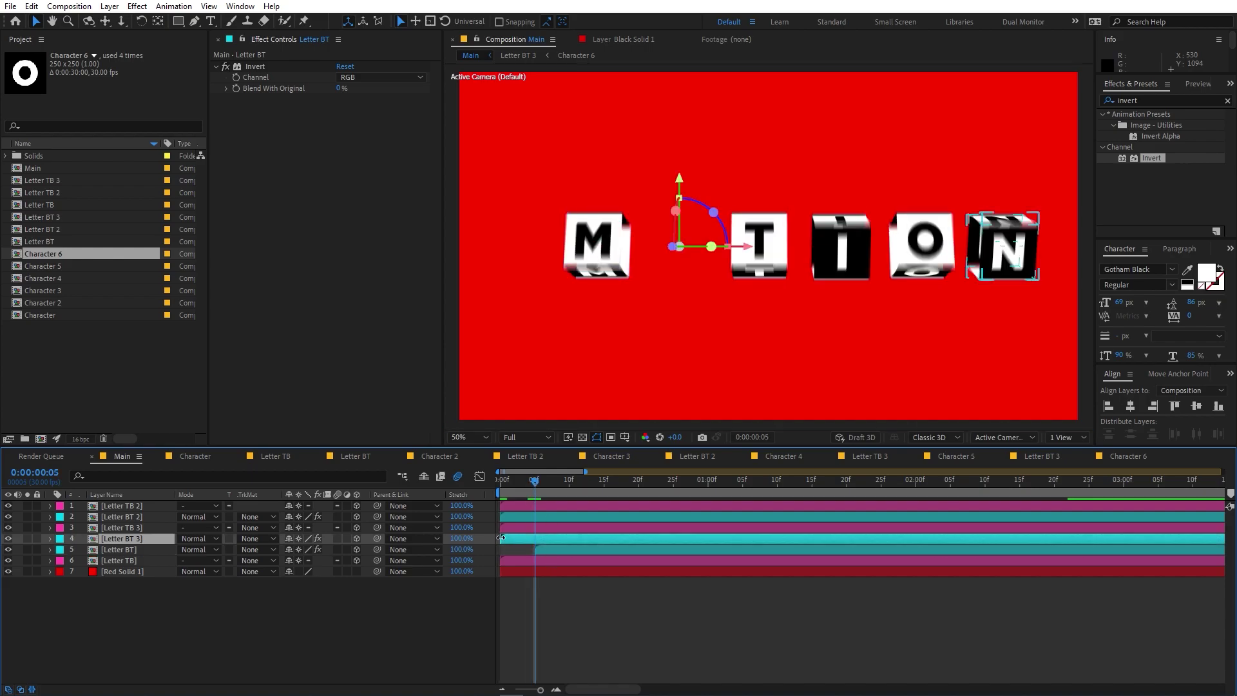
Stagger Letter TB 2, BT 2, TB 3 and BT 3 to start at frames 10, 15, 20 and 25, and preview the sequence
click(535, 538)
click(523, 527)
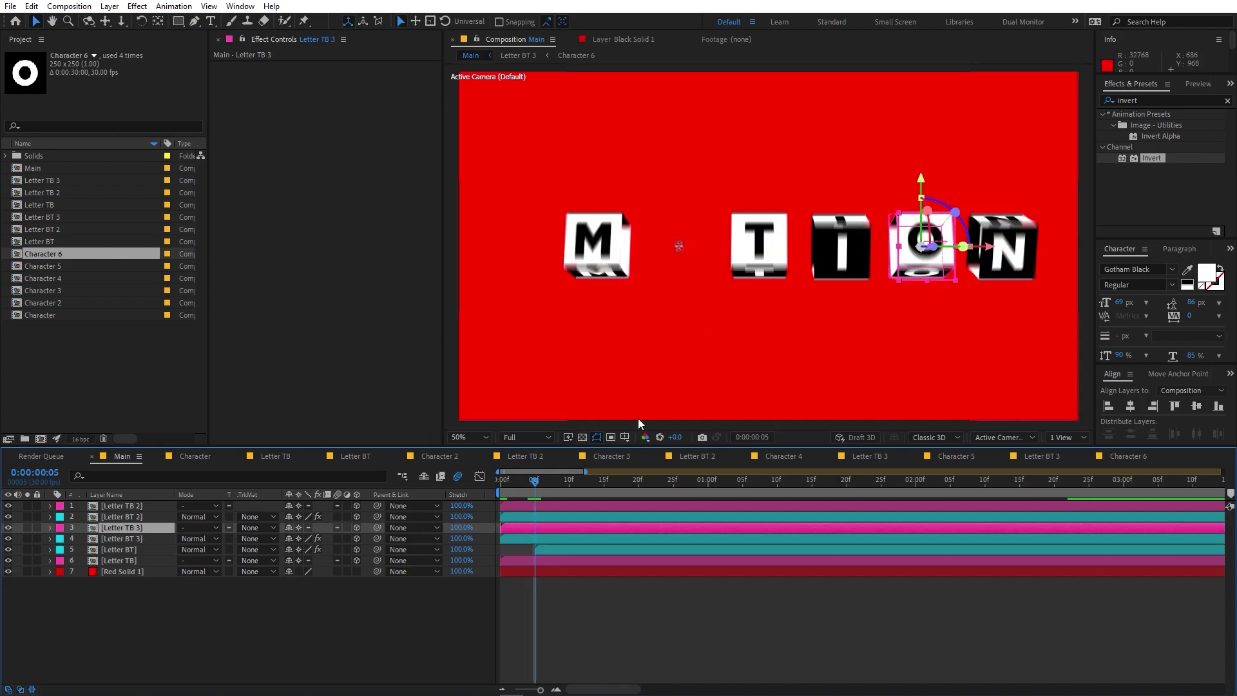
click(759, 248)
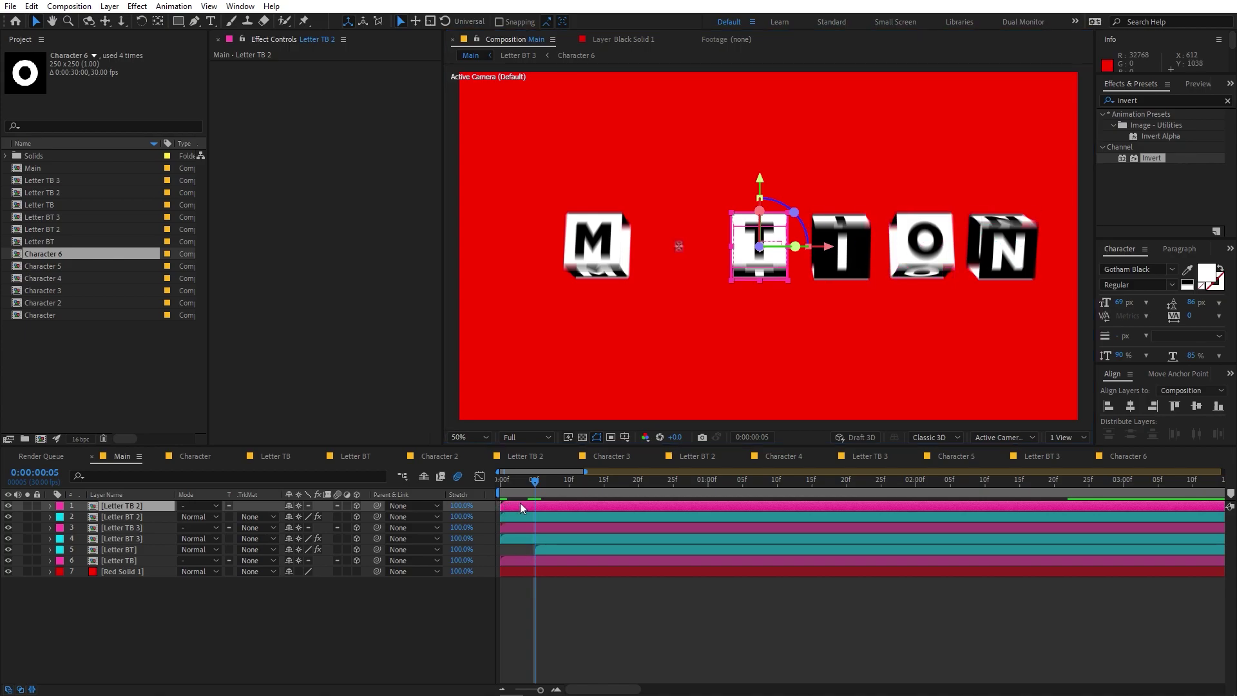
drag(517, 505, 574, 500)
drag(1152, 158, 830, 233)
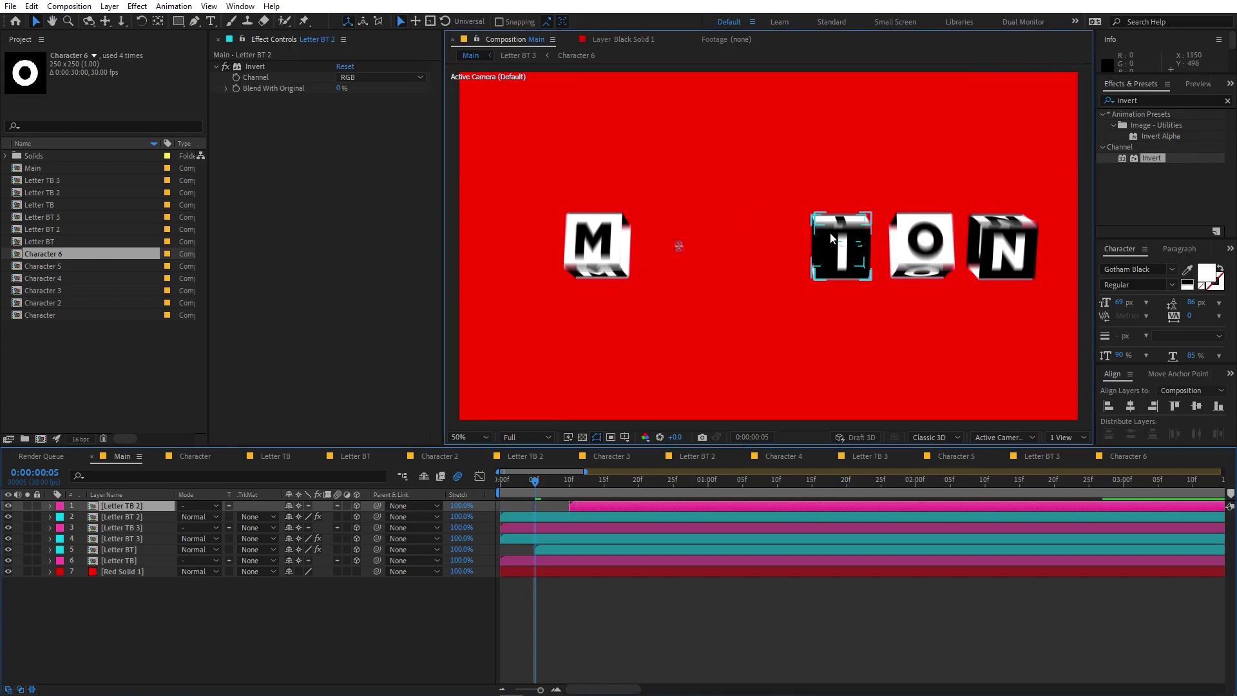
drag(523, 517, 739, 528)
click(919, 256)
drag(594, 539, 767, 538)
key(Home)
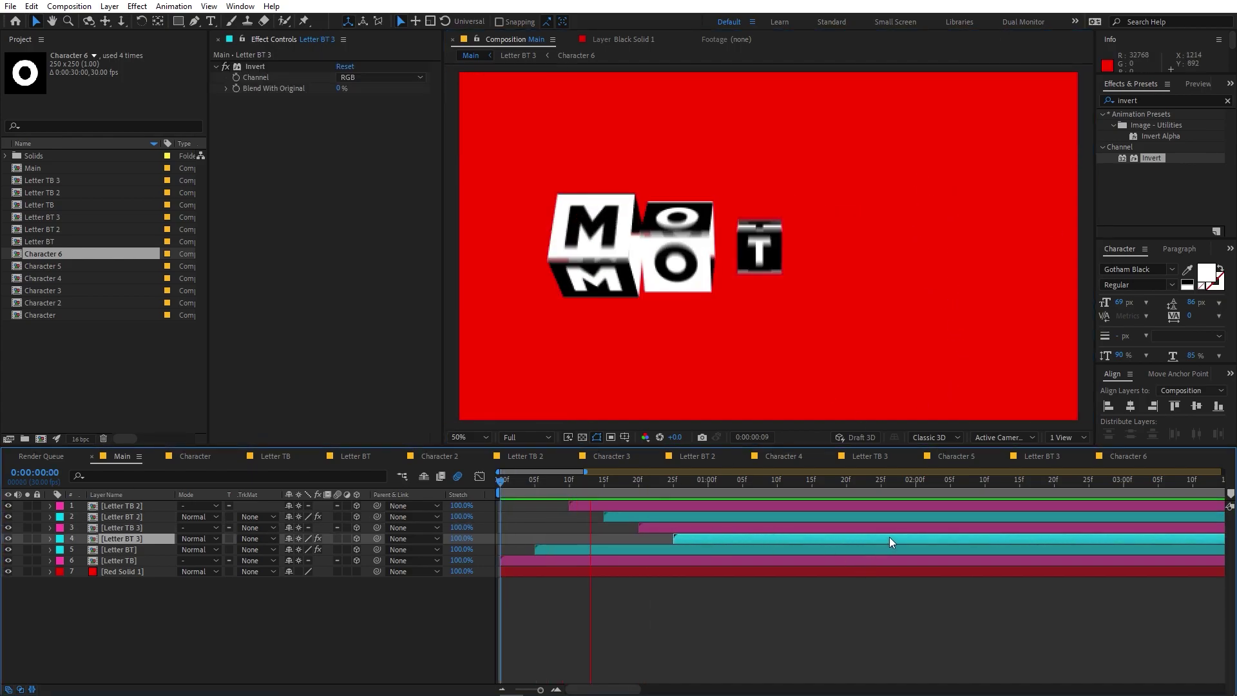
Add a null object to the Main composition and place it above all letter layers
right_click(280, 625)
mouse_move(362, 469)
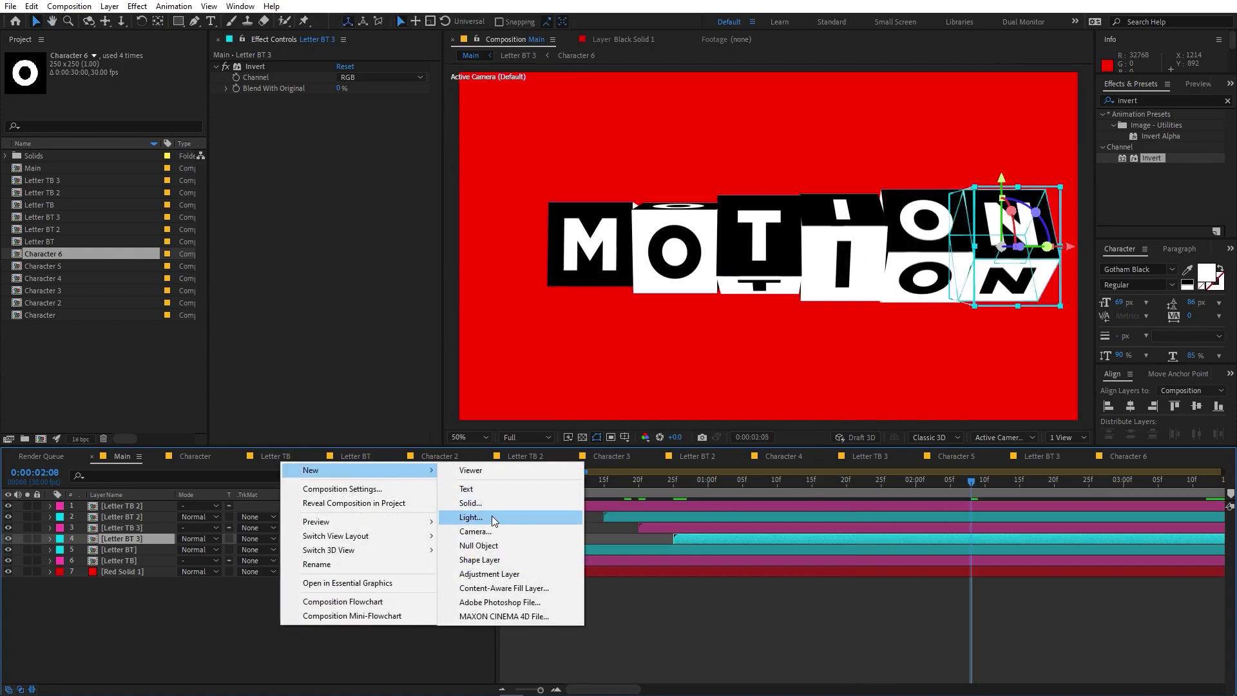
click(478, 547)
drag(143, 544, 148, 503)
Shift all six letter layers together about 120 px to the left to center the word in the frame
click(137, 513)
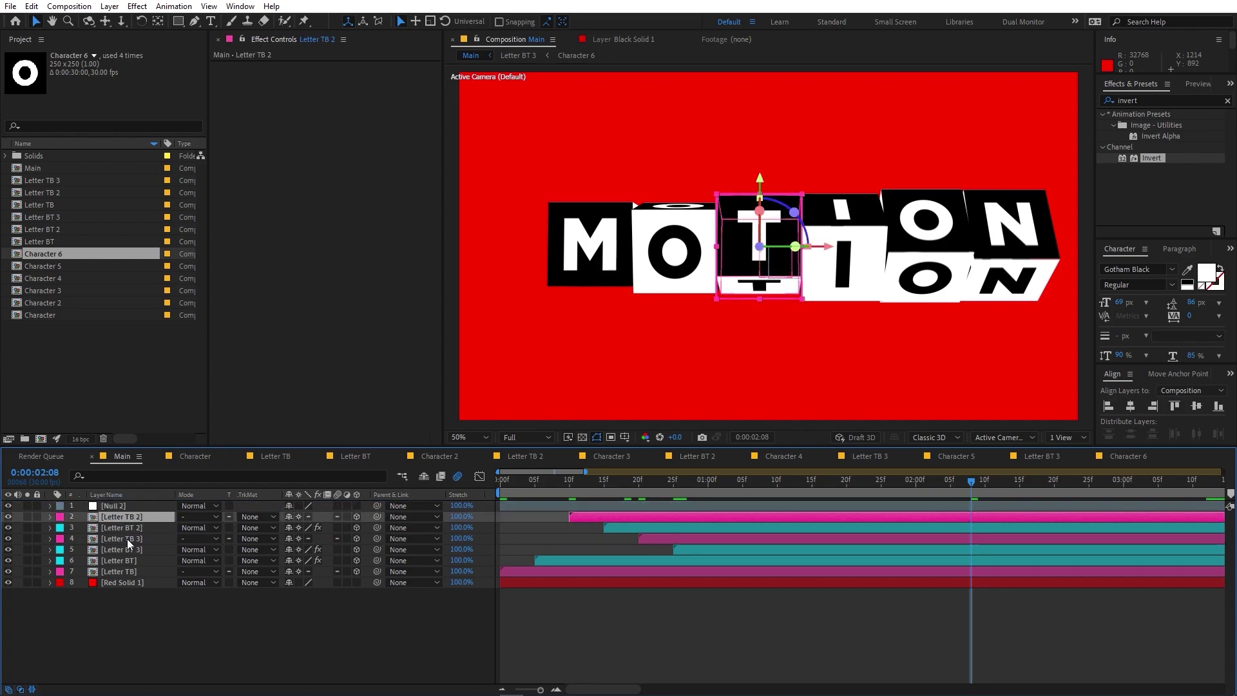
shift+click(118, 572)
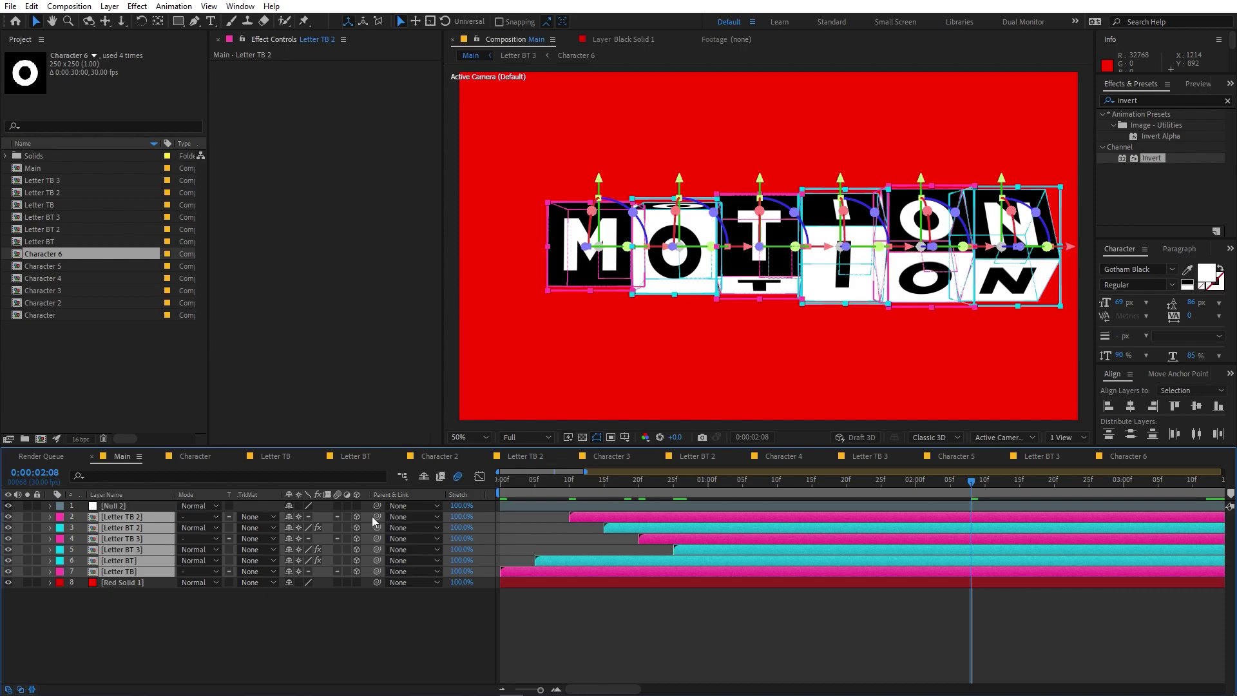
key(shift+Left)
key(shift+Left)
key(shift+Left)
key(shift+Left)
key(shift+Left)
key(shift+Left)
key(shift+Left)
key(shift+Left)
key(shift+Left)
key(shift+Left)
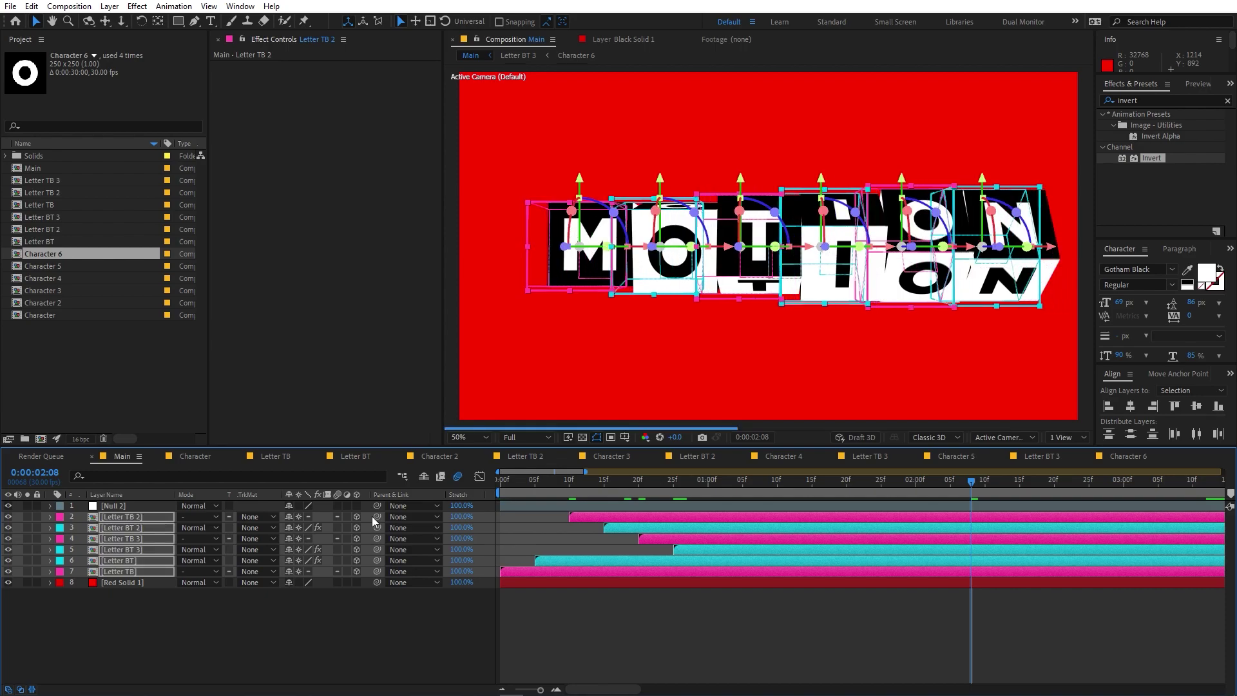
key(shift+Left)
key(shift+Left)
key(shift+Left)
key(shift+Left)
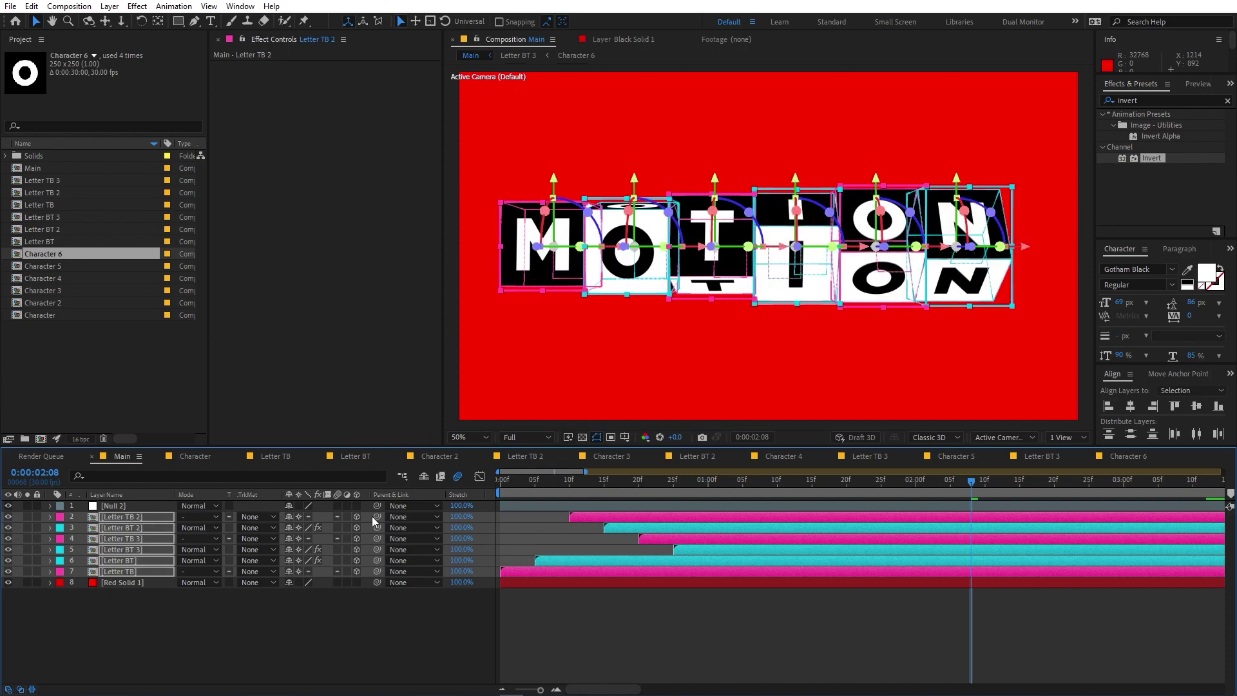
key(shift+Right)
key(shift+Right)
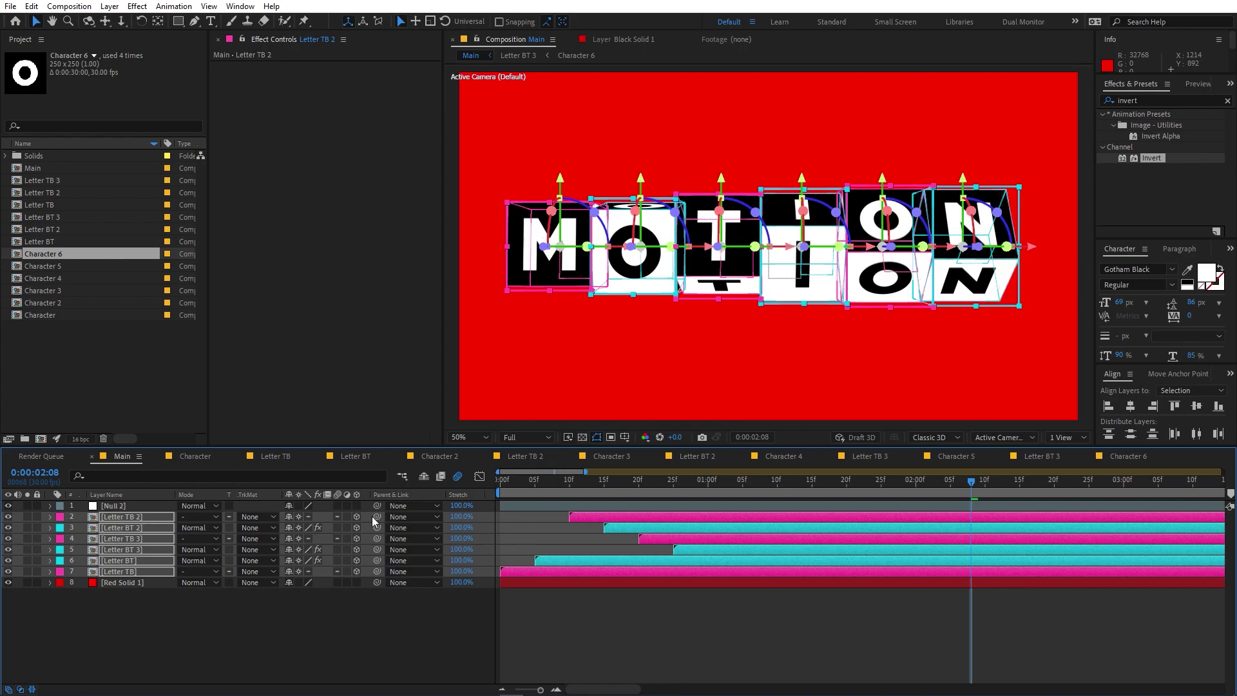
Parent all six letter layers to Null 2 and make the null a 3D layer
drag(377, 520, 114, 504)
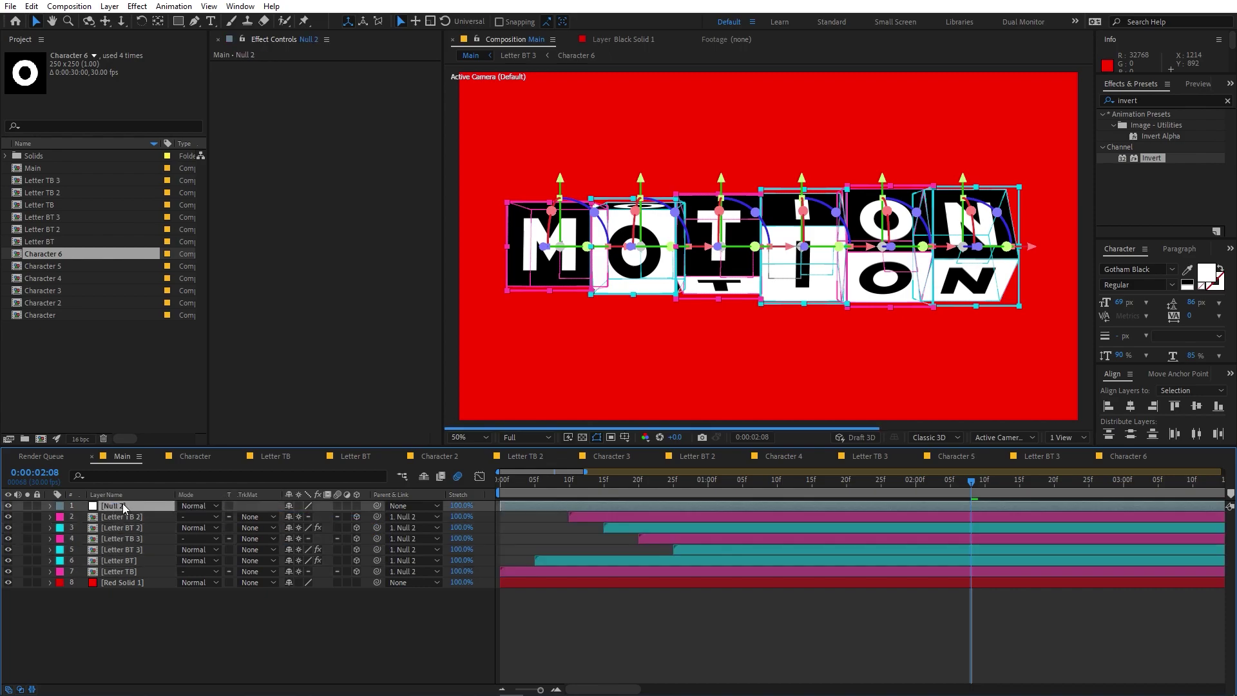
click(113, 504)
click(356, 506)
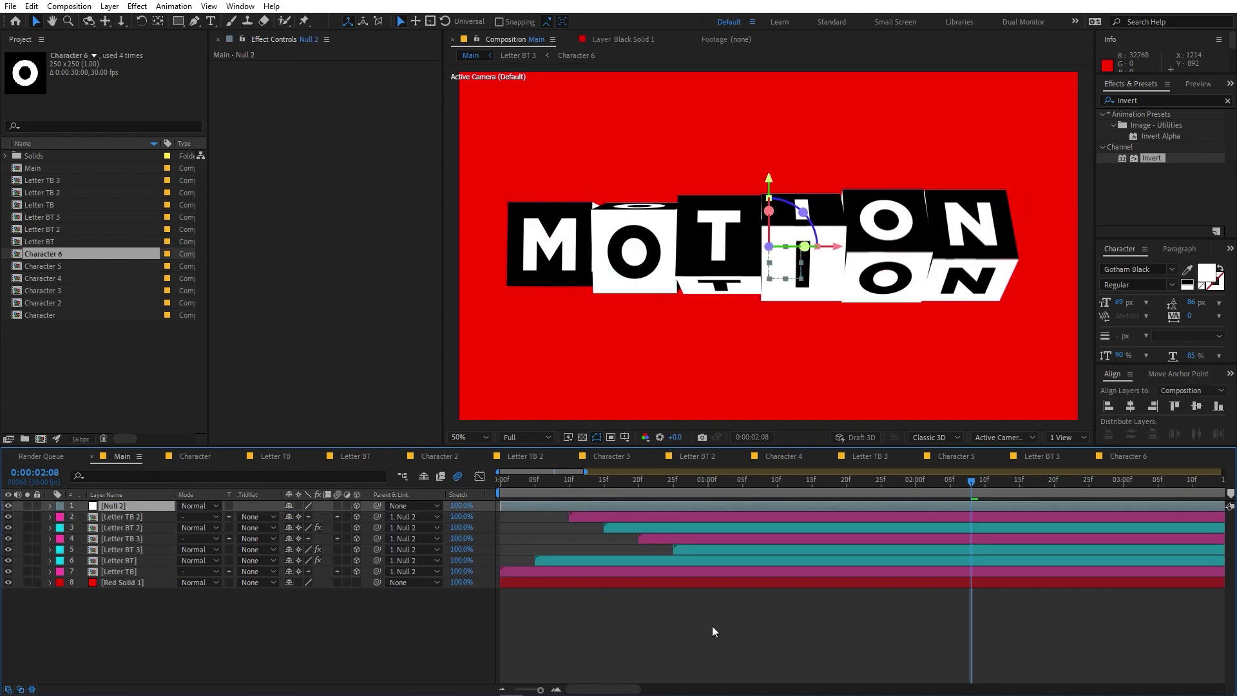
click(799, 307)
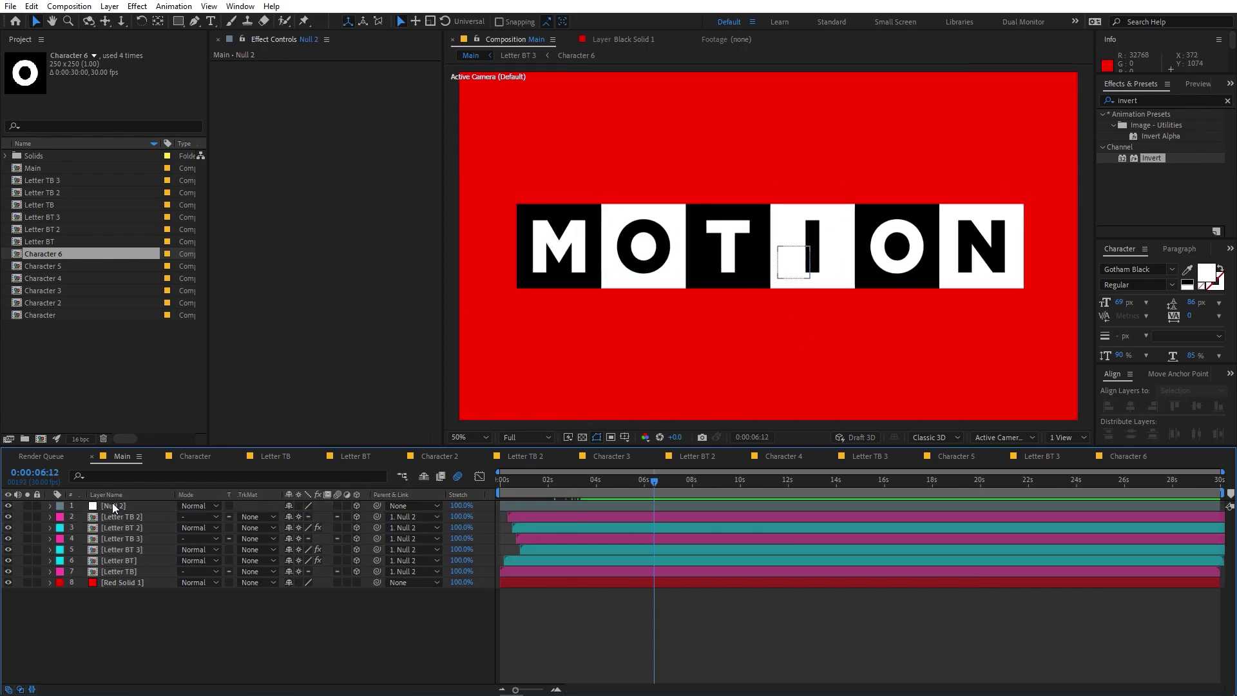
Keyframe Null 2's position, placing the end keyframe near 4.5 seconds and adding a starting keyframe with Z at -378
click(112, 504)
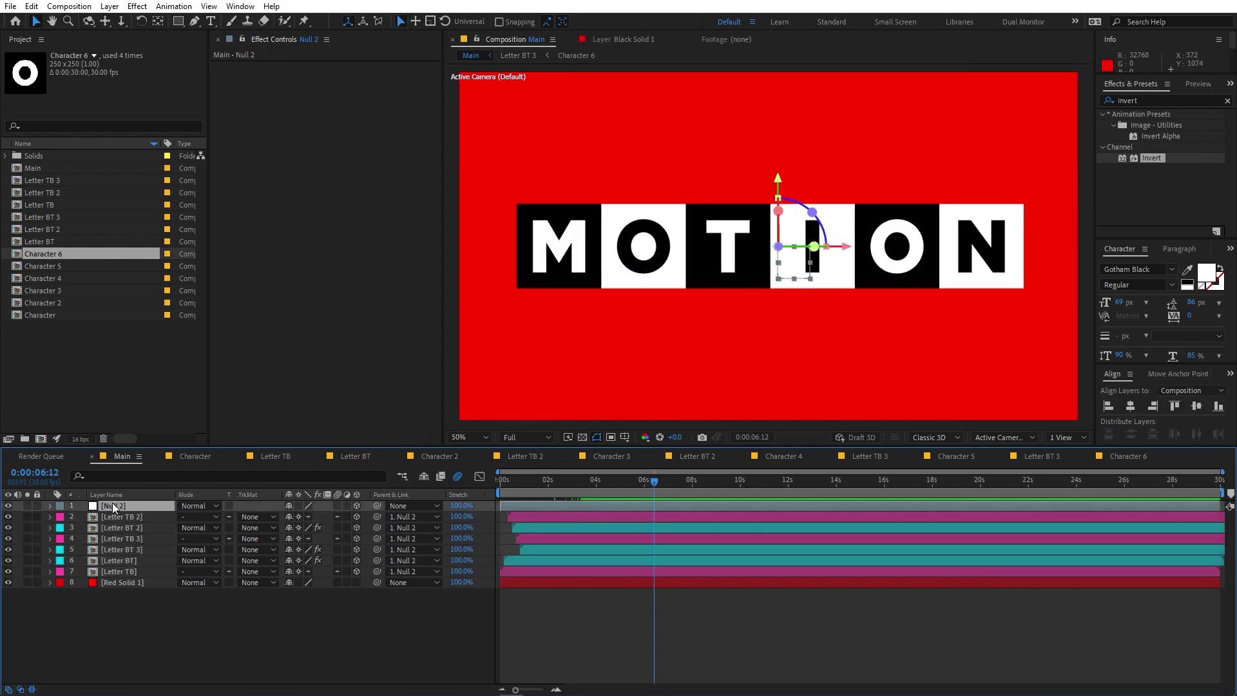
key(p)
key(Home)
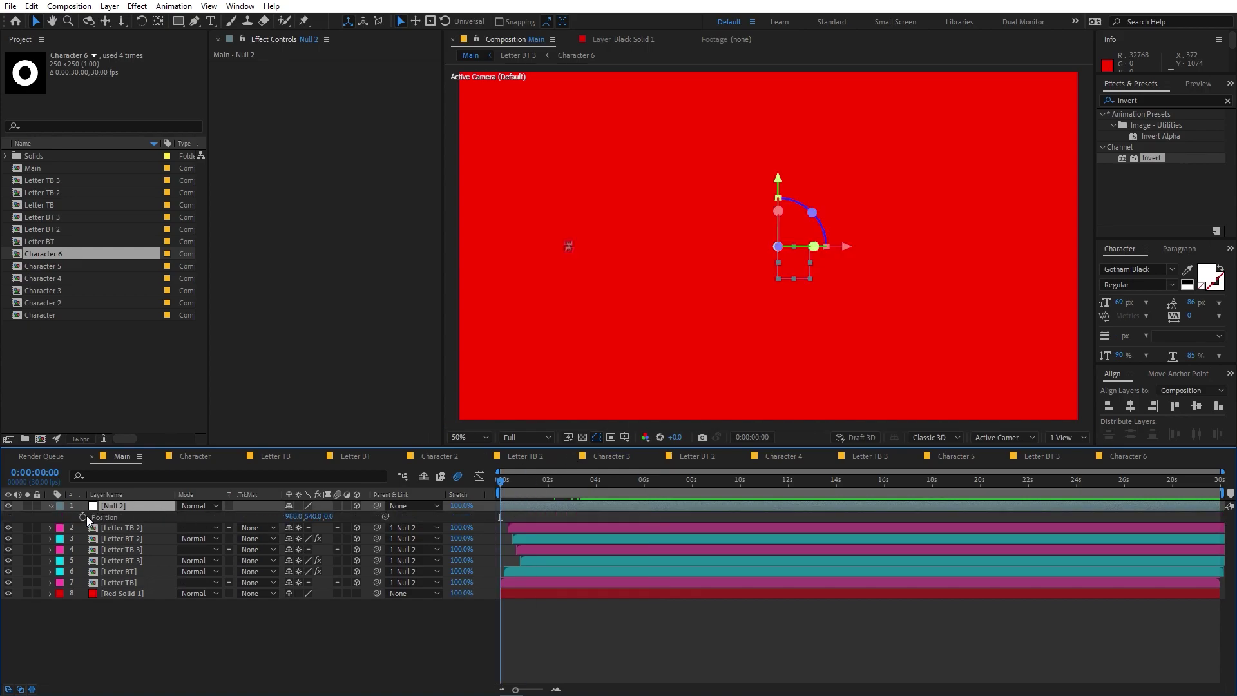
click(83, 517)
drag(501, 516, 612, 518)
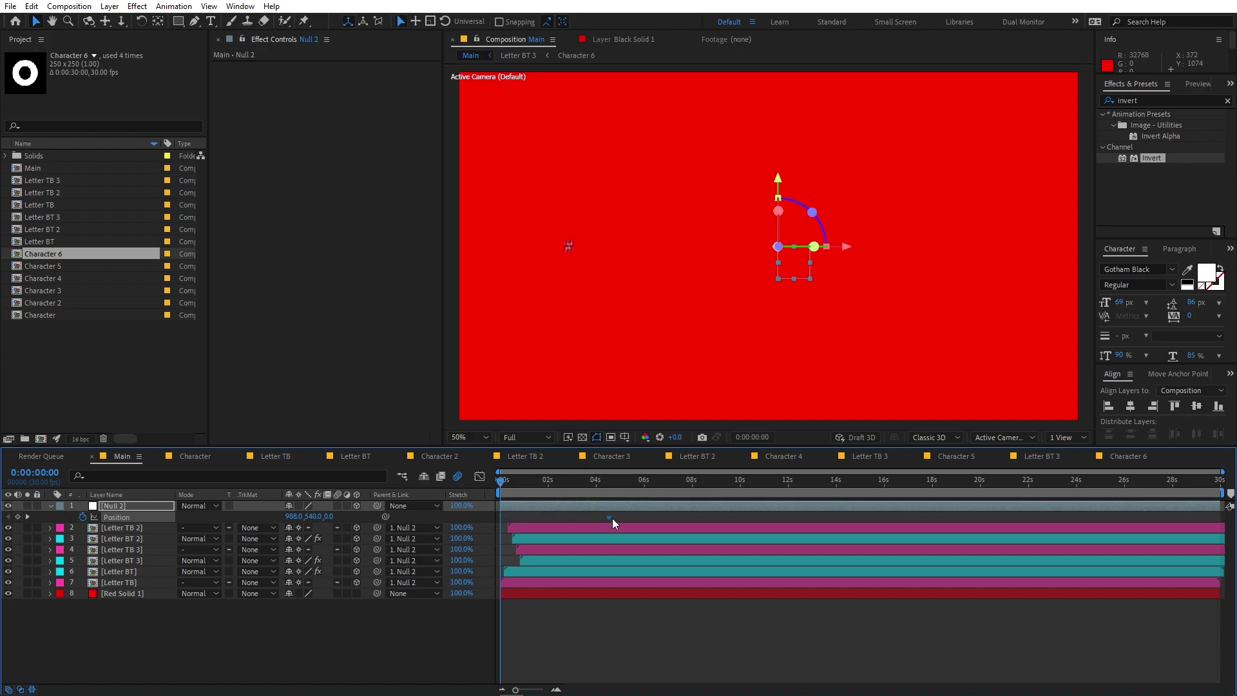
drag(496, 486, 509, 483)
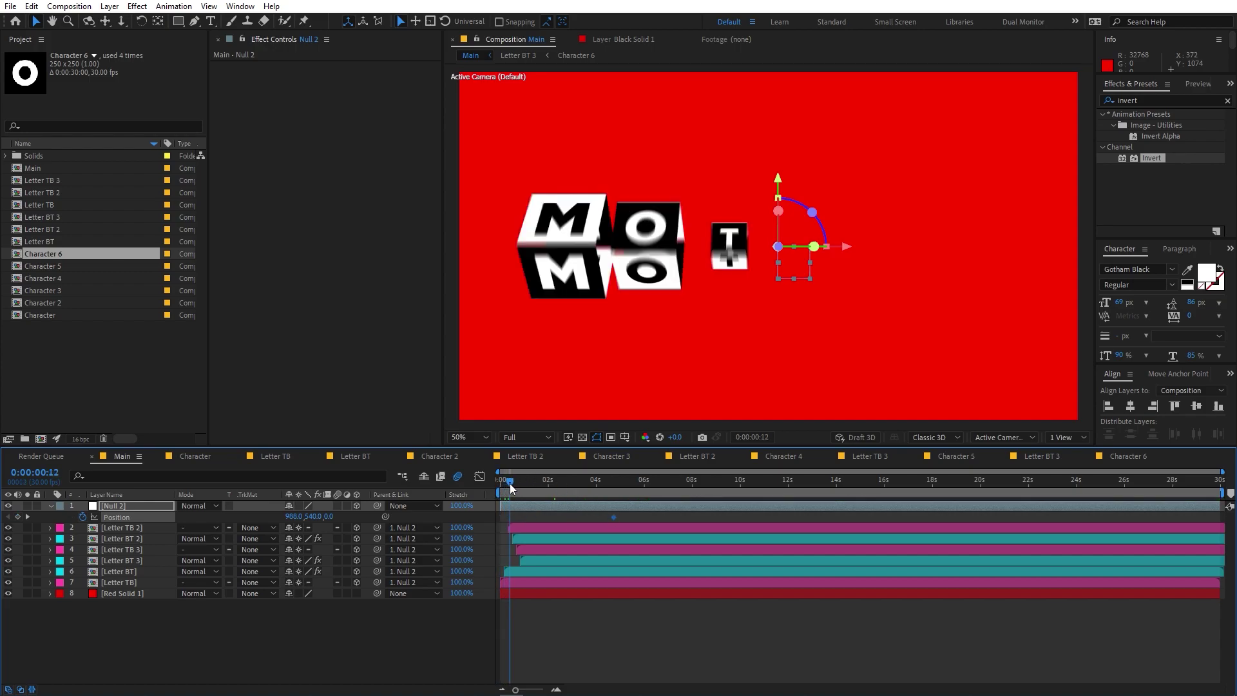
drag(330, 516, 132, 525)
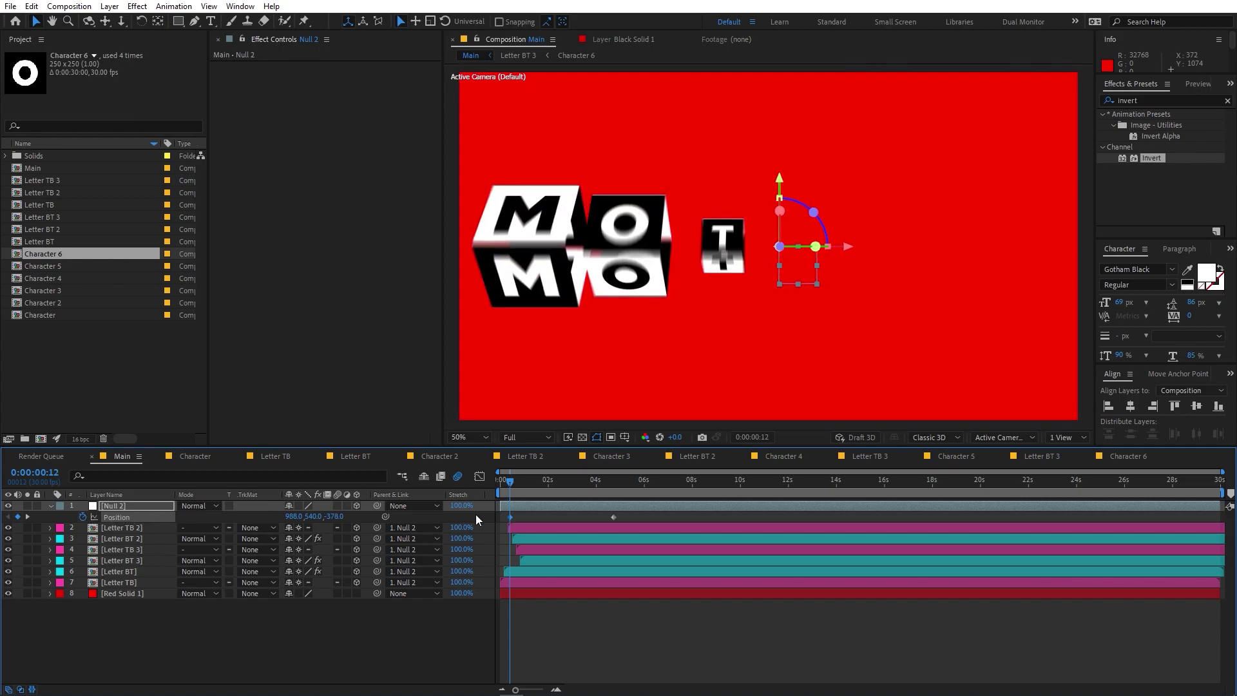
Easy-ease both position keyframes of Null 2 and shape the speed graph into a fast start with a long slow finish
drag(636, 512, 474, 519)
key(F9)
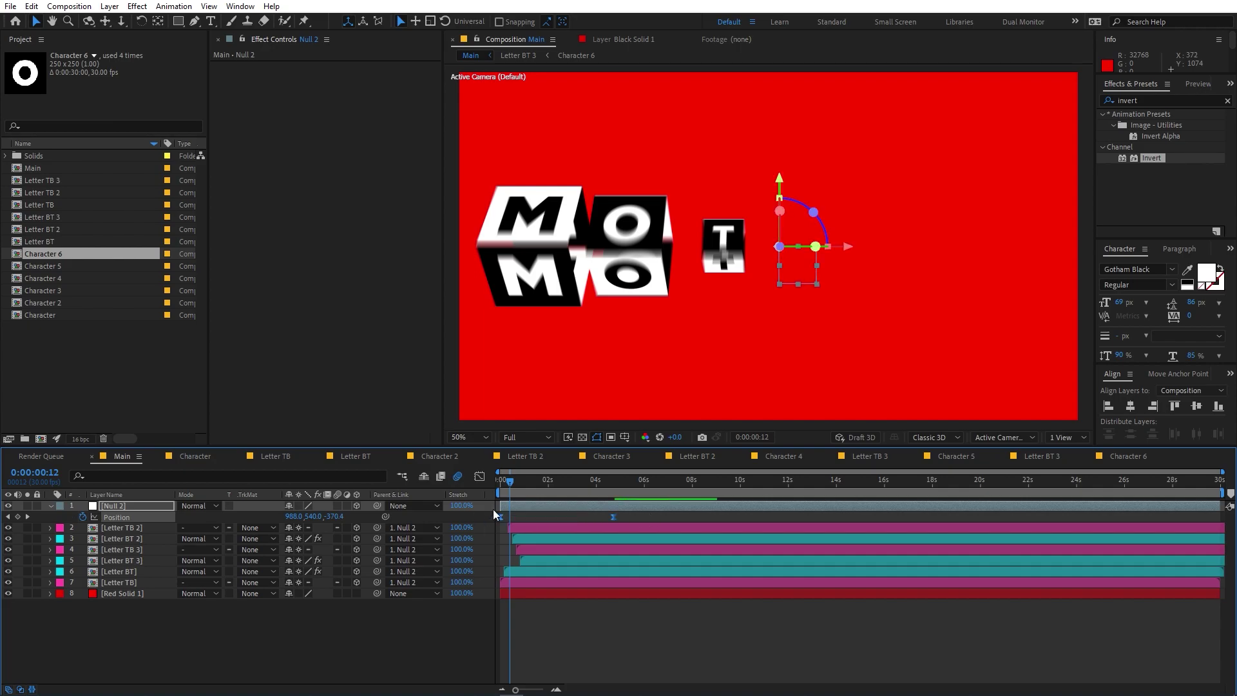
click(479, 476)
drag(463, 664, 497, 654)
drag(595, 654, 557, 652)
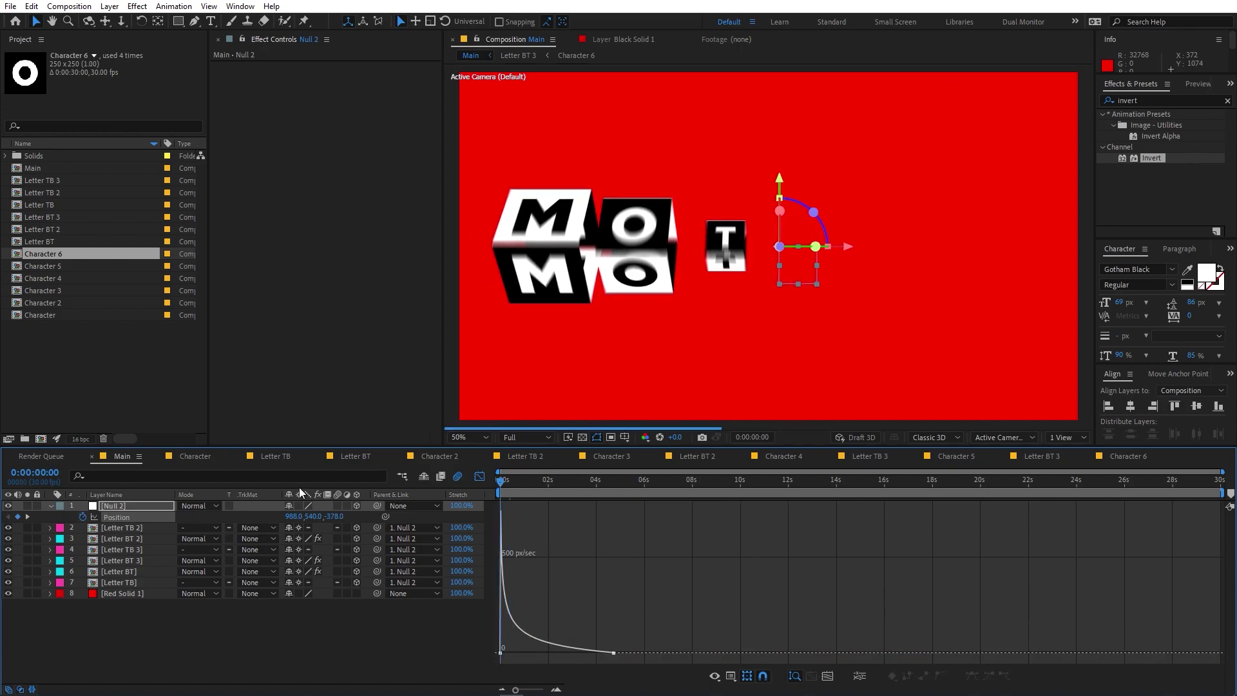
Retime Null 2's position move to run from Z -702 at the start to Z 669 at 0:00:02:02, and preview it
key(shift+F3)
click(549, 480)
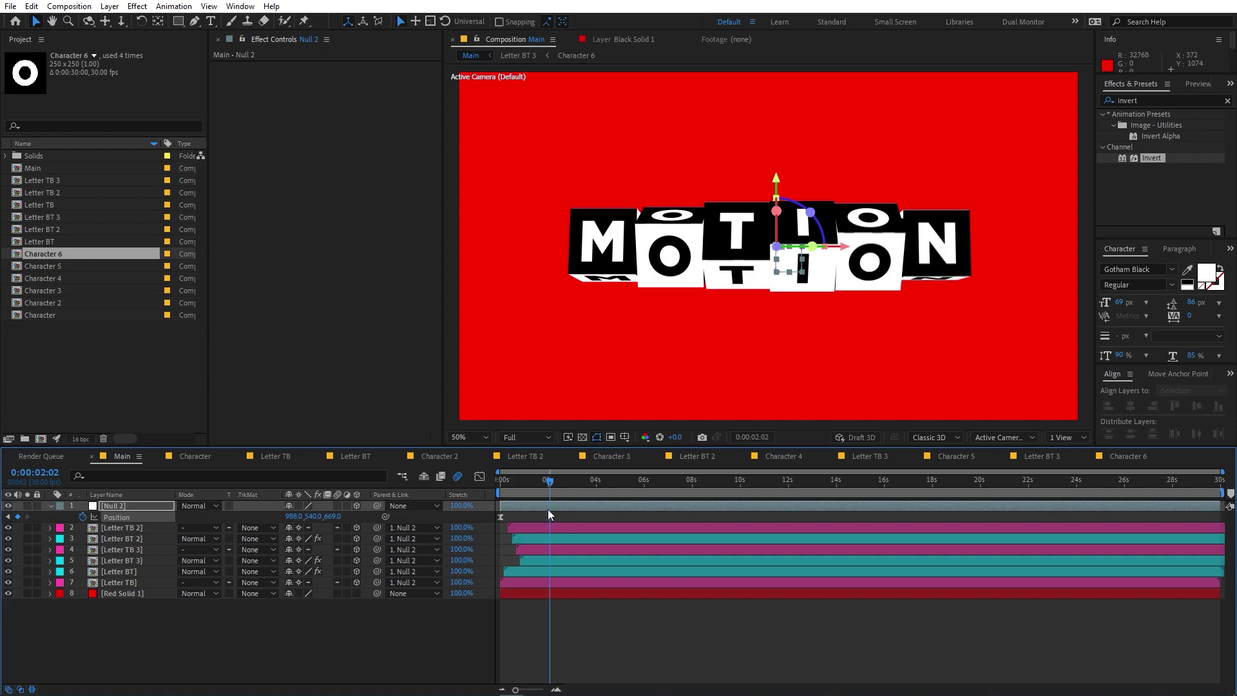
key(space)
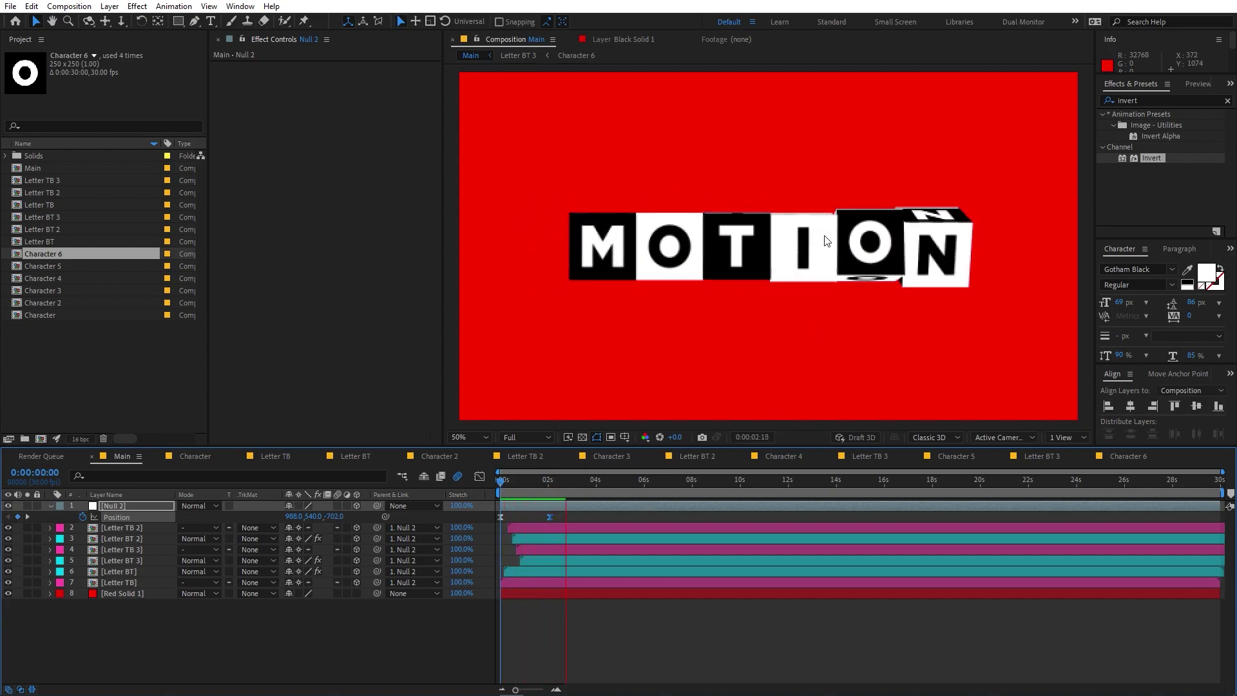
key(space)
Pre-compose Null 2 and the six letter layers into a composition named Animation, moving all attributes
click(123, 505)
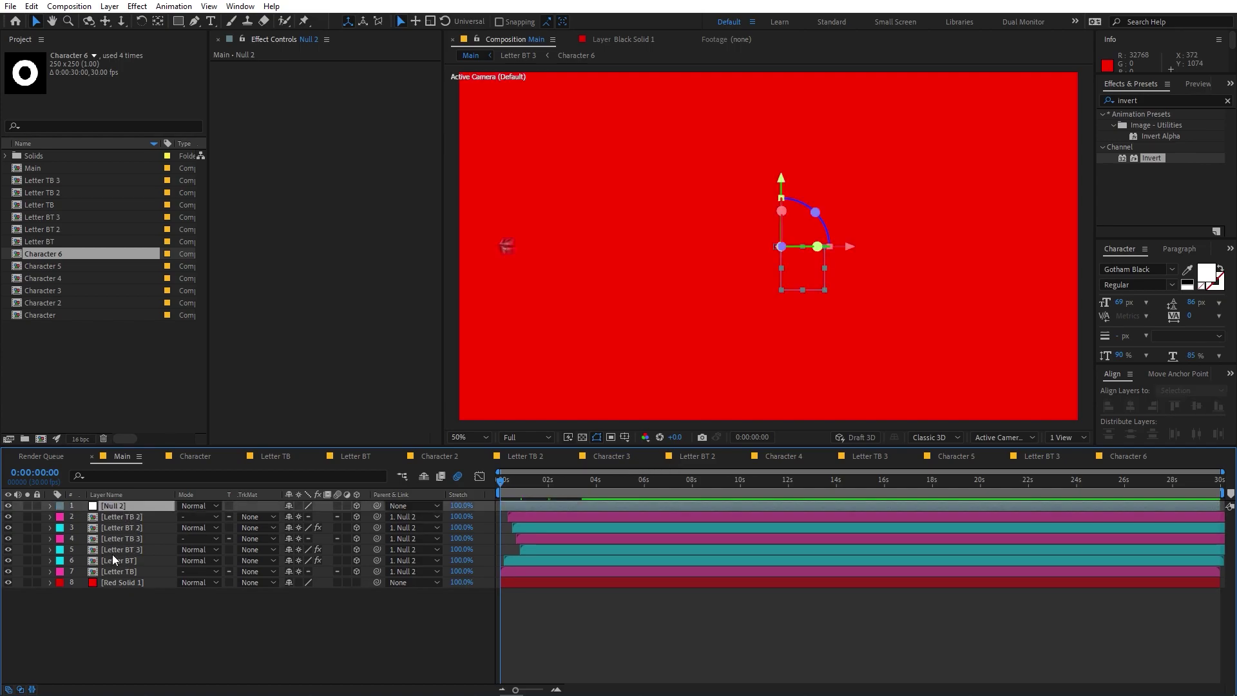
shift+click(112, 570)
right_click(113, 570)
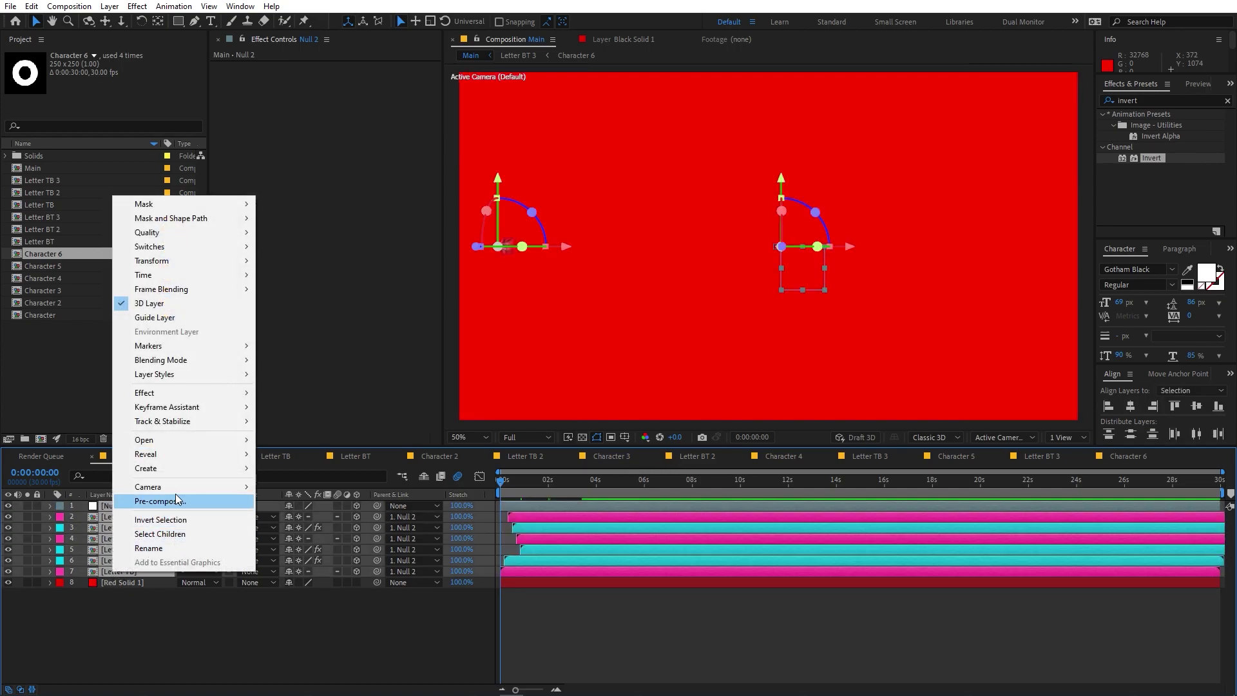
click(176, 502)
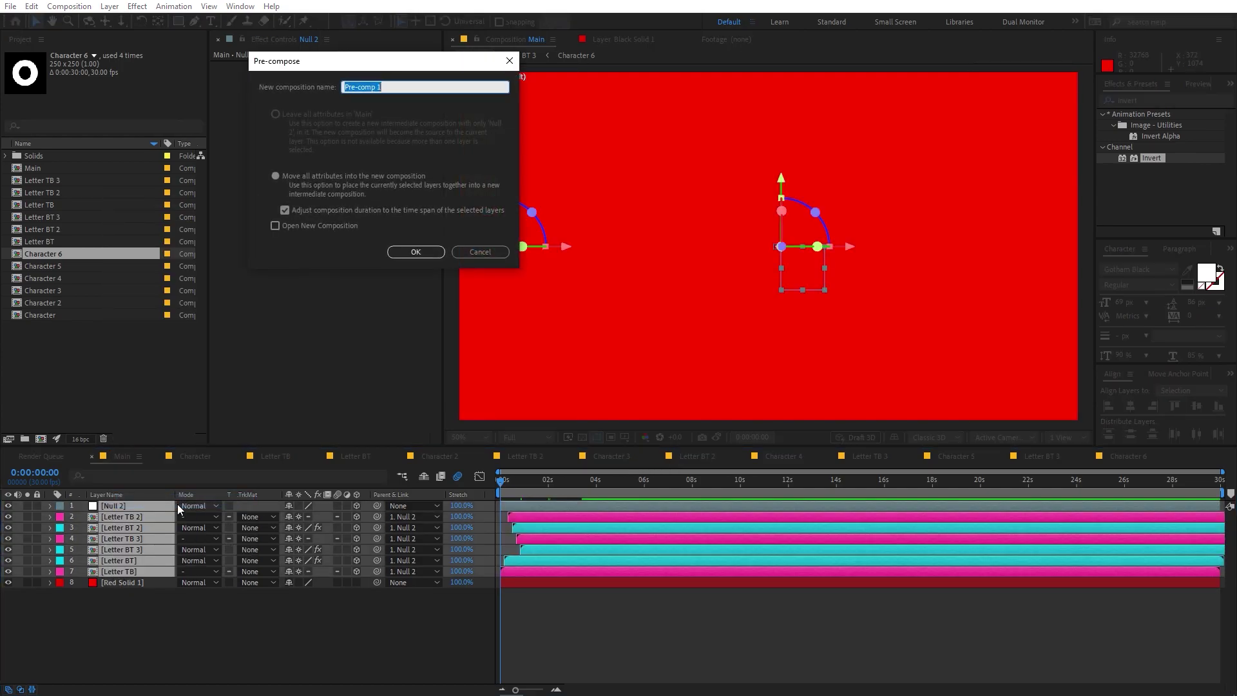
text(Animation)
key(Return)
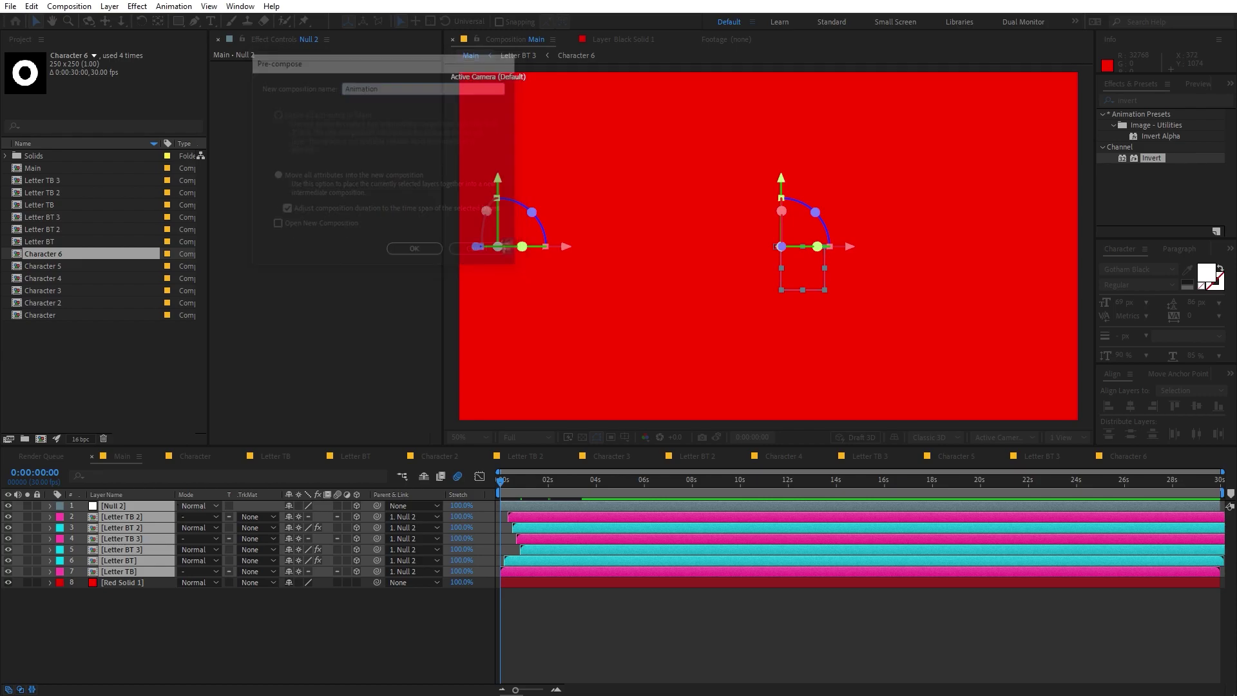
Apply a Fill effect to Red Solid 1 and set its color to light grey D6D6D6
click(116, 517)
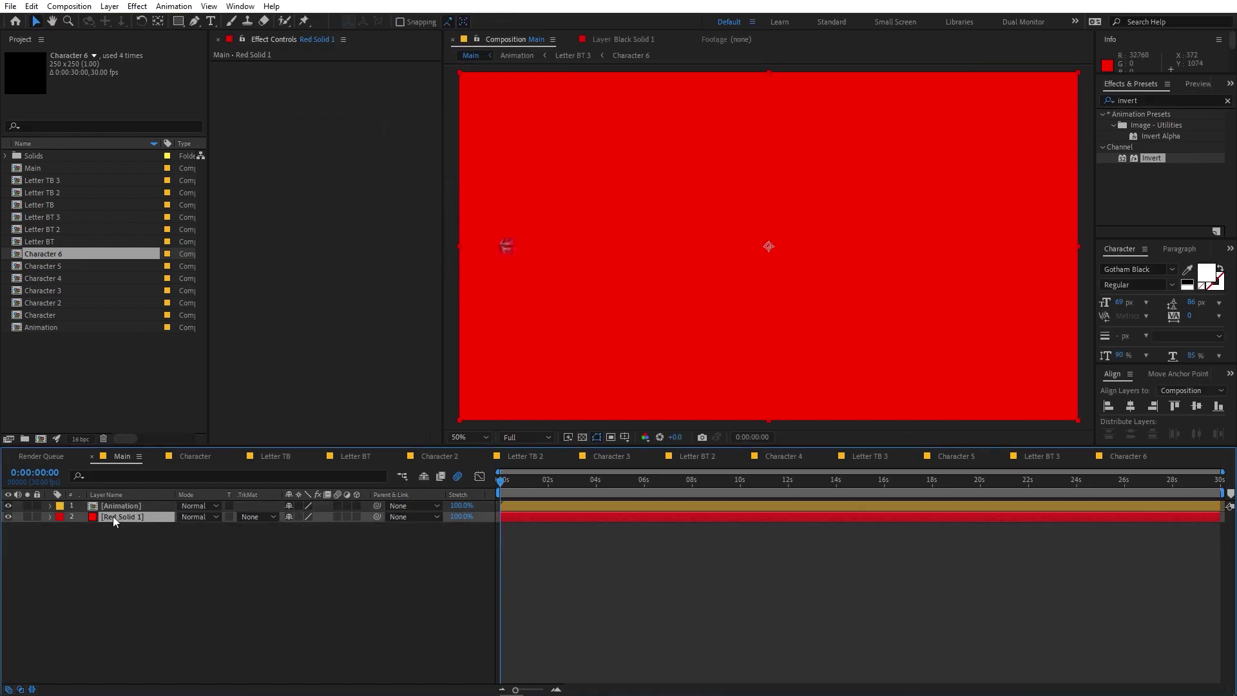
click(1153, 100)
text(fill)
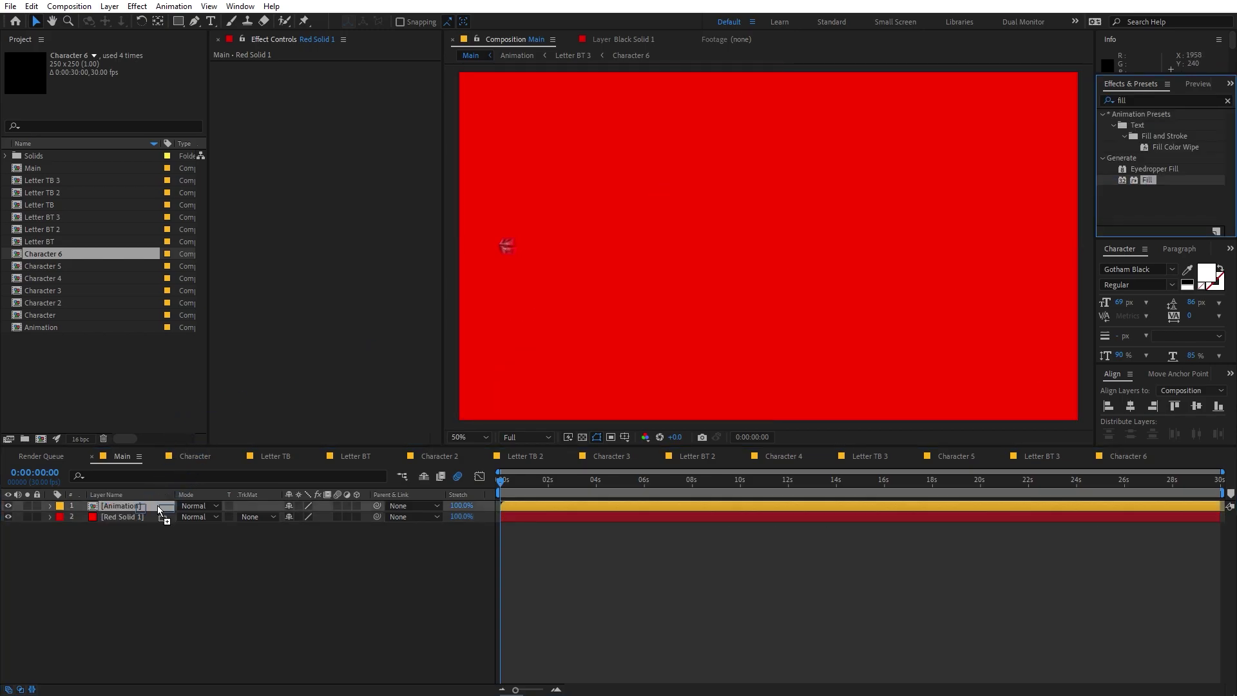
drag(141, 517, 140, 517)
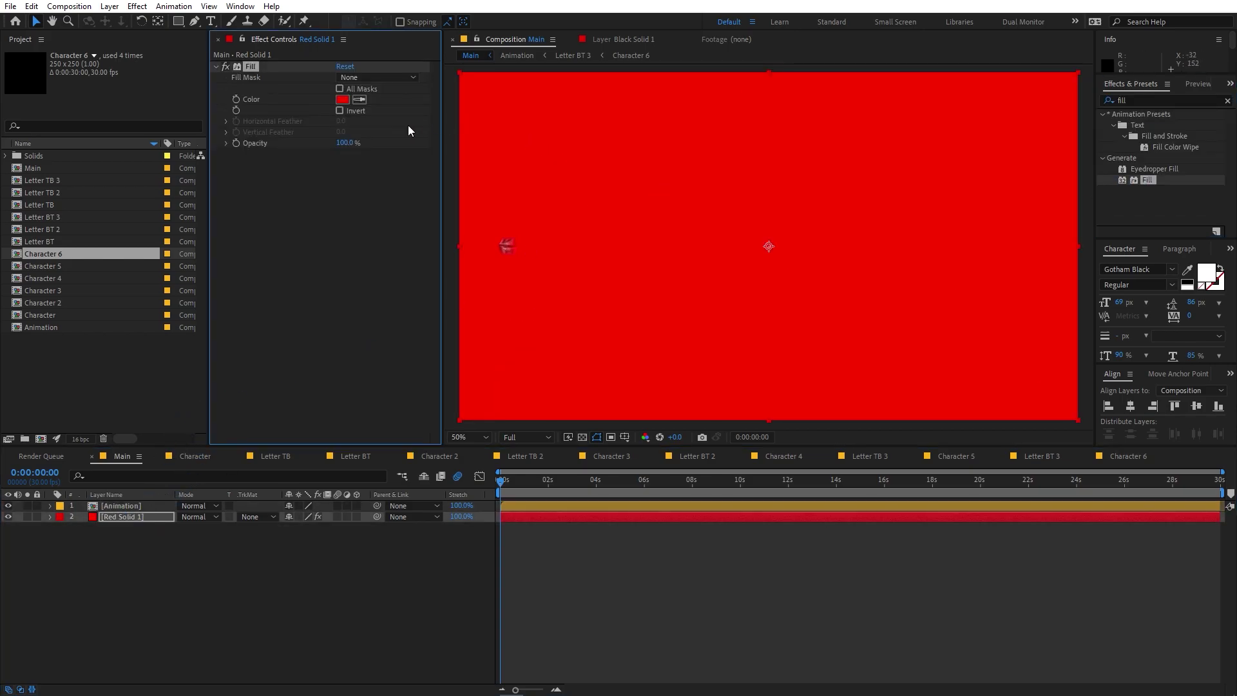
click(342, 99)
drag(129, 309, 42, 315)
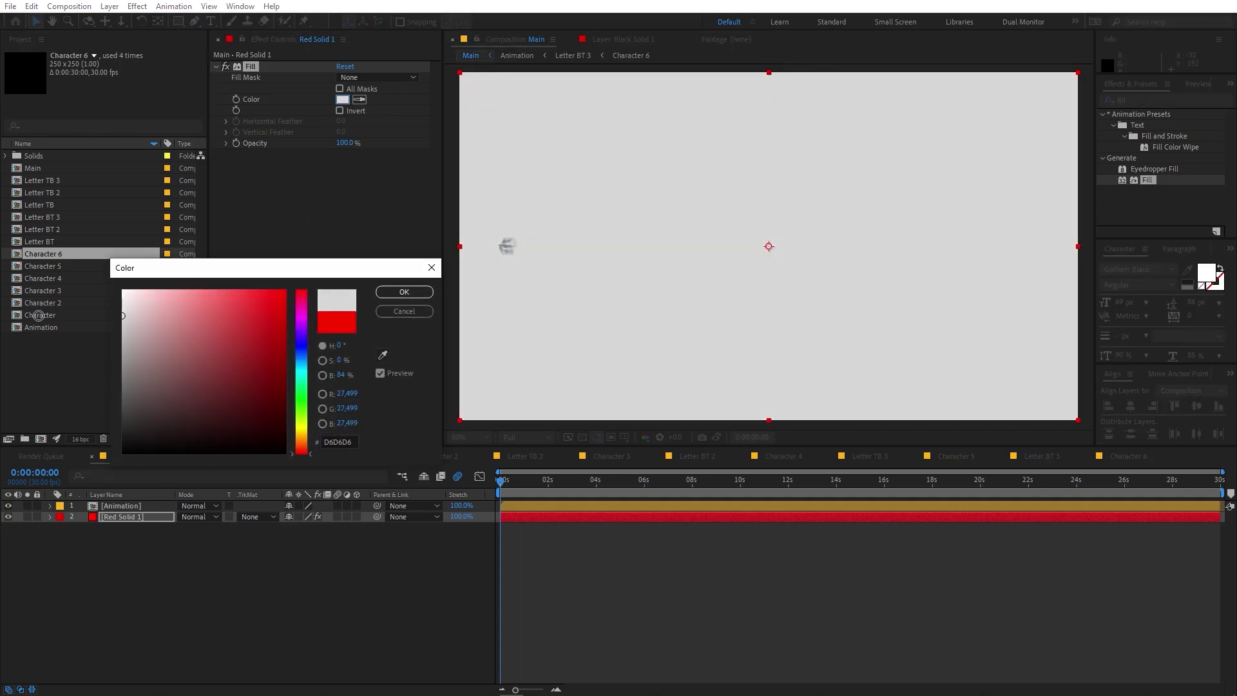
click(401, 292)
Duplicate the Animation layer at about 0:00:05:05 and make the lower copy a 3D layer
drag(605, 481, 625, 510)
click(123, 506)
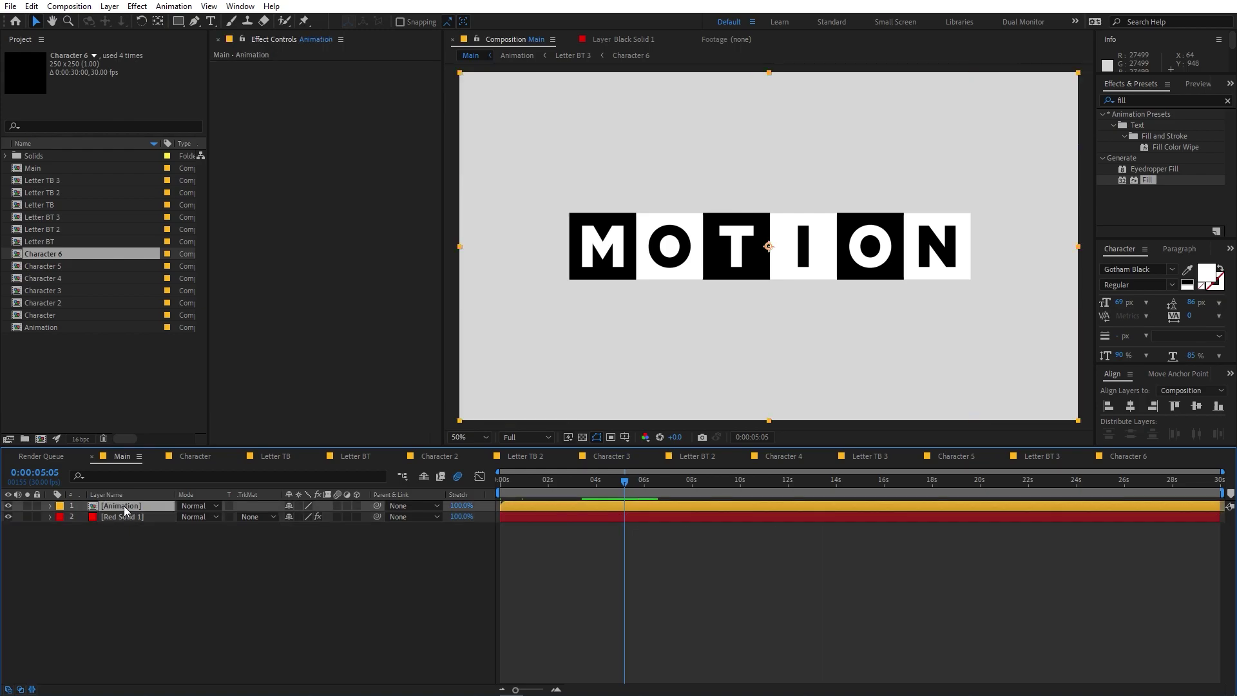
key(ctrl+d)
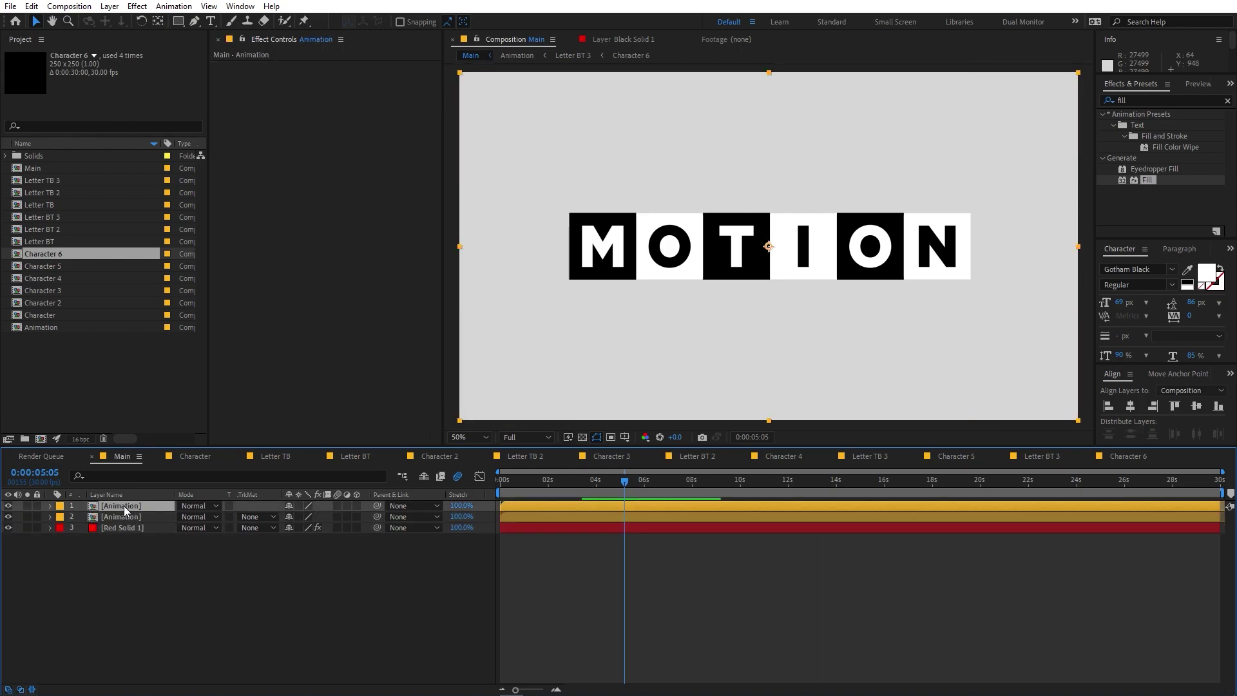
click(357, 516)
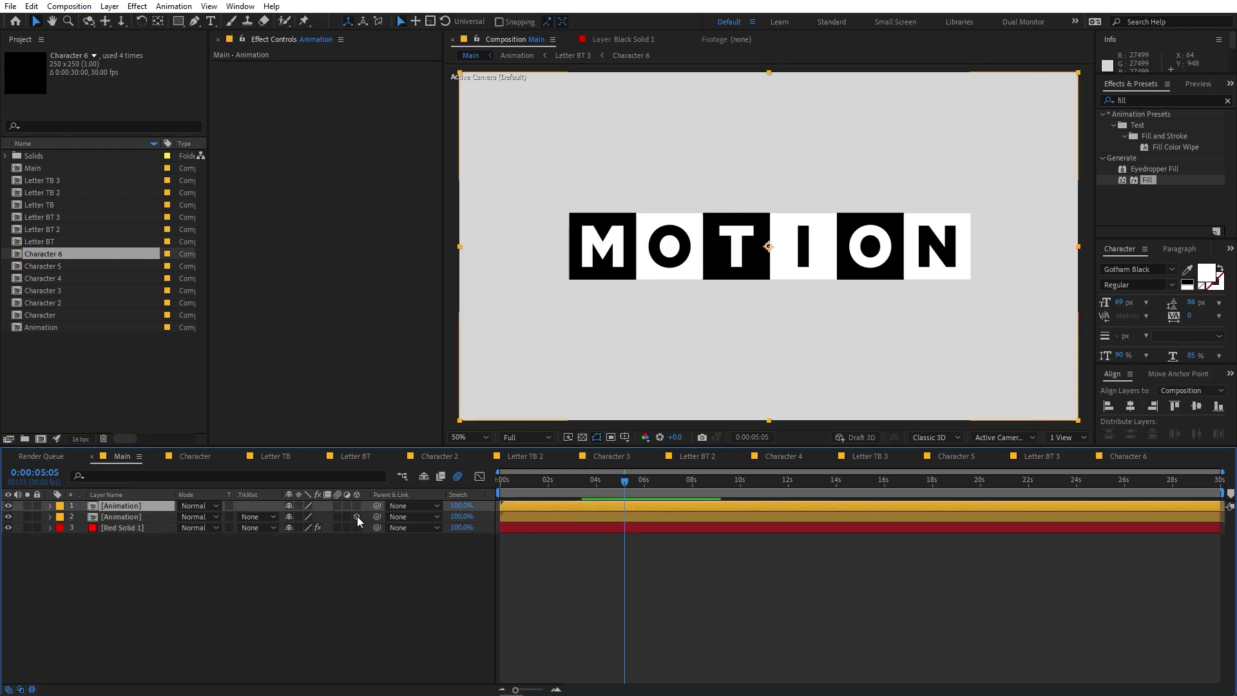
Rotate the lower Animation copy 90° on X and move it down to lie flat below the word
click(129, 518)
key(r)
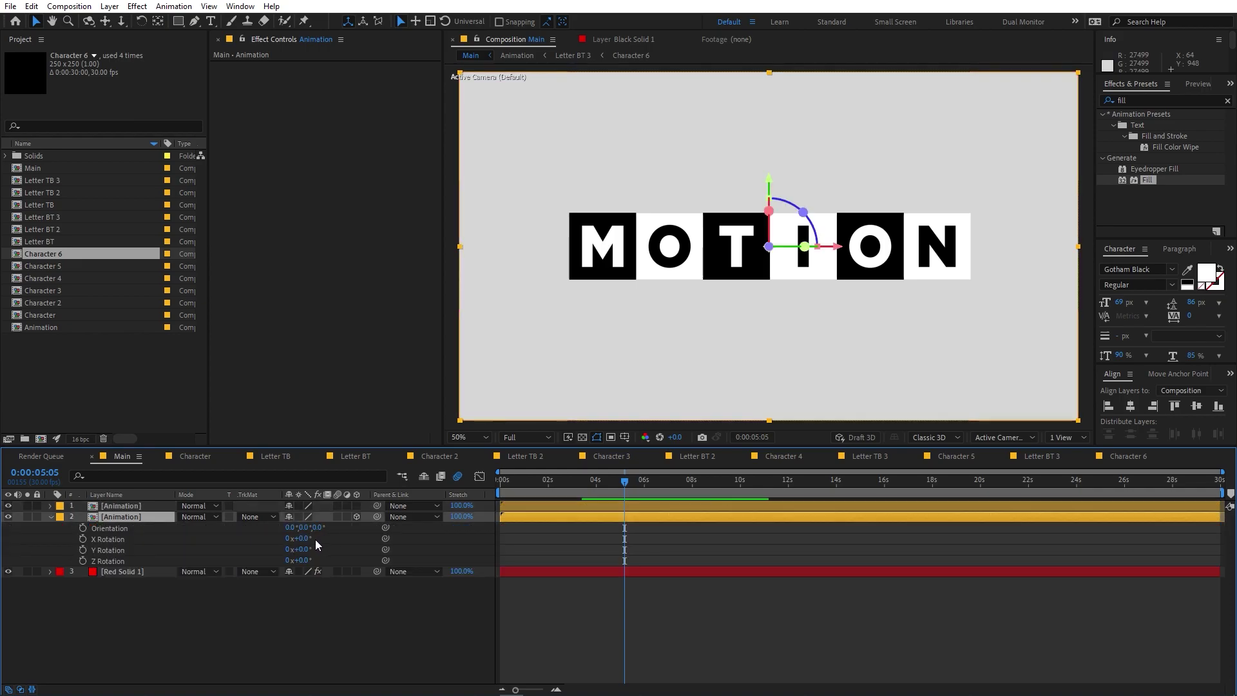
drag(303, 551, 370, 546)
key(ctrl+z)
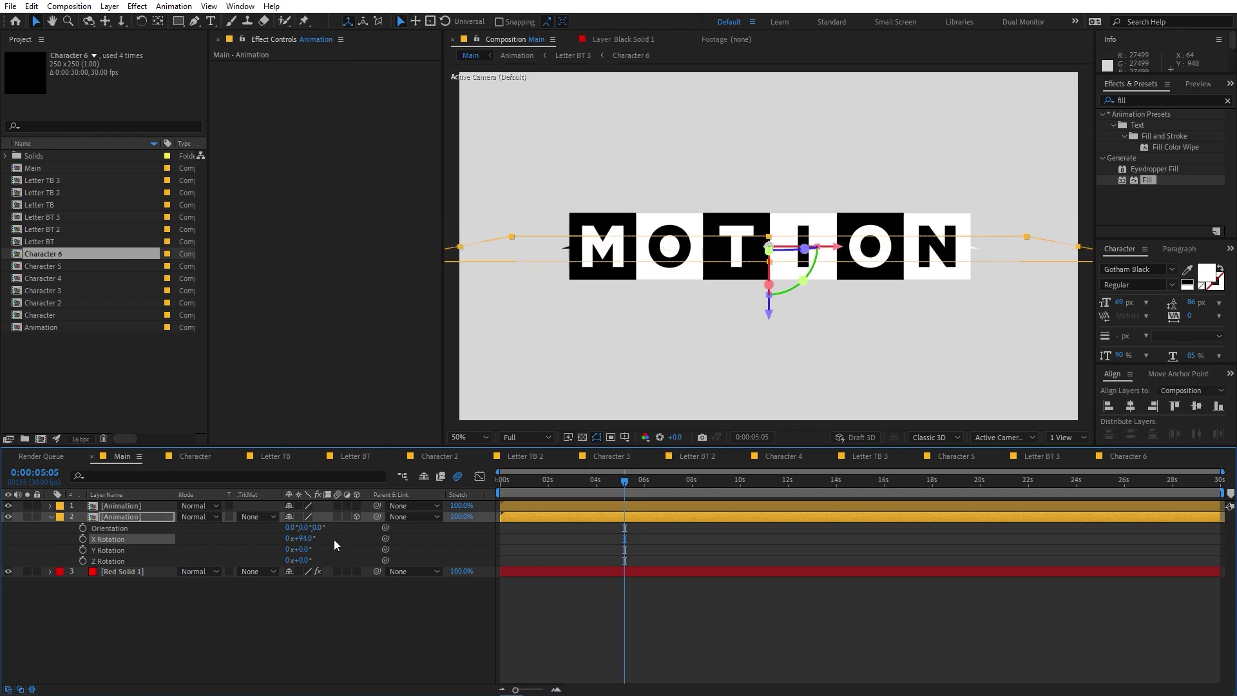
key(Return)
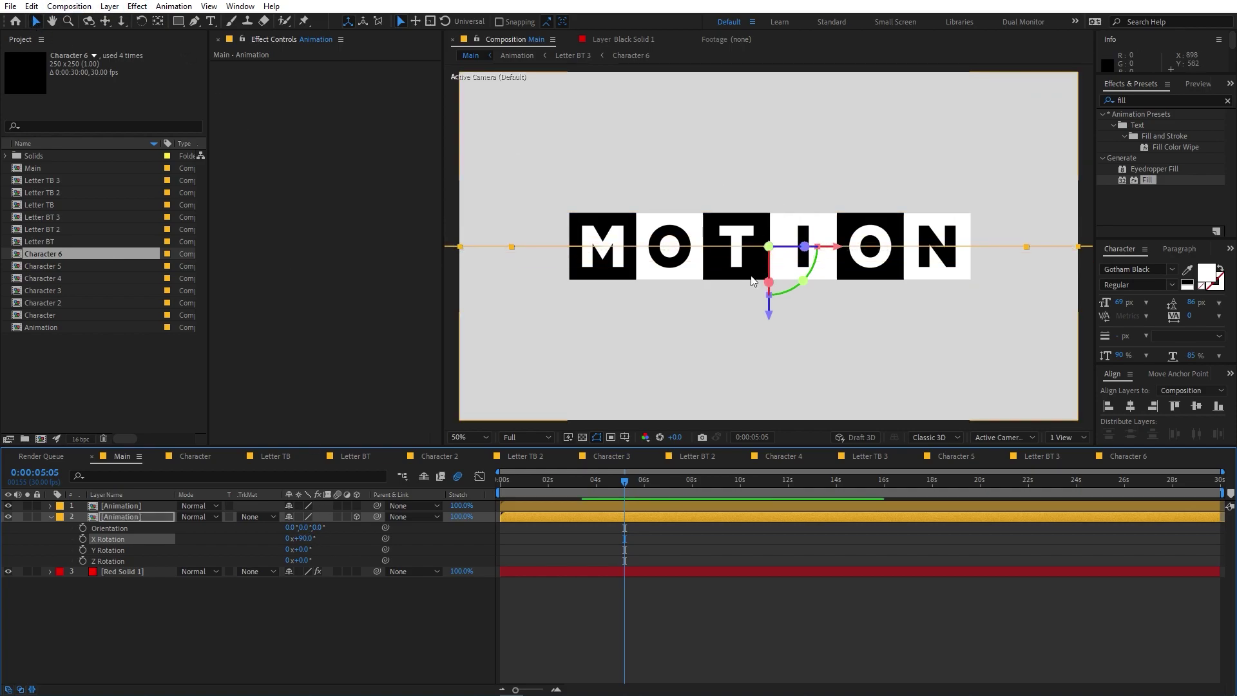
drag(773, 320, 777, 408)
Apply a Fill effect to the lower Animation copy and set its color to black
drag(1152, 187, 152, 517)
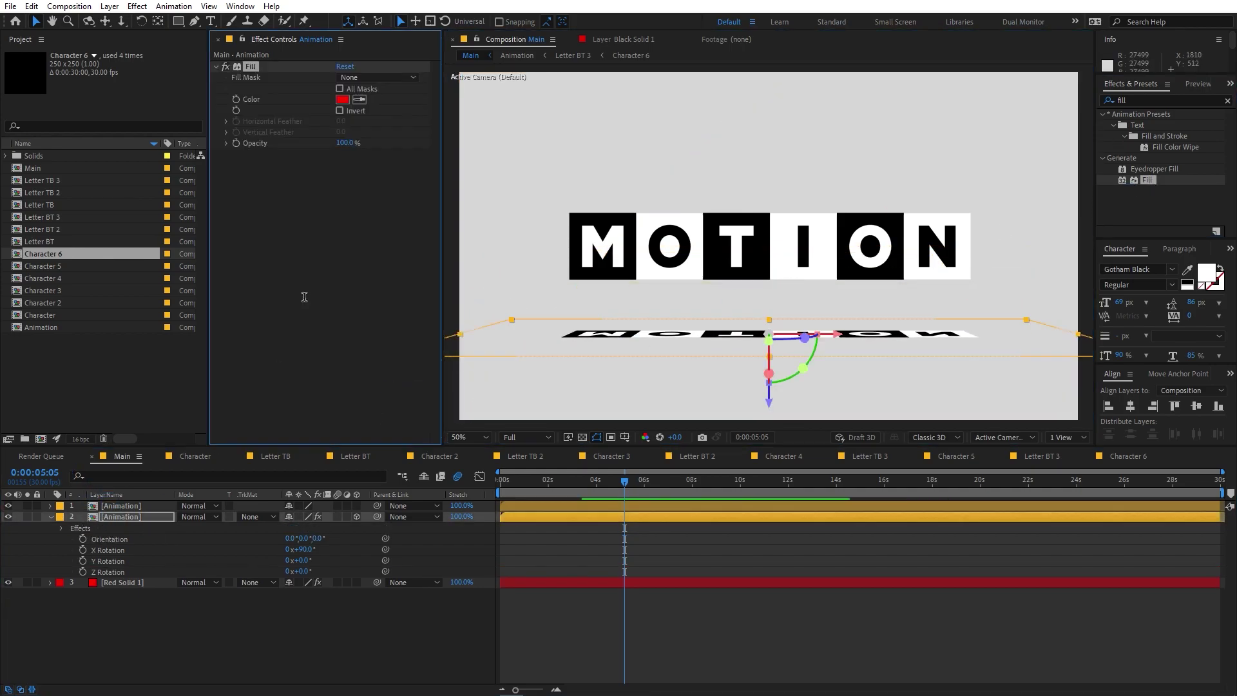
click(341, 100)
drag(137, 437, 121, 455)
key(Return)
Apply Gaussian Blur to the black Animation copy with a blurriness of 286.1
text(g)
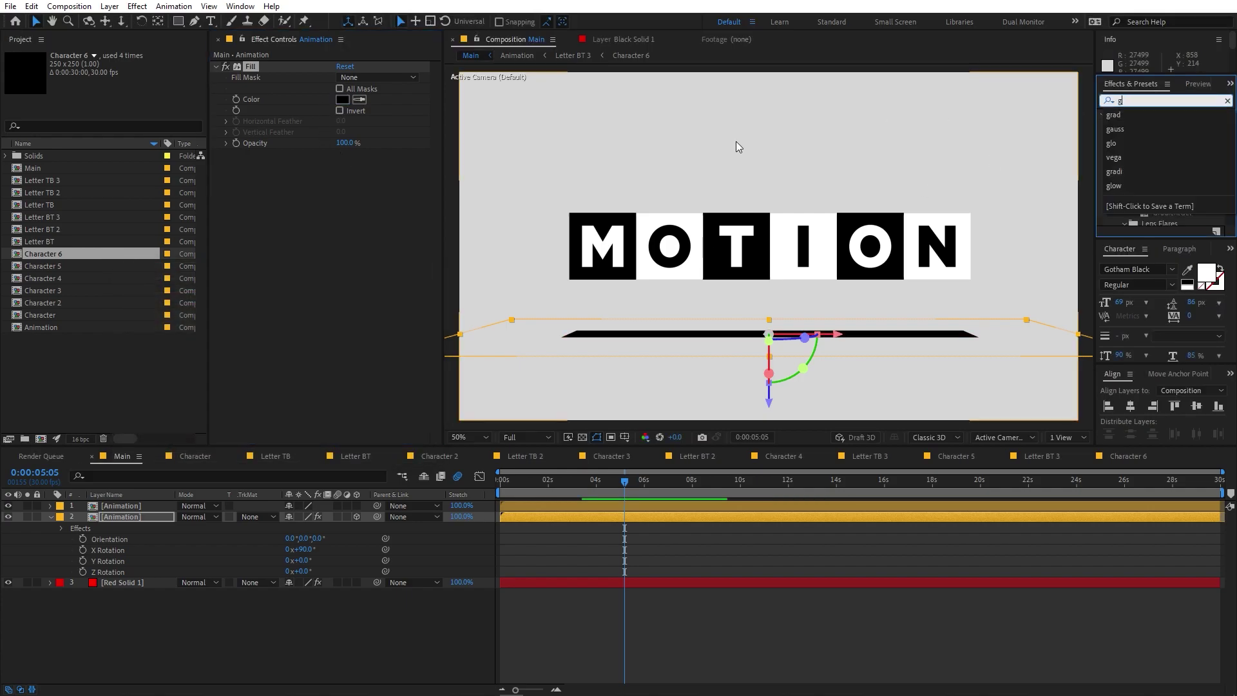
text(auss)
drag(1136, 123, 135, 518)
mouse_move(359, 168)
mouse_down()
mouse_move(405, 166)
mouse_move(345, 165)
mouse_up()
Set the shadow layer's opacity to 30% and preview the composition from the beginning
click(120, 514)
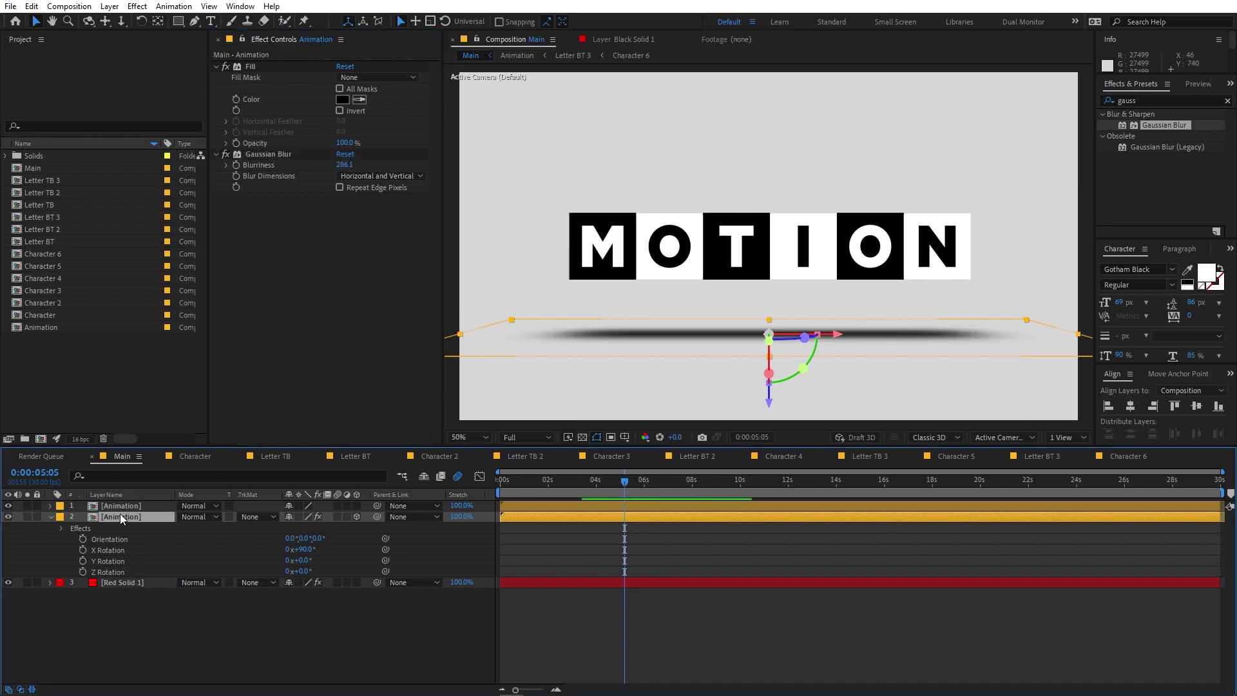
key(t)
drag(288, 534, 250, 540)
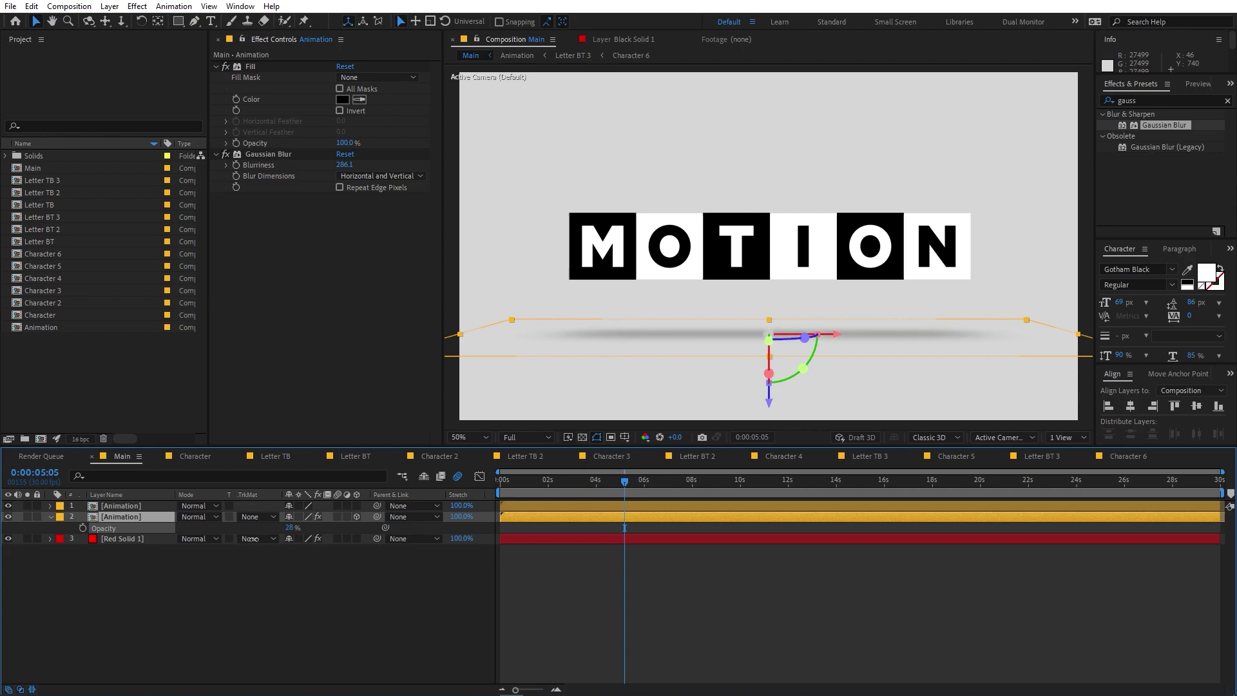
click(713, 600)
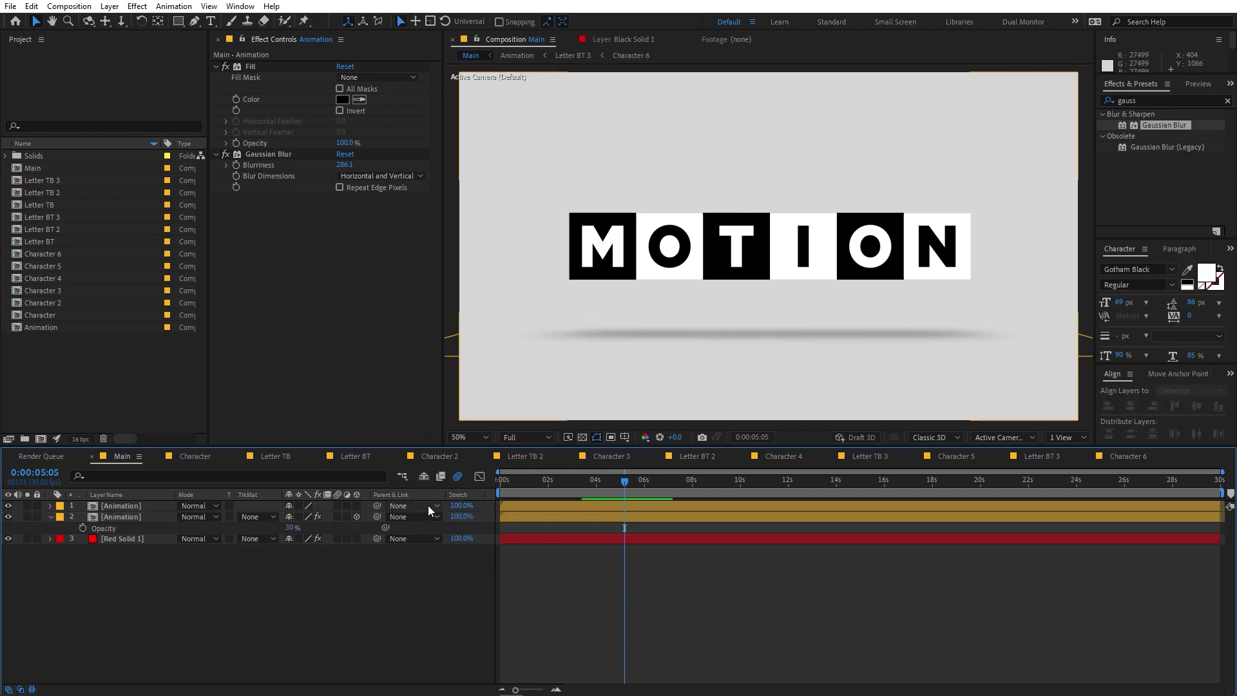
key(Home)
key(space)
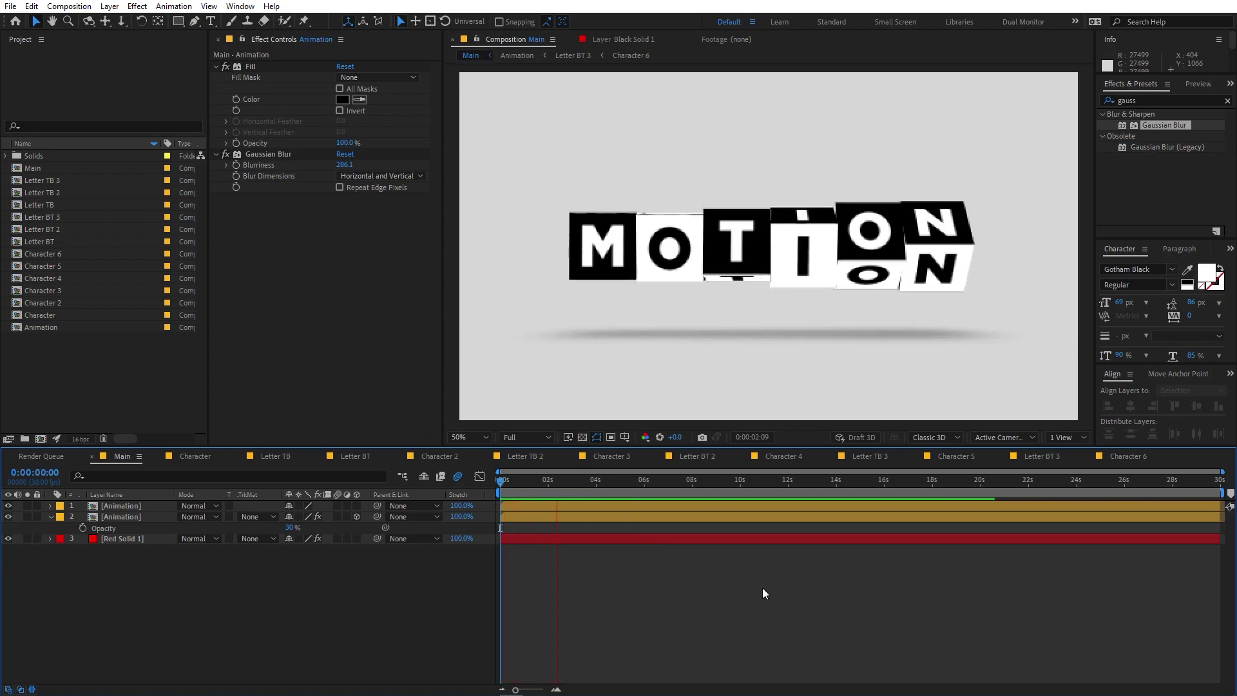
key(space)
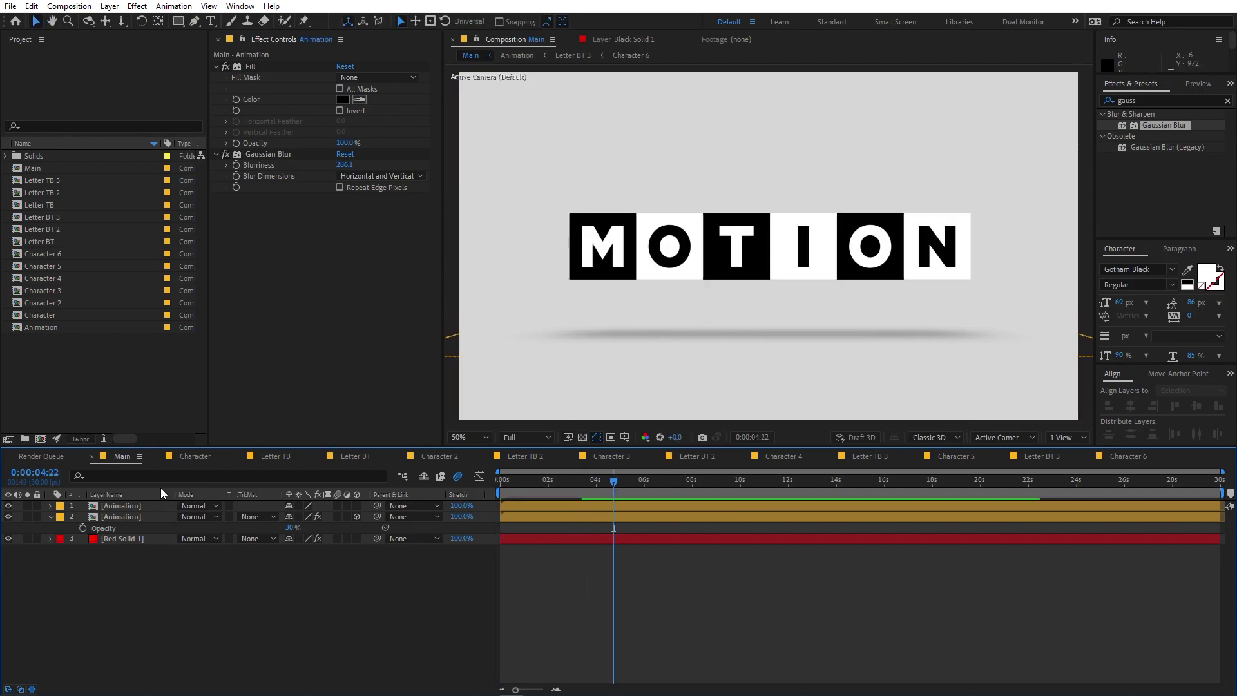
Open the Animation precomp and drill through Letter TB into its Character composition holding the M text
double_click(158, 508)
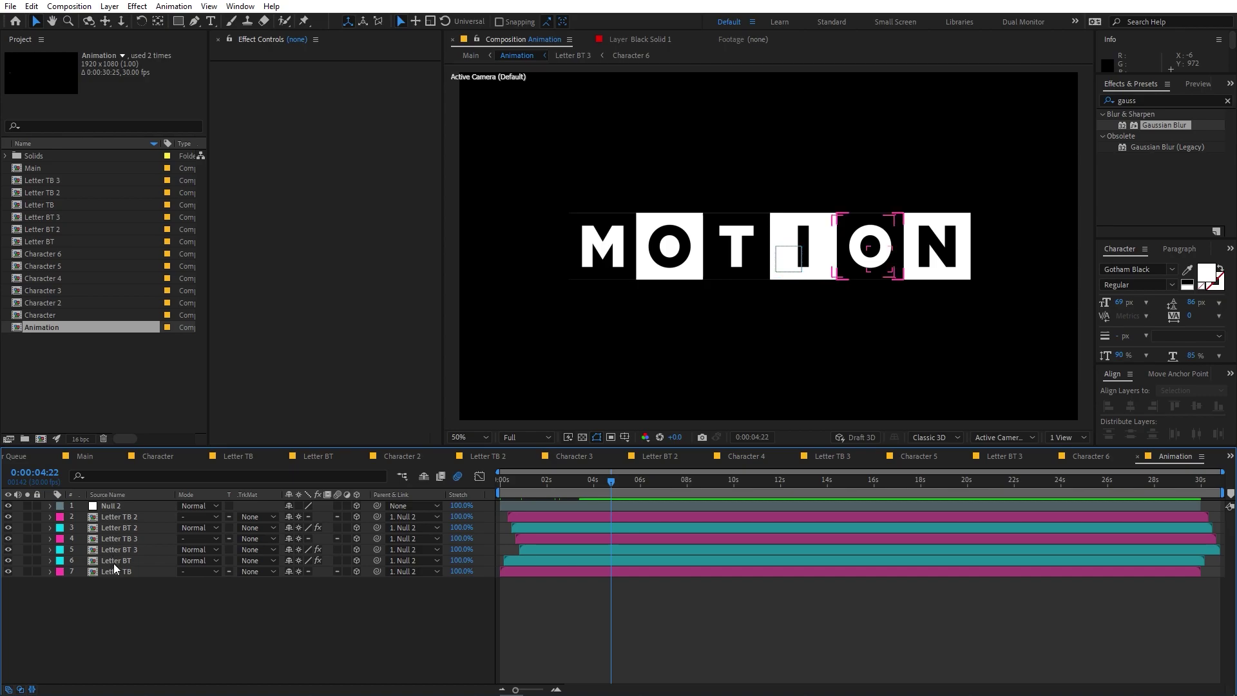
click(600, 248)
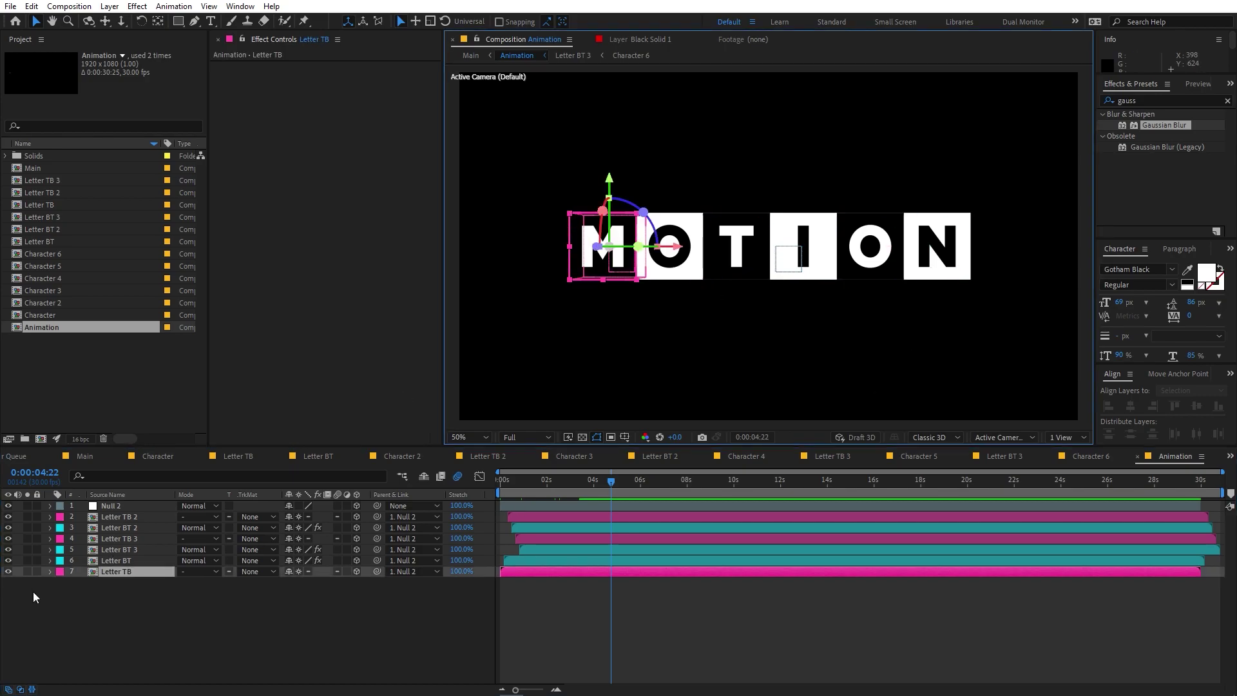
double_click(118, 572)
double_click(513, 515)
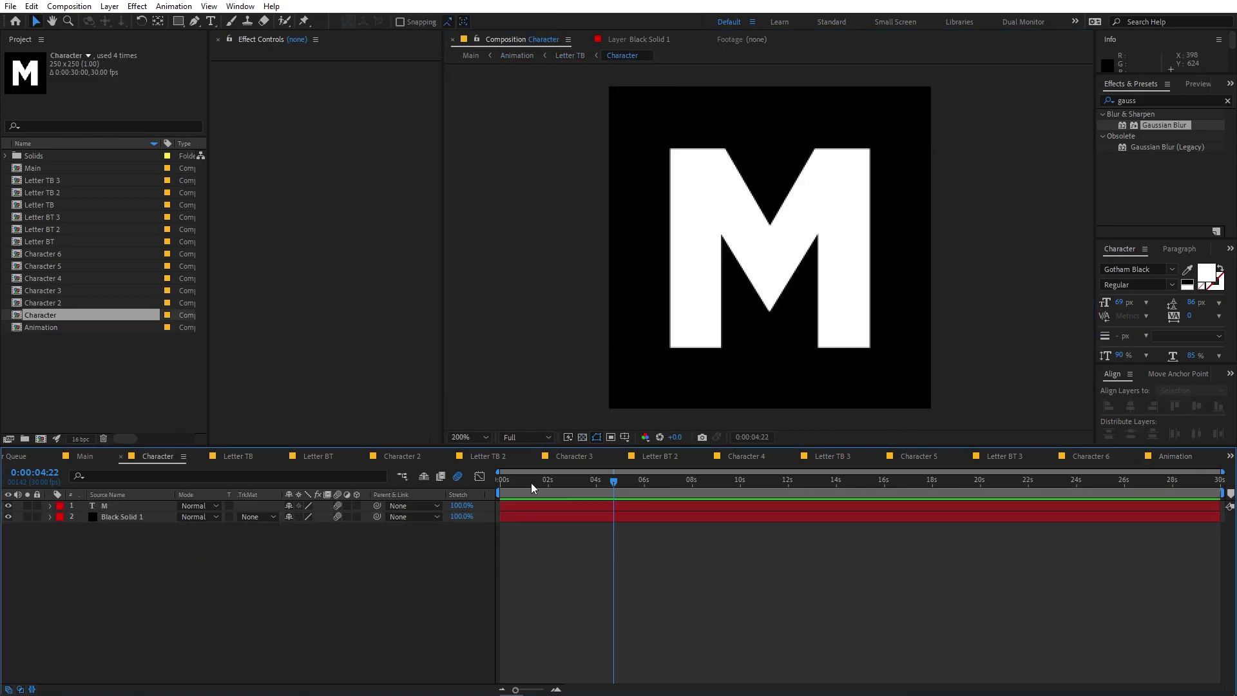
Return to the Main composition and review the finished animation from the first frame
click(98, 456)
key(Home)
key(space)
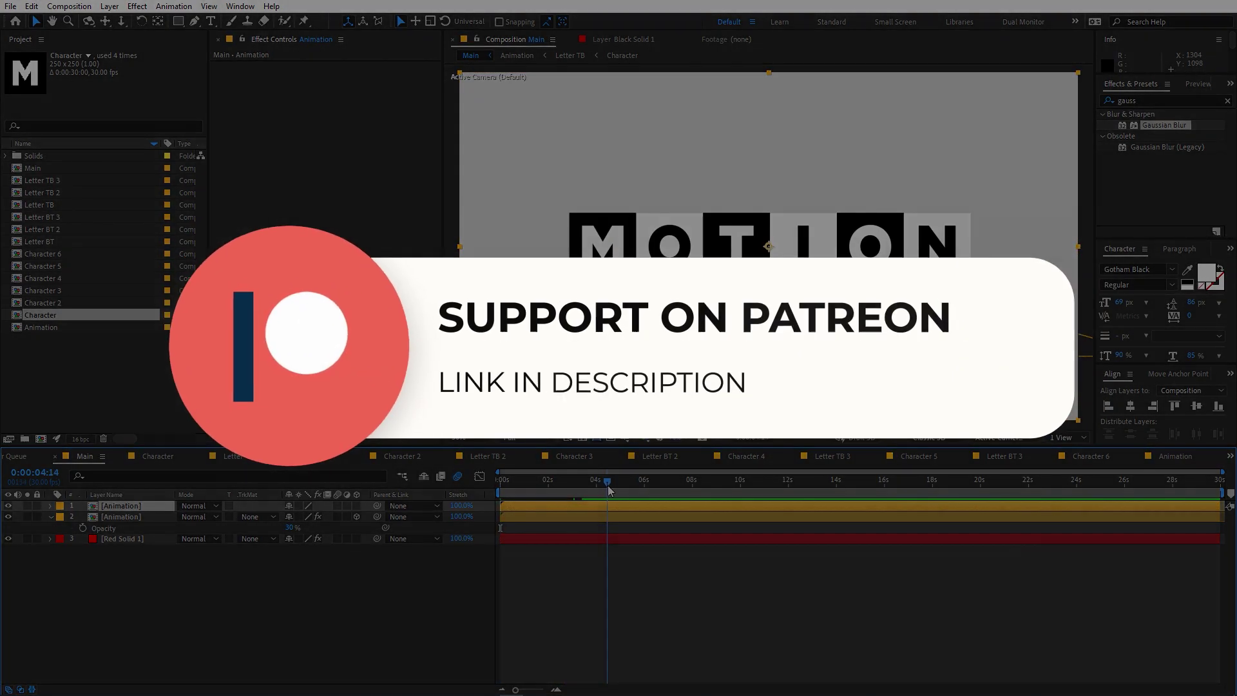
click(630, 485)
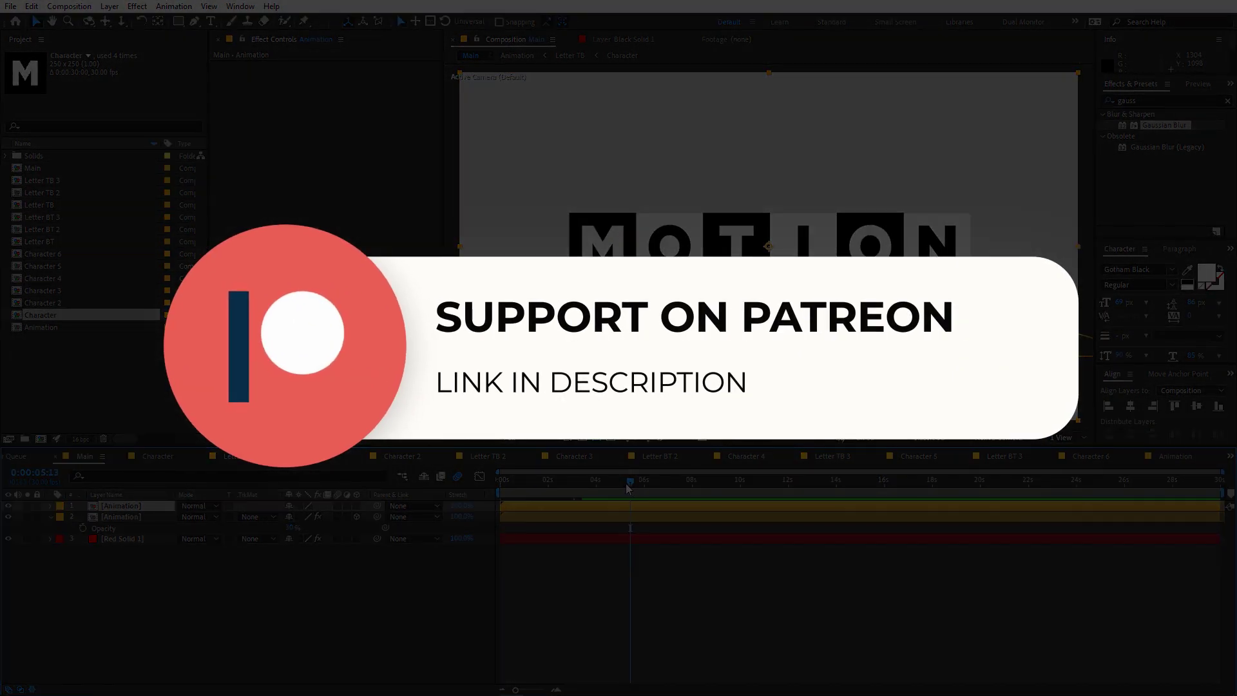